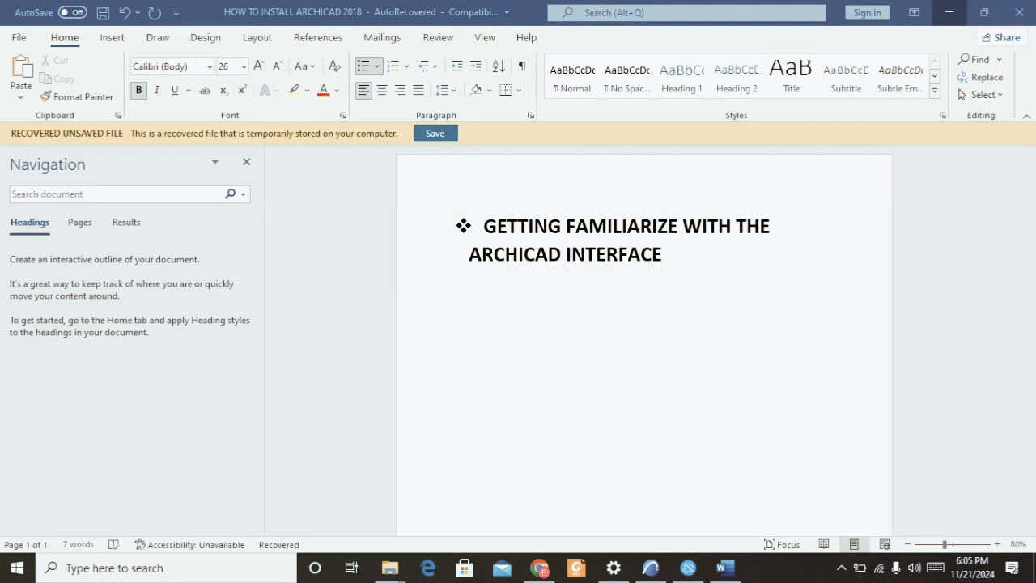
Switch from the Word document to ArchiCAD 24 with its ground floor plan open.
click(950, 12)
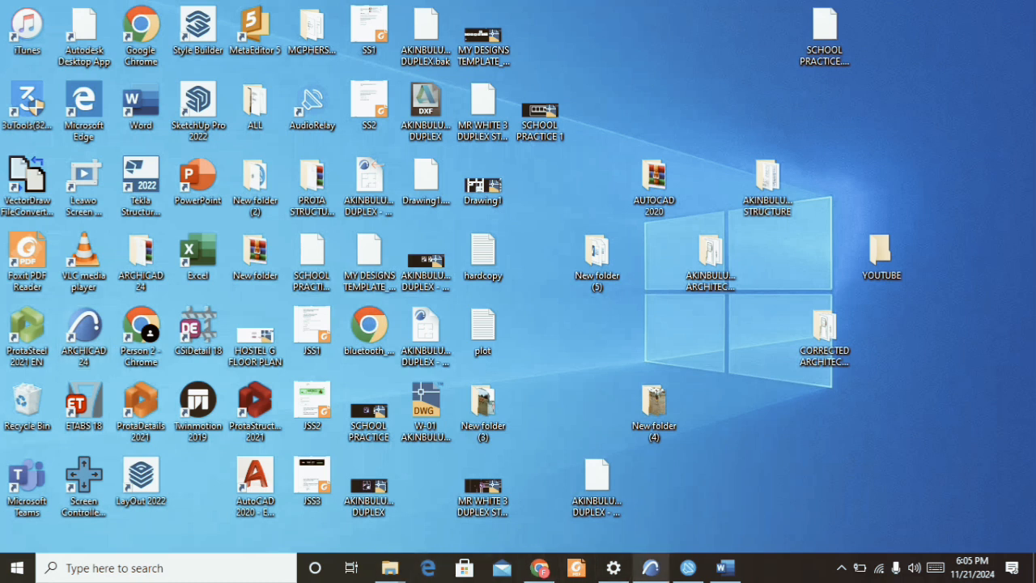
click(651, 568)
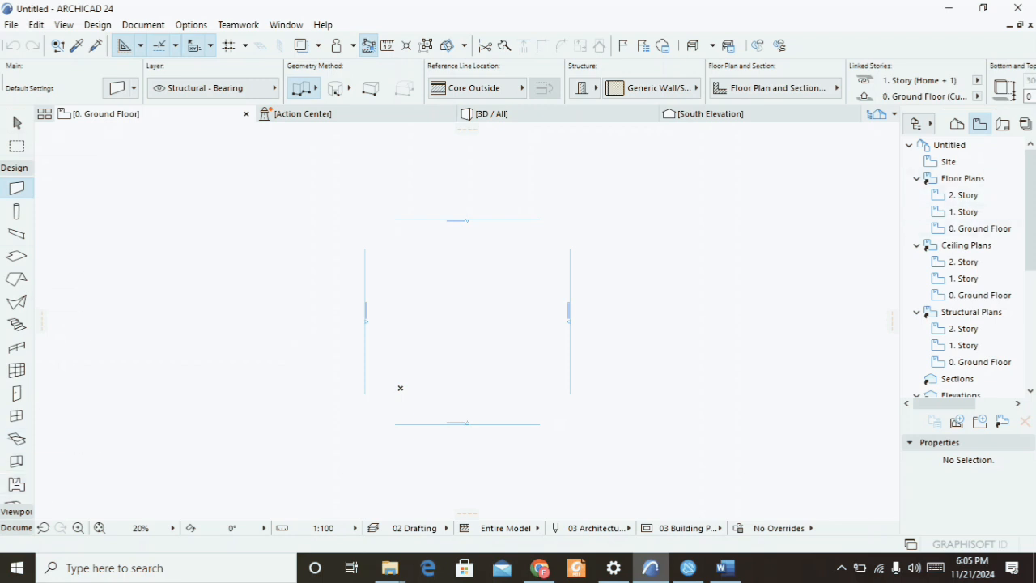
scroll(400, 387, up, 2)
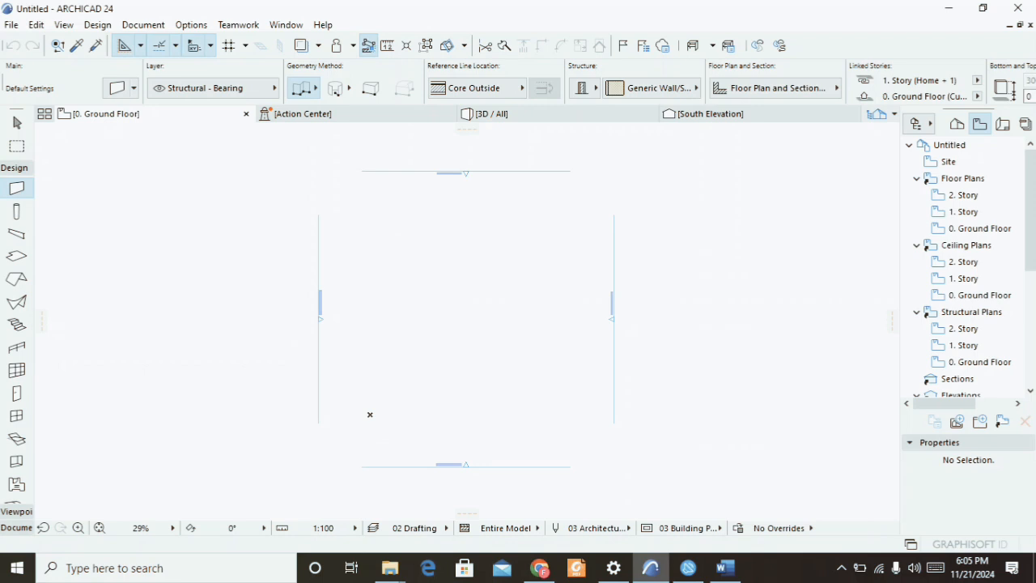
Open the 3D / All view tab, then return to the 0. Ground Floor plan tab.
mouse_move(536, 114)
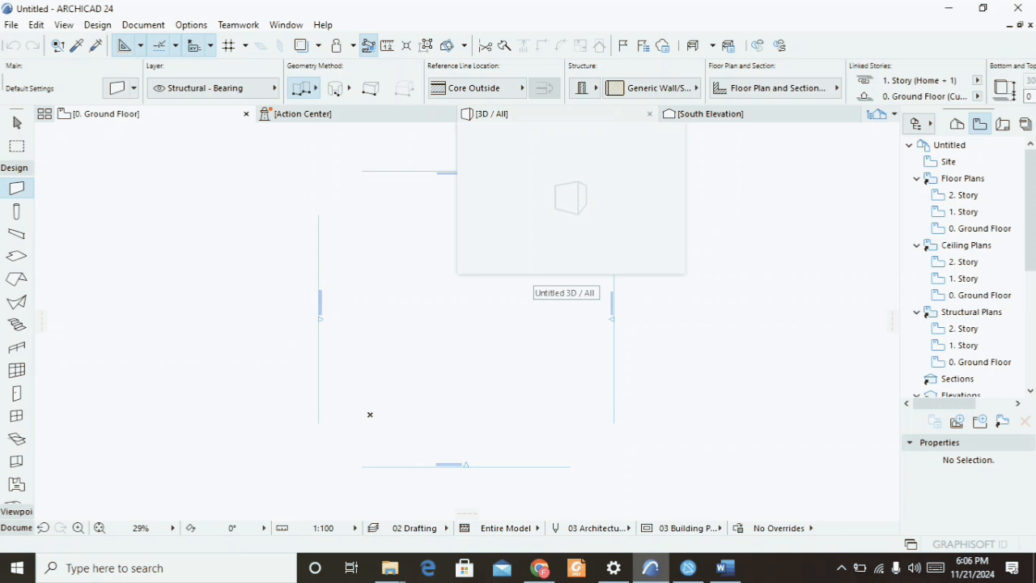
click(534, 114)
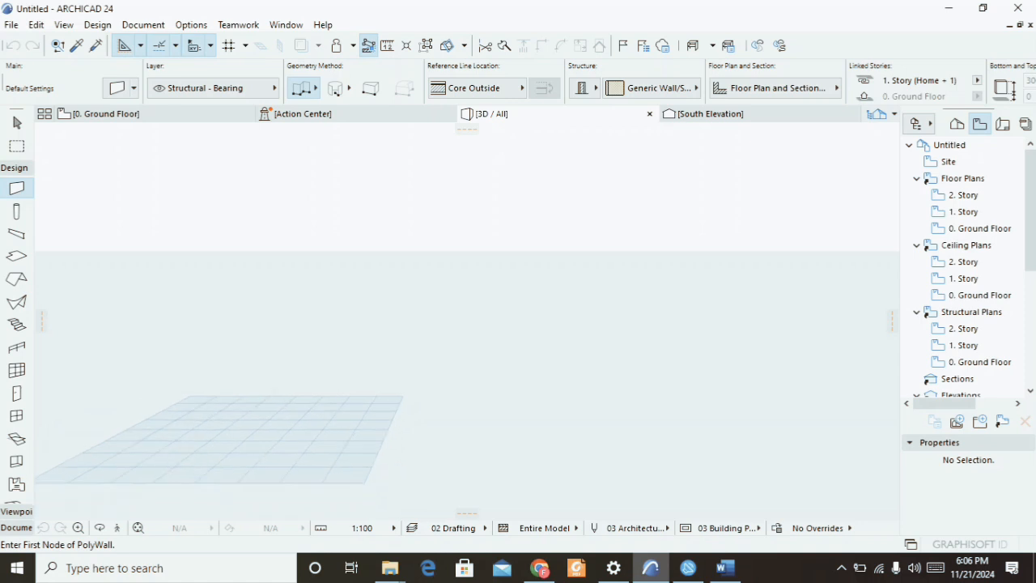
click(154, 114)
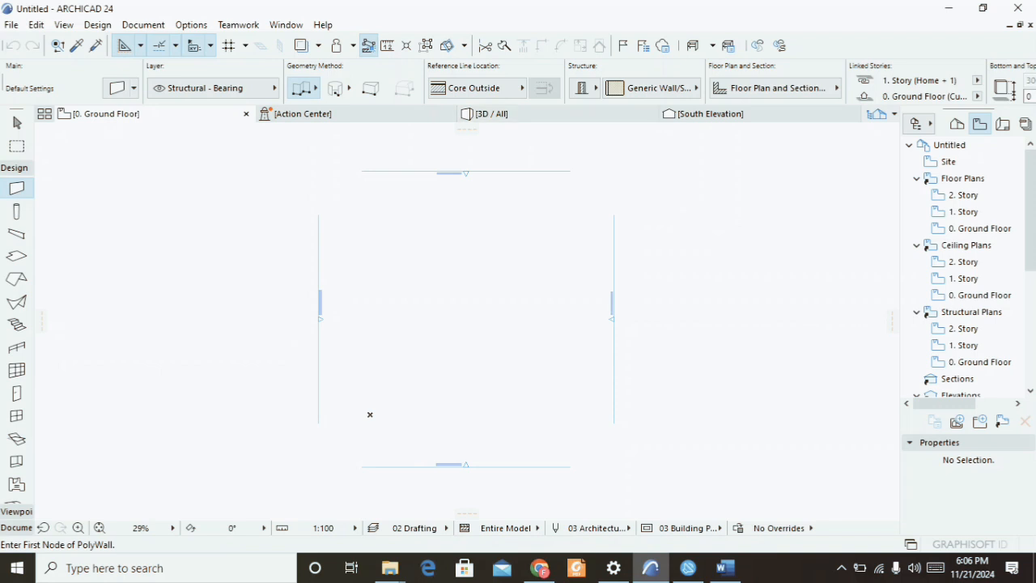
Explore the File menu and its New and Open submenus, then close the menu.
key(alt+f)
key(Right)
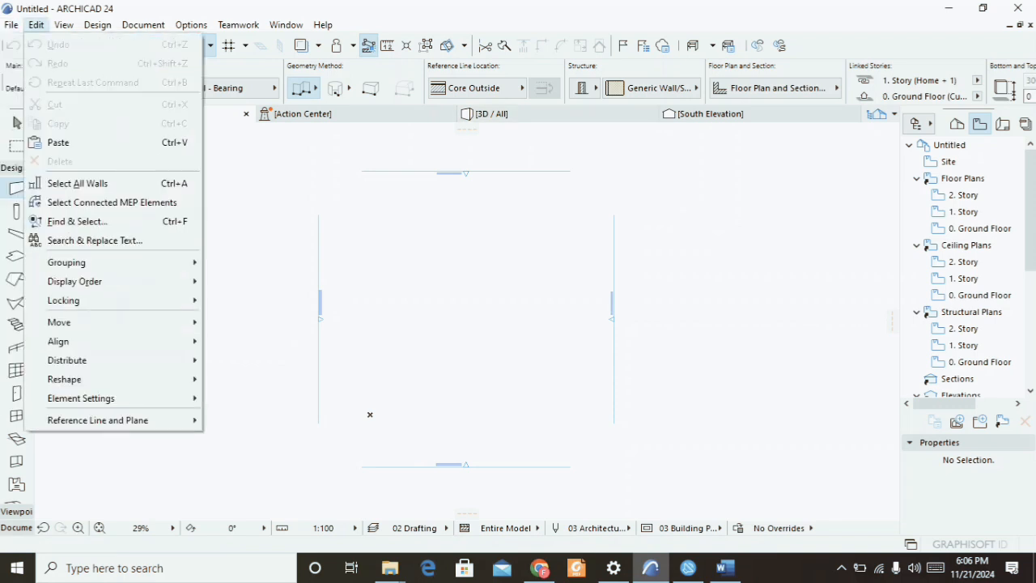
key(Left)
key(Down)
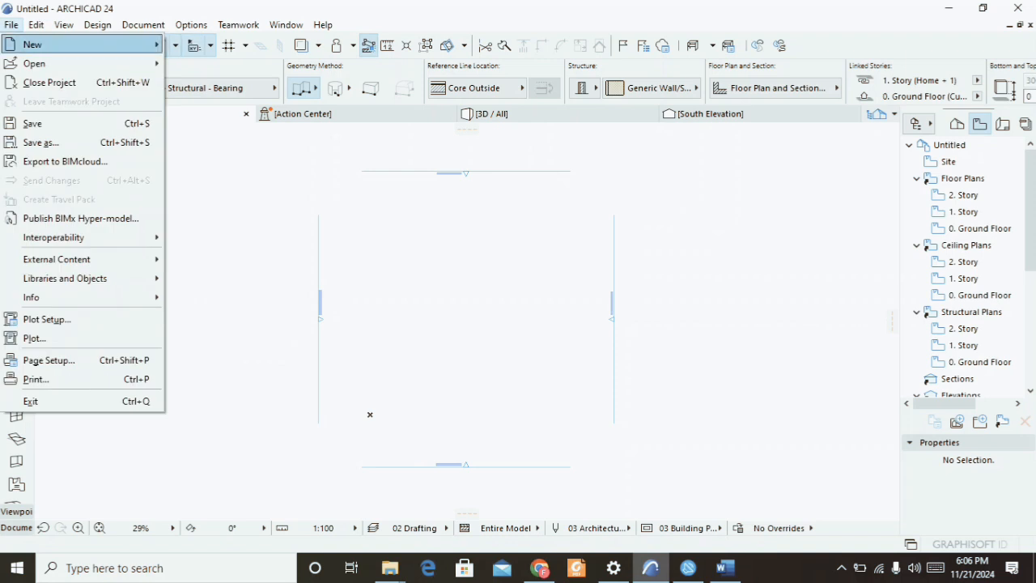
key(Right)
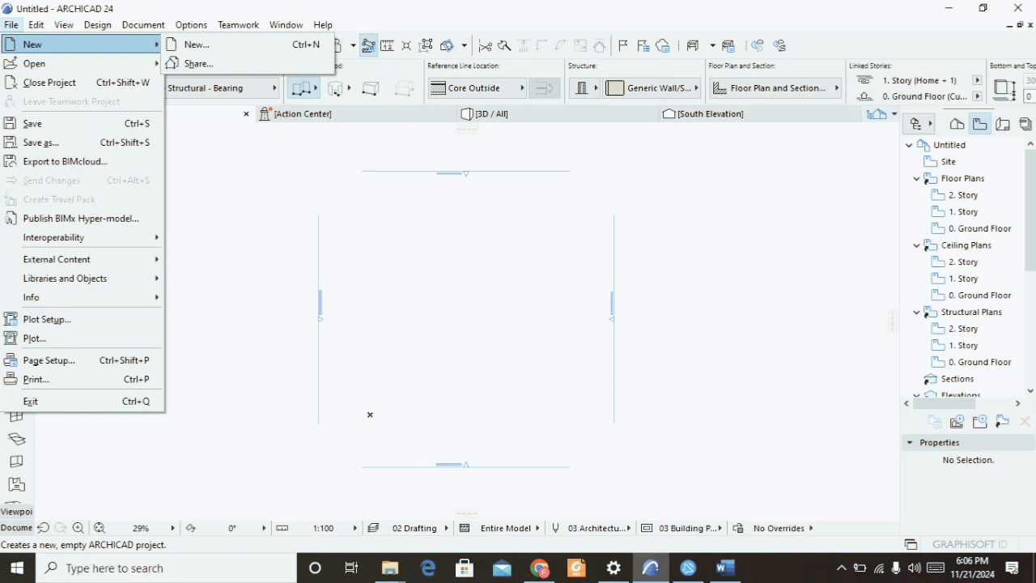
key(Down)
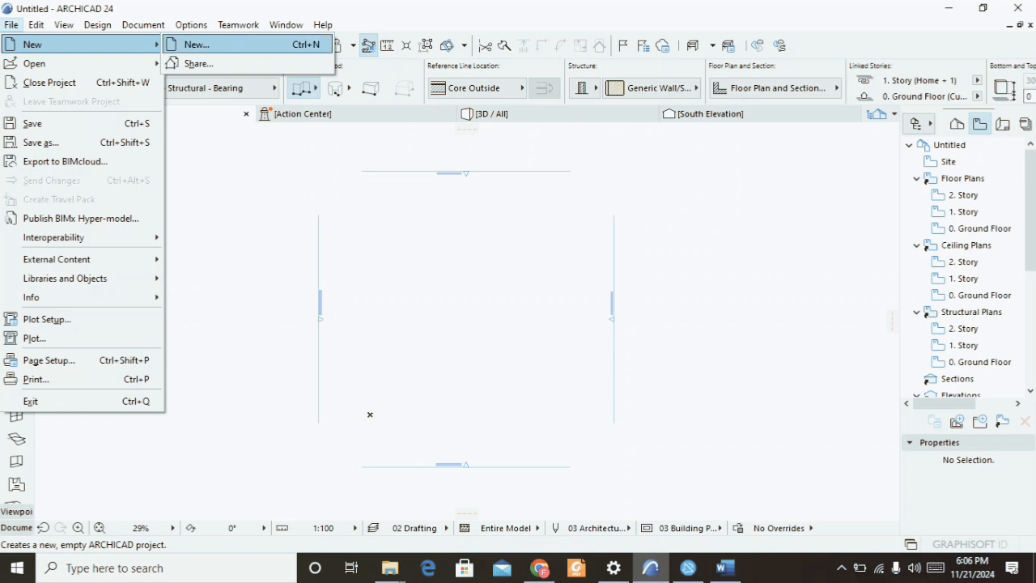
key(Left)
key(Down)
key(Right)
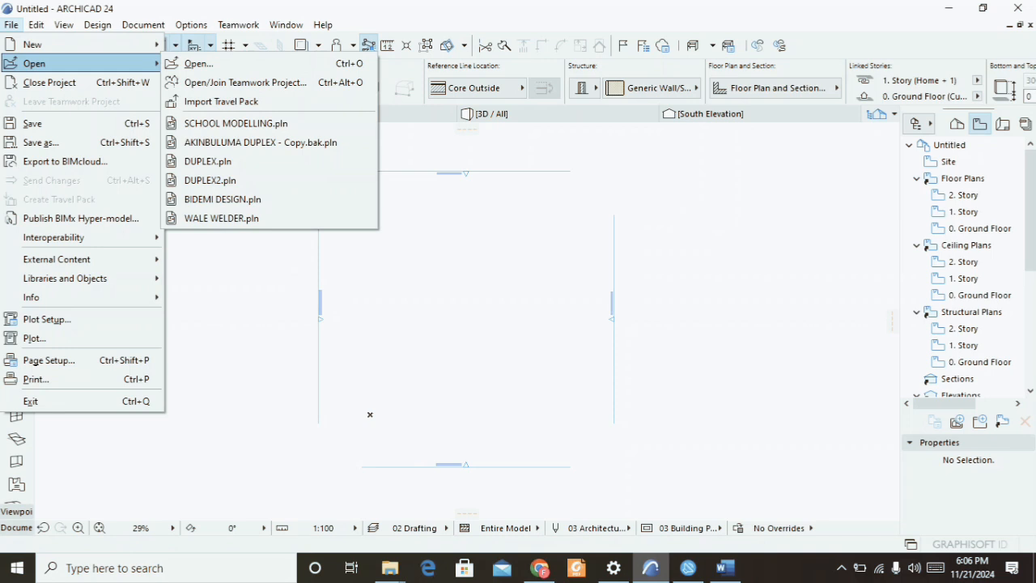
key(Right)
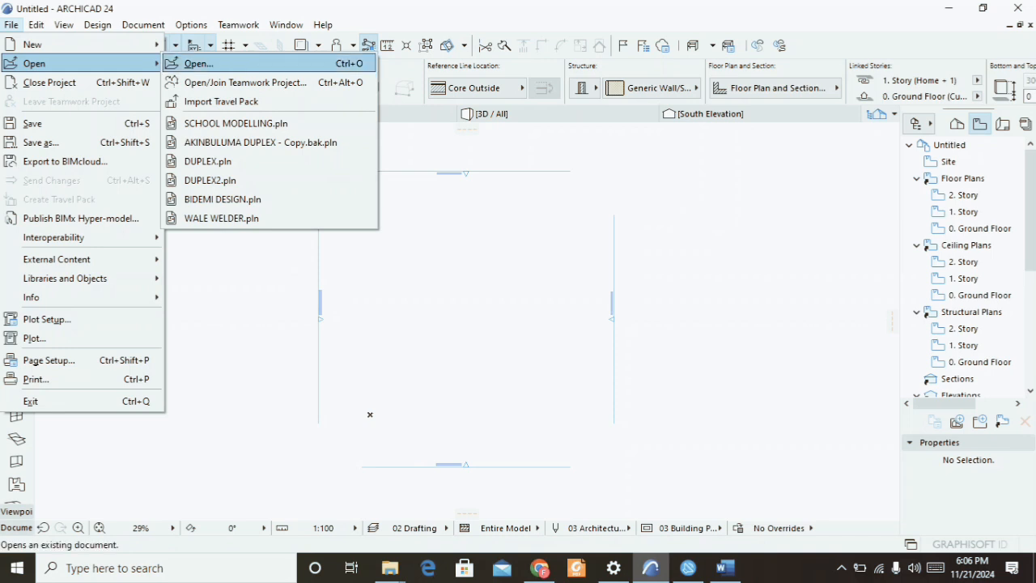
key(Down)
key(Down)
key(Down)
key(Down)
key(Down)
key(Down)
key(Down)
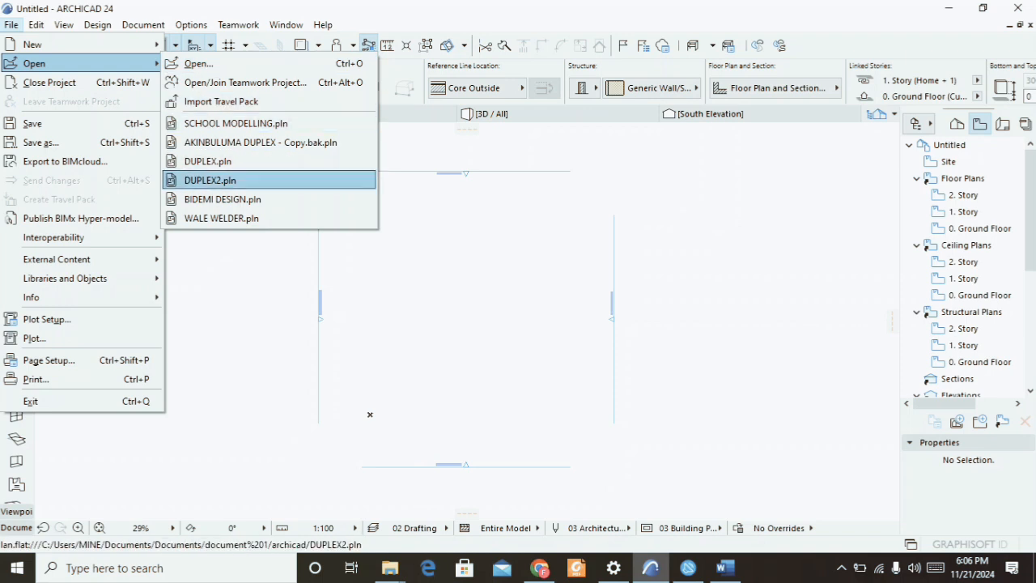
key(Up)
key(Up)
key(Up)
key(Up)
key(Up)
key(Up)
key(Up)
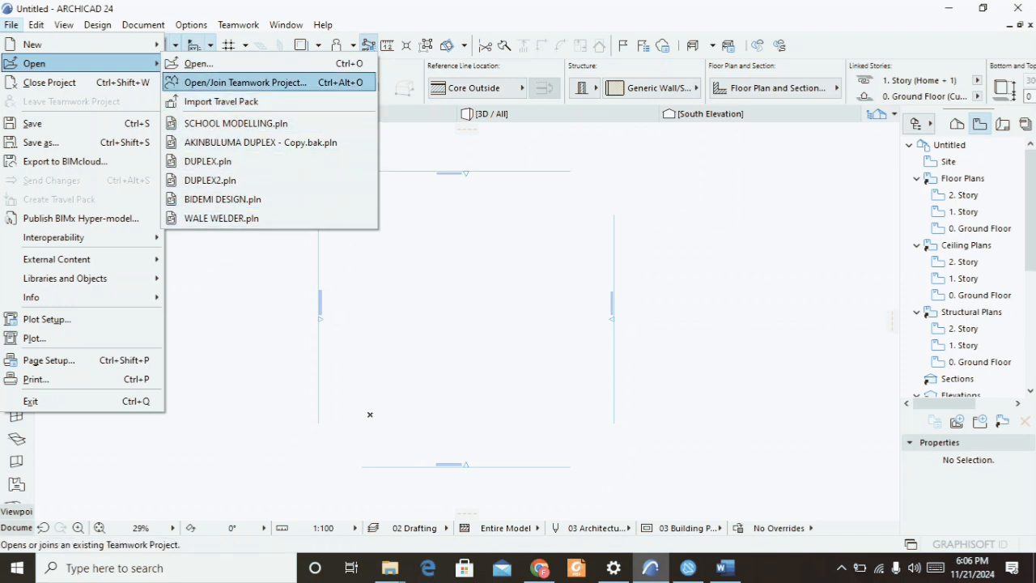
key(Down)
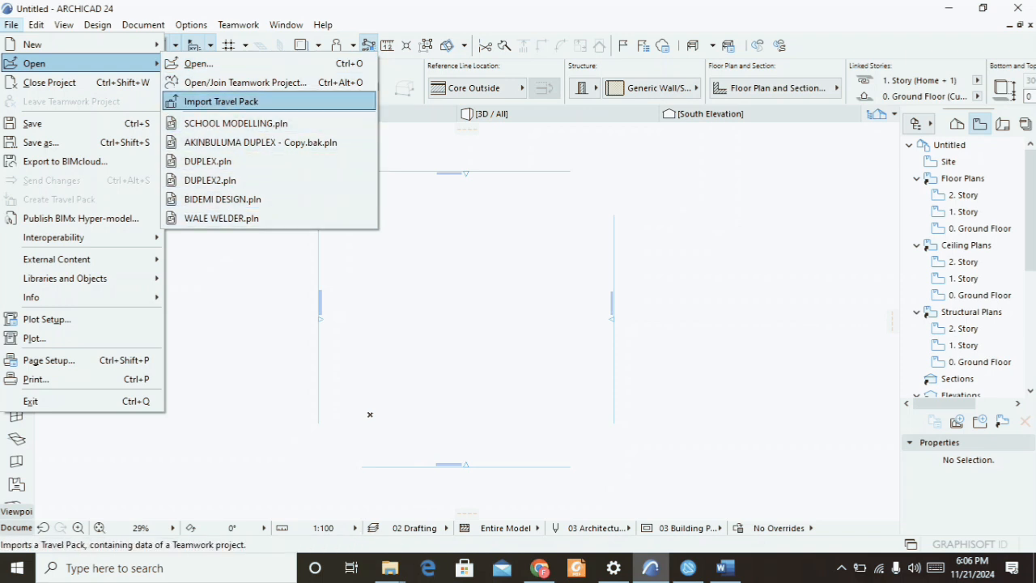
key(Down)
key(Up)
key(Up)
key(Left)
key(Right)
key(Down)
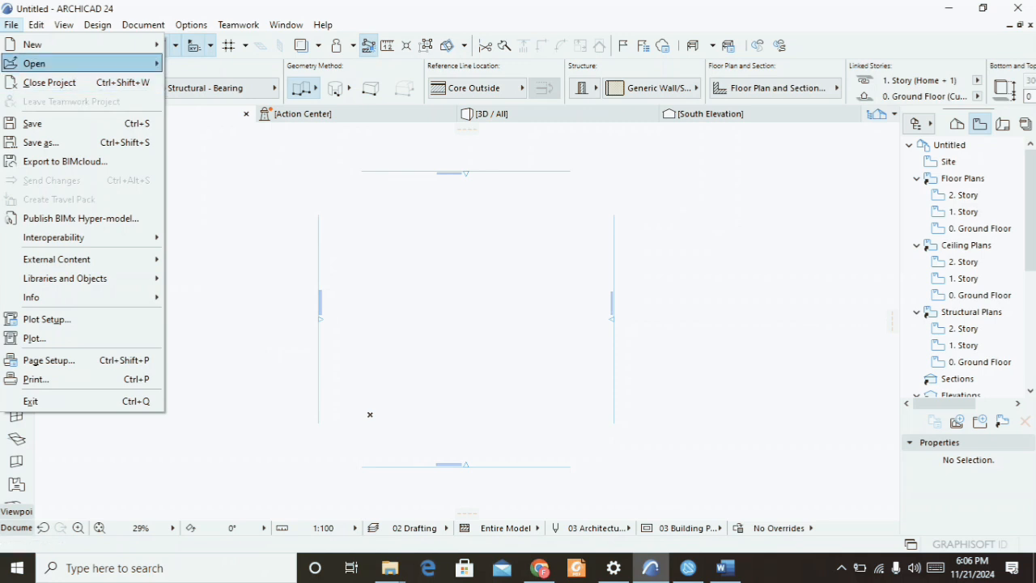
key(Escape)
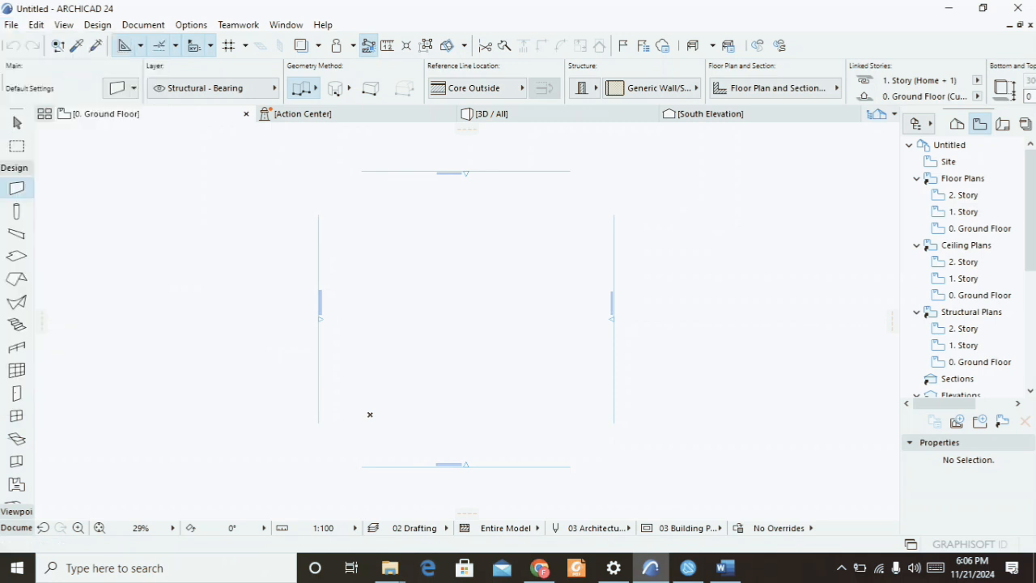
Open Merge from File under the File menu's Interoperability and Merge submenus, then close the Merge file dialog.
key(alt+f)
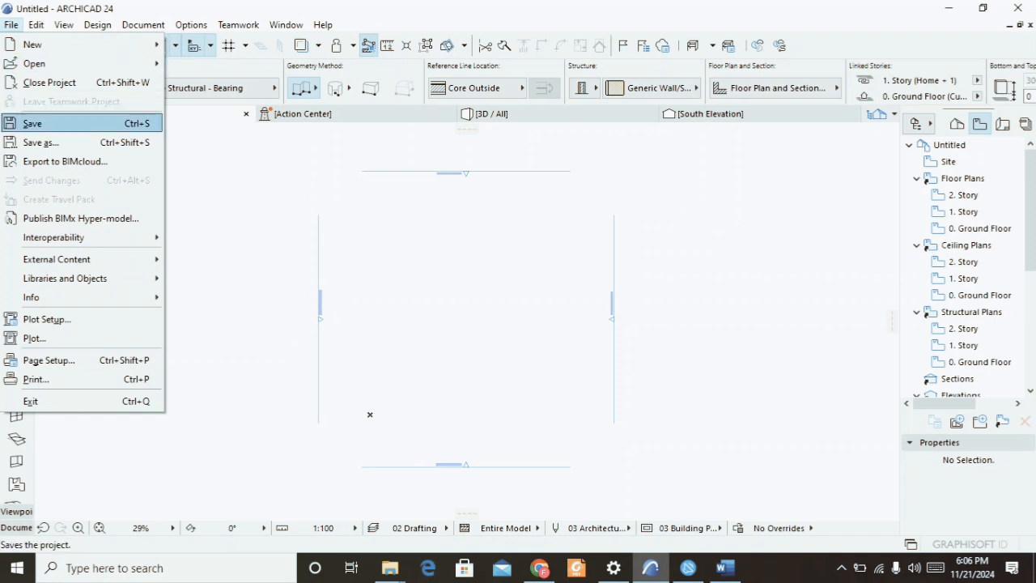
key(Down)
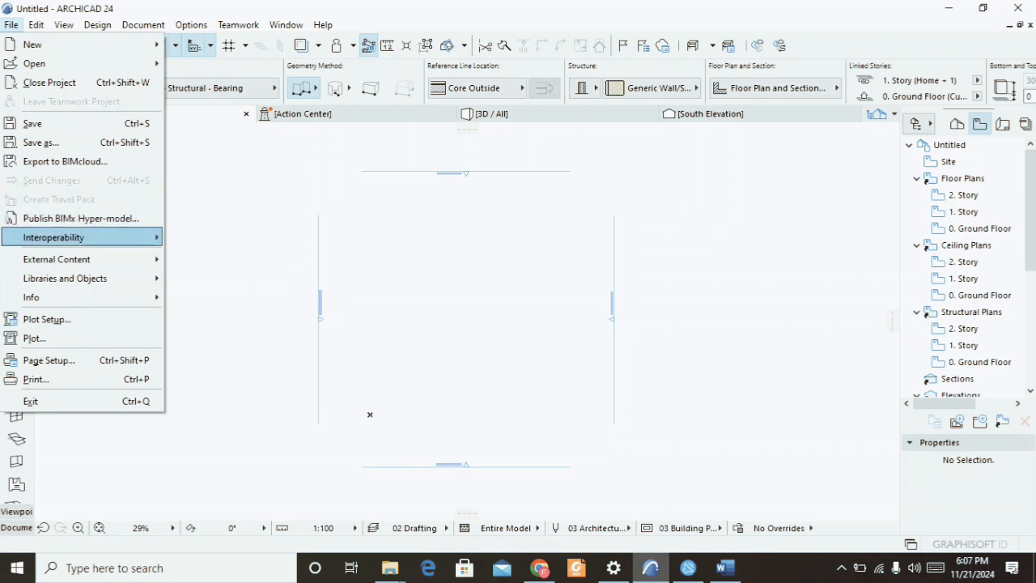
mouse_move(81, 238)
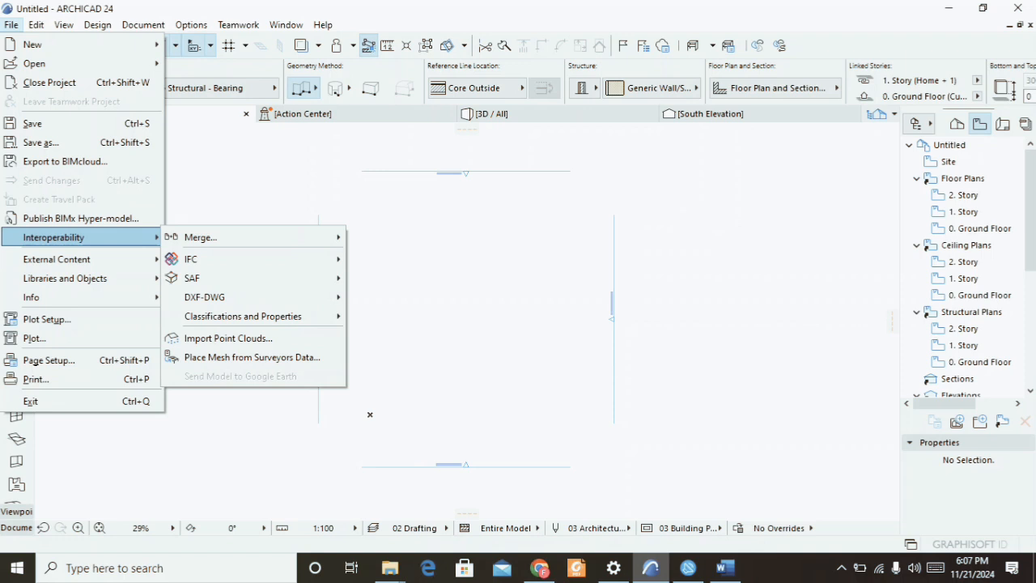
mouse_move(235, 237)
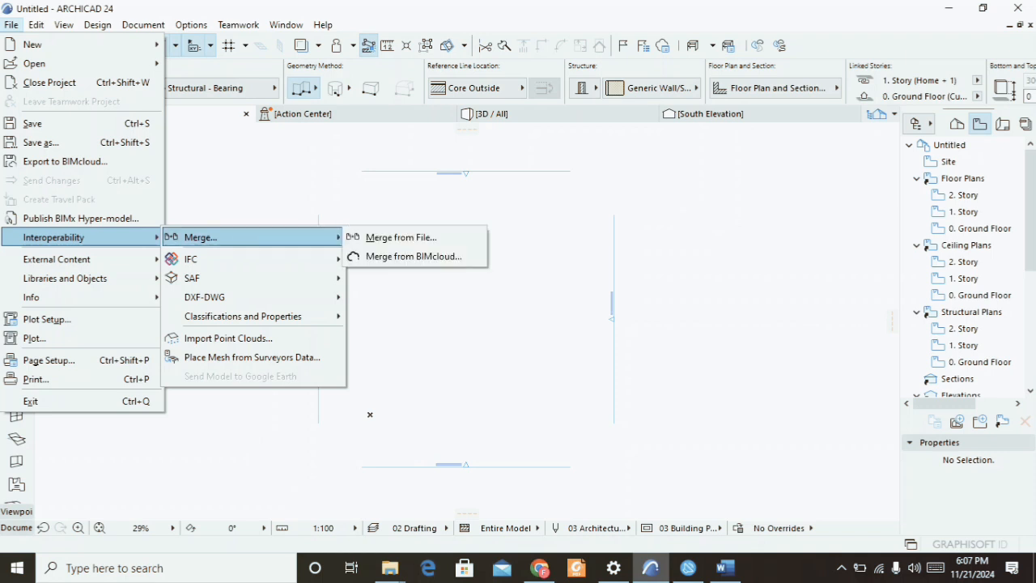
click(401, 237)
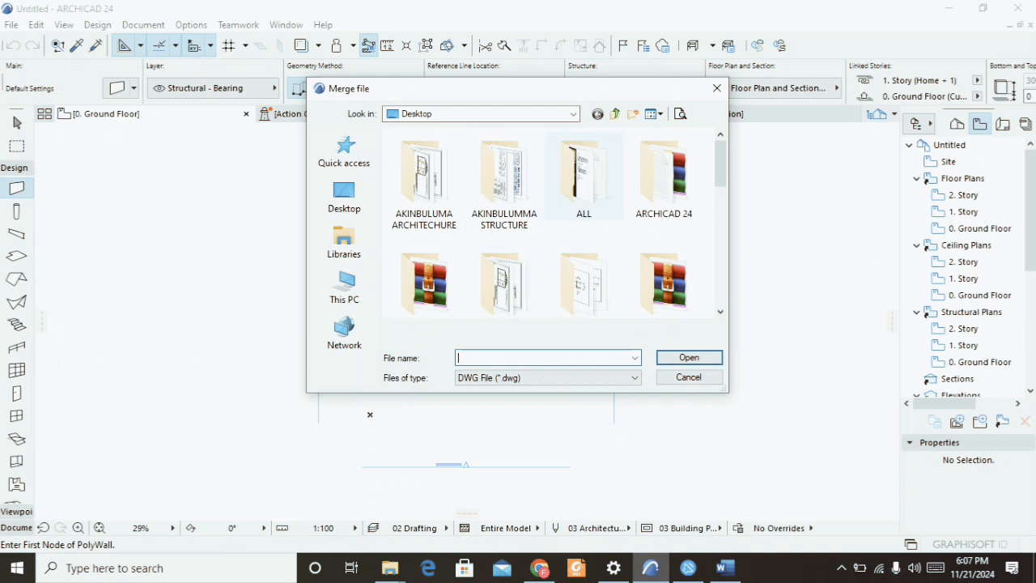
click(716, 87)
Browse the File menu's External Content and Libraries and Objects submenus, then close the menu.
click(11, 24)
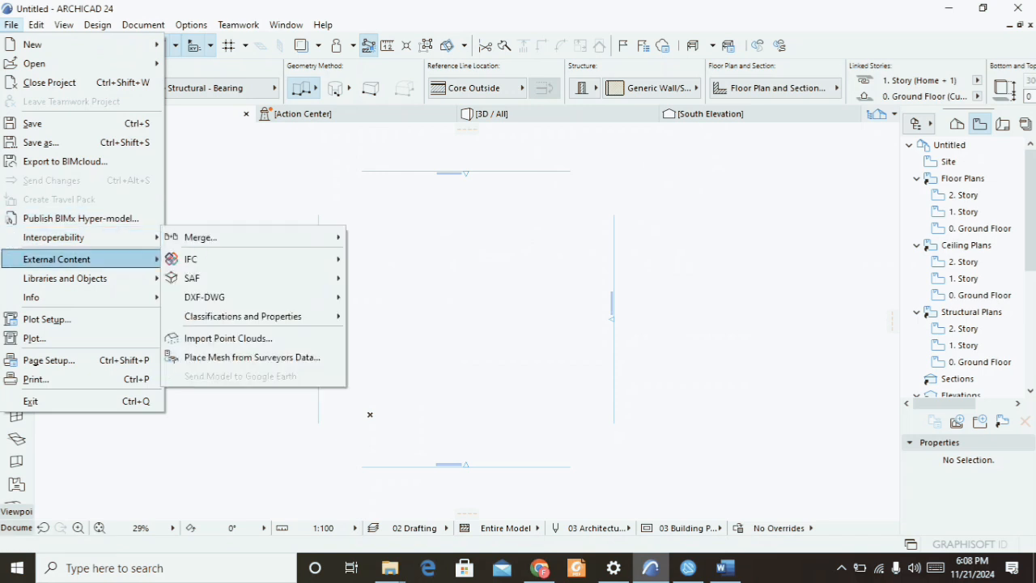
mouse_move(73, 259)
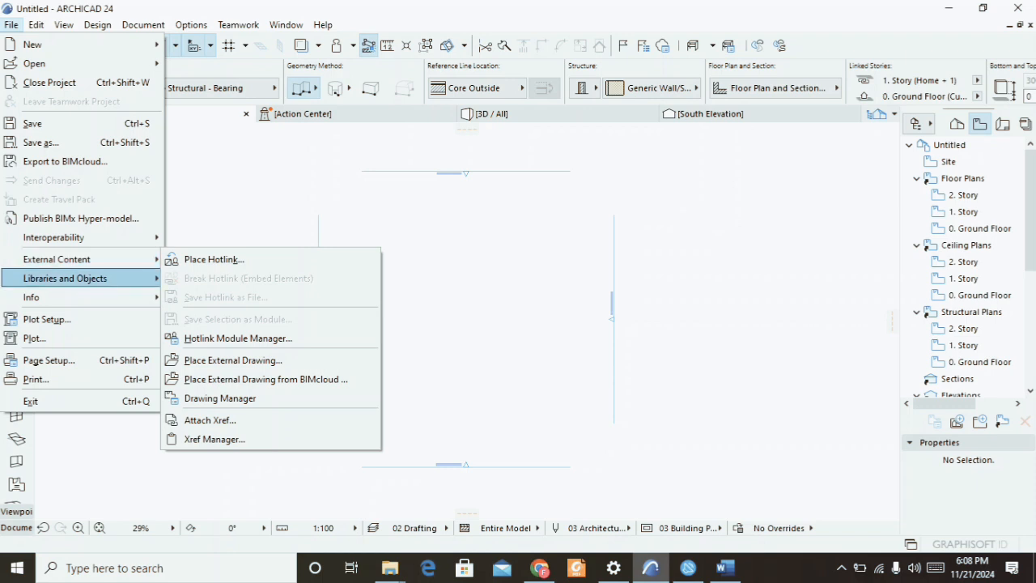
mouse_move(81, 297)
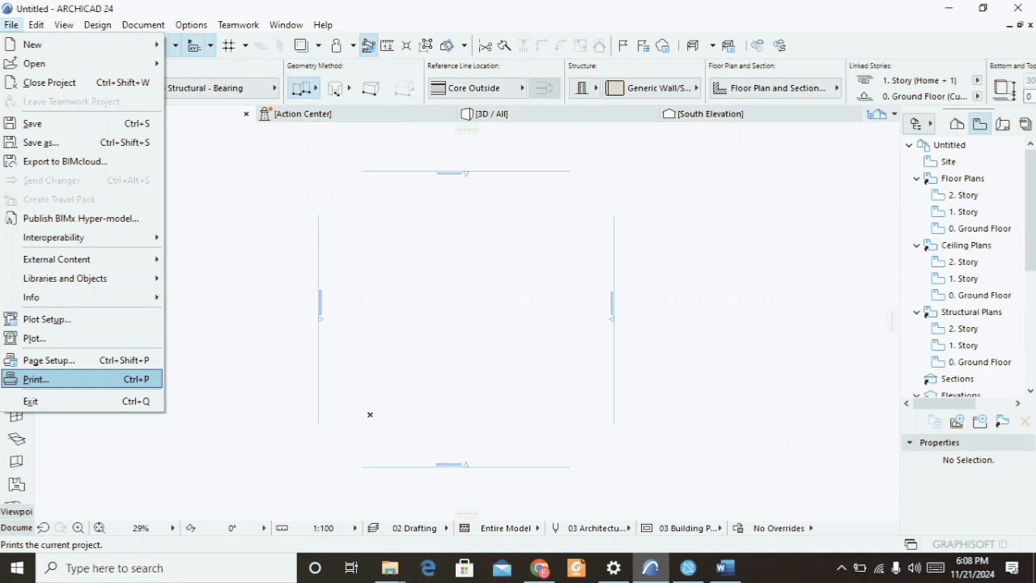
key(Escape)
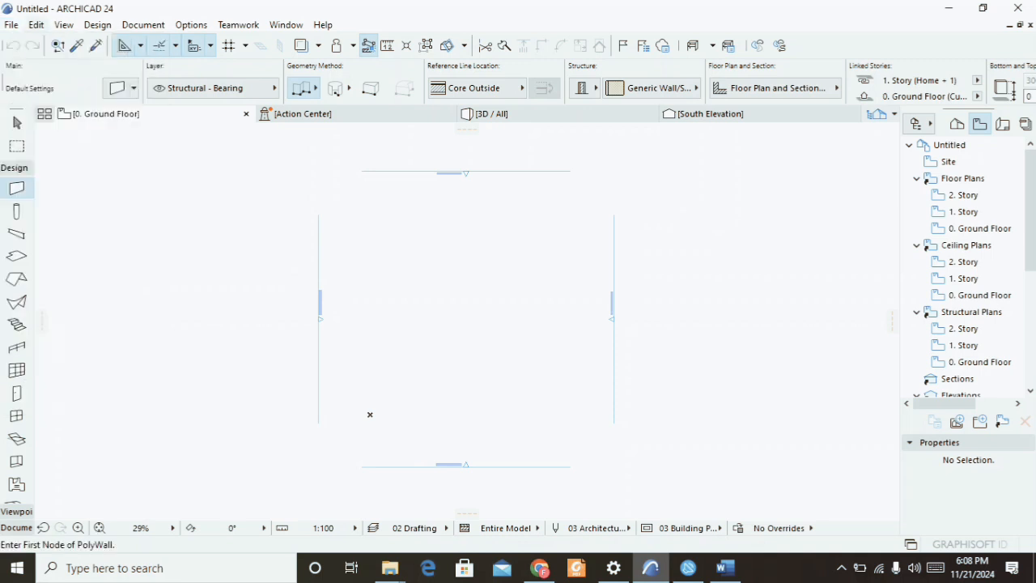
Open the Edit menu and step through its commands down to the Grouping submenu.
click(36, 25)
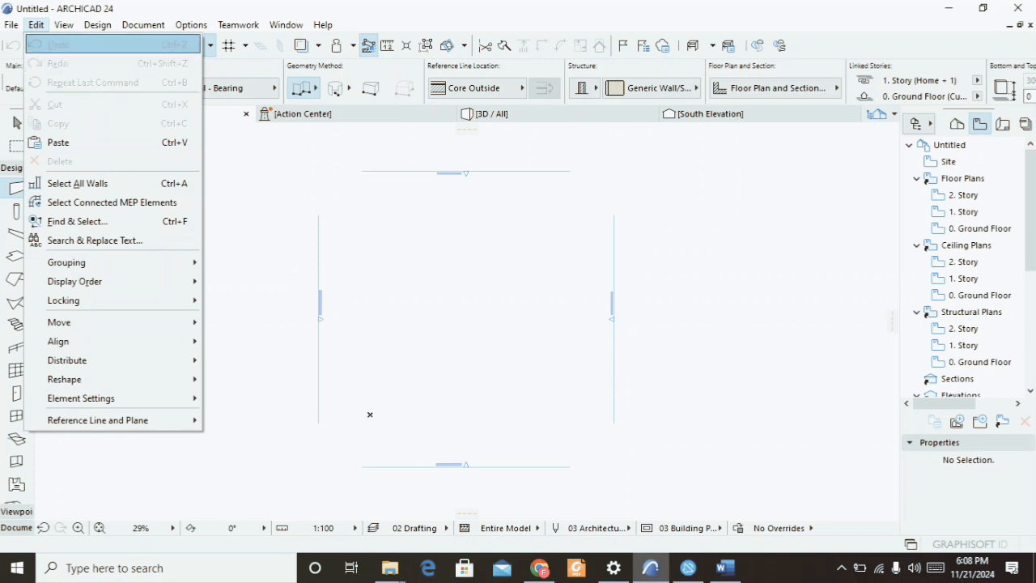
key(Down)
key(Down)
key(Down)
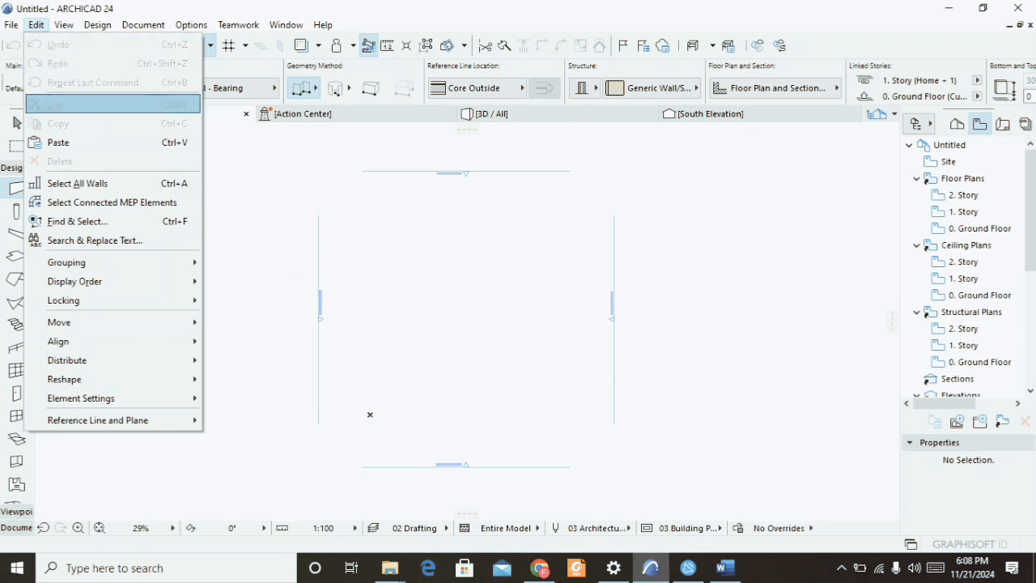
key(Down)
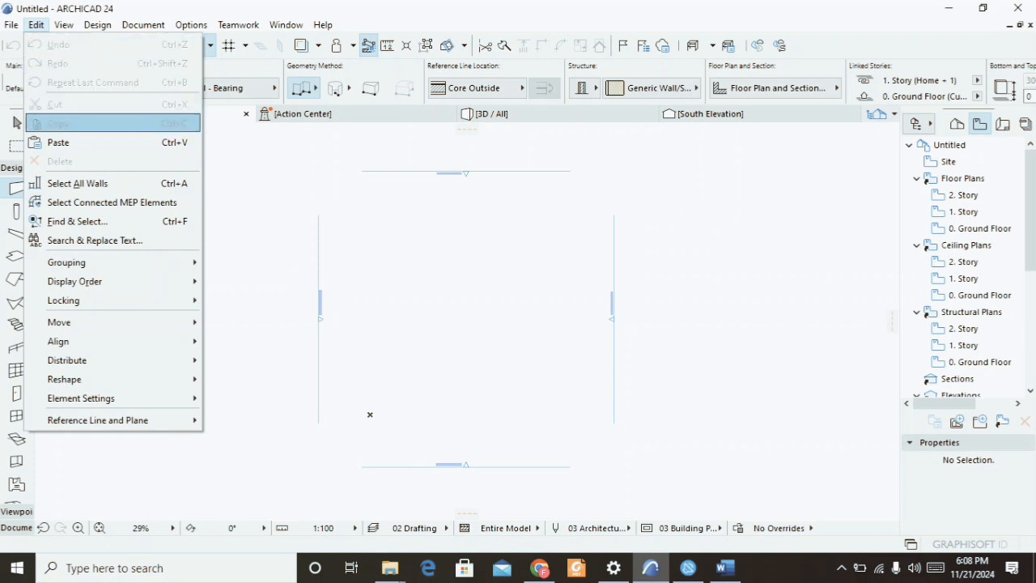
key(Down)
key(Down)
key(Down)
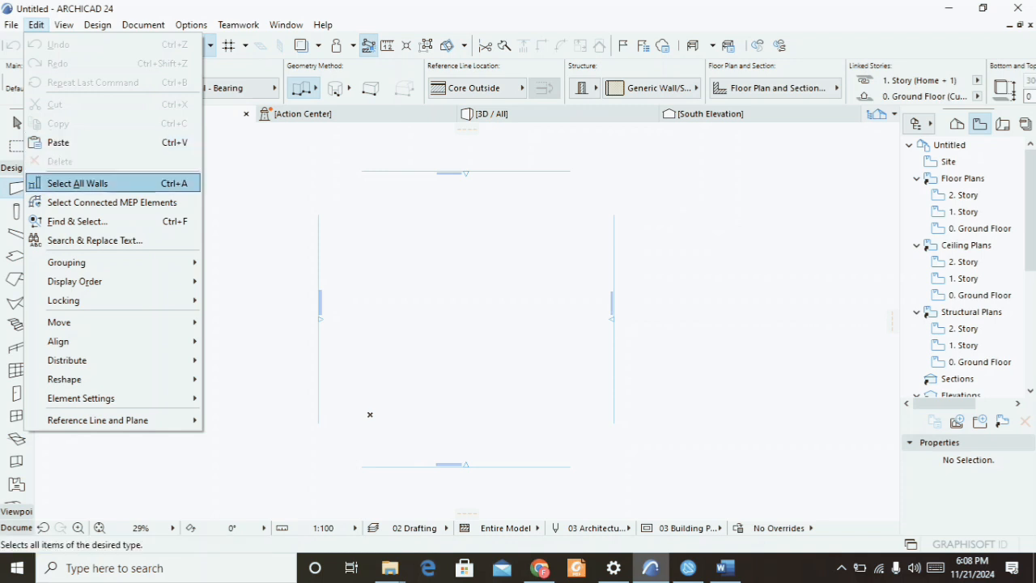
key(Down)
key(Down)
key(Down)
key(Down)
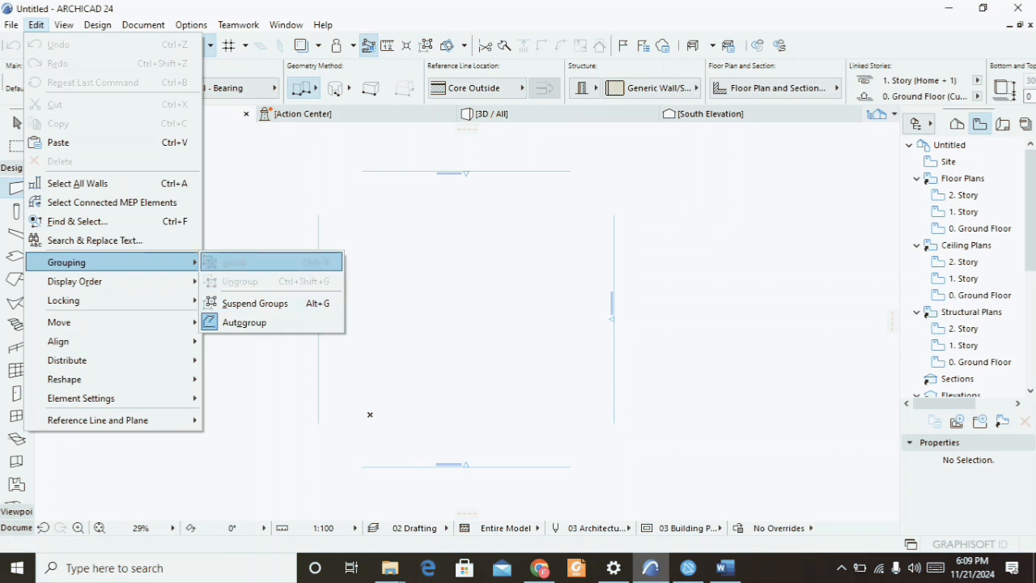
Browse the Edit menu's Display Order, Locking, Move, Align, Distribute, Reshape and Element Settings submenus.
mouse_move(97, 281)
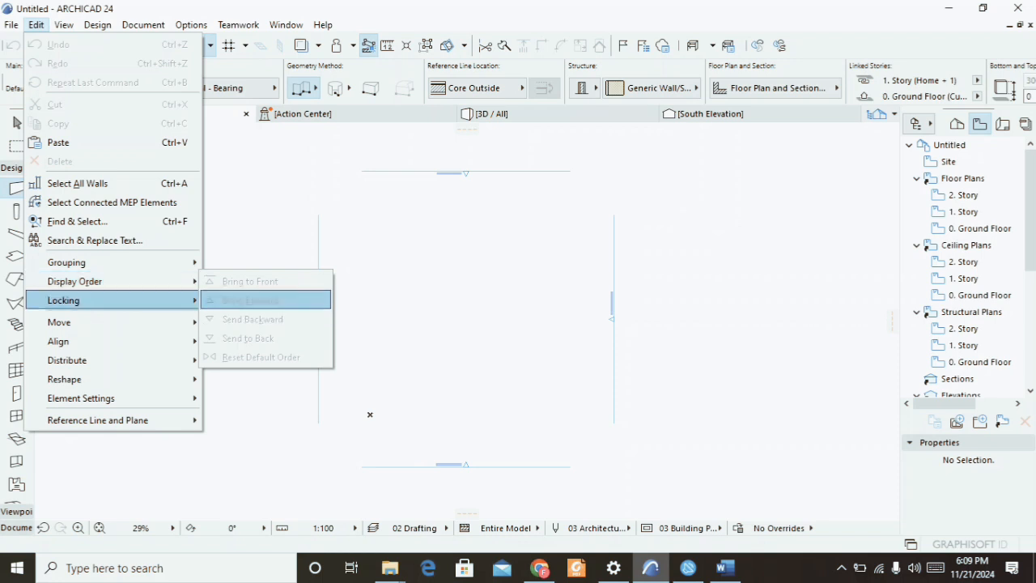
mouse_move(63, 300)
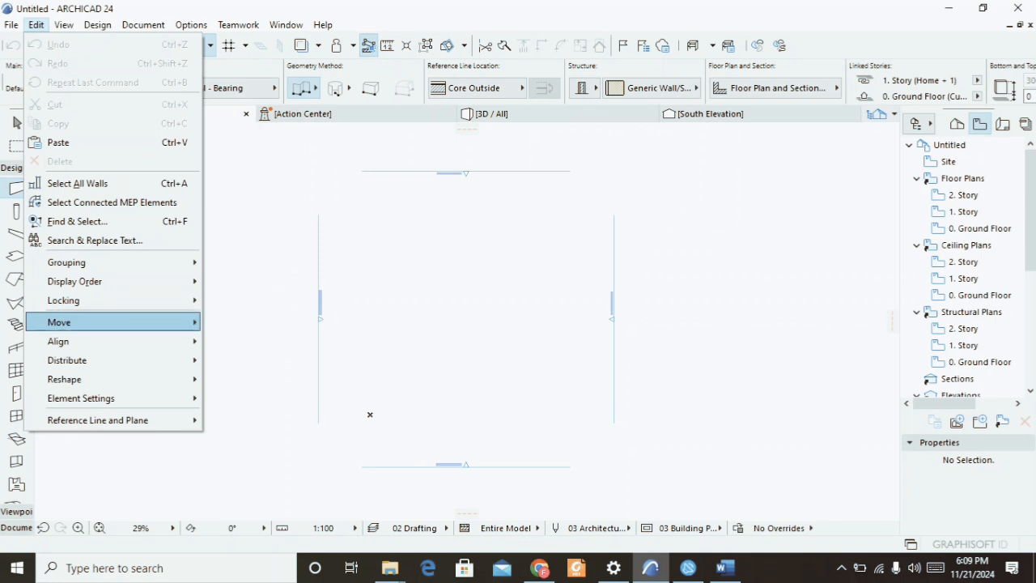
mouse_move(59, 322)
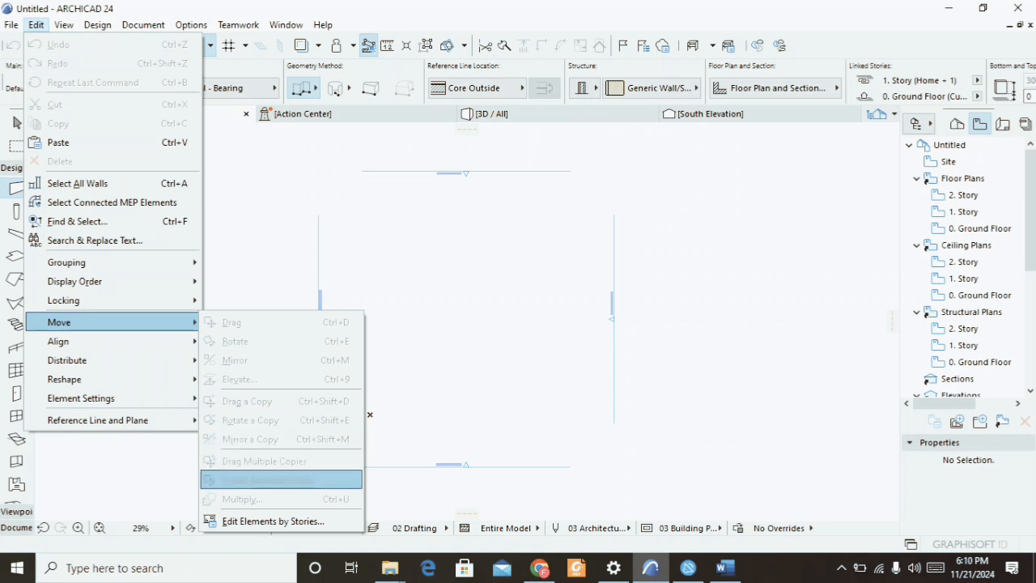
mouse_move(81, 341)
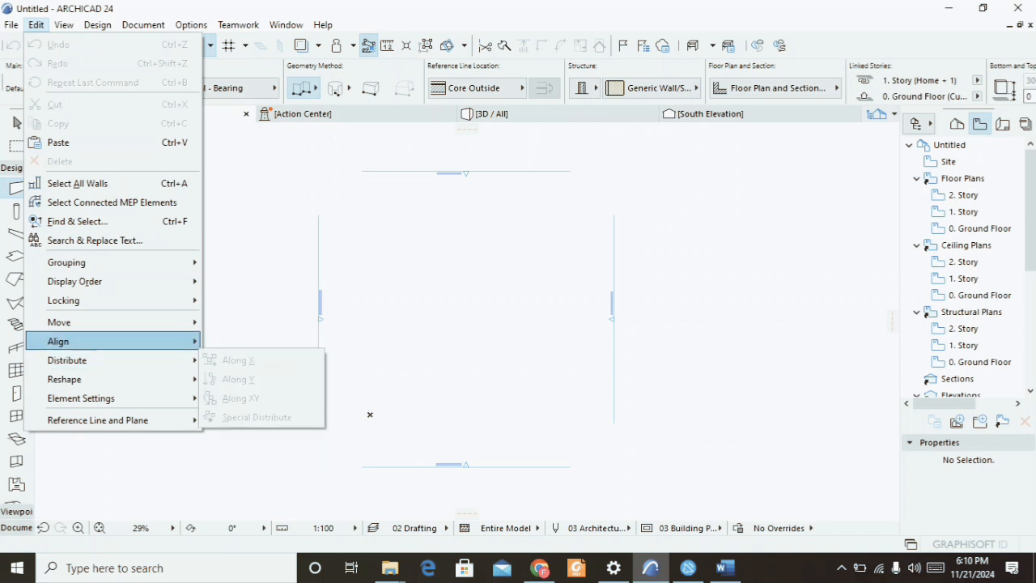
mouse_move(81, 361)
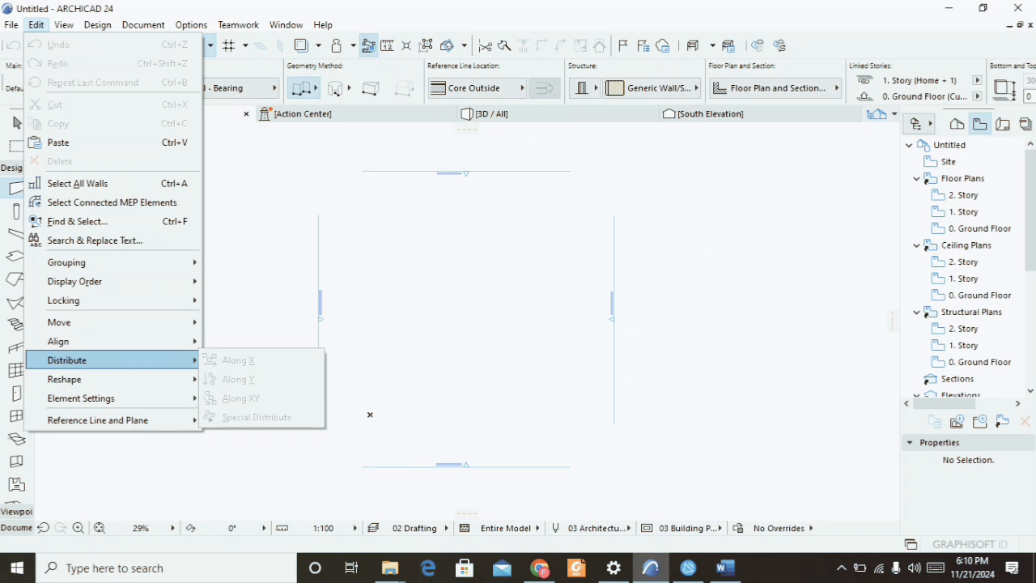
mouse_move(81, 379)
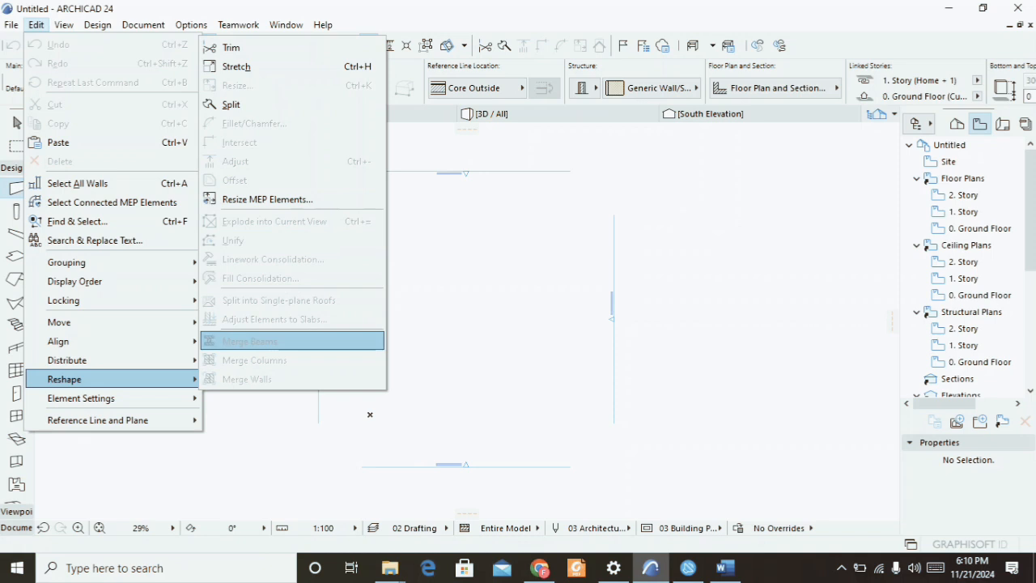
mouse_move(113, 397)
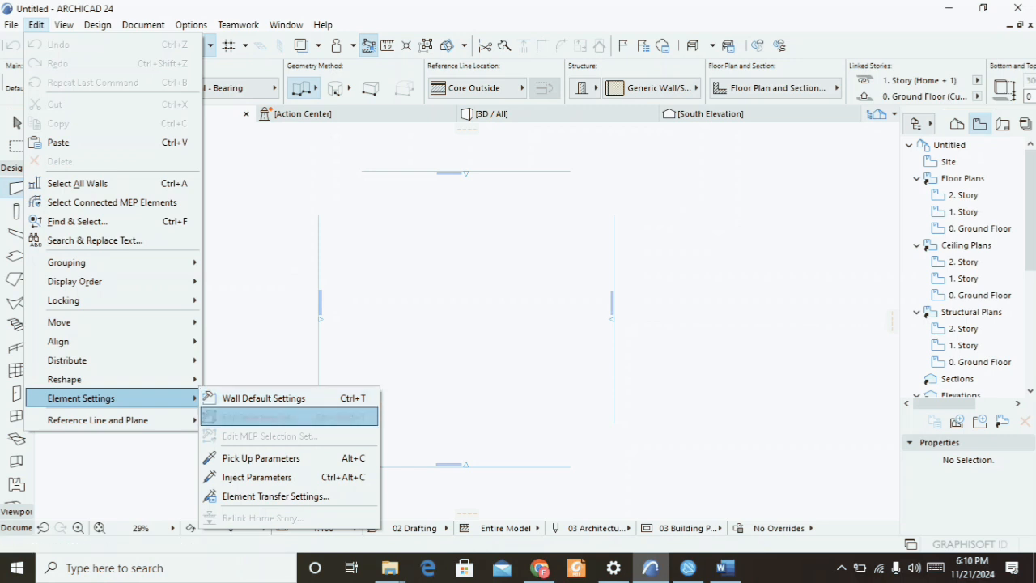
mouse_move(113, 420)
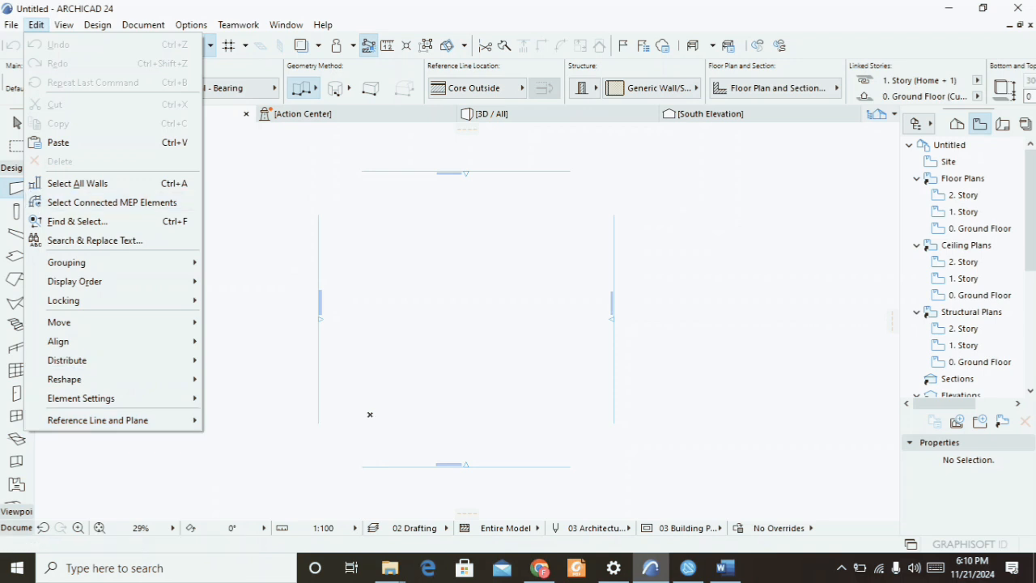
Browse the View and Design menus, then close the menu.
mouse_move(64, 25)
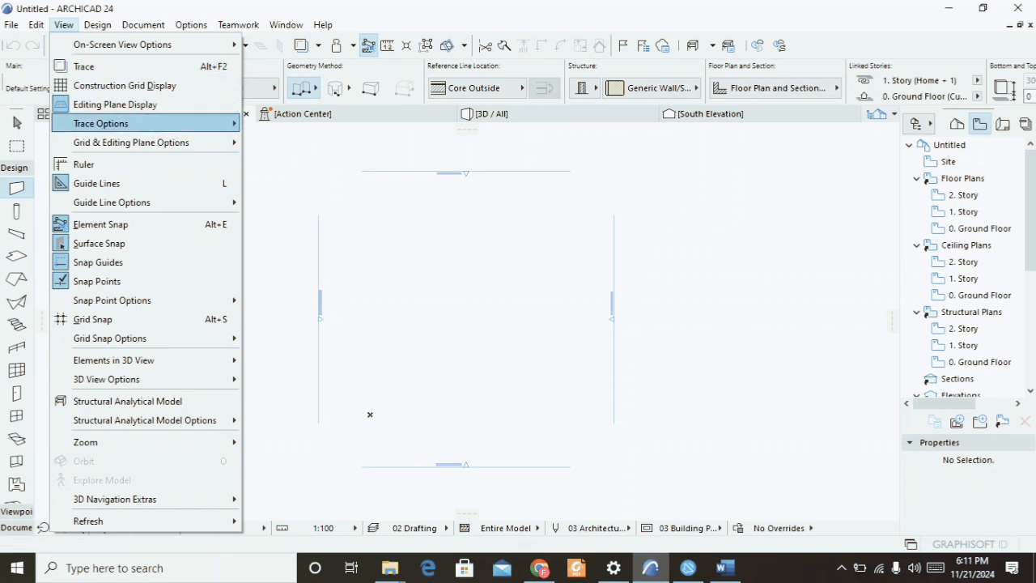
mouse_move(131, 142)
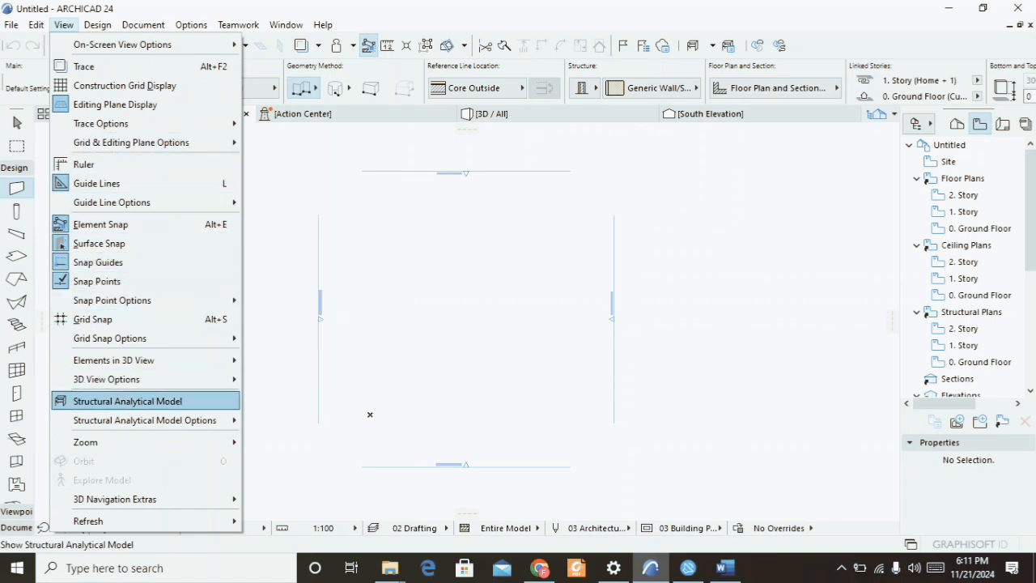
mouse_move(121, 442)
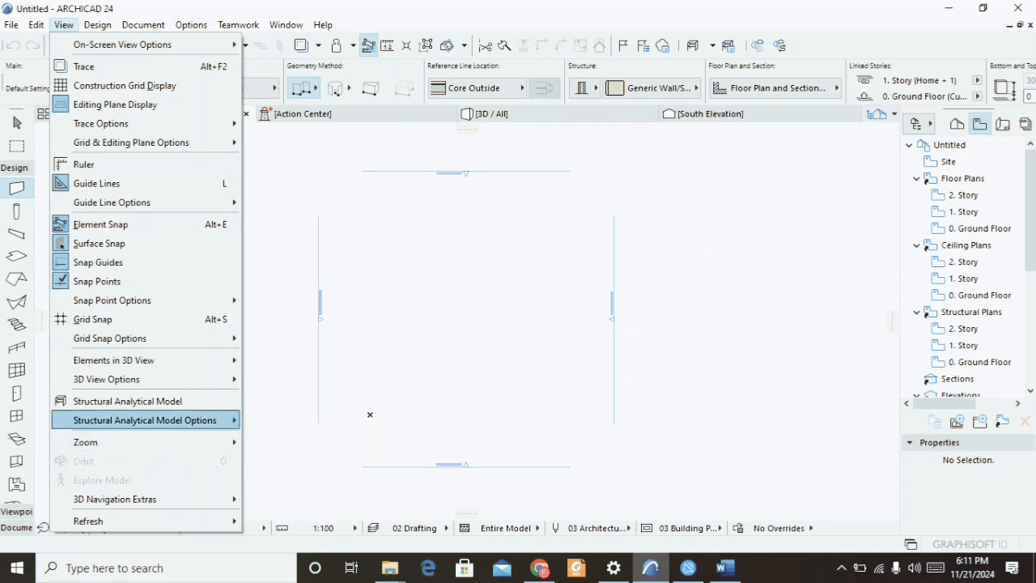
mouse_move(98, 25)
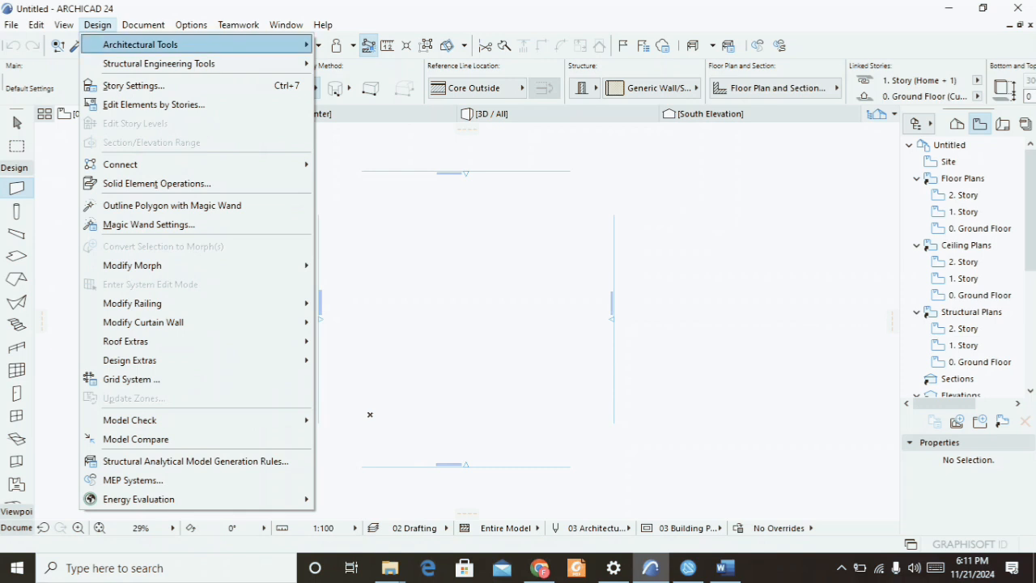
mouse_move(162, 45)
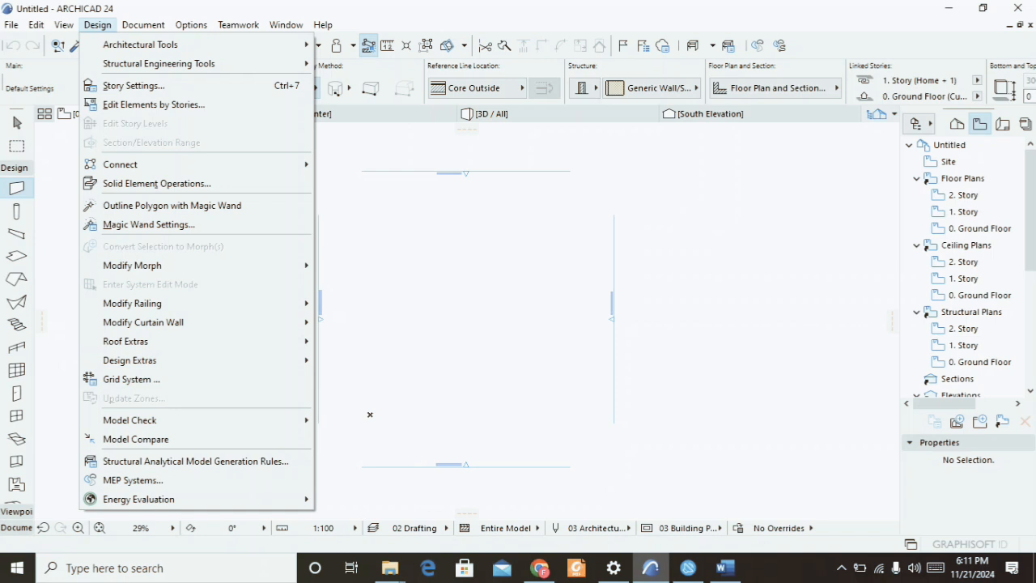
key(Escape)
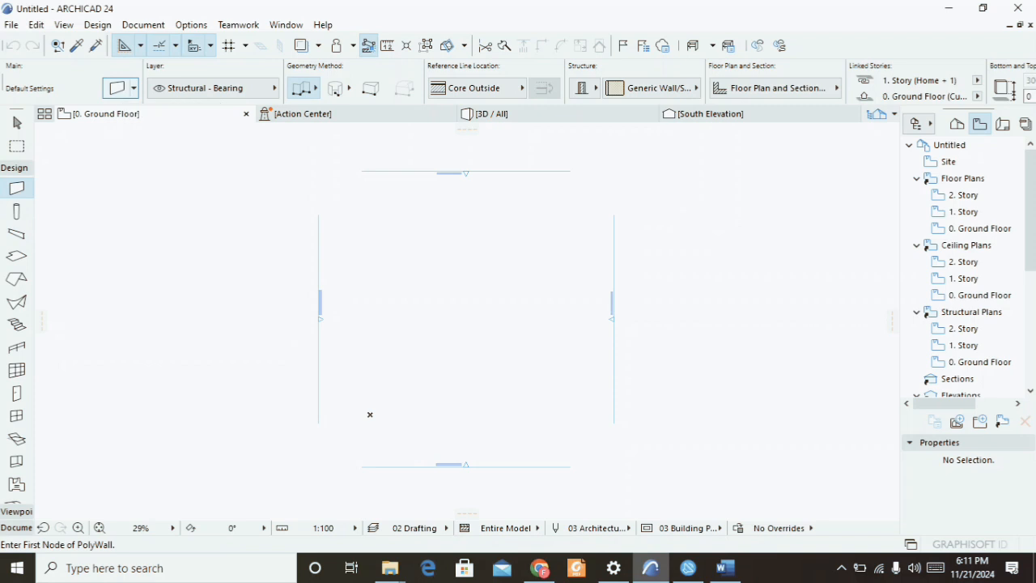
Open Wall Default Settings, choose the Basic structure, set thickness to 225 and top link to 1. Story (Home + 1).
key(ctrl+t)
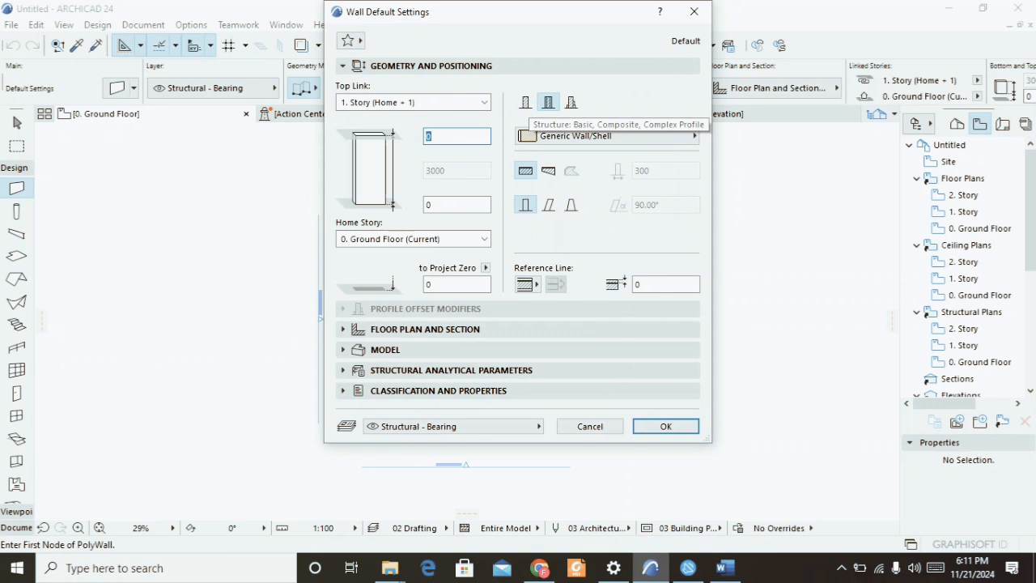
click(525, 102)
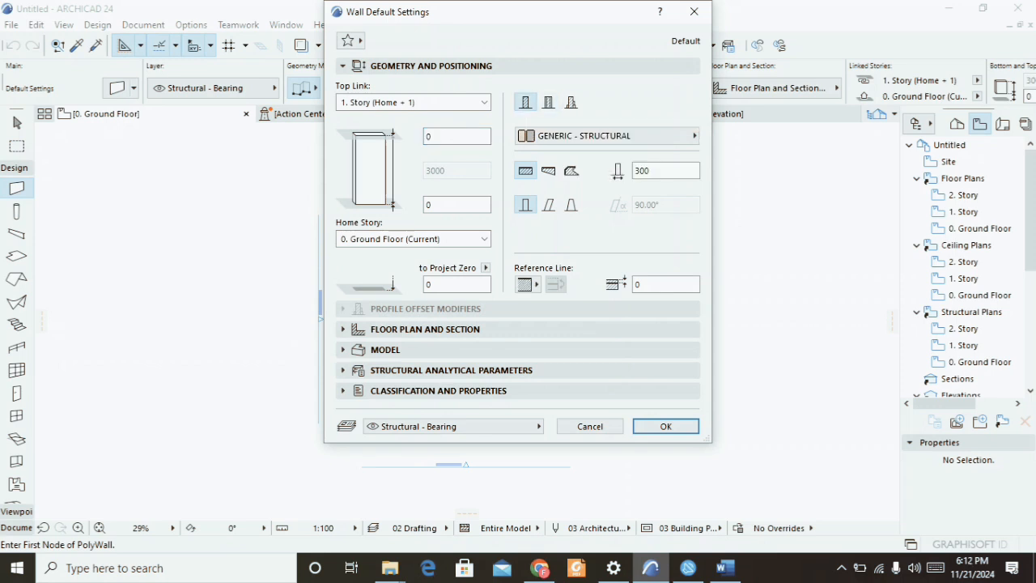
click(548, 102)
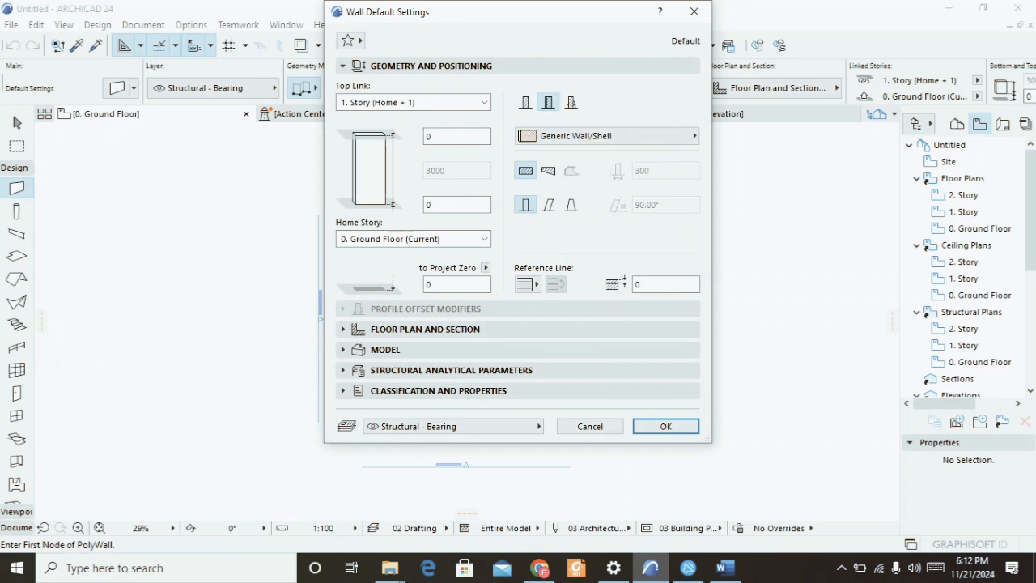
click(571, 102)
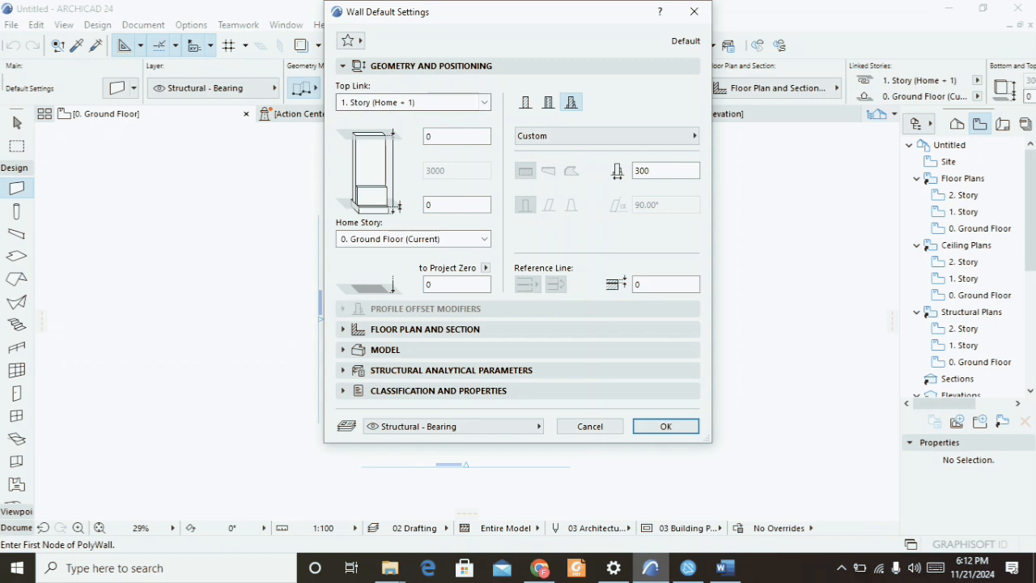
click(526, 102)
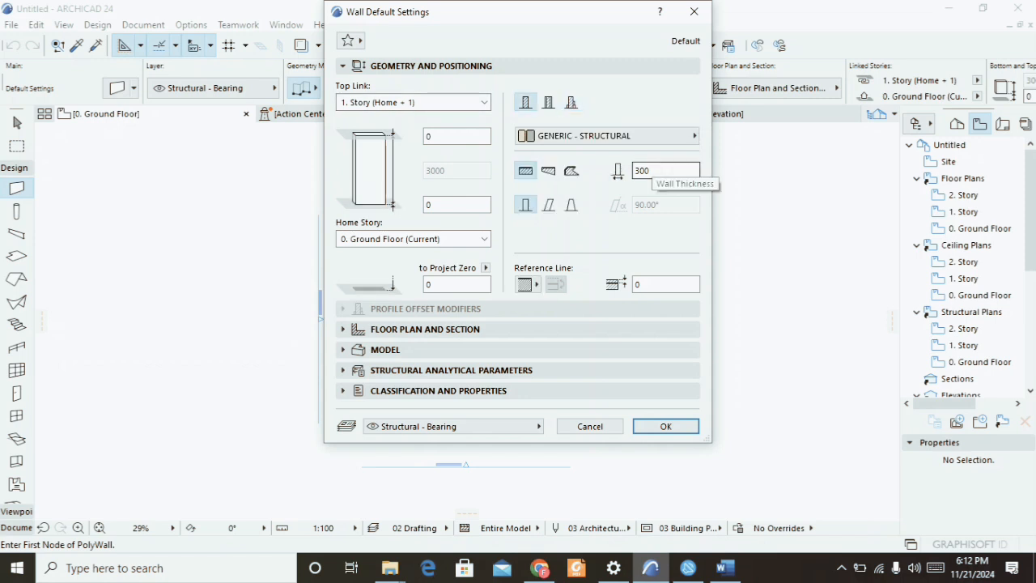
double_click(653, 170)
text(225)
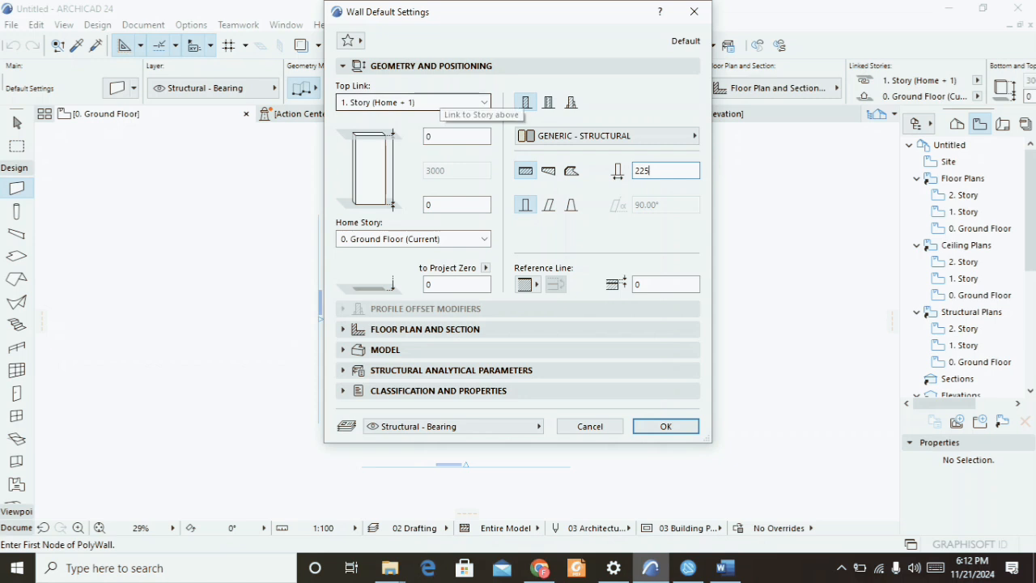
click(413, 102)
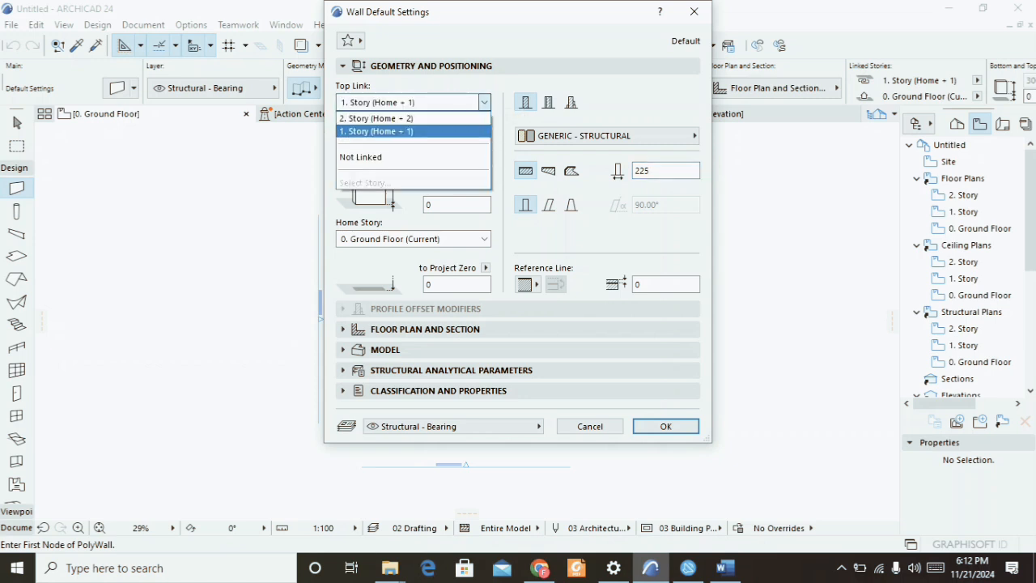
click(377, 131)
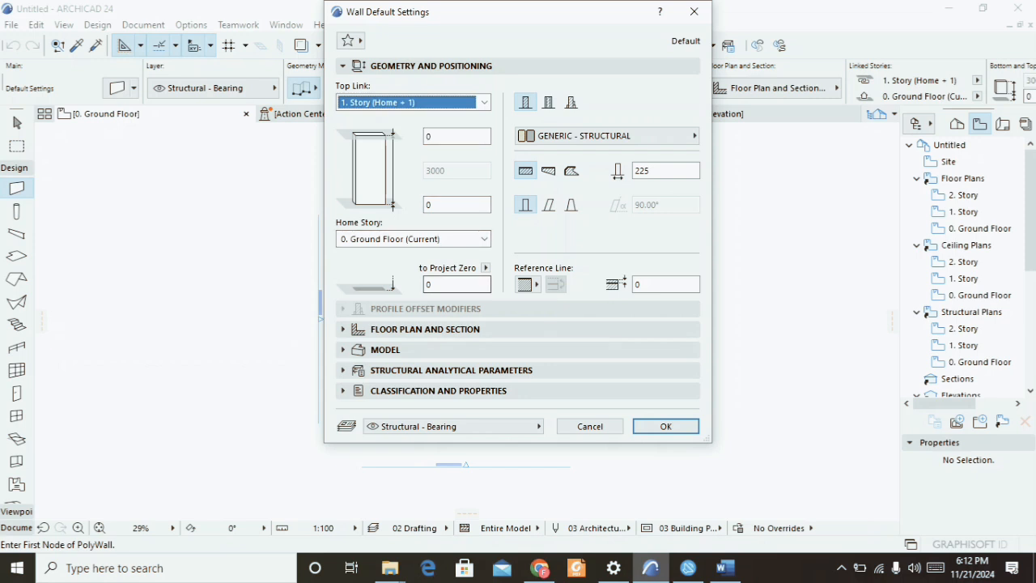
Override all three wall surfaces with Paint - Titanium White, linking them together, and confirm the wall settings.
click(449, 349)
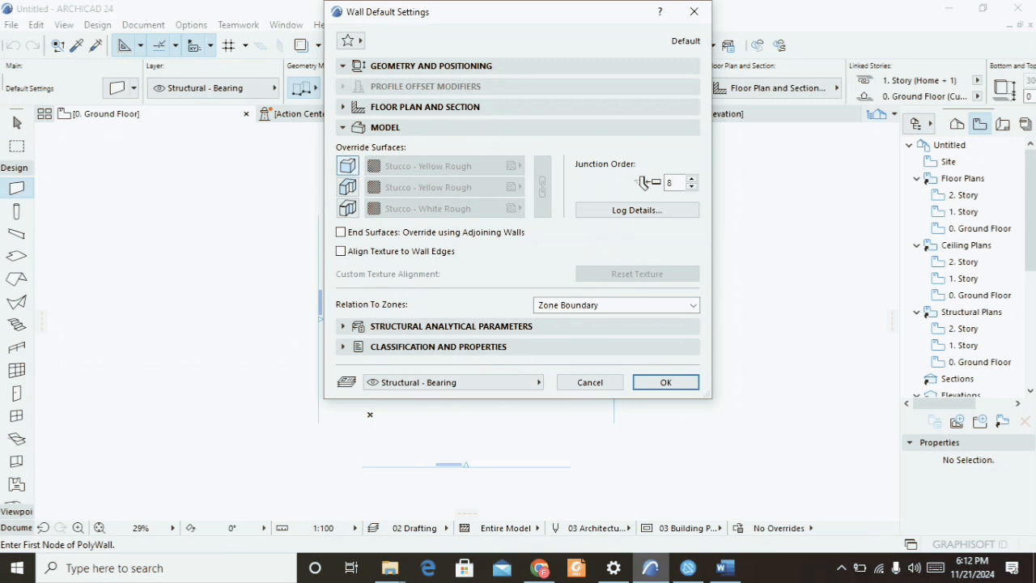
click(348, 166)
click(347, 187)
click(347, 208)
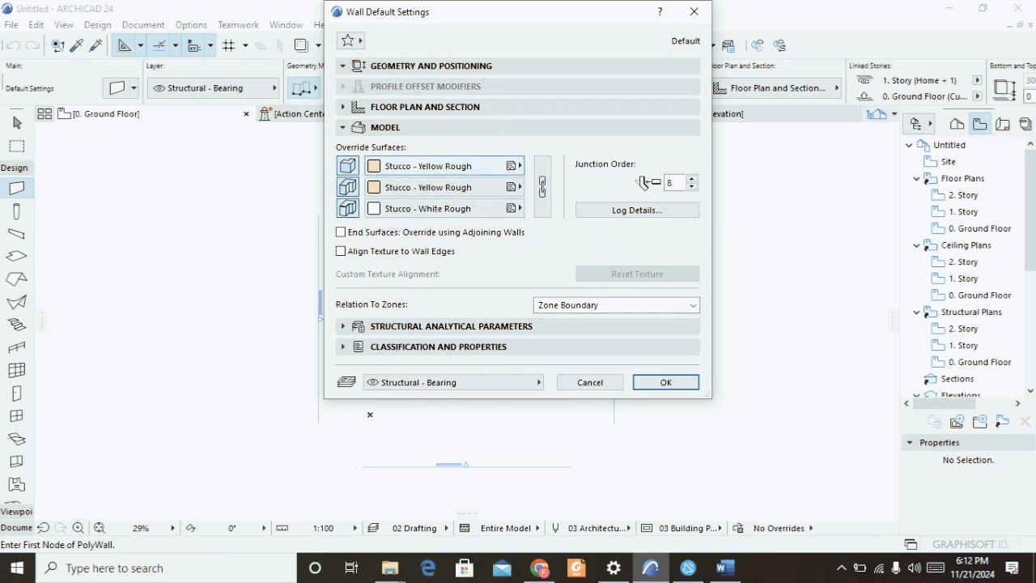
click(442, 166)
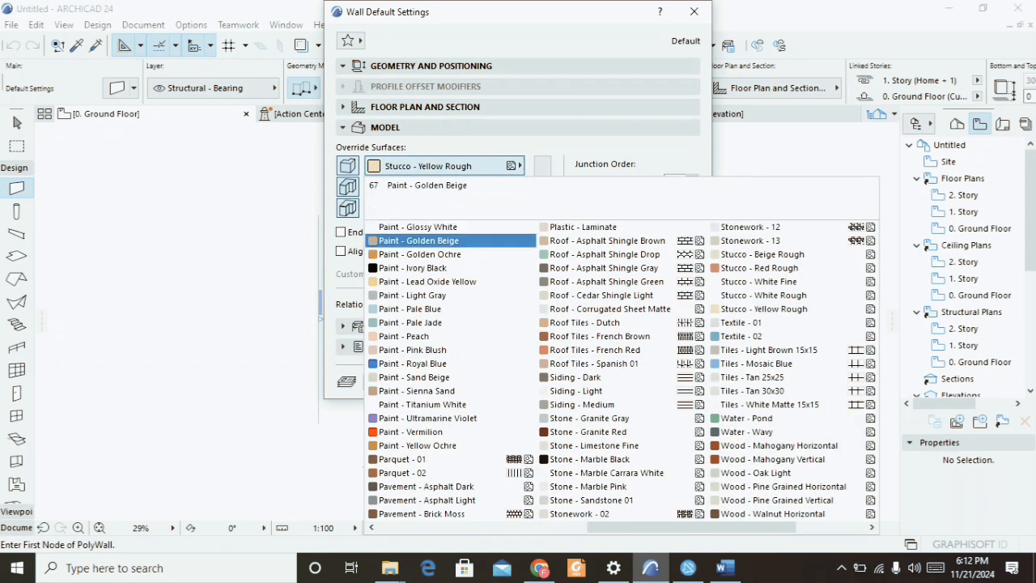
click(422, 404)
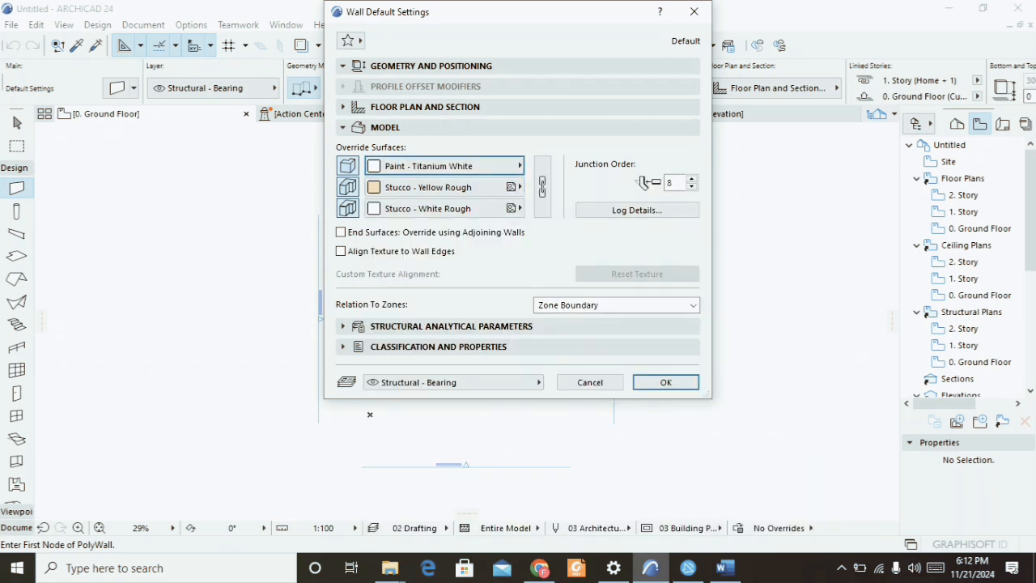
click(542, 186)
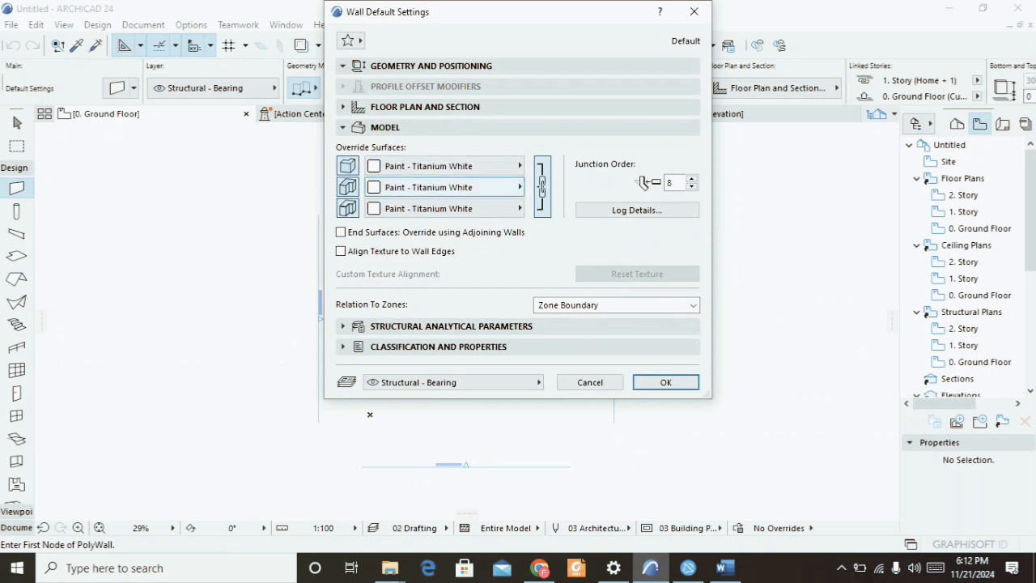
click(665, 382)
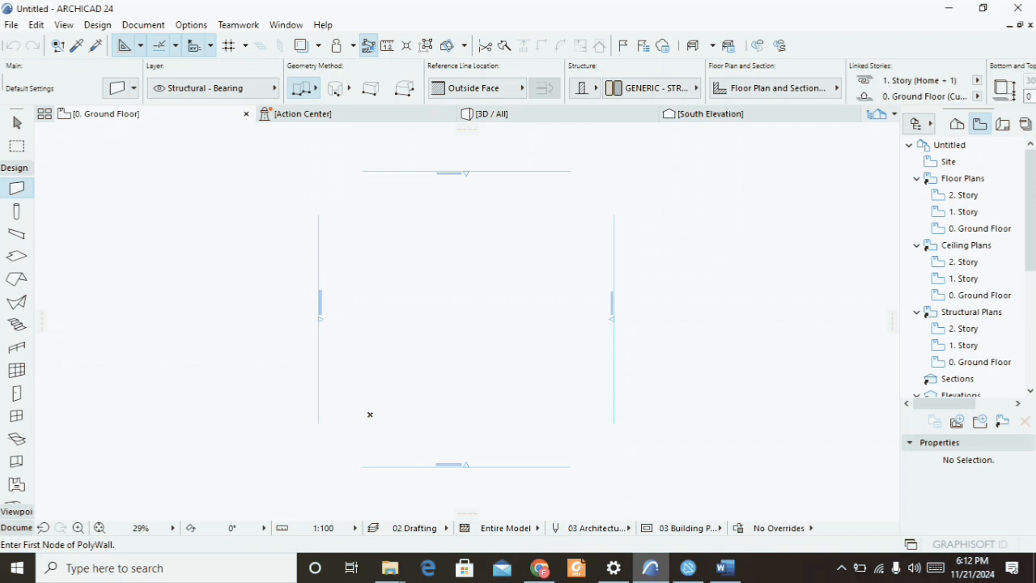
Draw a closed rectangular loop of walls on the ground floor plan.
click(391, 235)
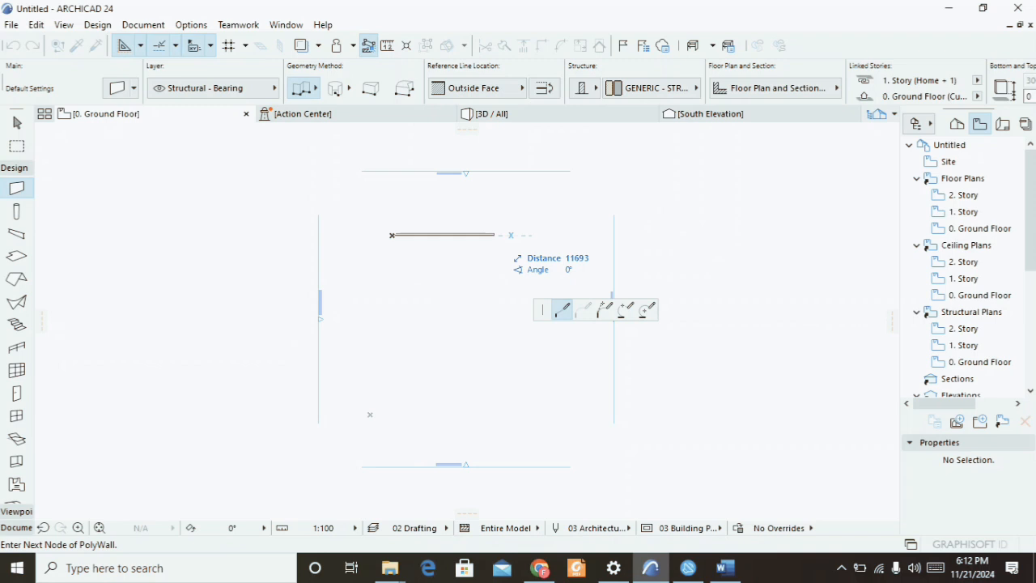
click(490, 235)
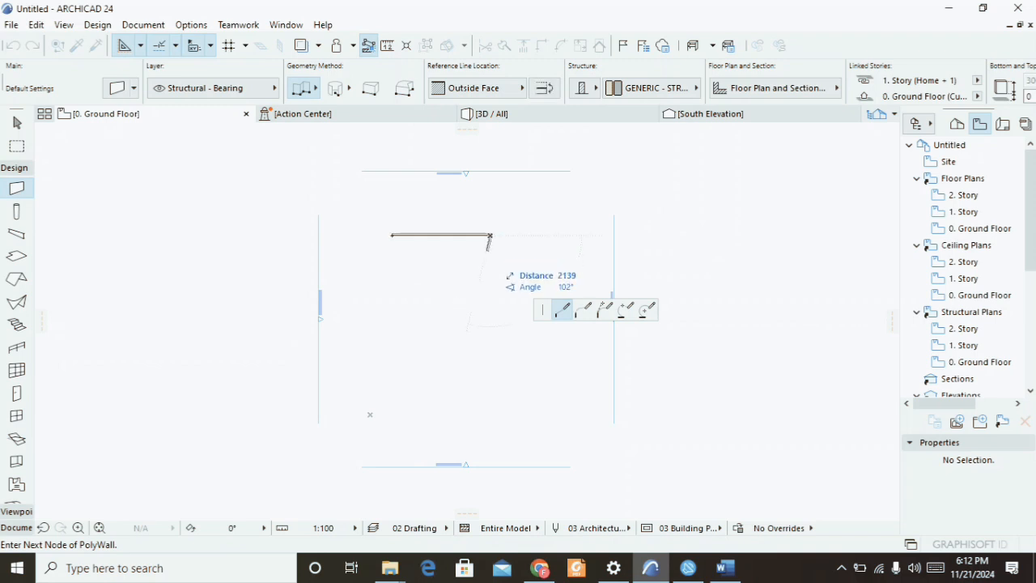
click(489, 314)
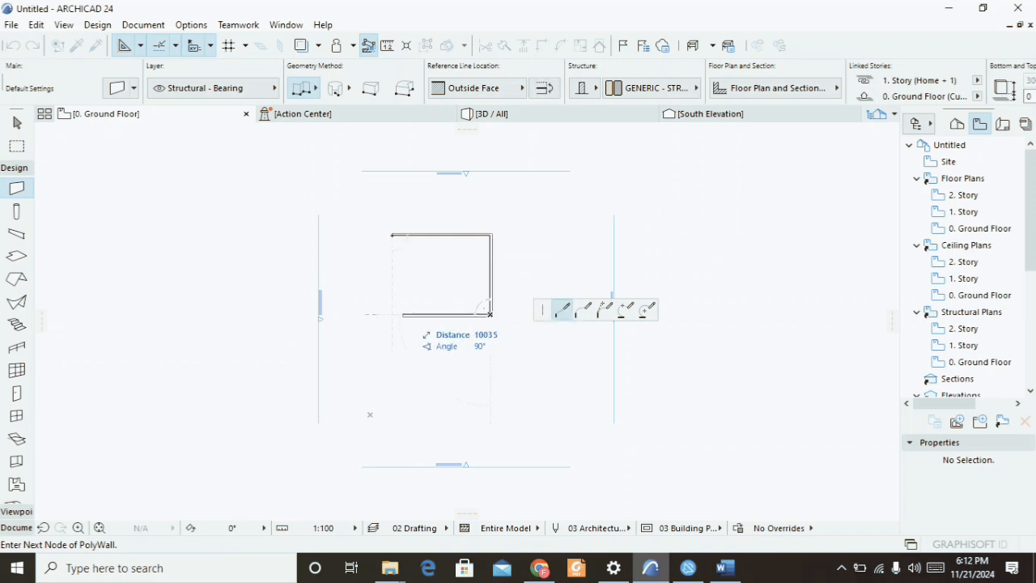
click(392, 315)
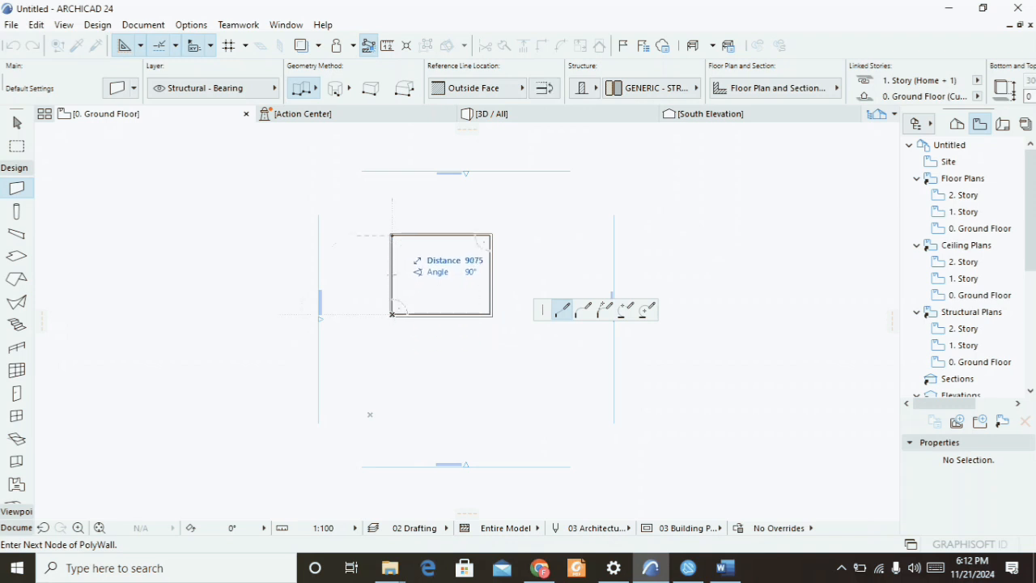
click(392, 235)
scroll(397, 243, up, 8)
scroll(396, 243, down, 5)
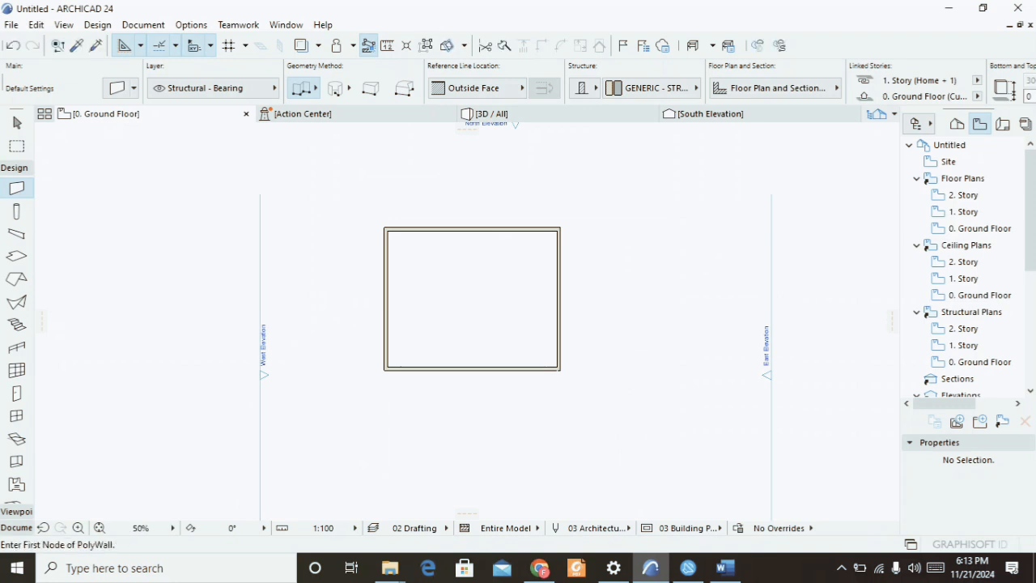
scroll(355, 383, down, 3)
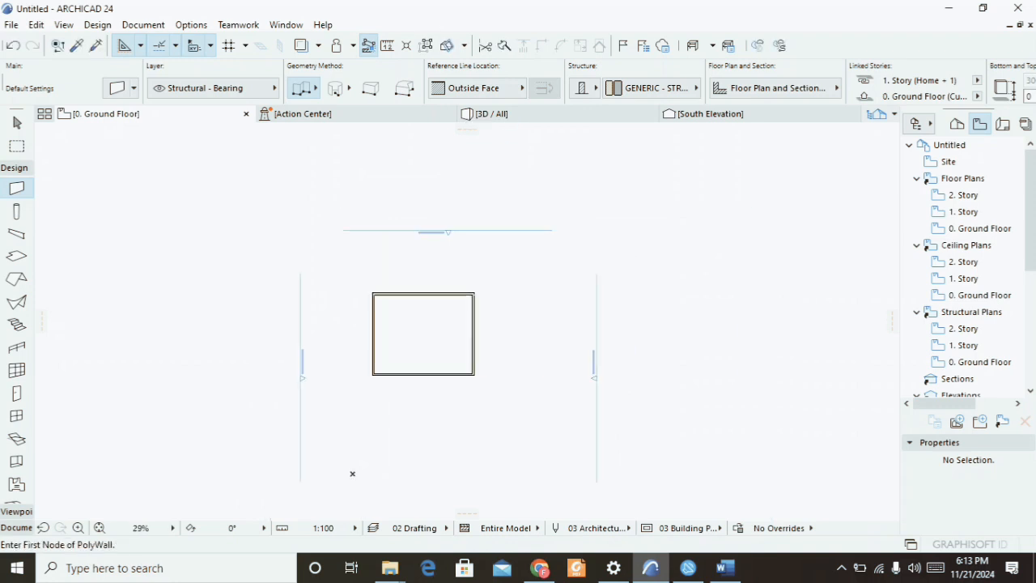
scroll(318, 274, down, 3)
scroll(362, 318, up, 2)
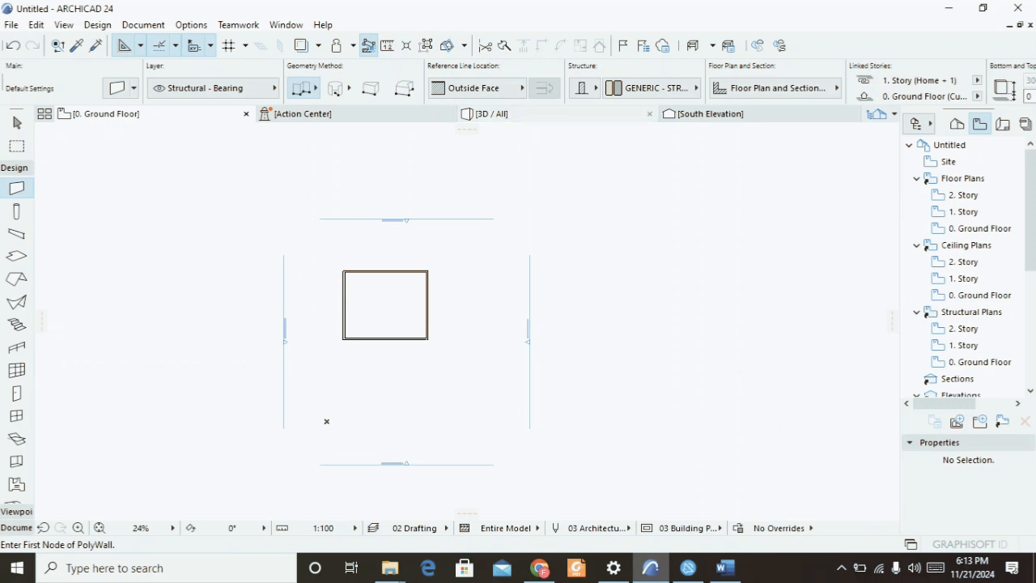
Open the 3D view and examine the new walls.
mouse_move(492, 114)
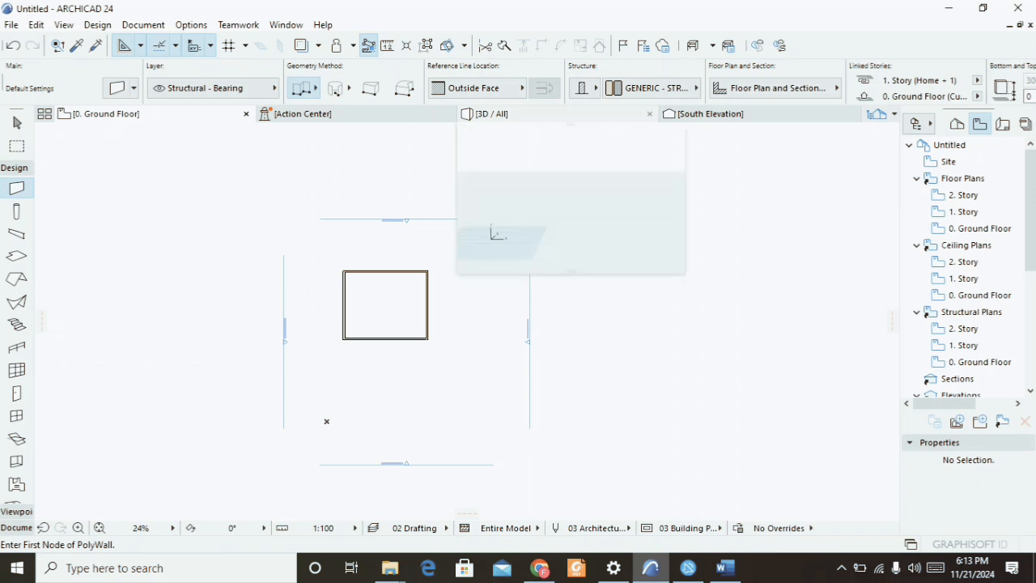
click(492, 114)
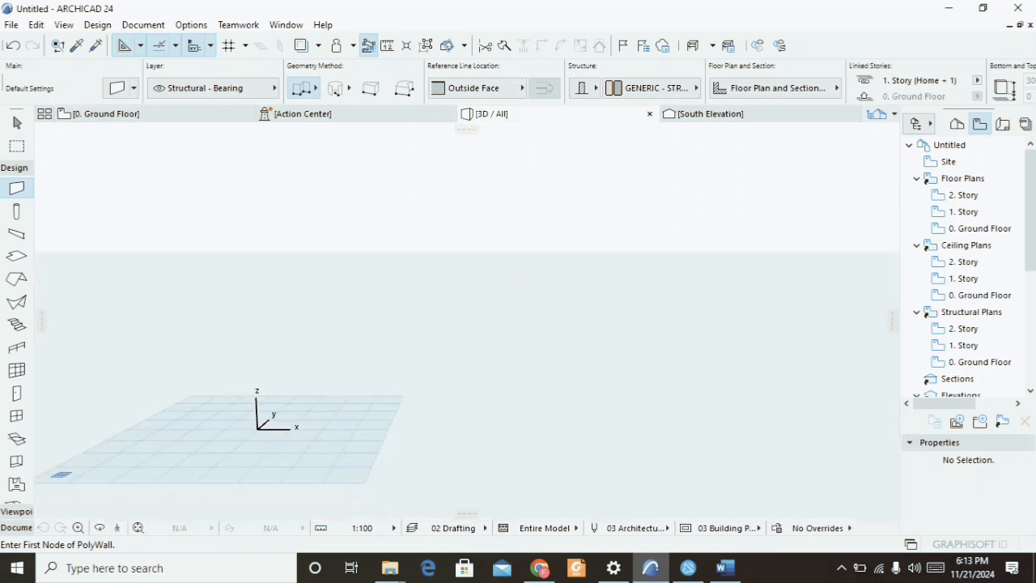
scroll(367, 357, up, 7)
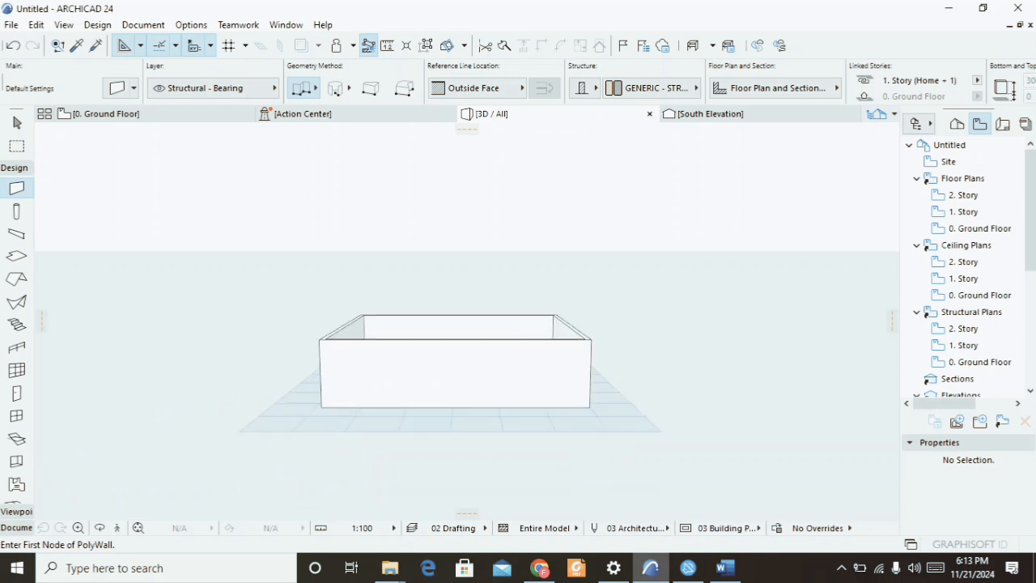
scroll(367, 357, down, 2)
scroll(391, 332, down, 1)
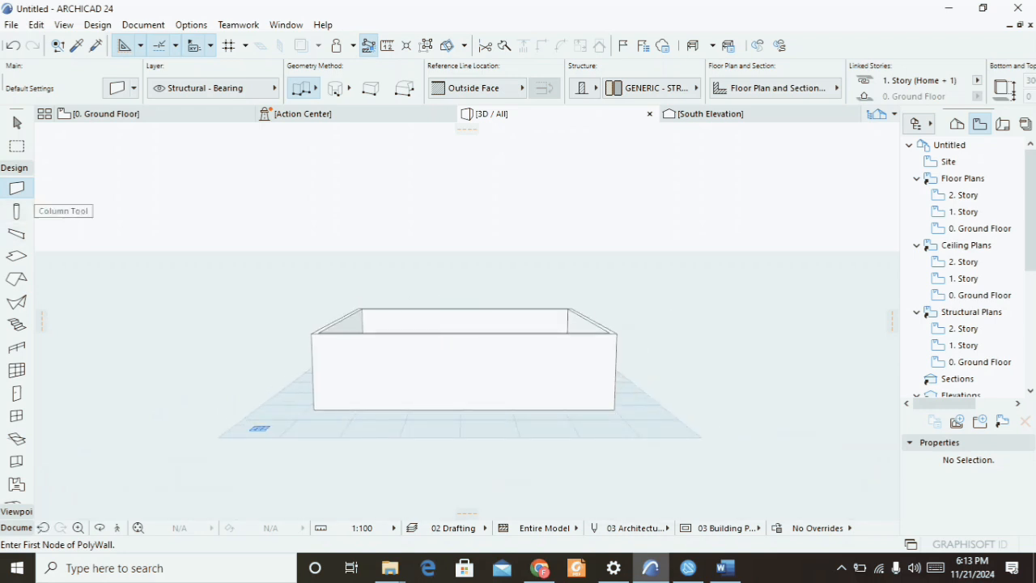
Return to the floor plan, open Column Default Settings and set the column section to 225 by 225.
key(F2)
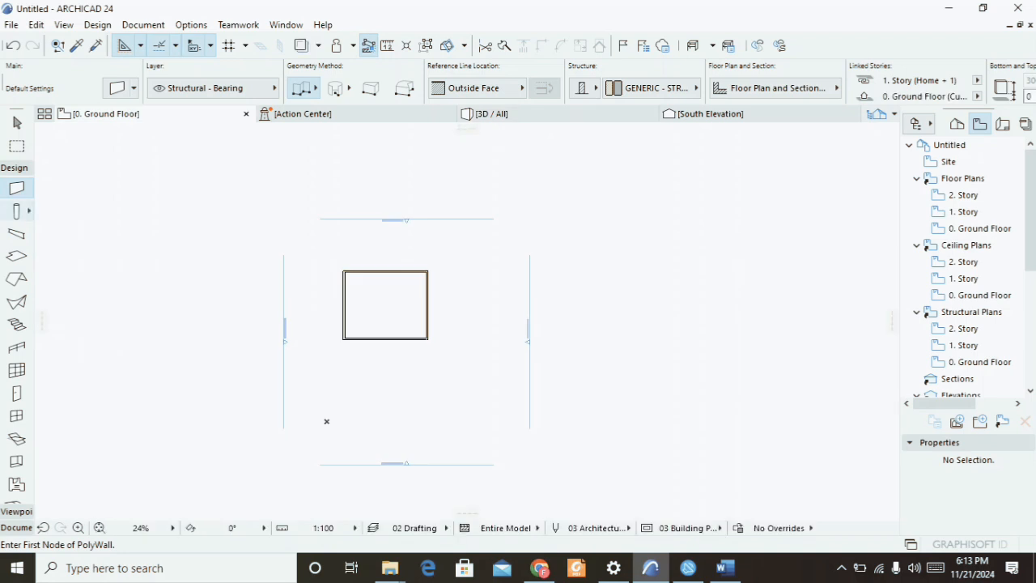
click(16, 211)
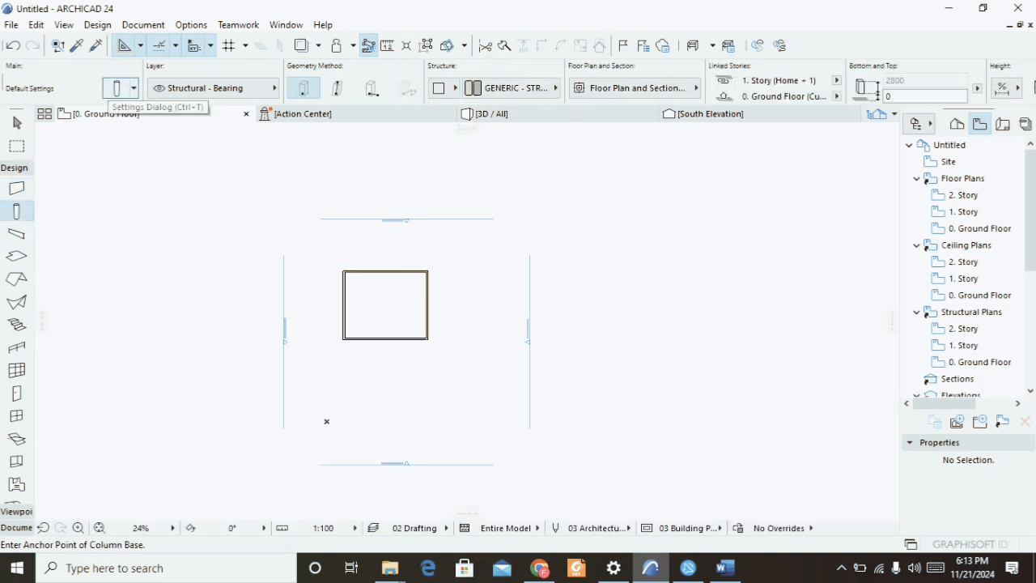
click(116, 88)
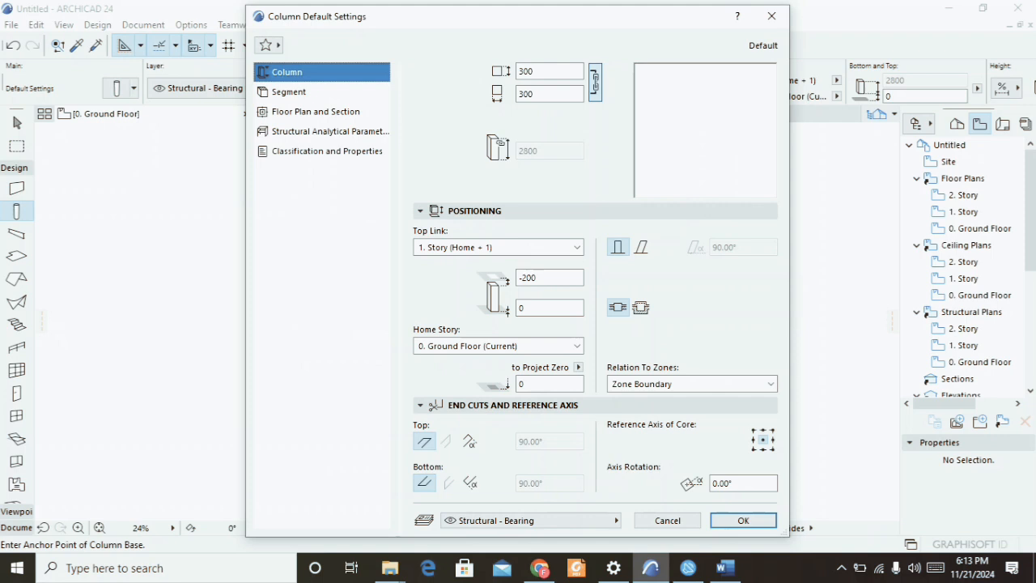
click(551, 71)
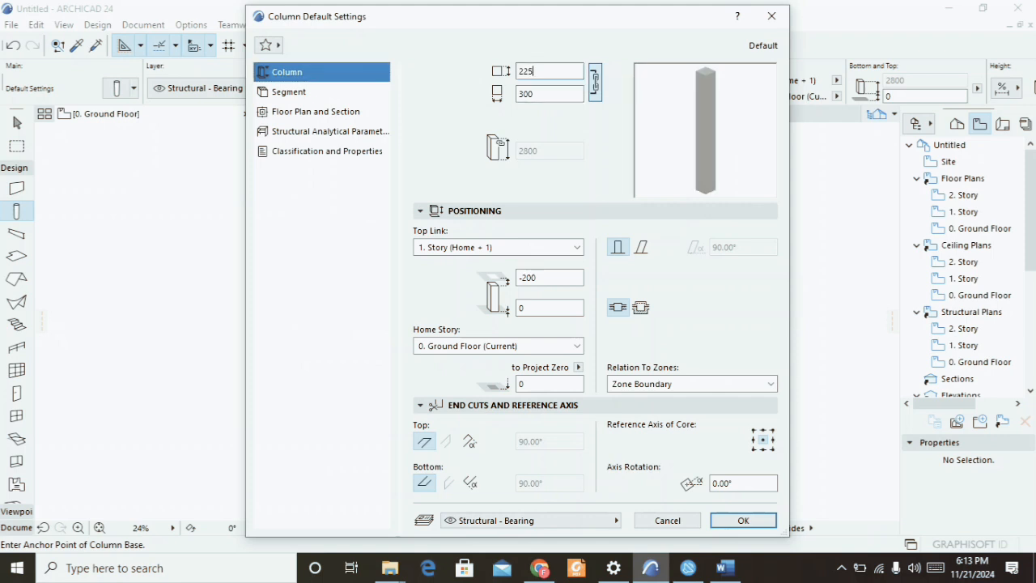
key(Tab)
text(225)
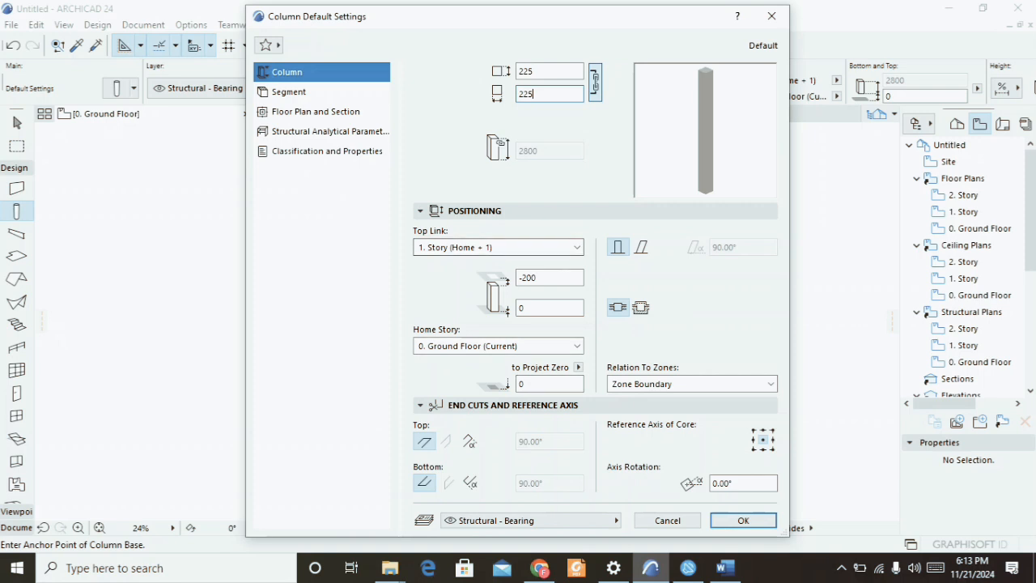
Override both column segment surfaces with Paint - Titanium White, linking them together.
click(289, 92)
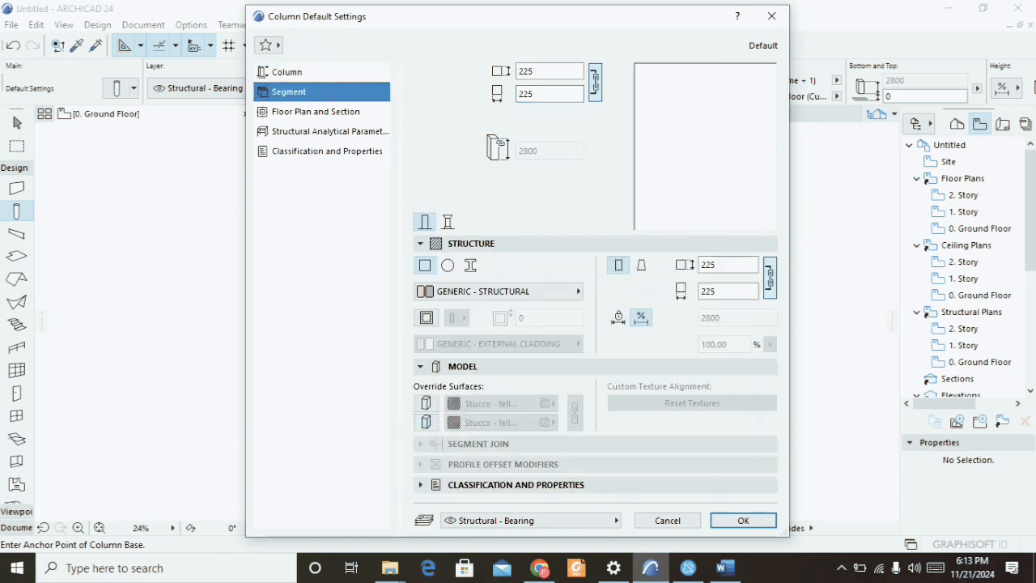
click(426, 404)
click(426, 422)
click(495, 403)
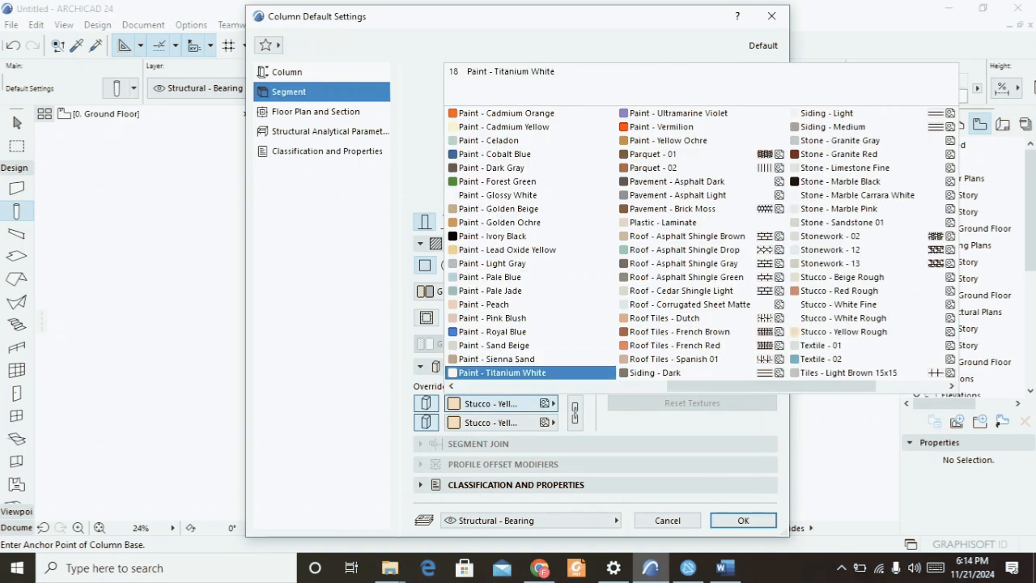
click(502, 372)
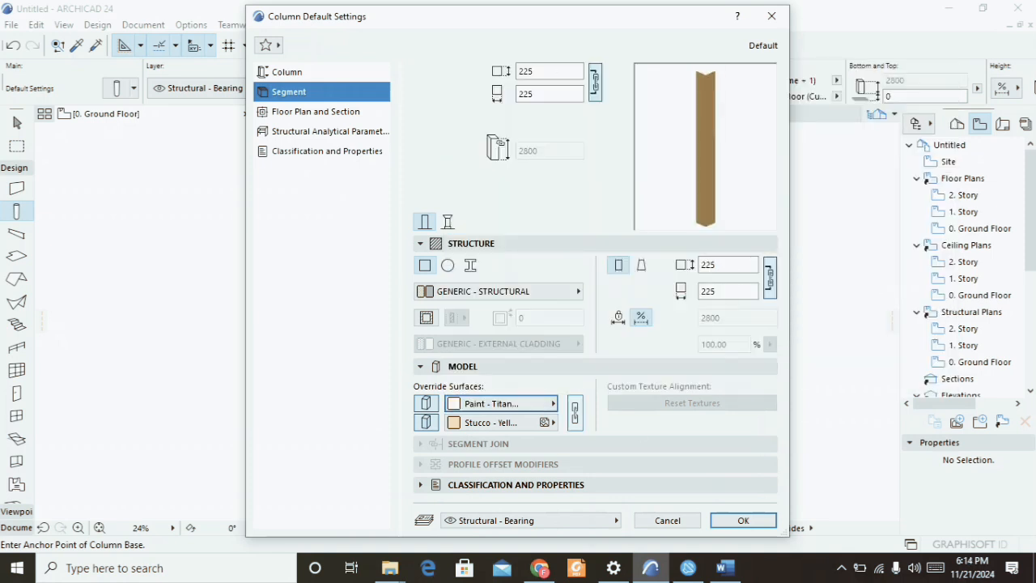
click(574, 412)
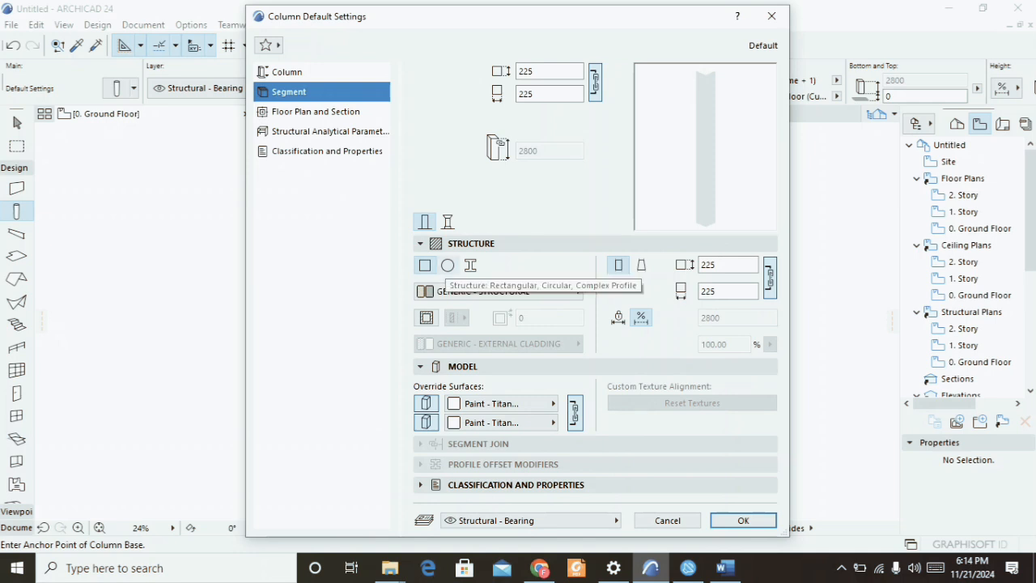
Switch the column structure to circular and confirm the column settings.
click(448, 265)
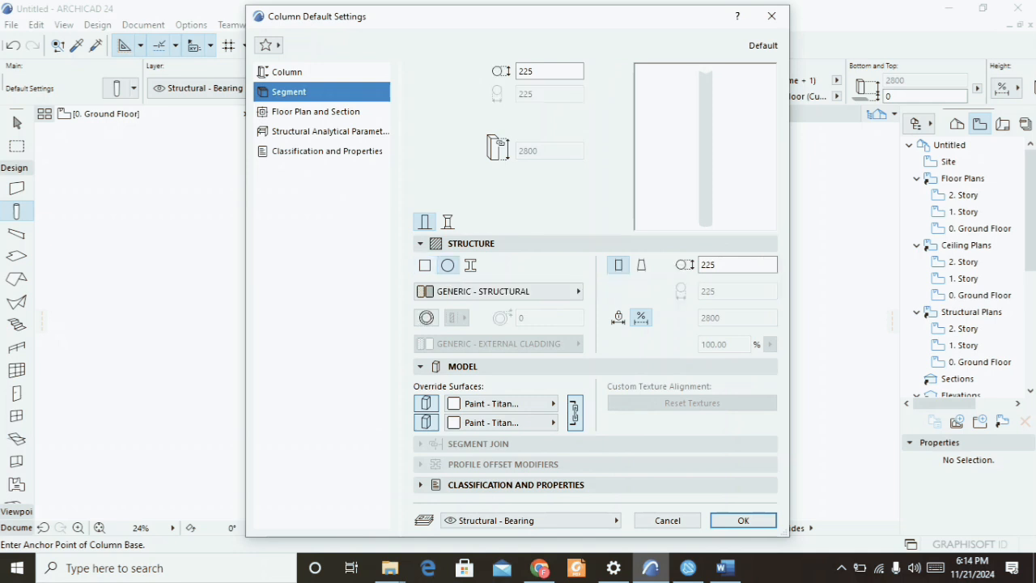
click(447, 222)
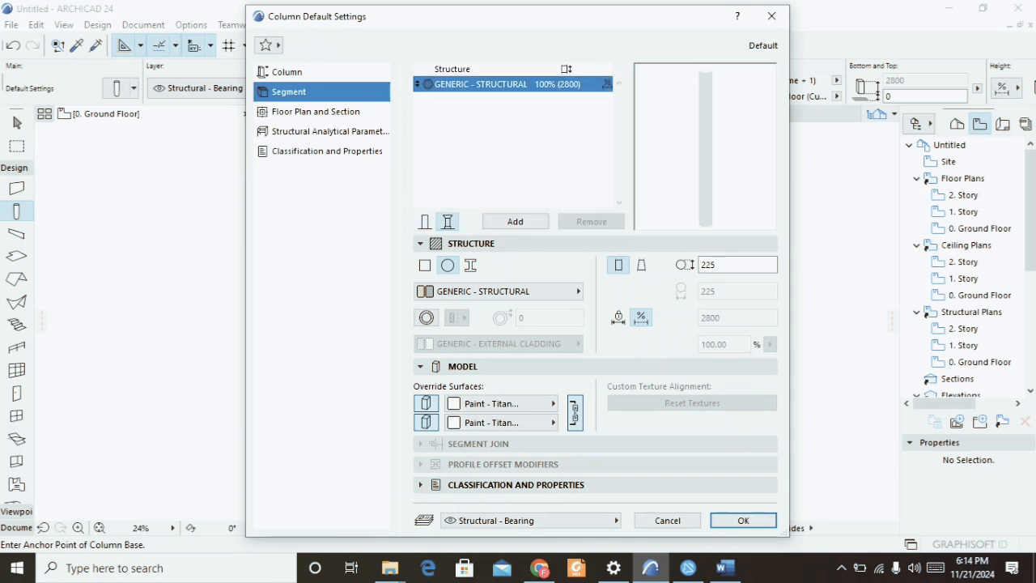
click(424, 221)
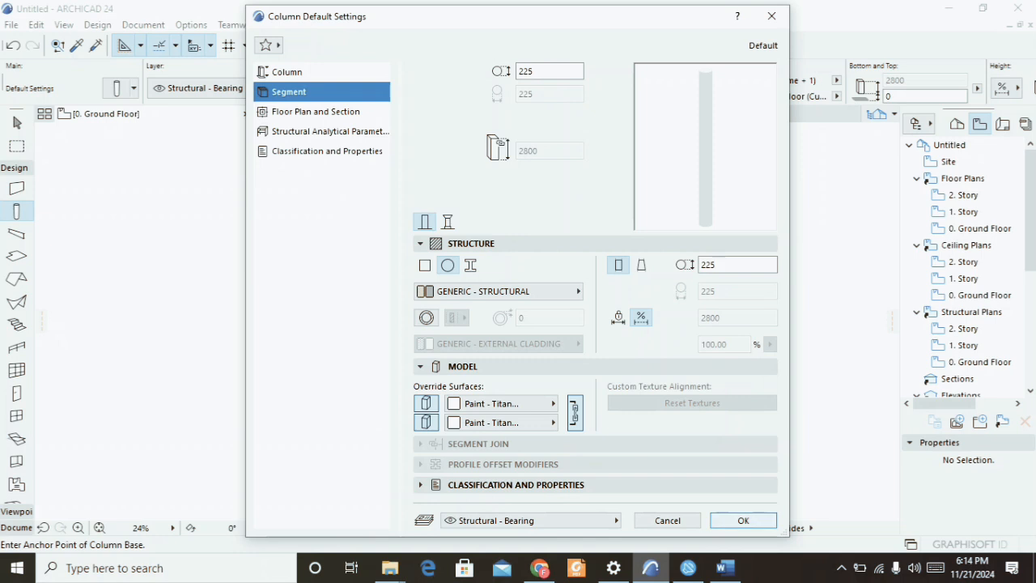
click(743, 521)
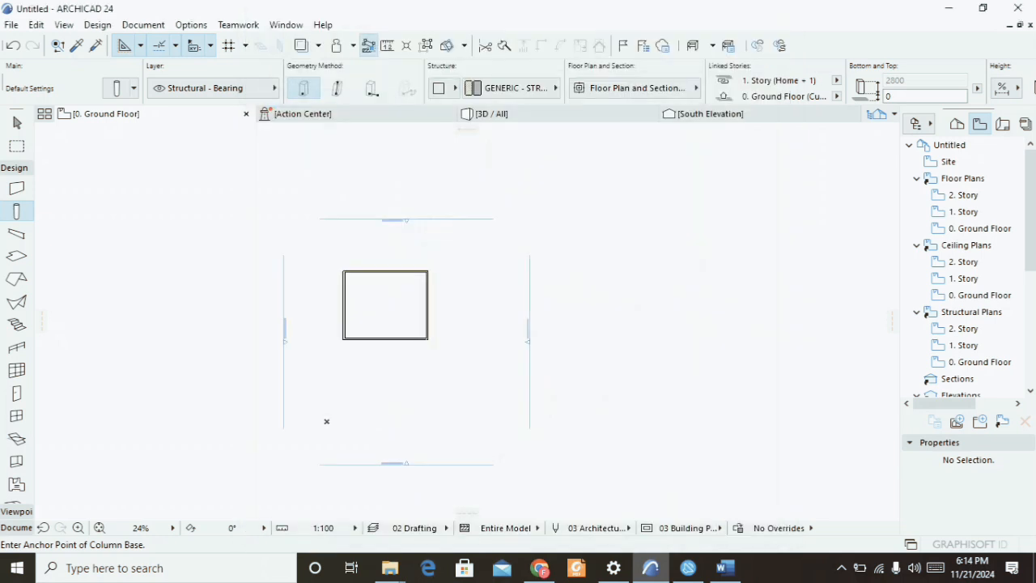
Place a circular column at the lower-left outer corner of the walls.
scroll(357, 368, up, 4)
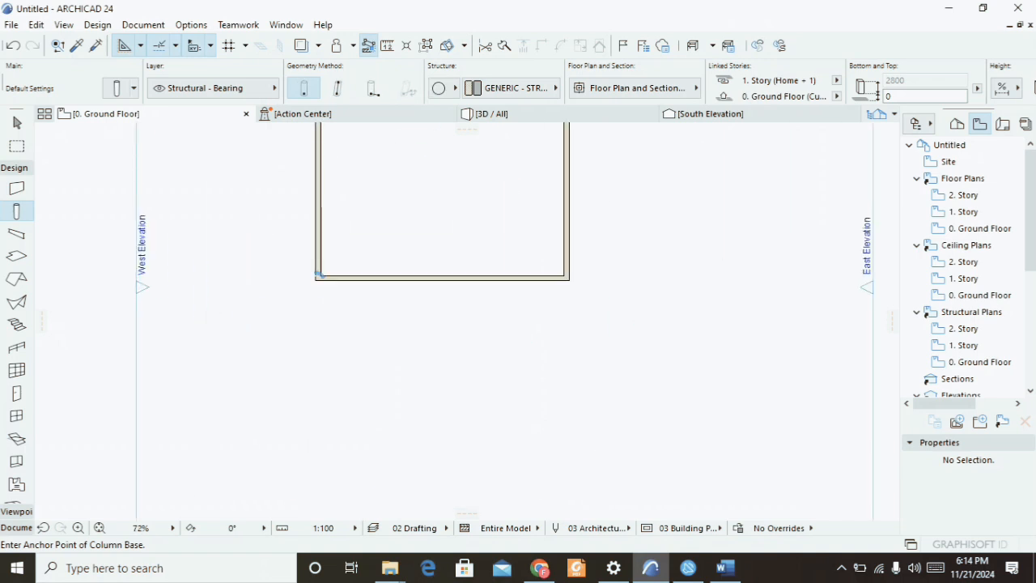
scroll(316, 281, down, 1)
scroll(315, 281, up, 3)
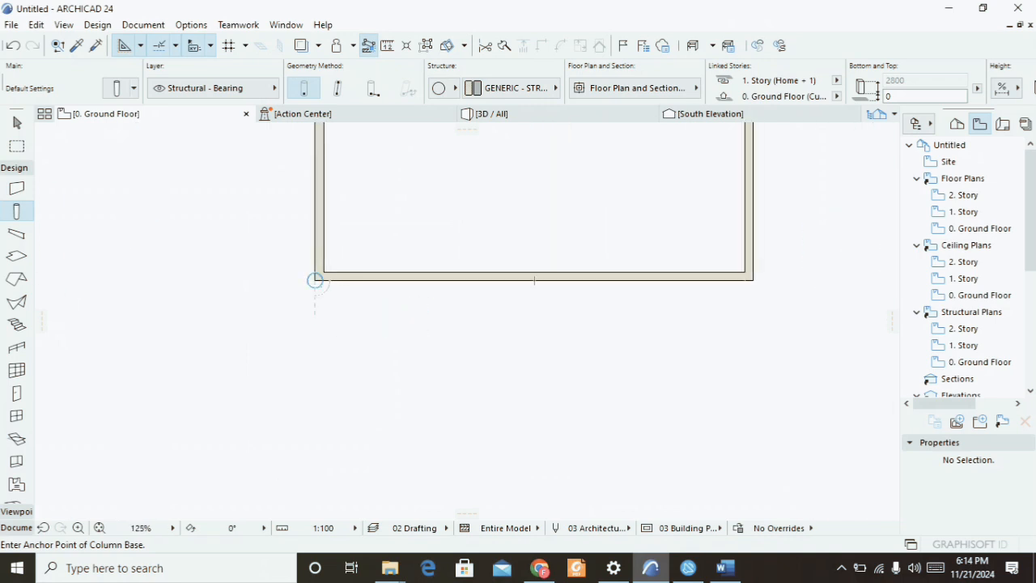
scroll(315, 280, up, 5)
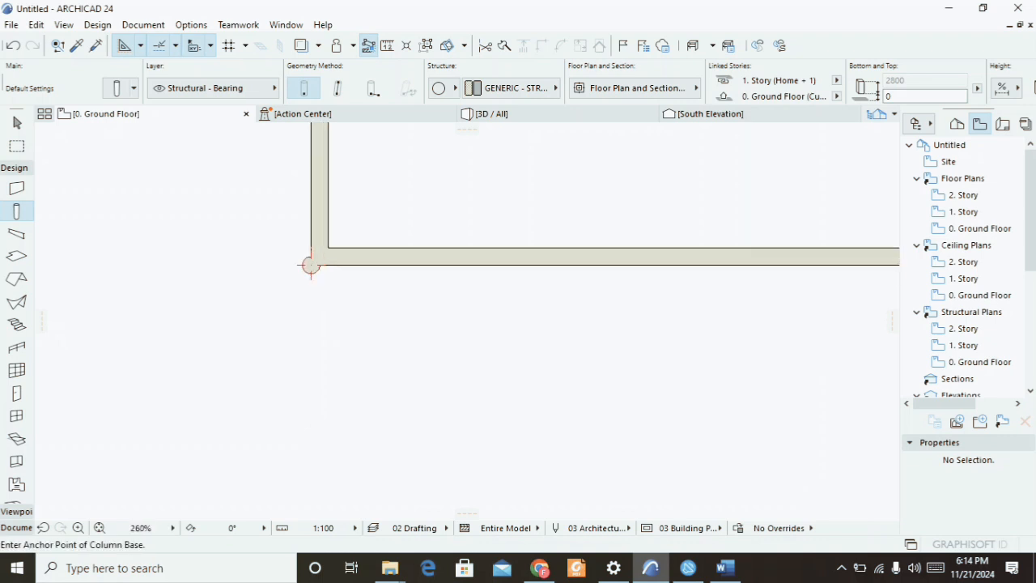
scroll(308, 247, down, 4)
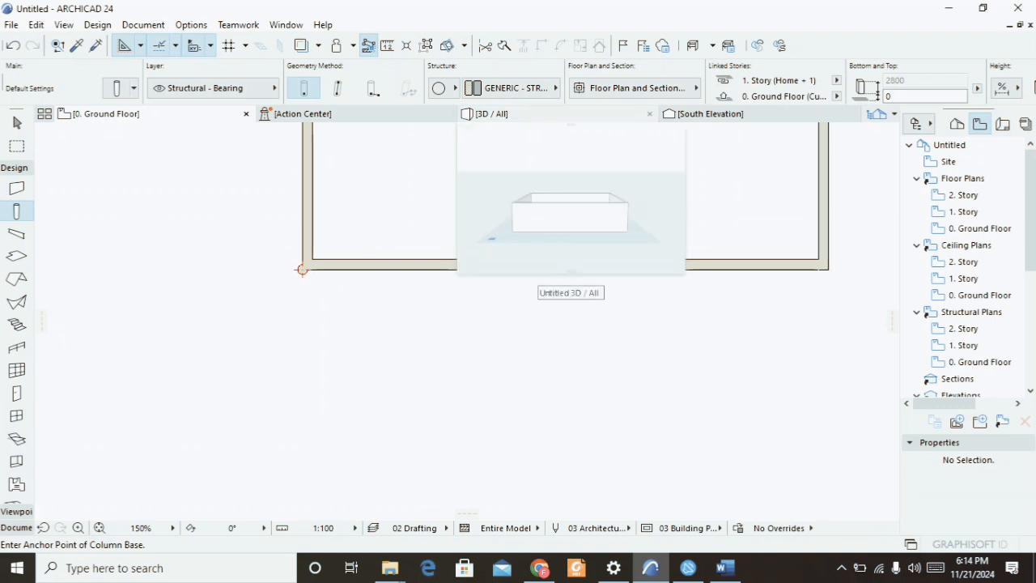
Open the 3D view and inspect the column at the wall corner.
click(547, 114)
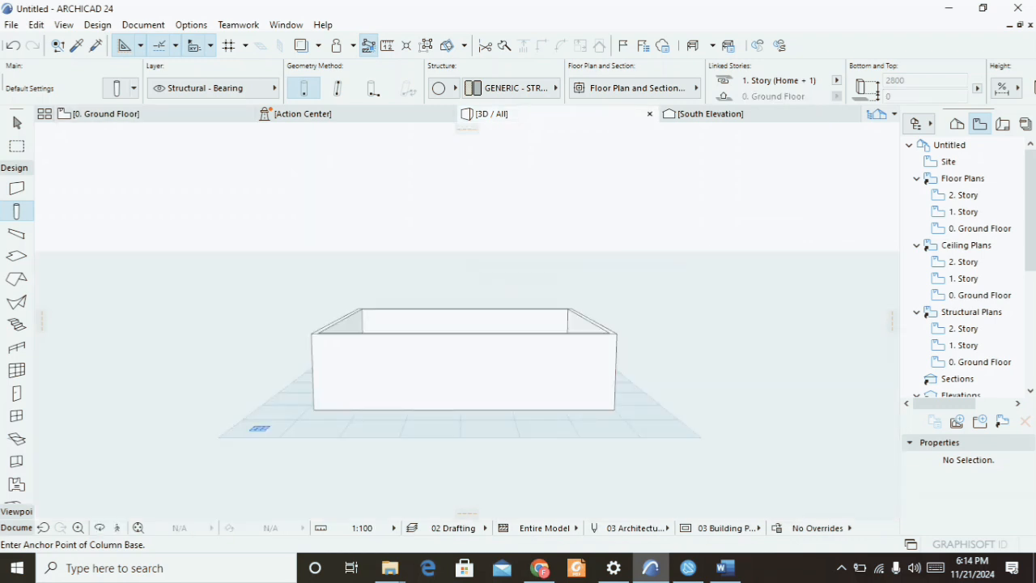
scroll(304, 370, up, 3)
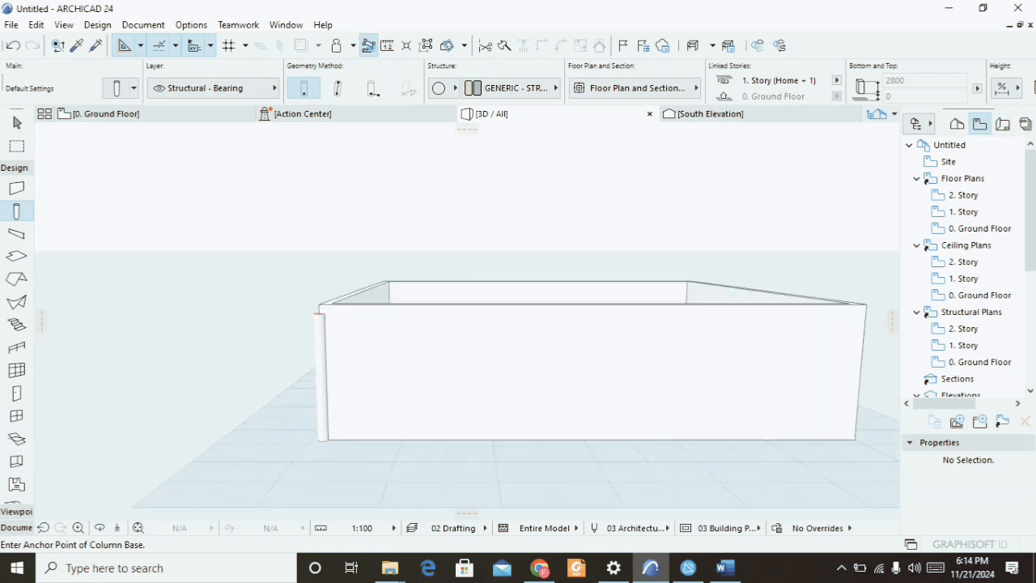
scroll(319, 370, up, 3)
scroll(319, 370, down, 4)
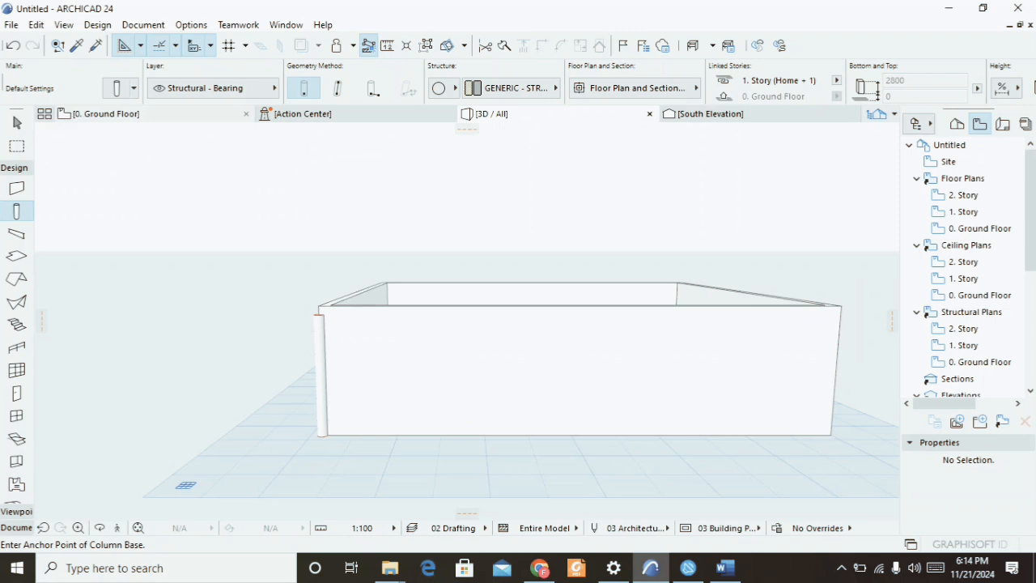
Return to the ground floor plan and exit the Column tool.
click(146, 114)
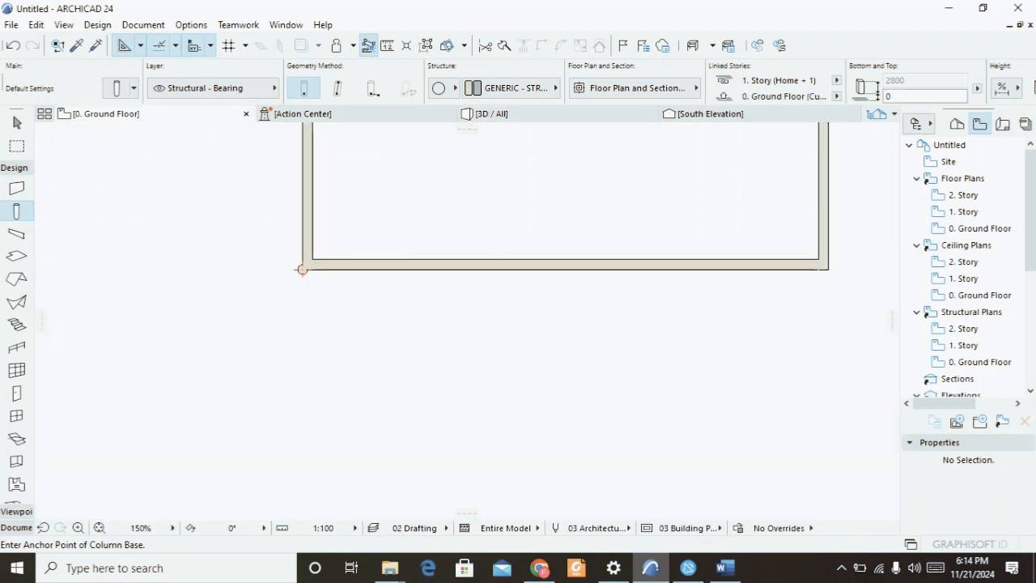
key(Escape)
scroll(269, 263, down, 2)
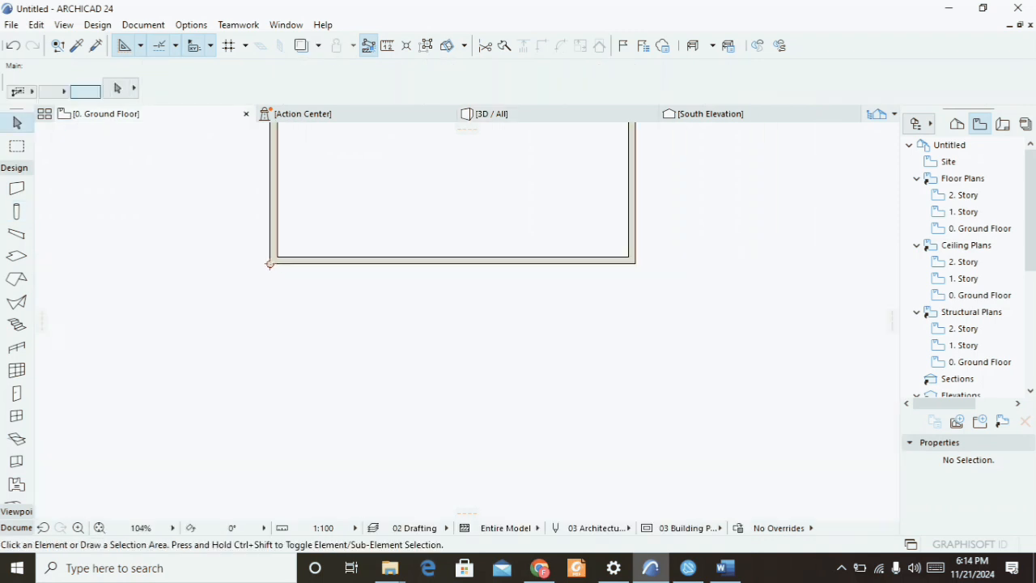
scroll(426, 305, down, 3)
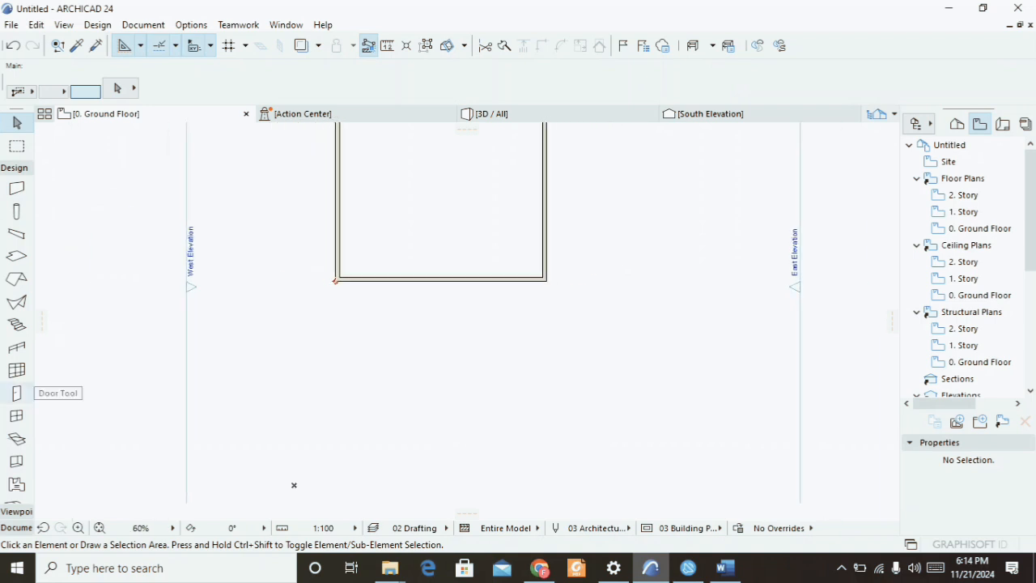
scroll(16, 398, down, 3)
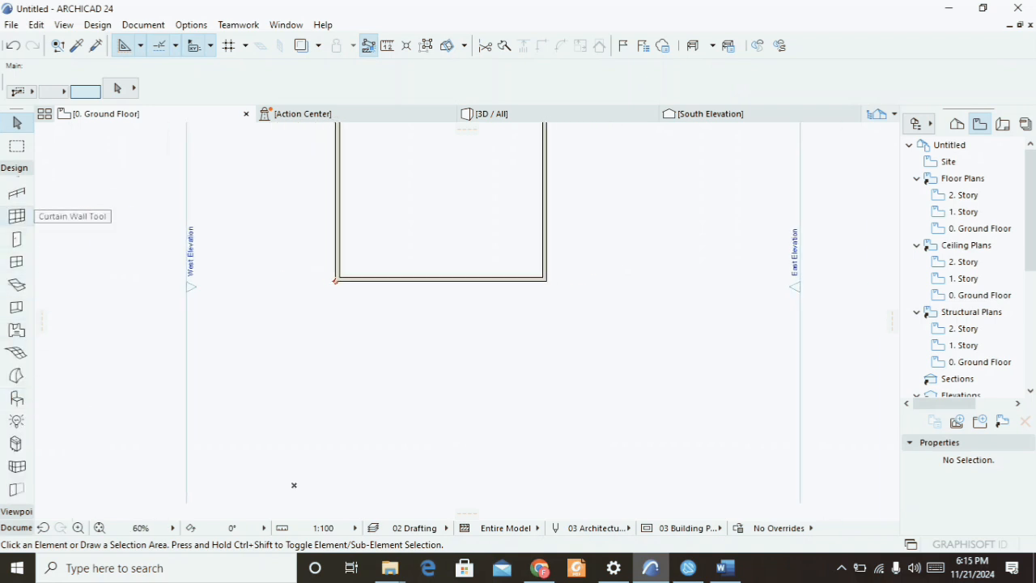
Move the corner column about 1229 mm straight down, away from the wall corner.
scroll(342, 259, up, 10)
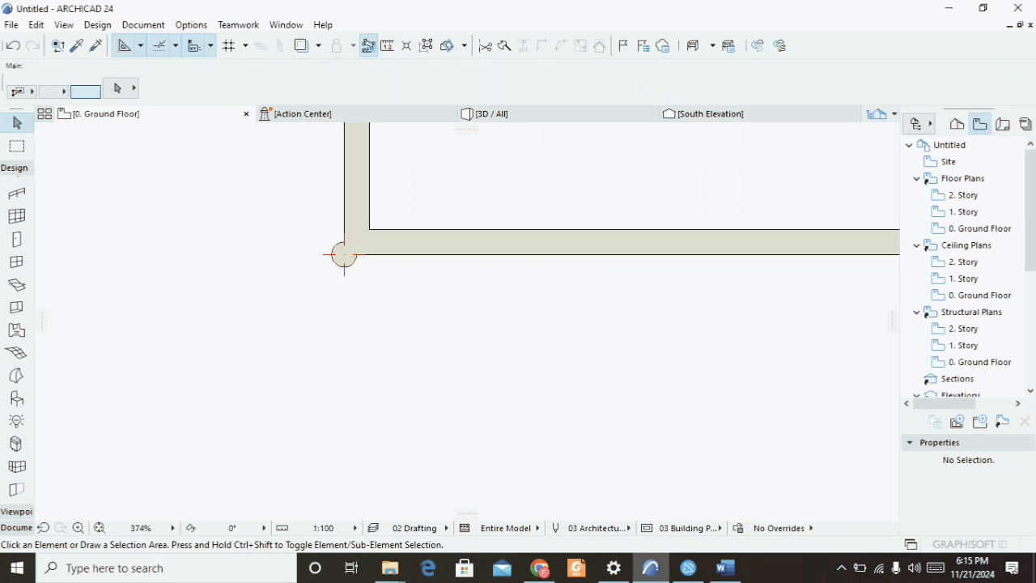
click(343, 255)
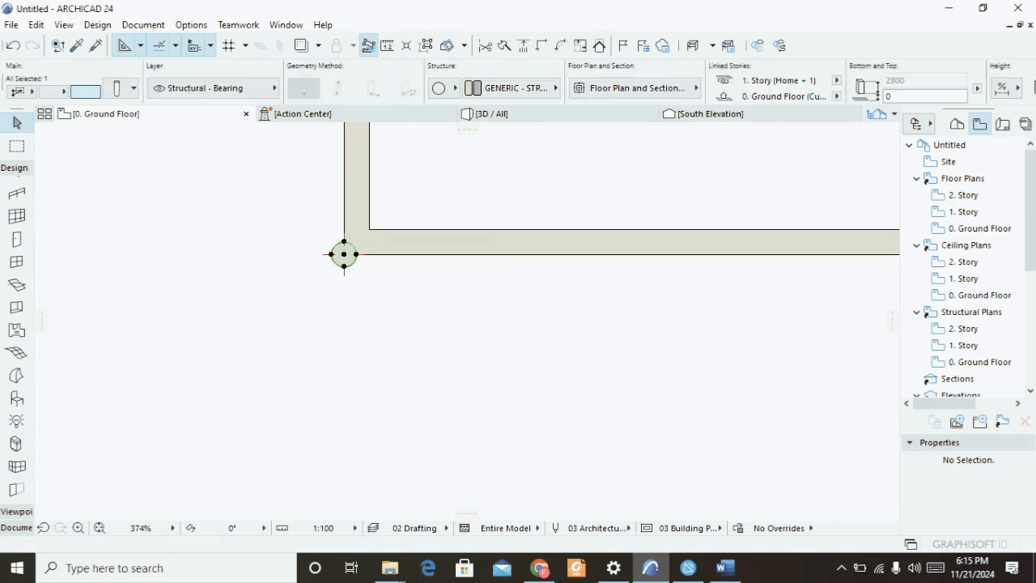
click(344, 254)
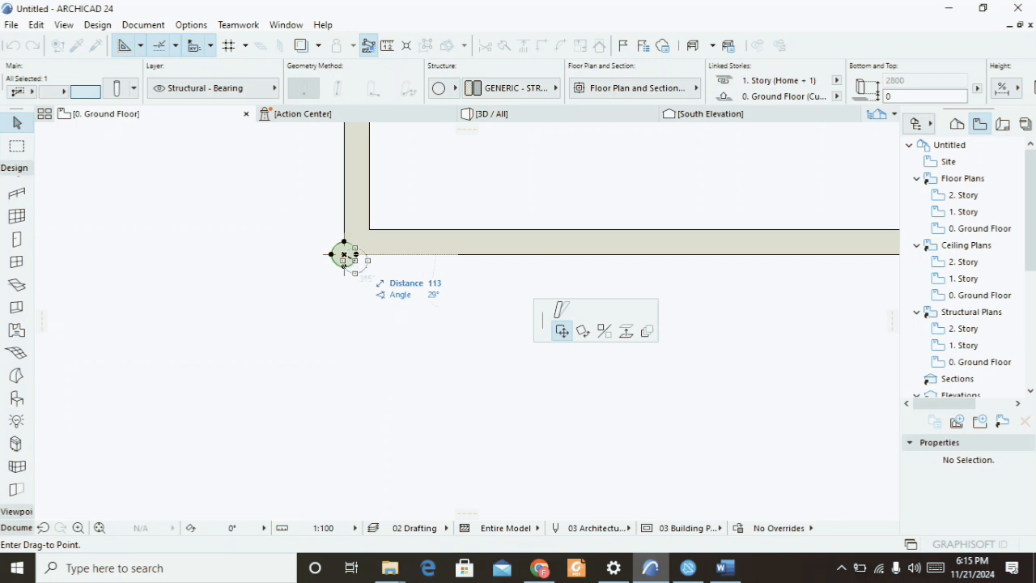
scroll(344, 257, up, 3)
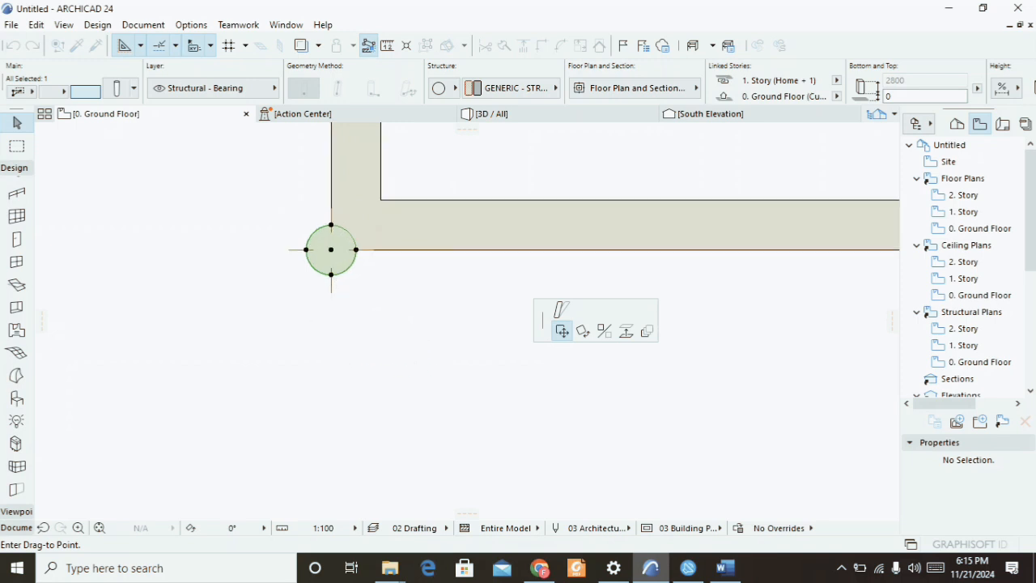
scroll(330, 291, down, 5)
scroll(327, 257, up, 3)
scroll(332, 340, up, 3)
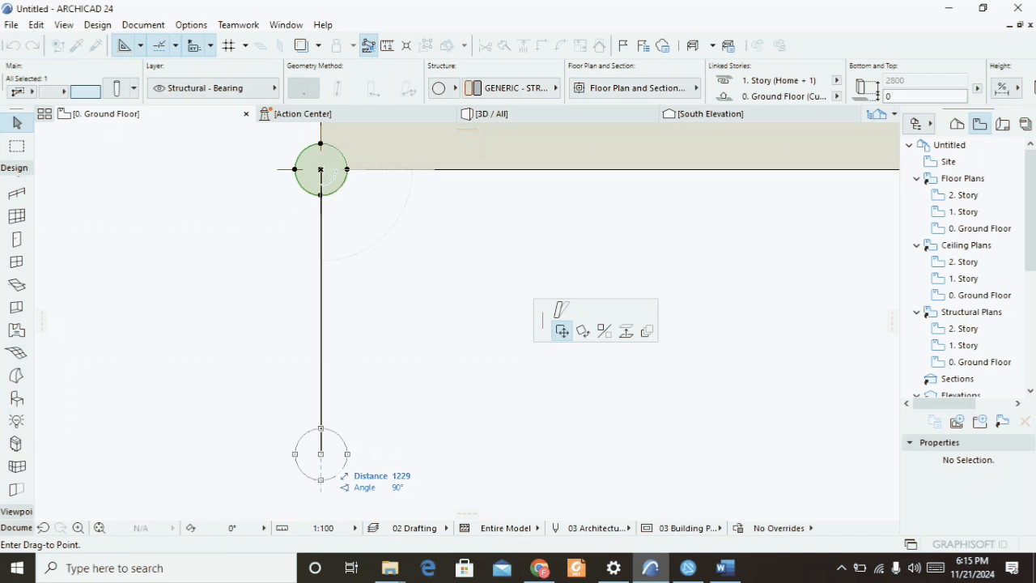
click(321, 454)
Shift the moved column slightly to the right.
scroll(333, 276, down, 2)
scroll(329, 276, down, 2)
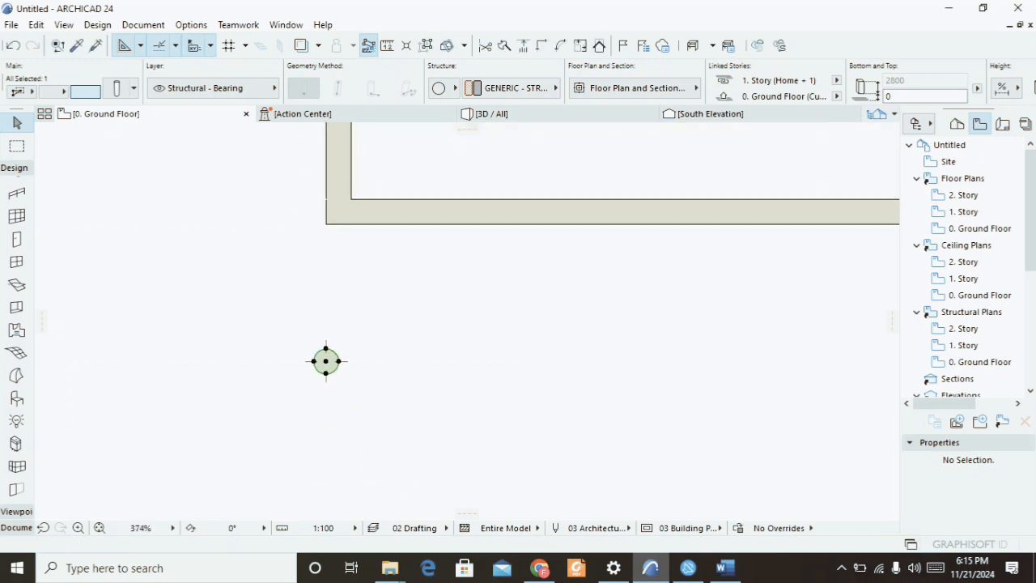
click(326, 361)
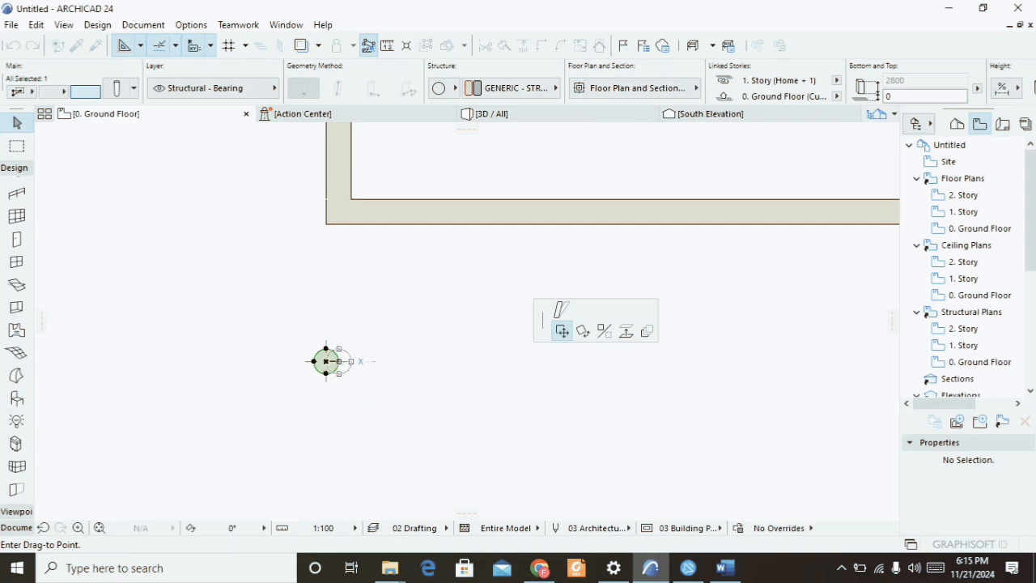
click(339, 361)
Inspect the moved column in the 3D view and return to the ground floor plan.
key(F3)
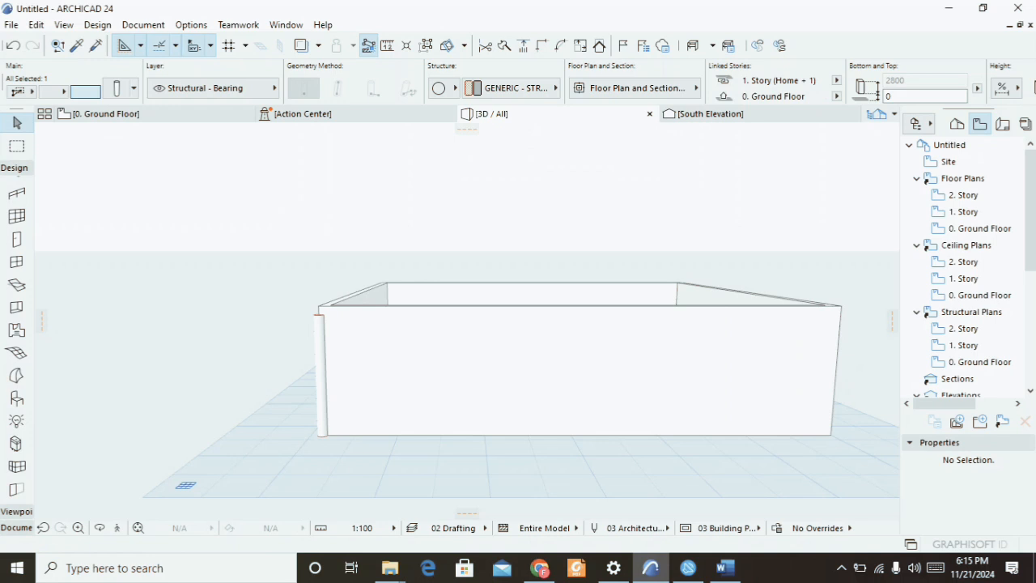
click(499, 199)
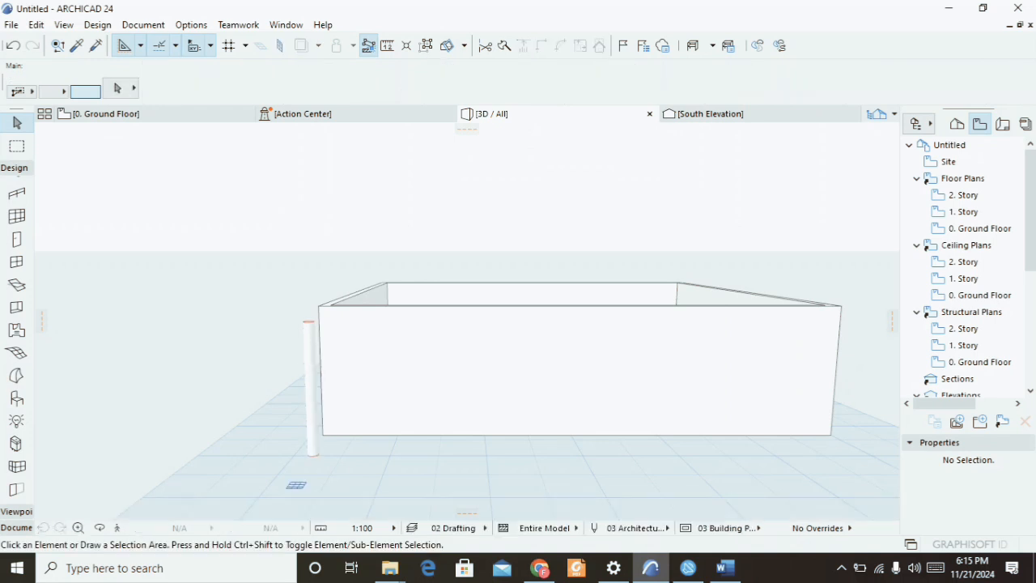
scroll(499, 199, down, 3)
shift+middle_drag(525, 262, 523, 340)
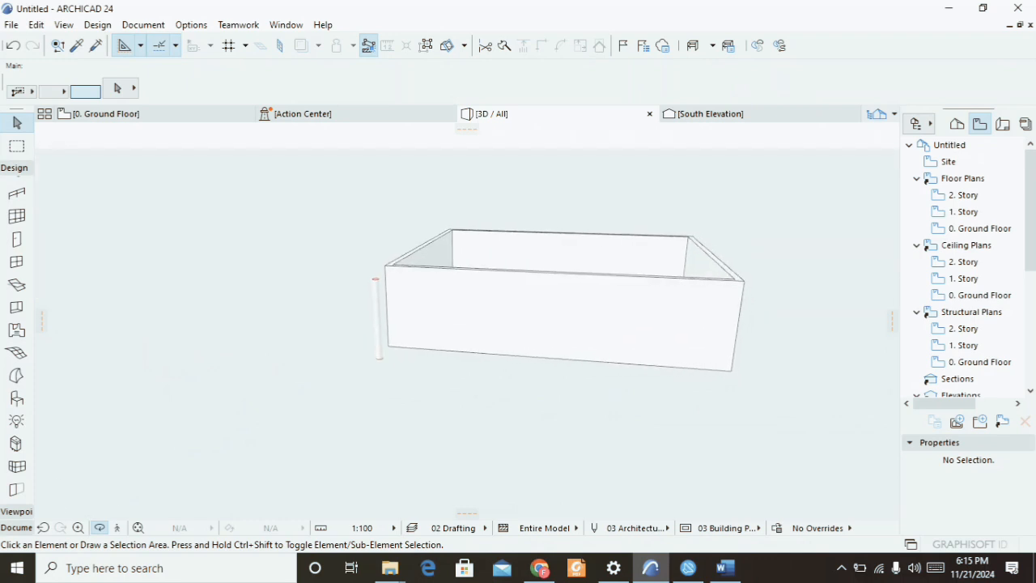
key(F2)
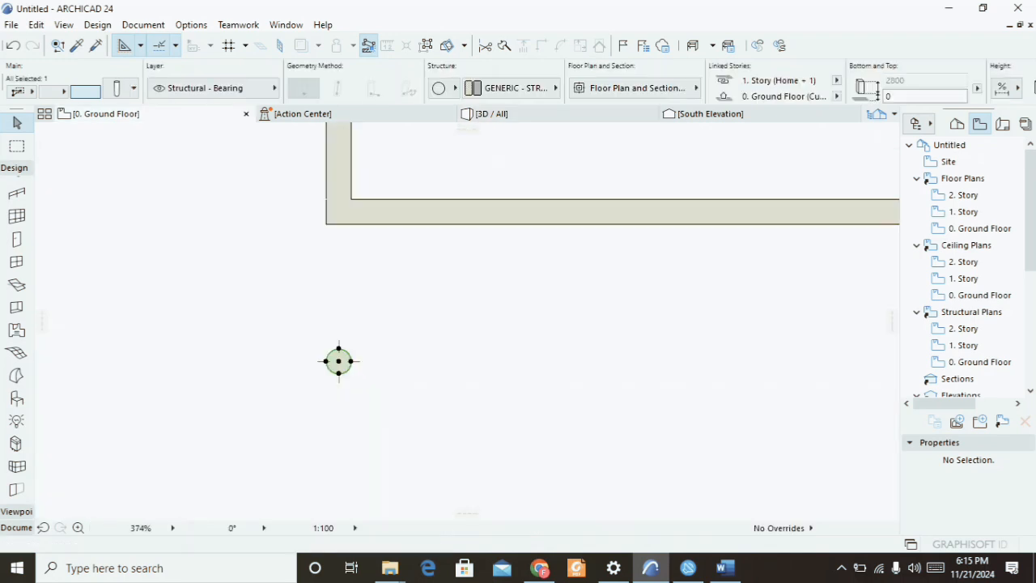
Start the Beam tool and set its default cross-section height to 300 and width to 225.
scroll(283, 328, down, 2)
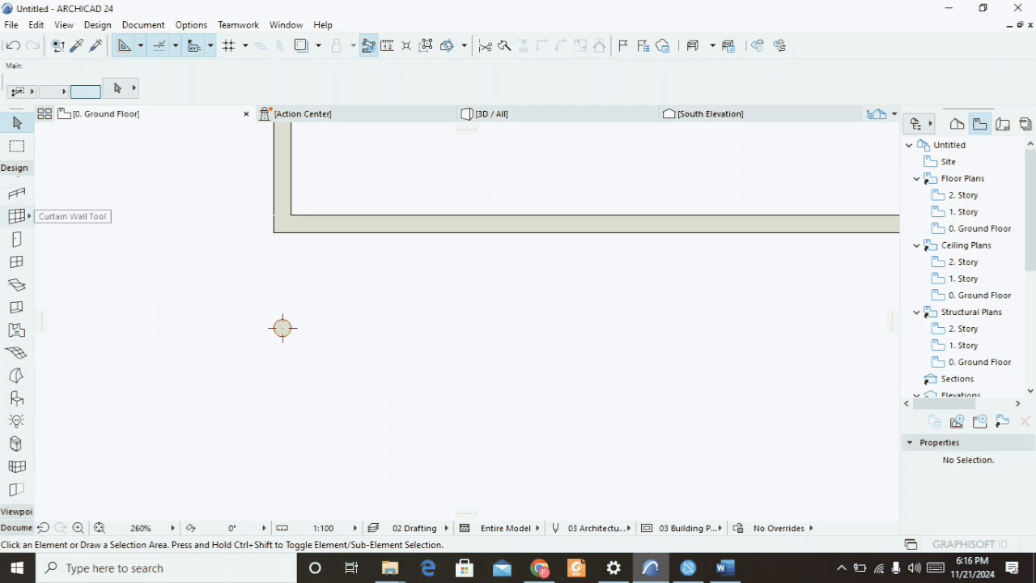
scroll(16, 223, up, 3)
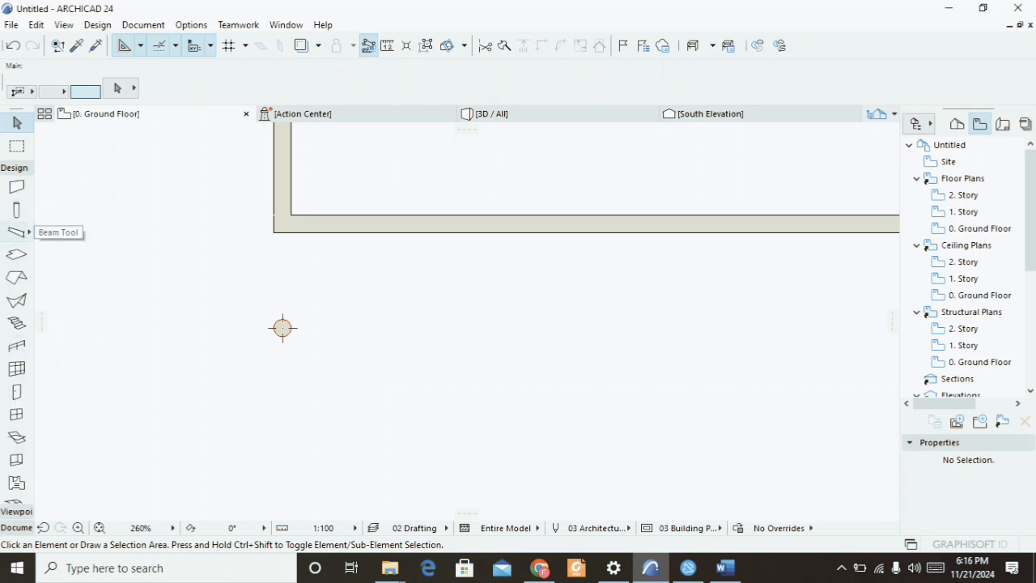
click(17, 233)
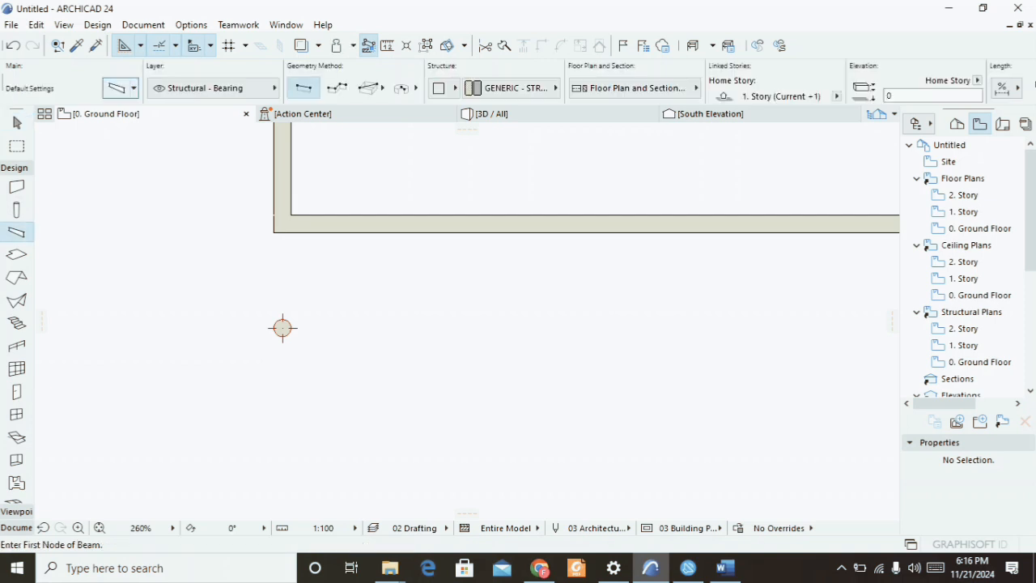
key(ctrl+t)
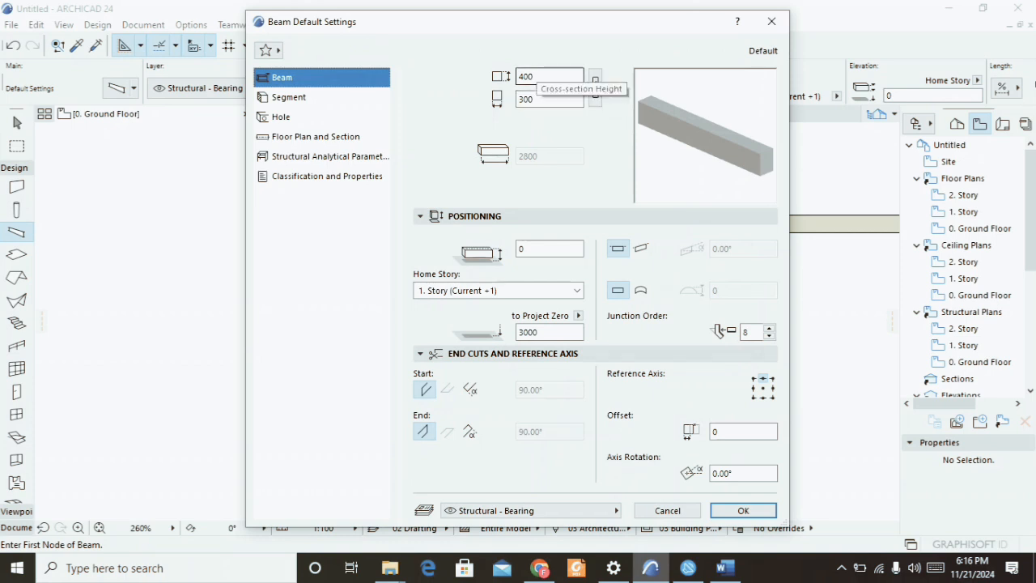
double_click(535, 76)
text(300)
key(Tab)
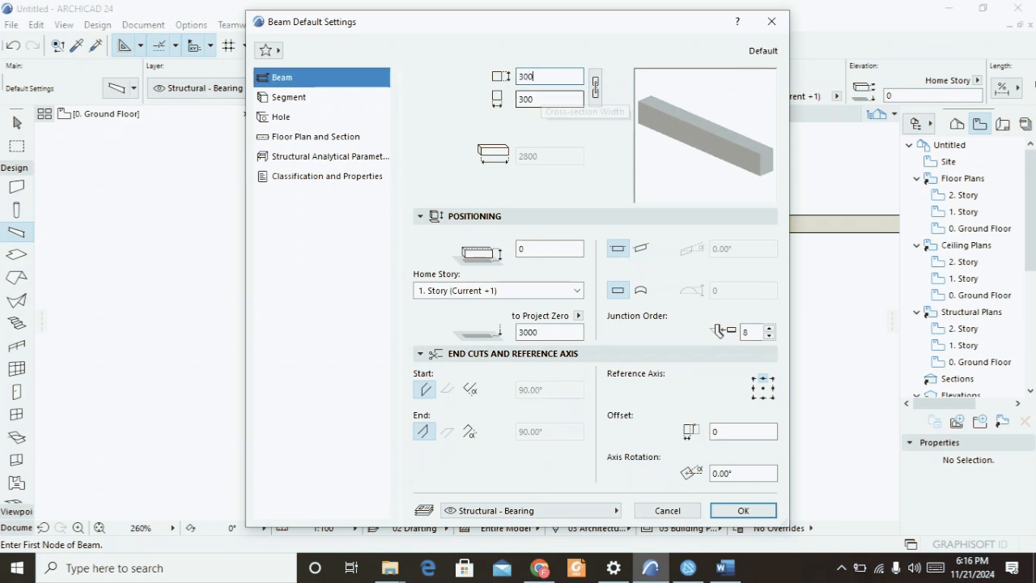
text(225)
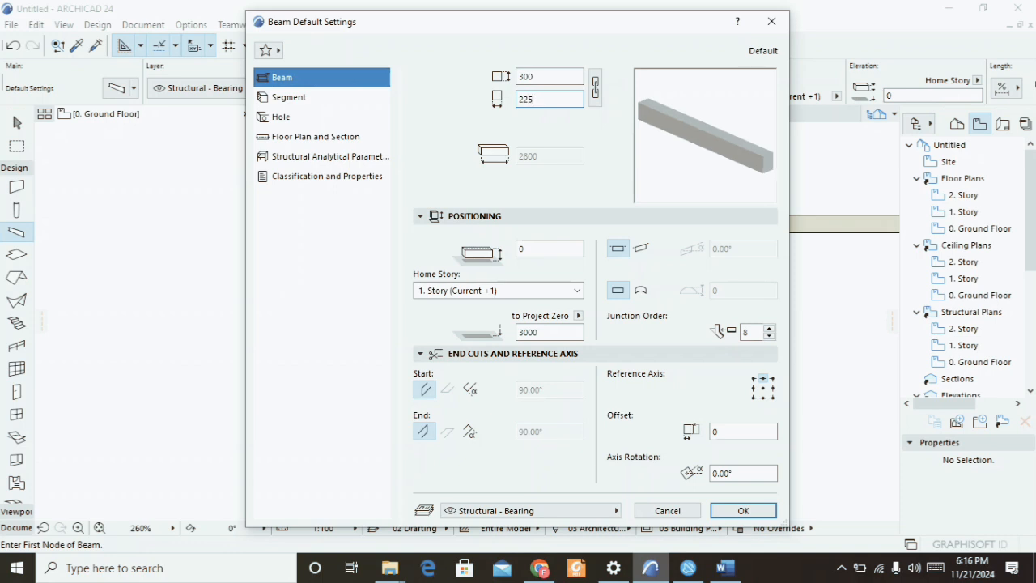
Override all five beam segment surfaces with one linked Paint - Titan… material and confirm the beam settings.
click(289, 97)
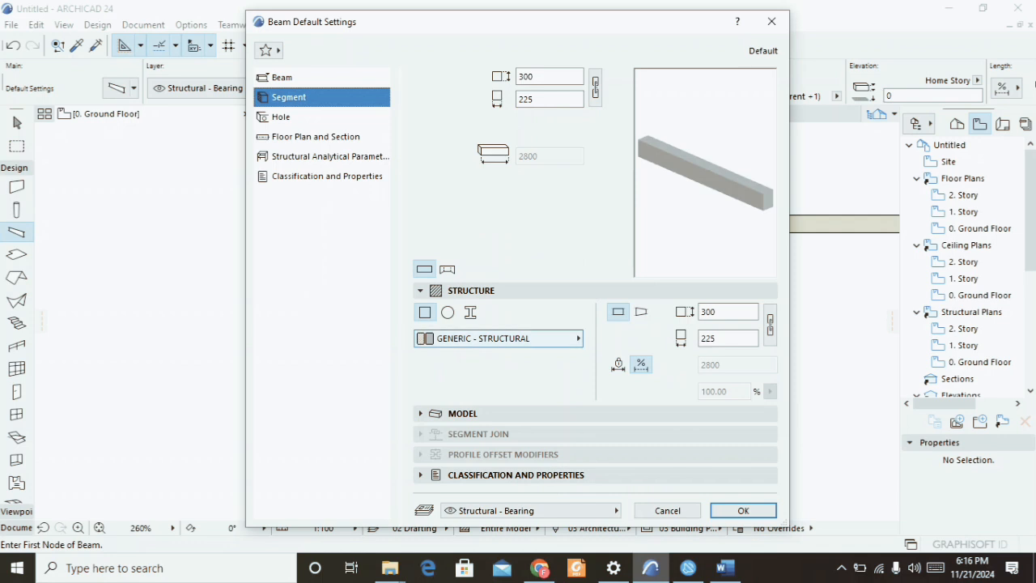
click(421, 413)
click(426, 348)
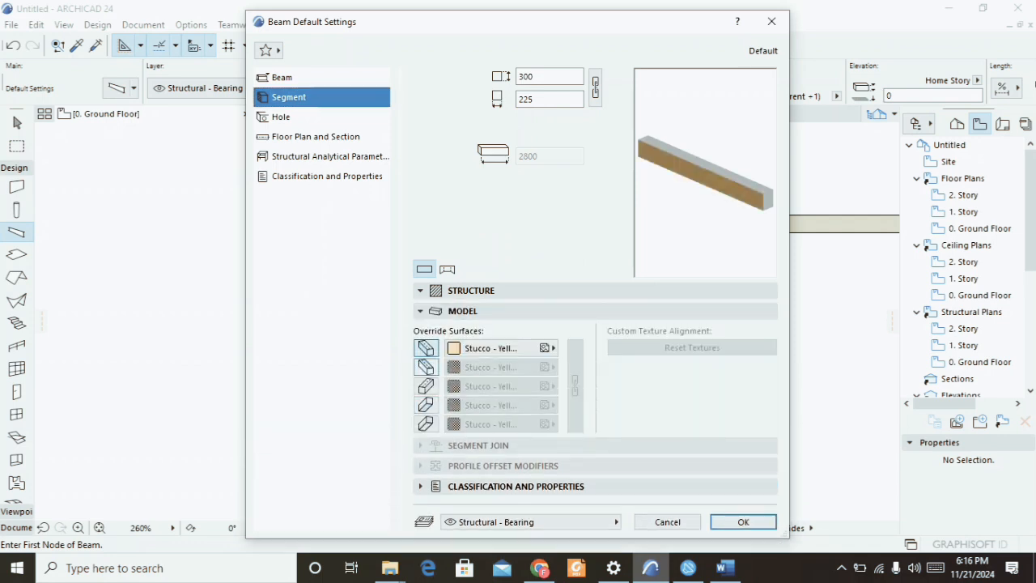
click(426, 368)
click(426, 387)
click(426, 405)
click(426, 423)
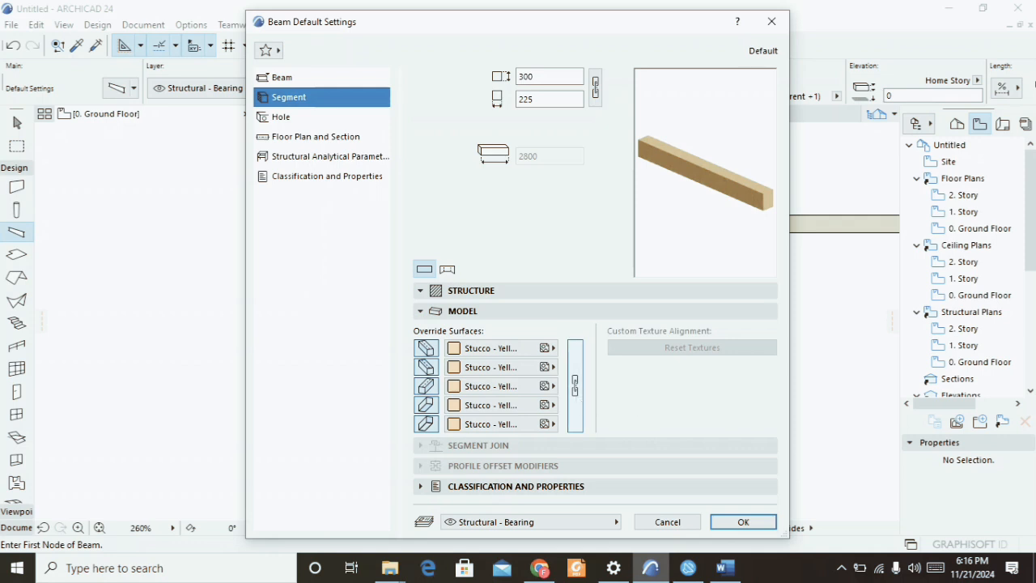
click(575, 386)
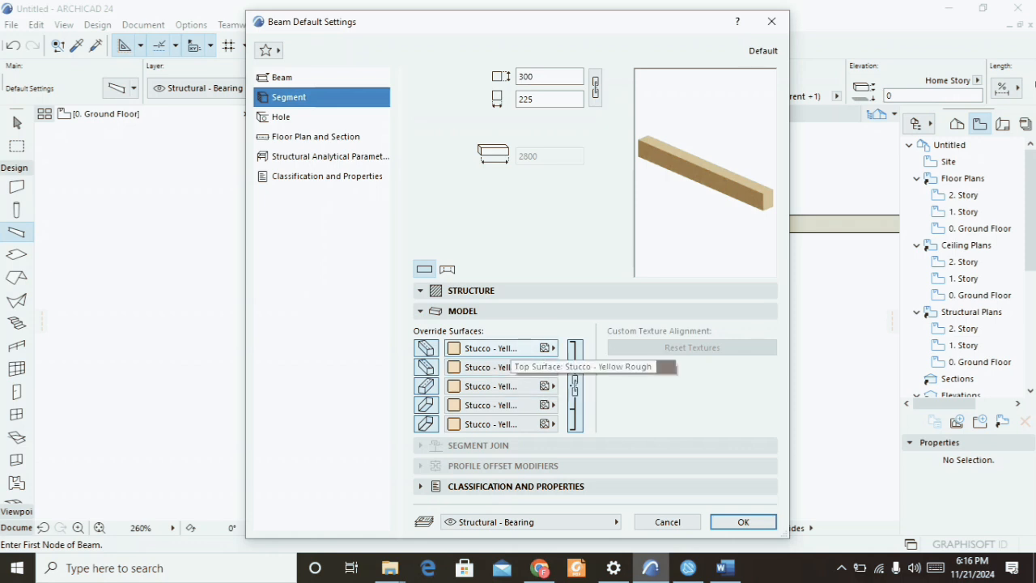
click(490, 386)
click(618, 383)
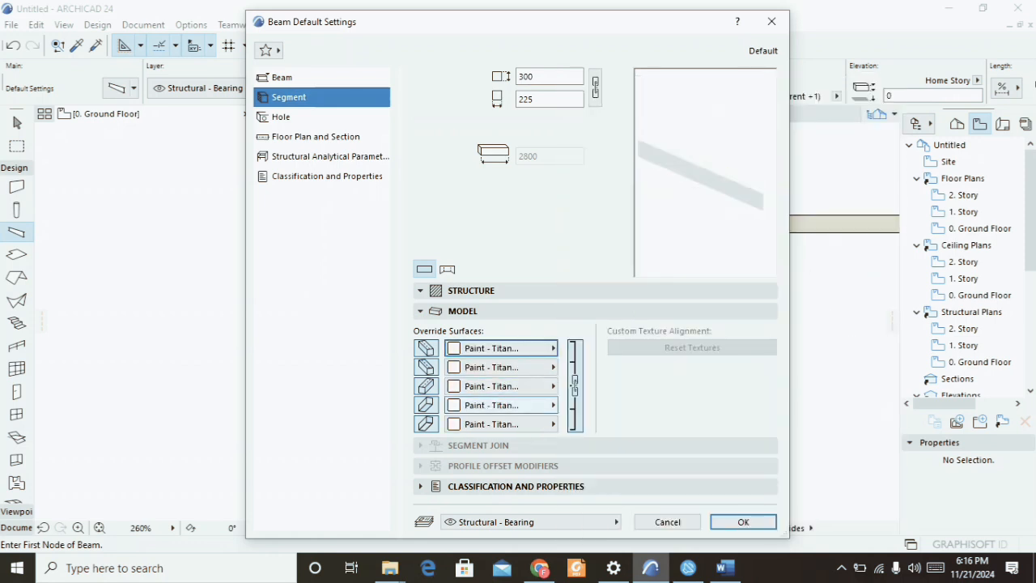
key(Return)
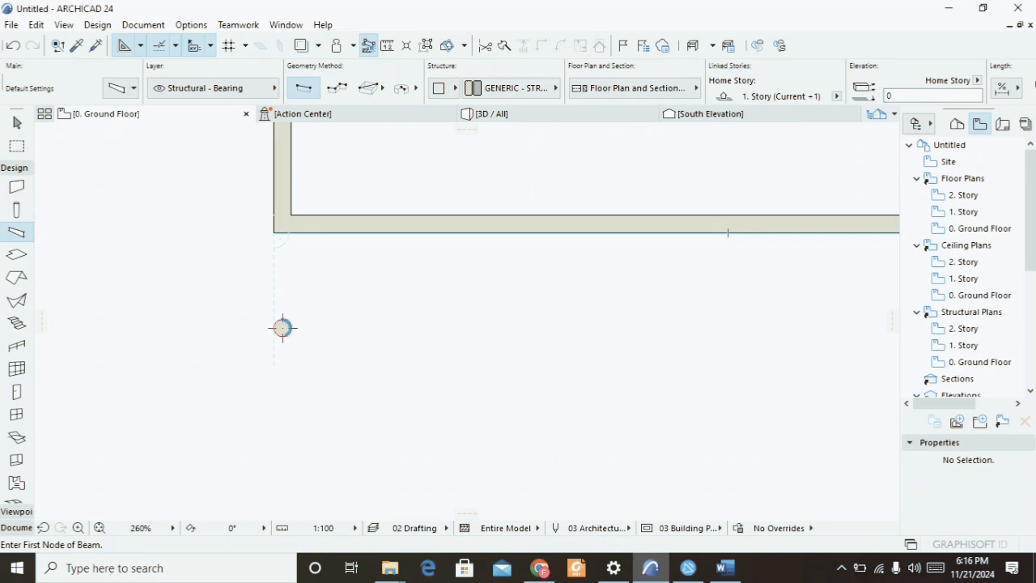
Draw a beam from the column centre up to the wall corner.
click(283, 328)
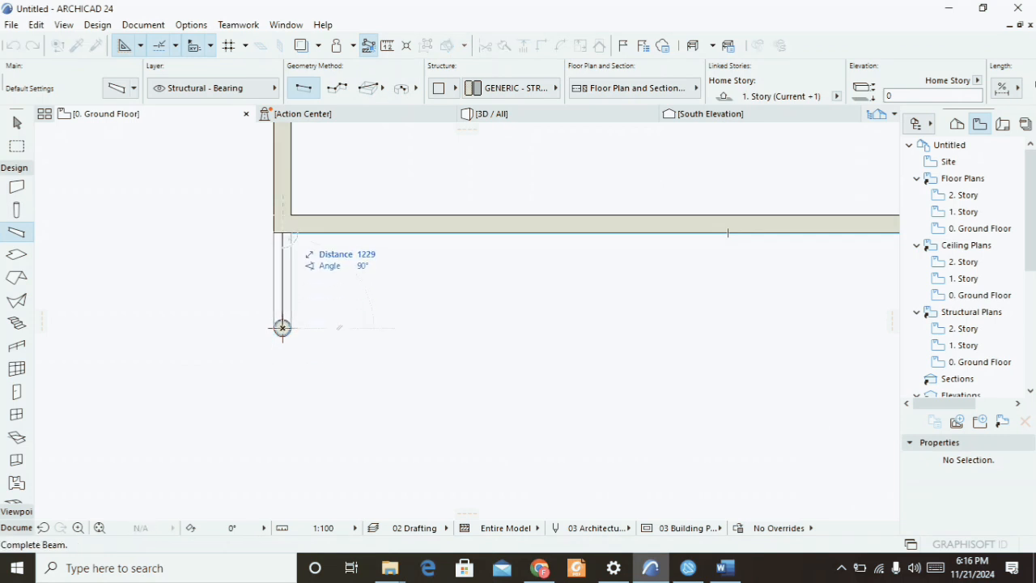
click(285, 233)
Orbit and zoom the 3D view to inspect the new beam, then return to the floor plan.
key(F3)
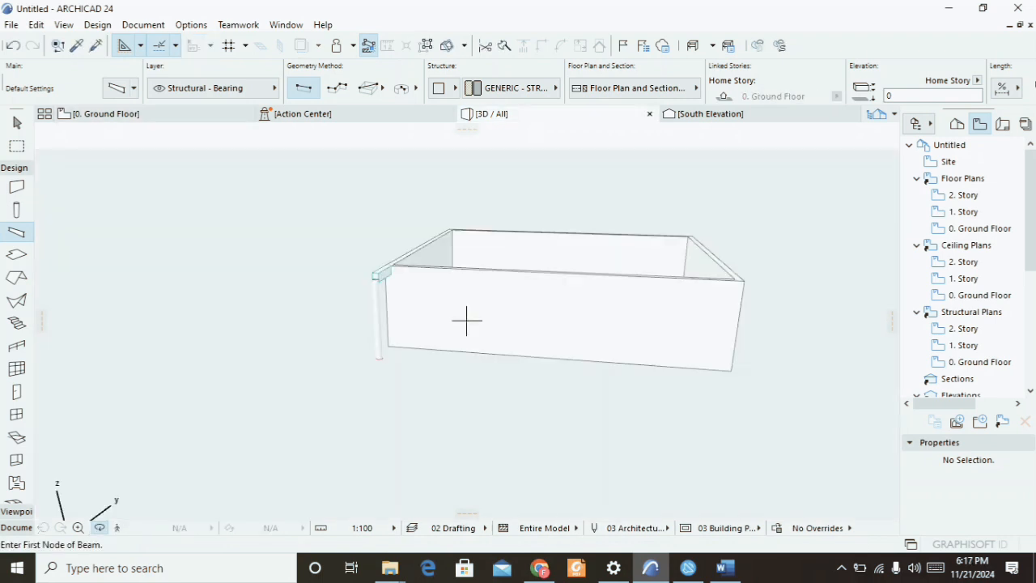
scroll(466, 320, up, 4)
shift+middle_drag(466, 321, 658, 255)
scroll(466, 320, up, 2)
scroll(467, 321, up, 3)
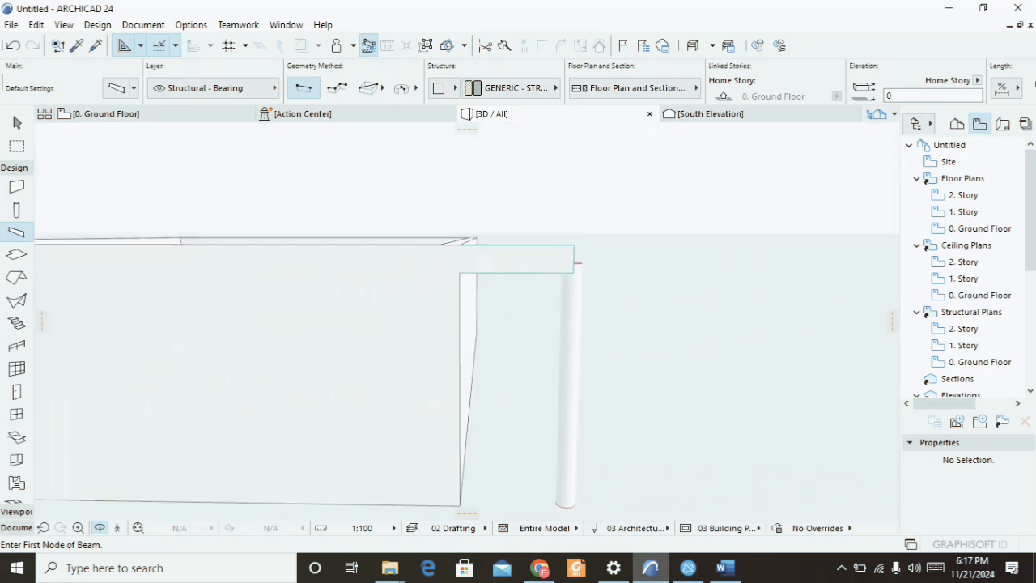
shift+middle_drag(467, 320, 356, 356)
scroll(467, 319, down, 7)
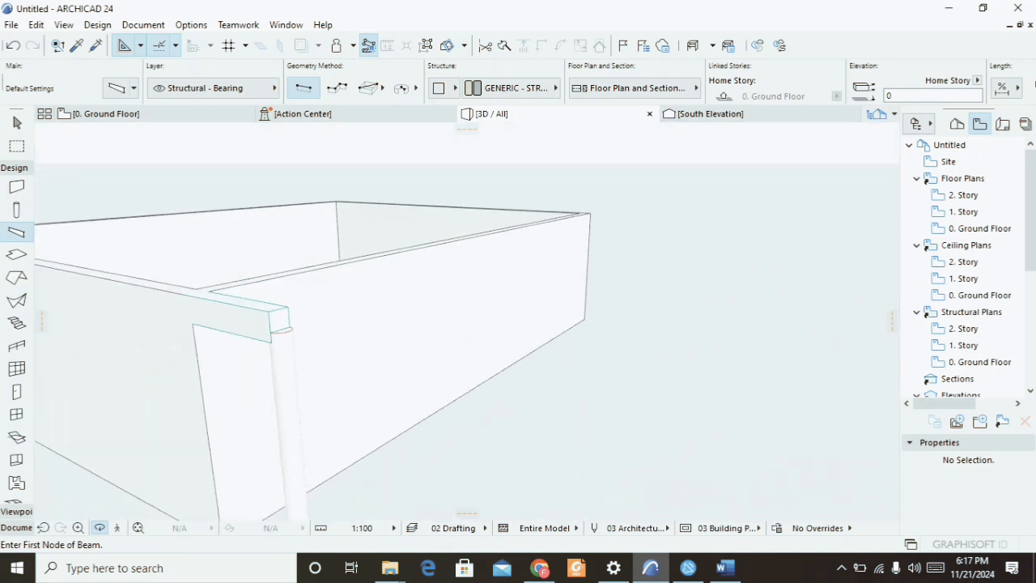
shift+middle_drag(467, 319, 413, 279)
key(F2)
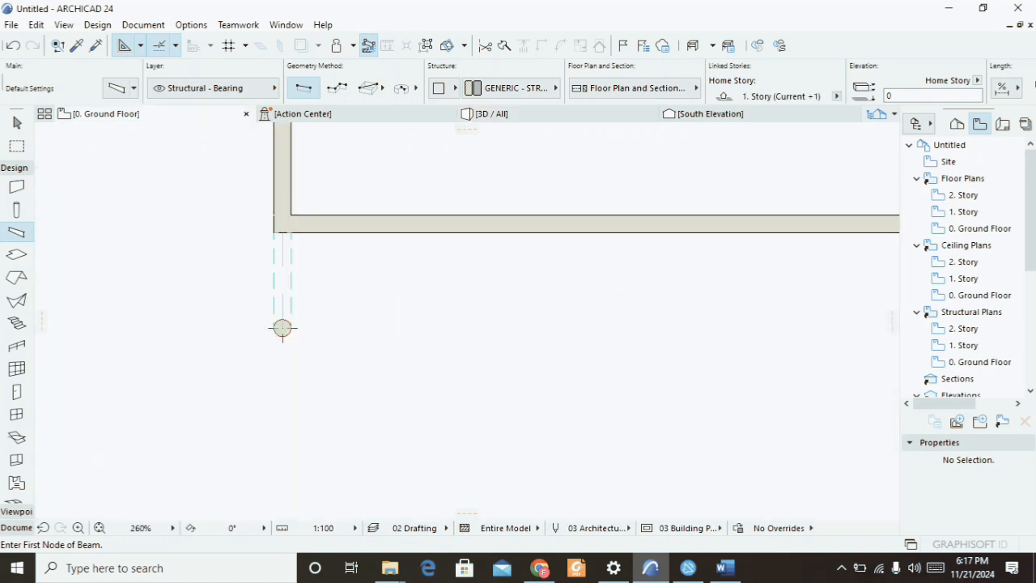
Start the Slab tool, open its default settings, and set a basic structure with 450 thickness.
scroll(189, 177, down, 4)
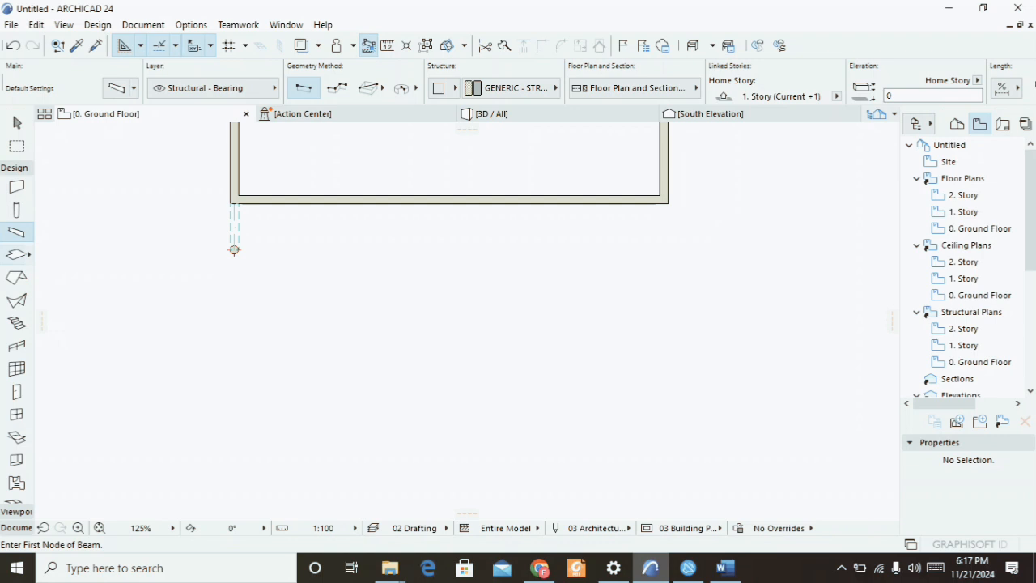
click(17, 254)
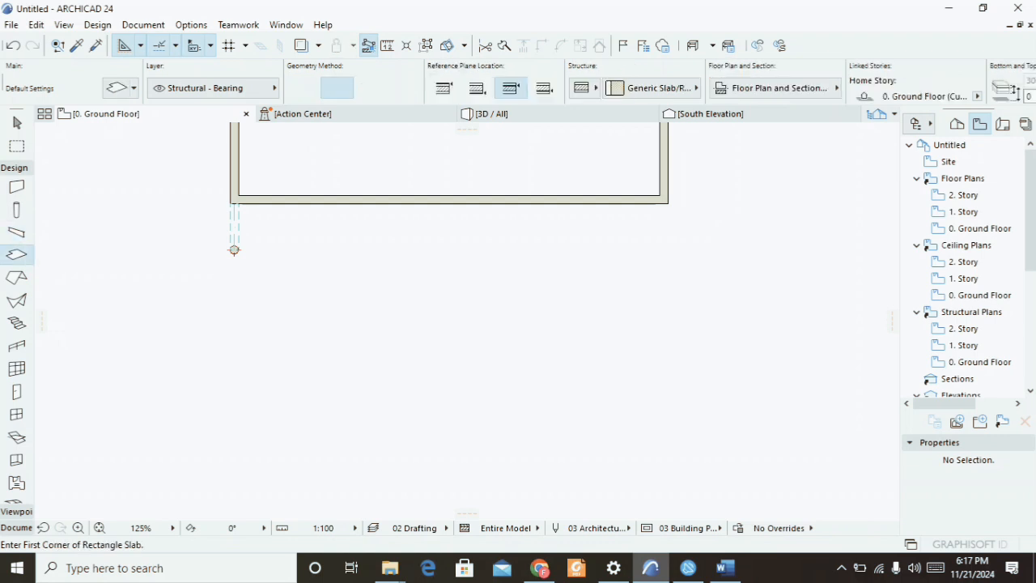
click(117, 87)
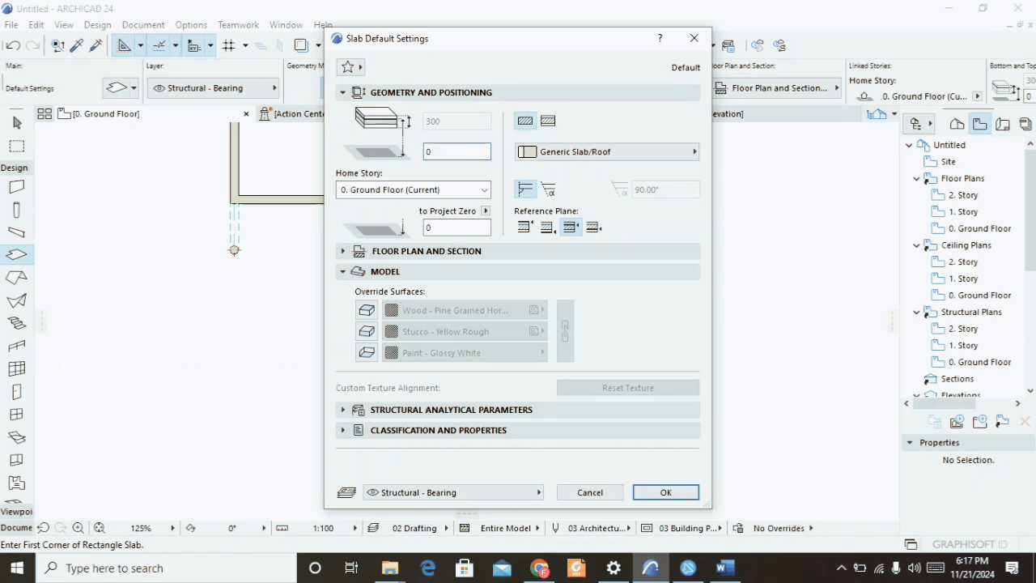
click(525, 121)
double_click(432, 120)
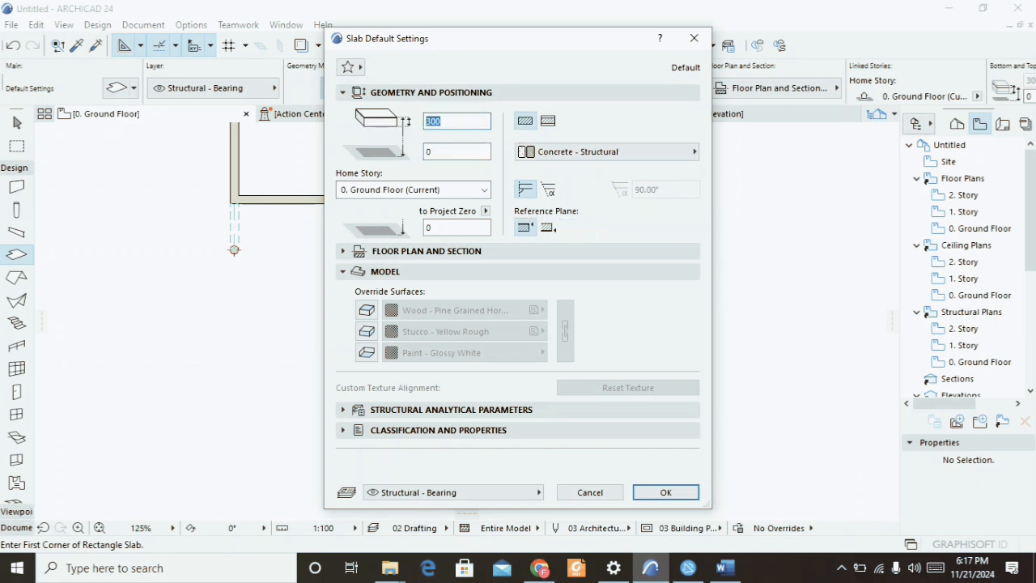
text(450)
Override the slab's top surface with Tiles - Tan 30x30 and its bottom with Paint - Titanium White, then confirm the settings.
click(367, 310)
click(367, 331)
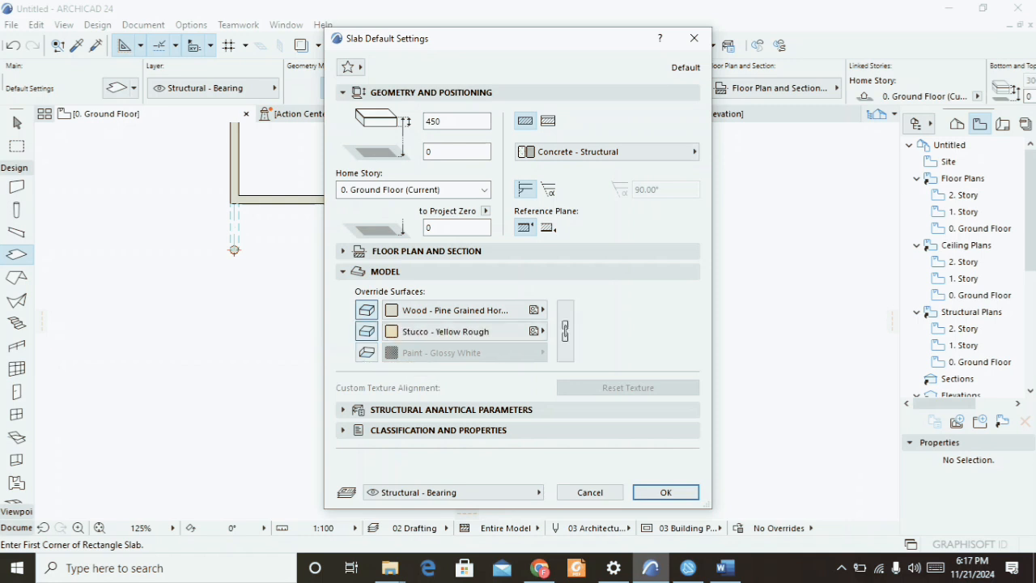
click(366, 352)
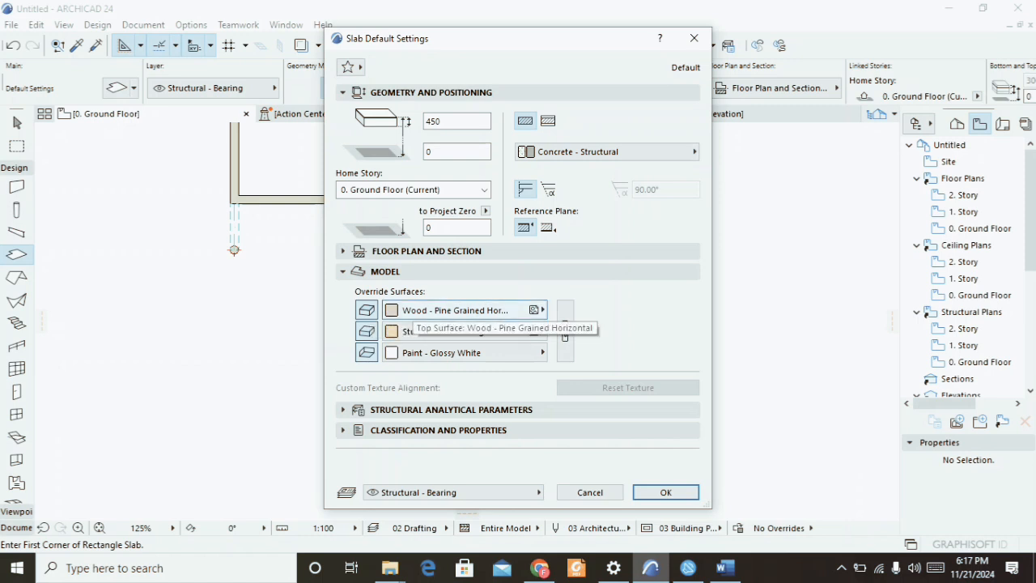
click(470, 310)
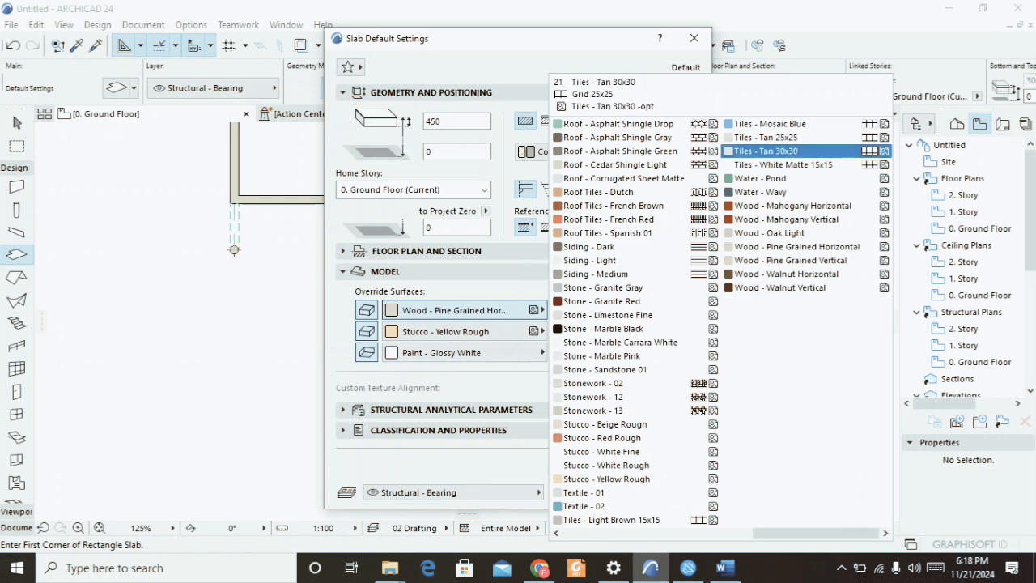
click(765, 151)
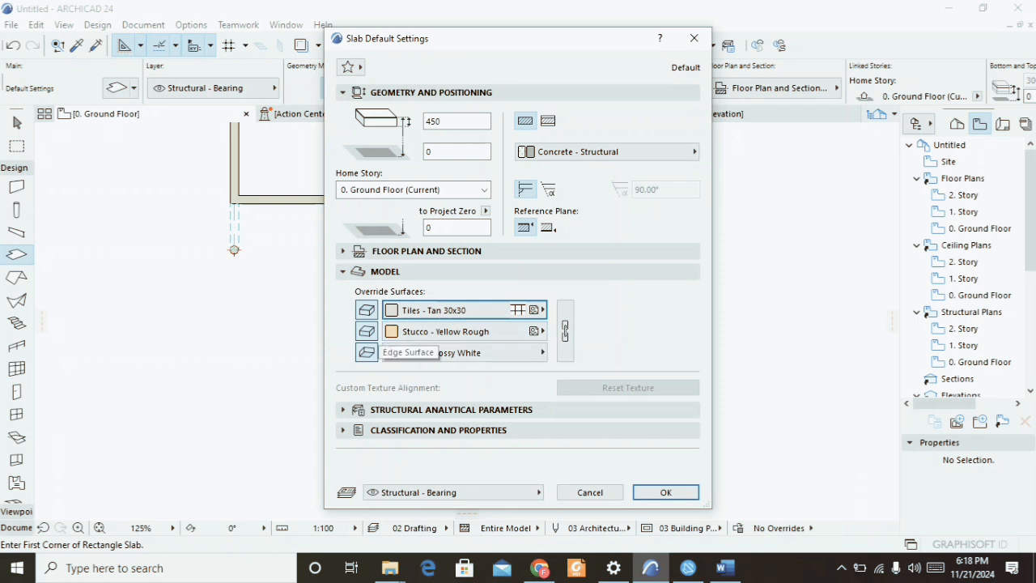
click(453, 331)
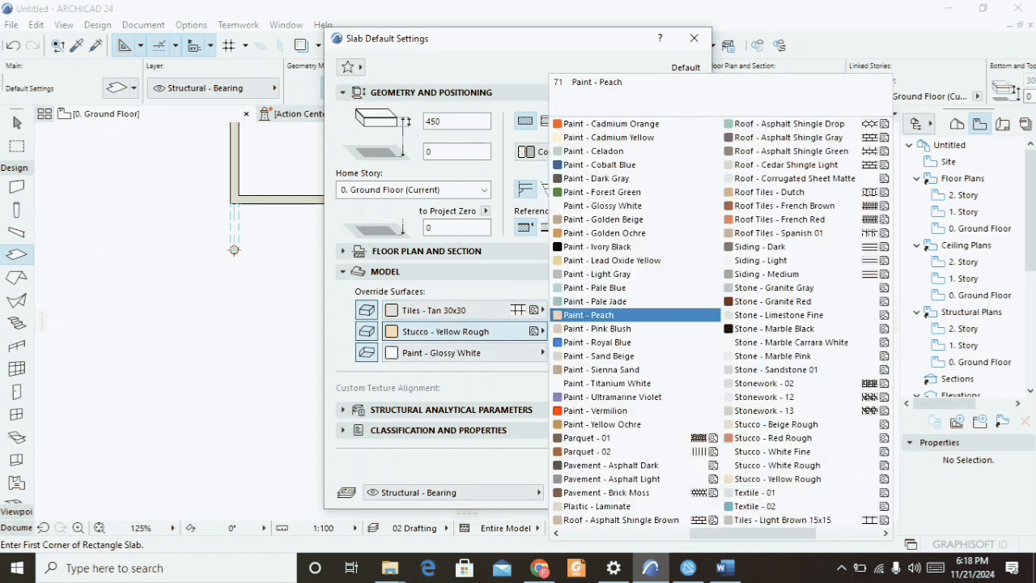
click(607, 383)
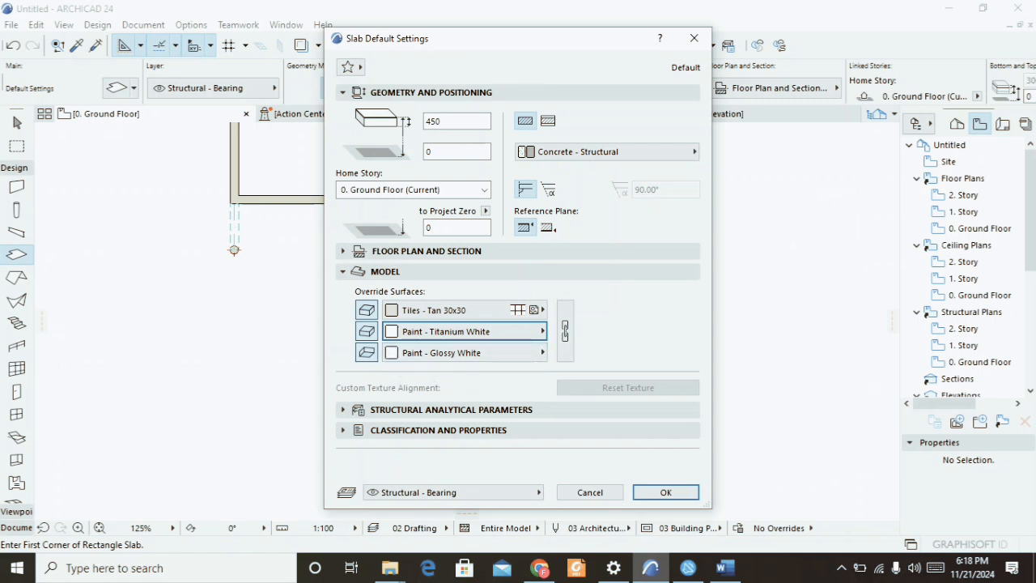
click(367, 352)
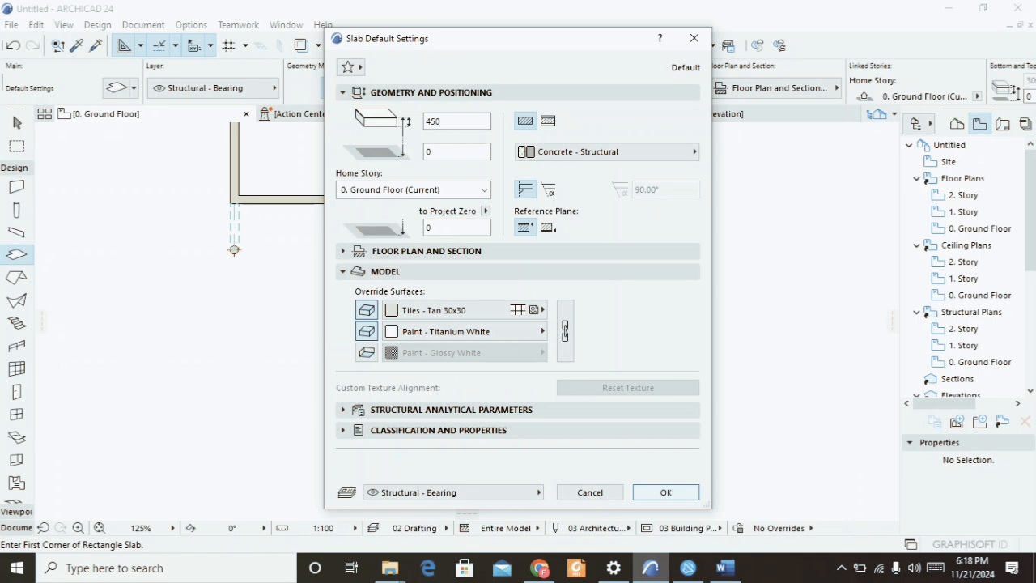
click(666, 493)
Draw a rectangular slab covering the ground floor wall outline from corner to opposite corner.
scroll(234, 250, down, 5)
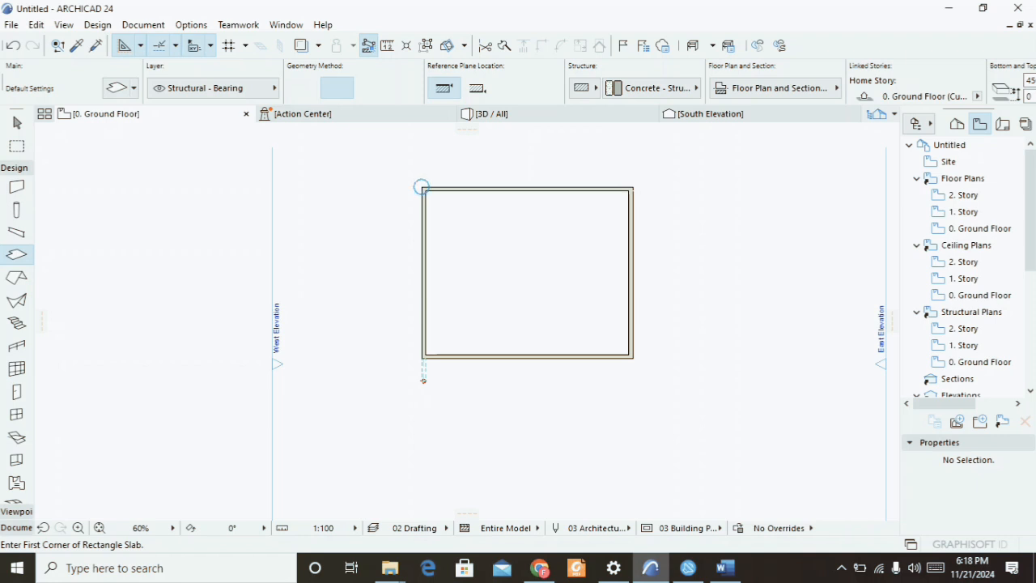
click(421, 187)
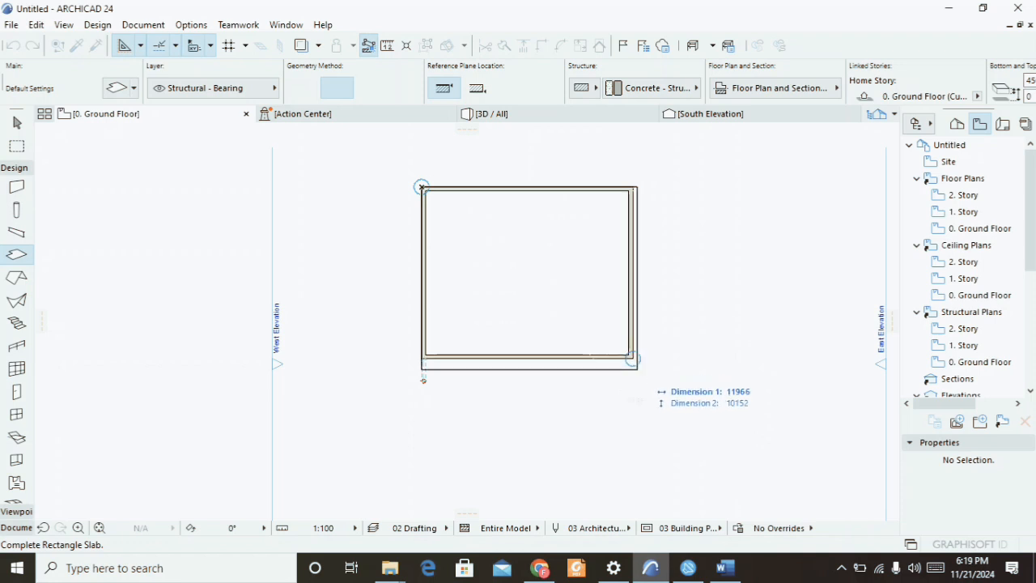
click(633, 357)
Orbit and zoom the 3D view to inspect the new slab, then return to the floor plan.
key(F3)
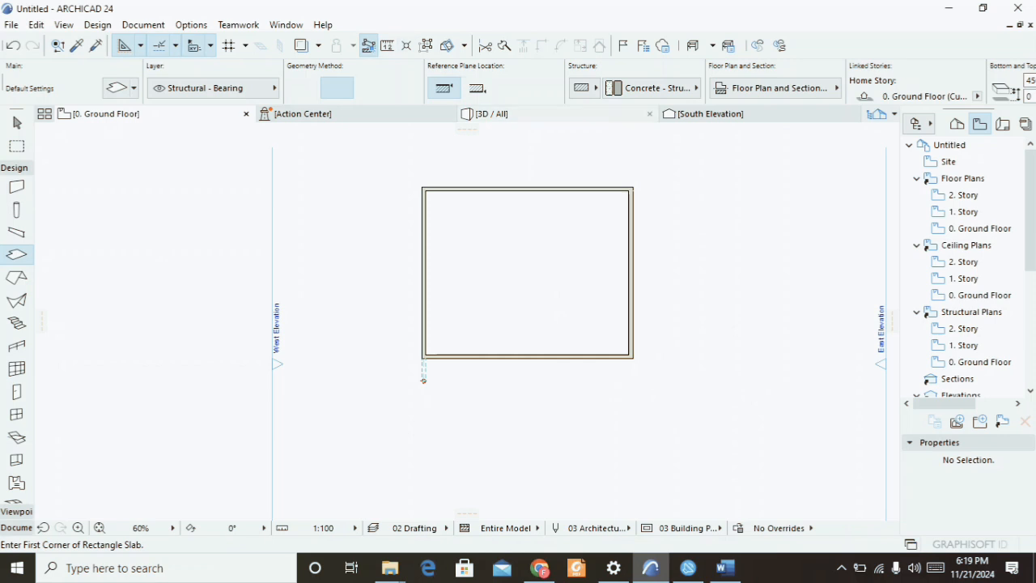
scroll(466, 321, up, 2)
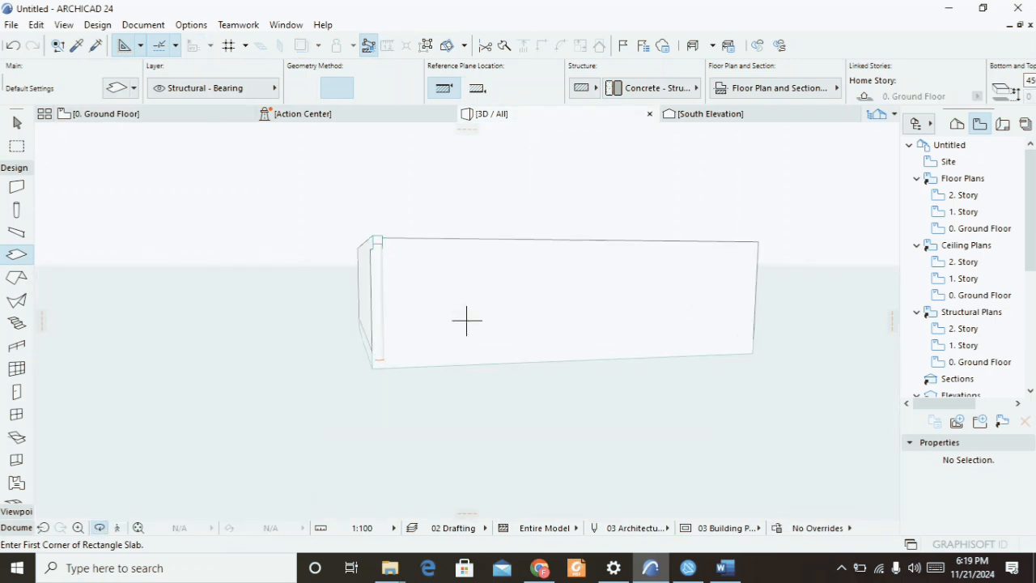
shift+middle_drag(466, 320, 479, 433)
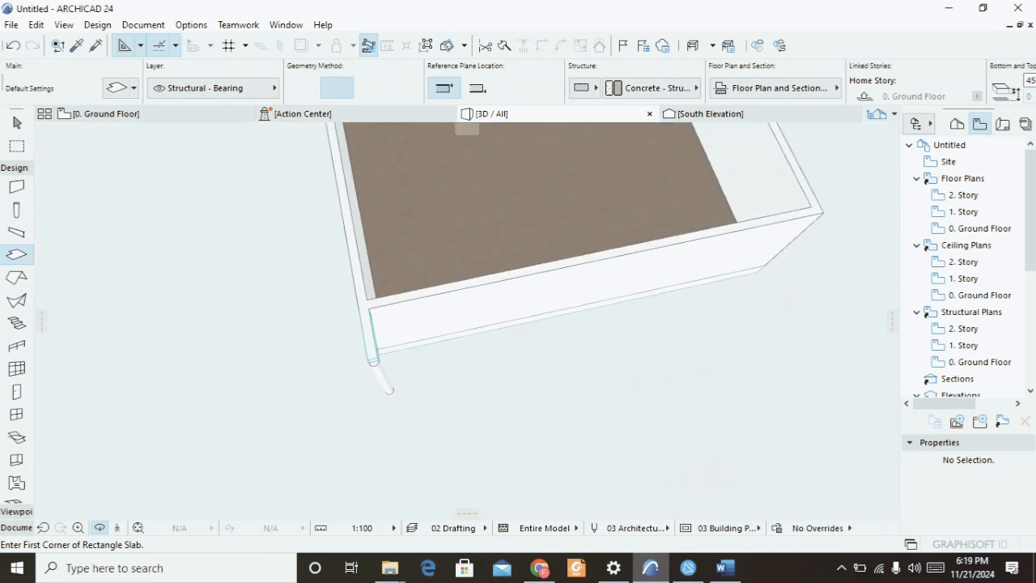
scroll(466, 320, up, 3)
scroll(466, 320, up, 2)
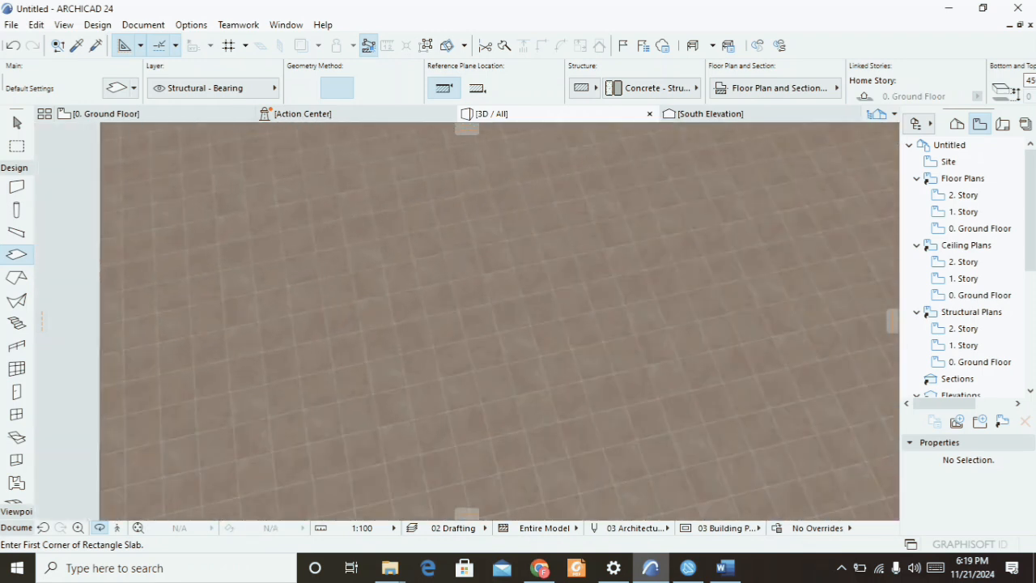
scroll(466, 321, down, 4)
scroll(466, 321, down, 2)
shift+middle_drag(467, 321, 478, 238)
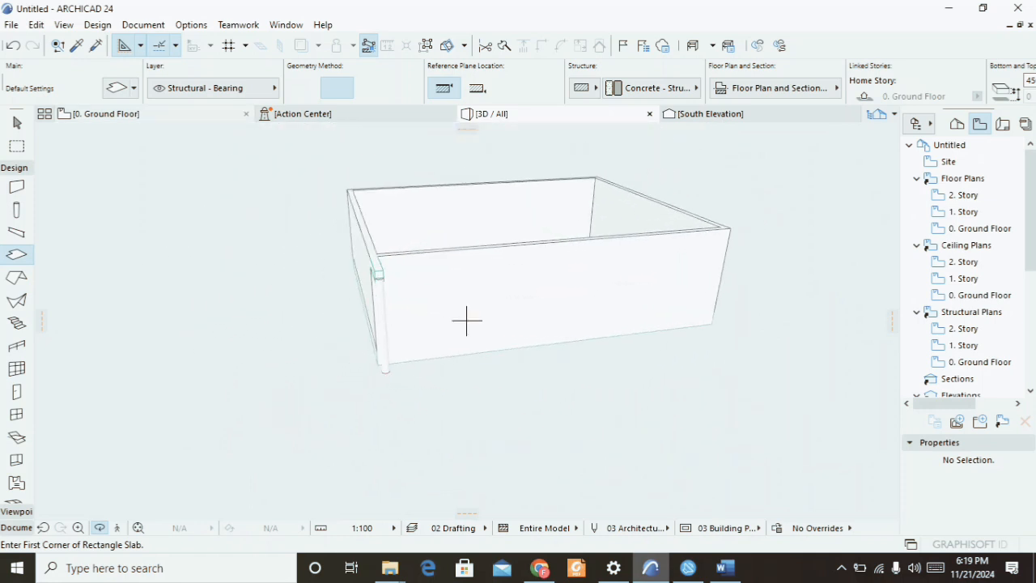
key(F2)
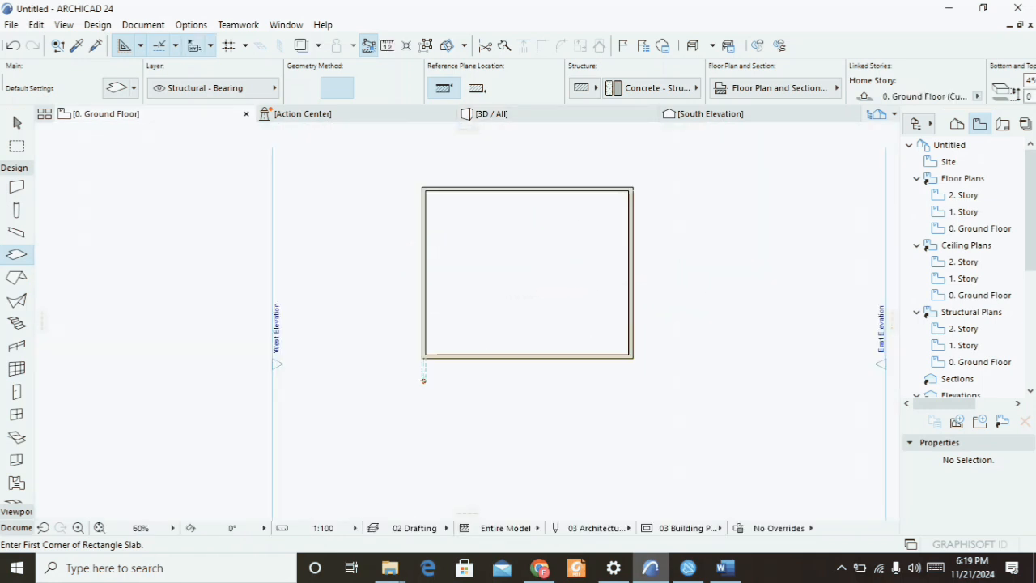
Open the 1. Story floor plan and turn on Trace to show the ground floor as reference.
scroll(424, 380, up, 3)
scroll(187, 320, down, 2)
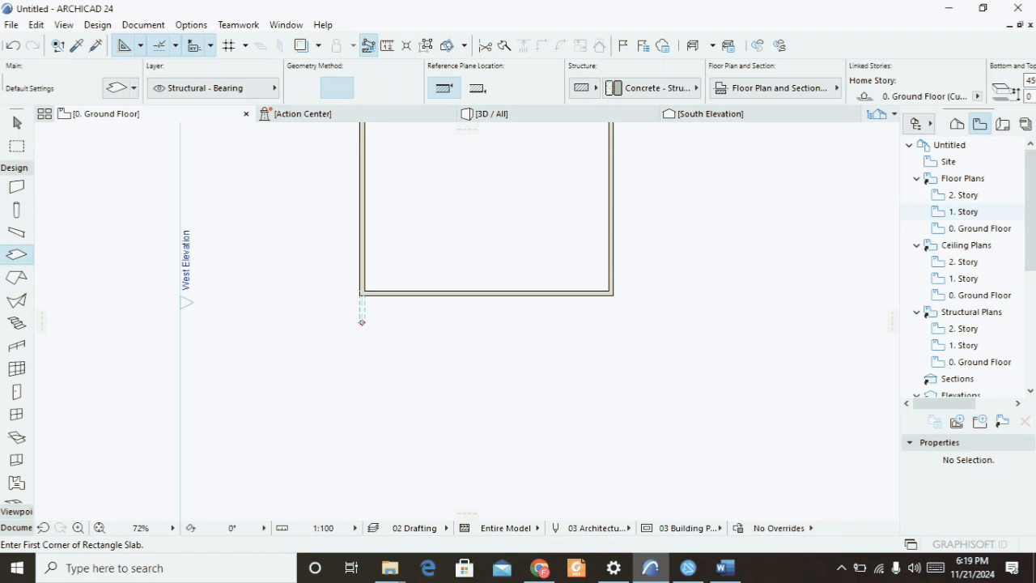
double_click(963, 212)
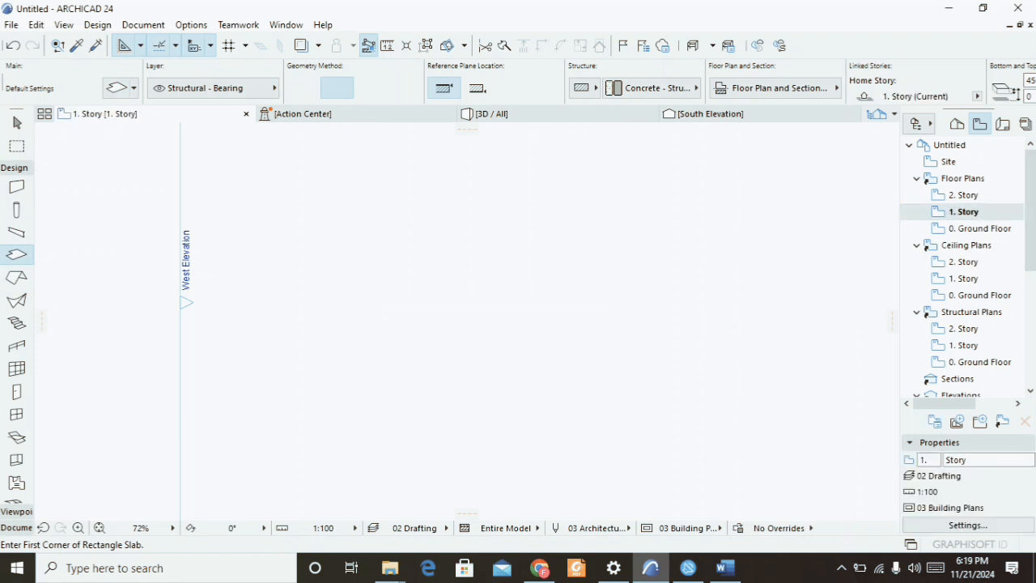
scroll(452, 358, down, 3)
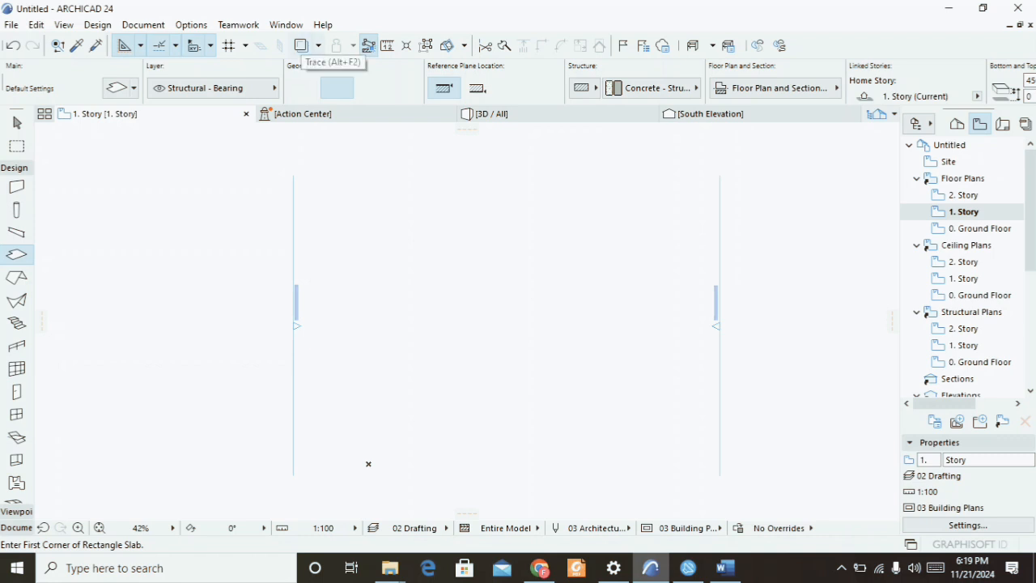
click(301, 45)
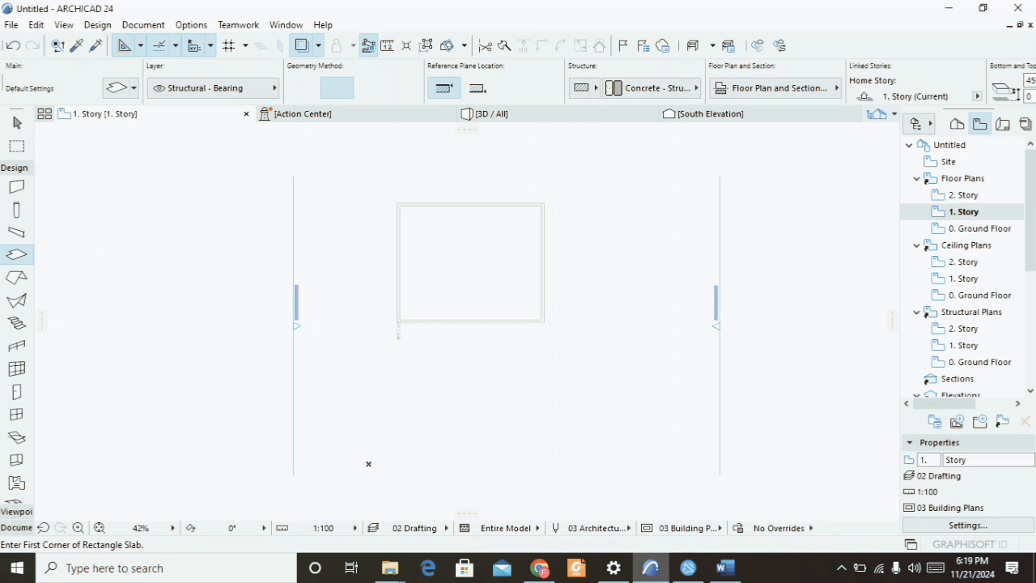
Start the Roof tool, open its default settings, and set the pitch to 30° and the eaves overhang to 450.
click(16, 277)
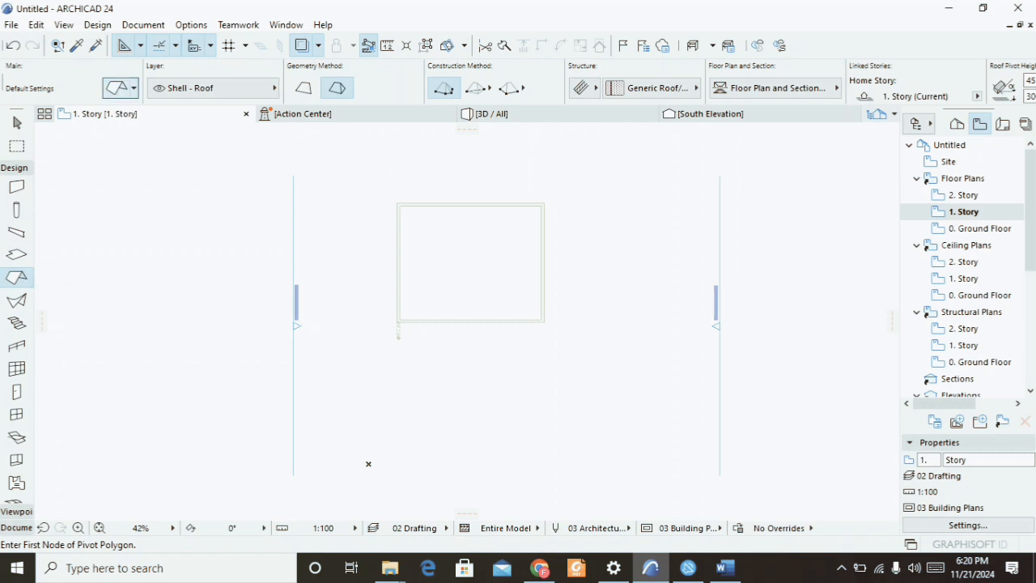
click(122, 87)
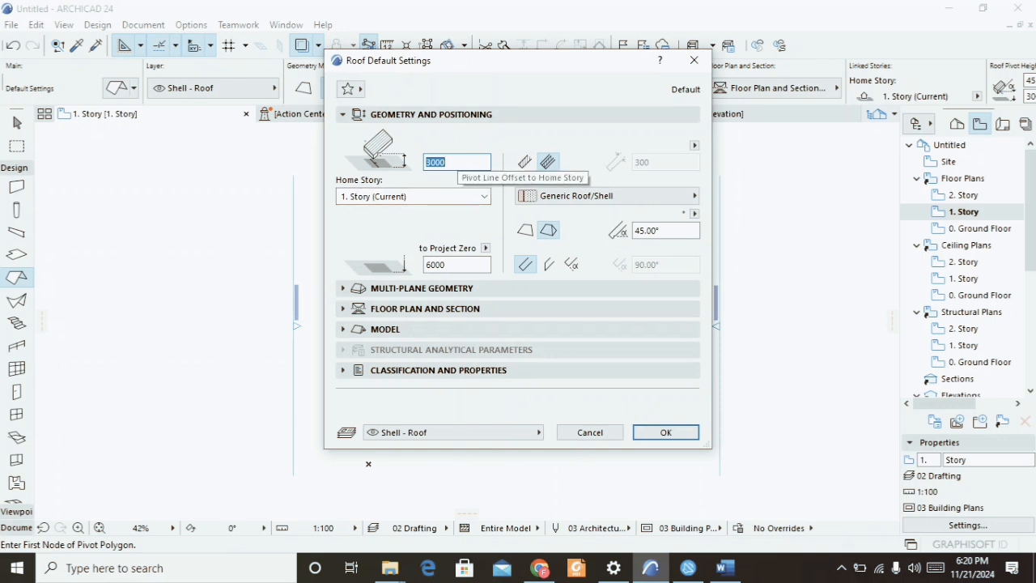
double_click(654, 231)
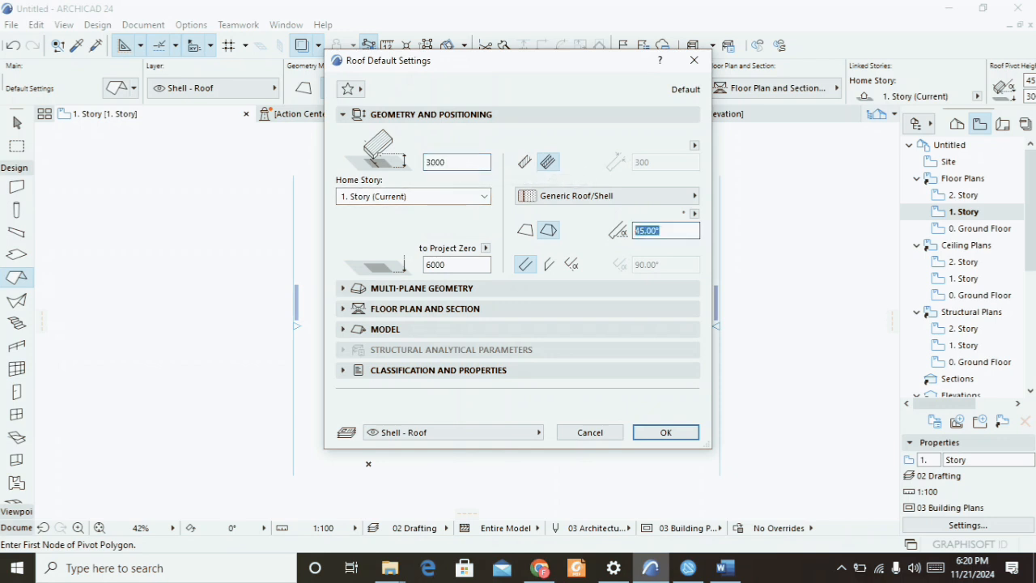
text(3)
click(465, 288)
drag(468, 305, 371, 325)
text(450)
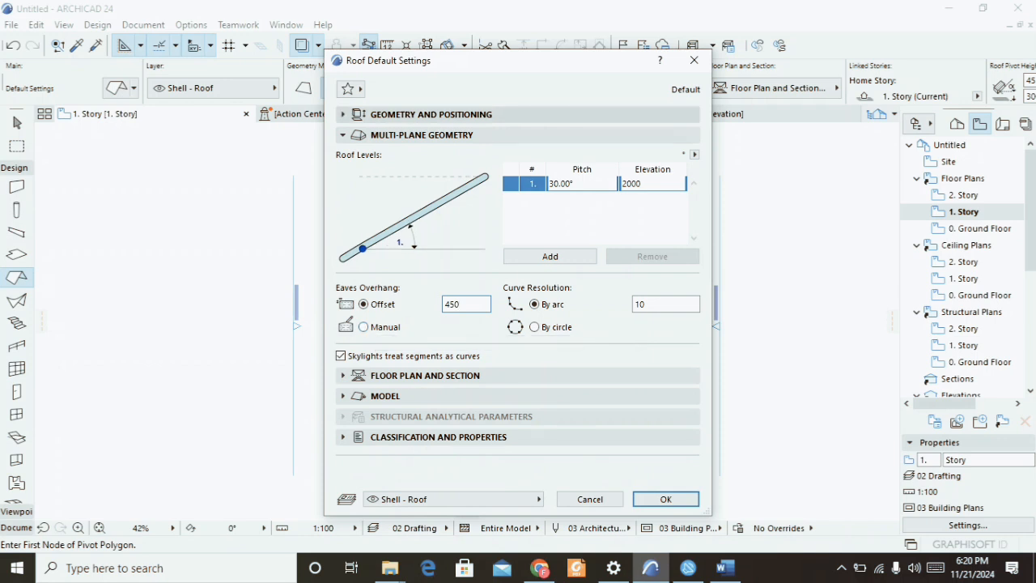
click(431, 115)
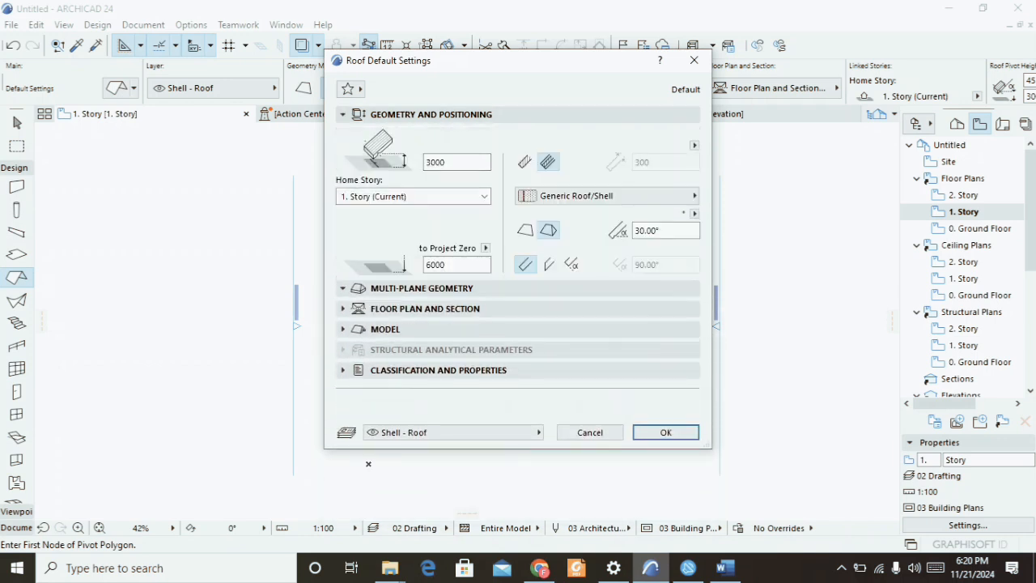
Switch the roof to a basic structure with thickness 10 and confirm the roof settings.
click(526, 162)
click(650, 162)
double_click(643, 162)
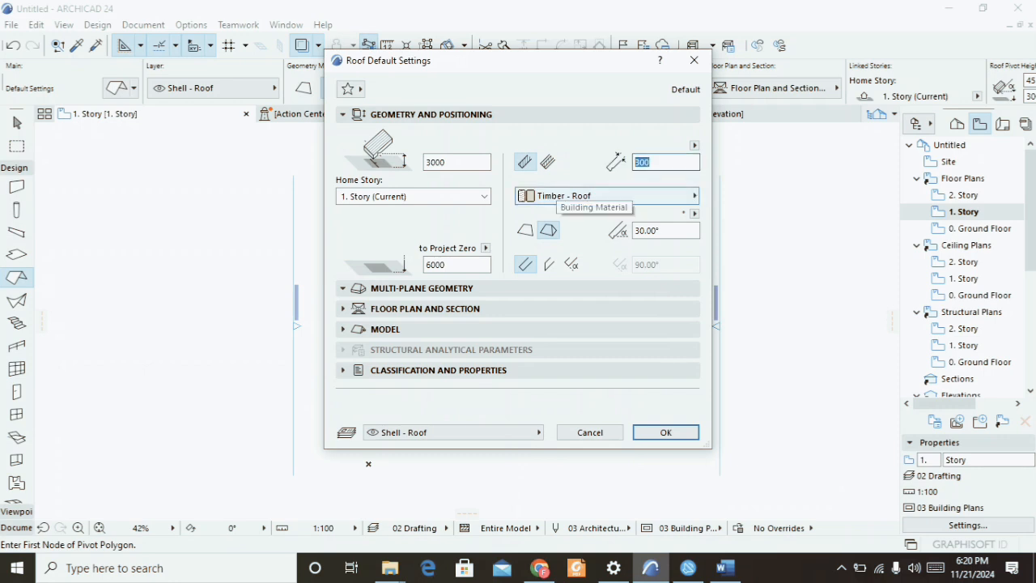
text(2)
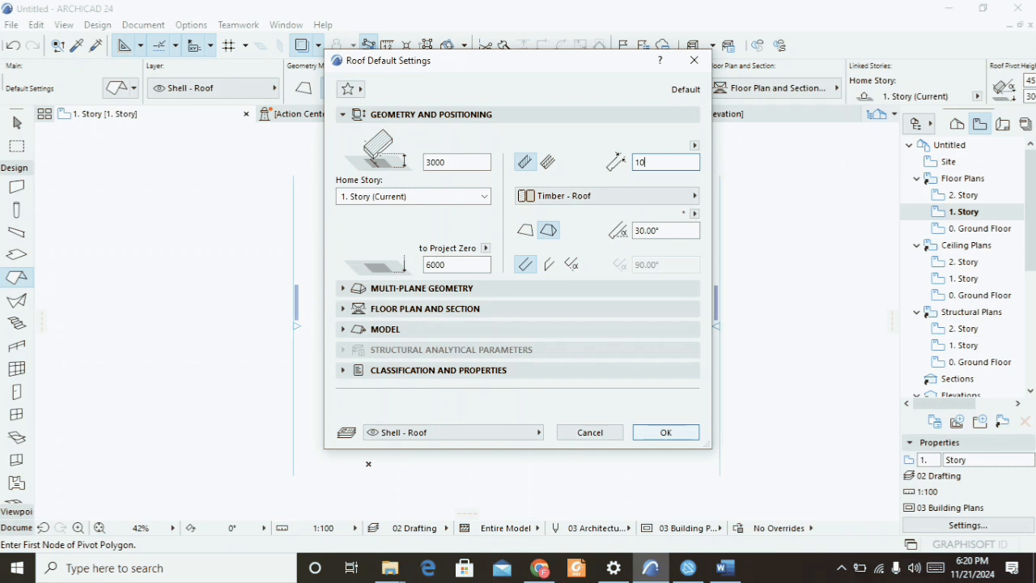
key(Return)
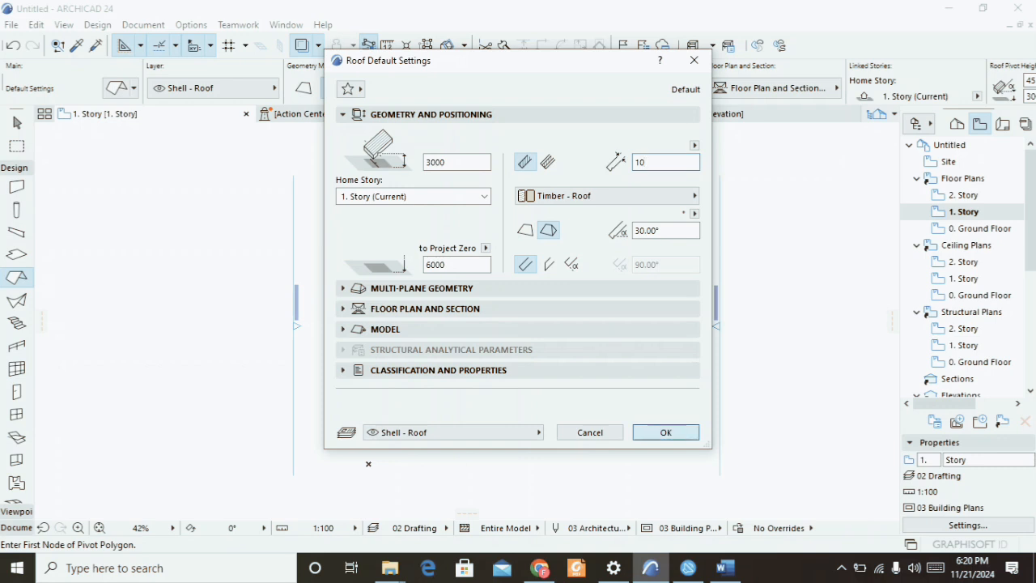
Draw a rectangular hip roof over the building outline, corner to opposite corner.
scroll(399, 203, up, 2)
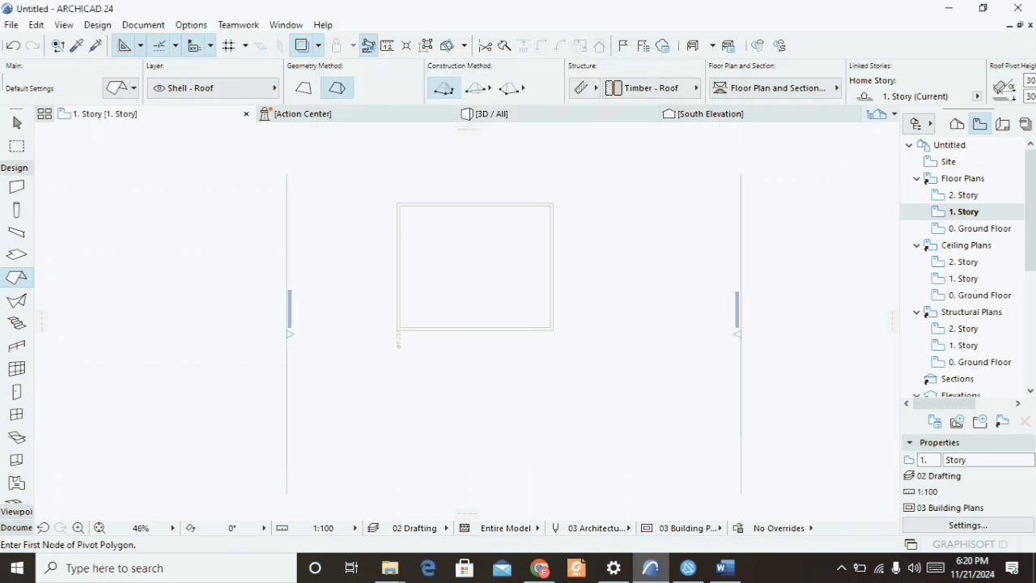
click(397, 203)
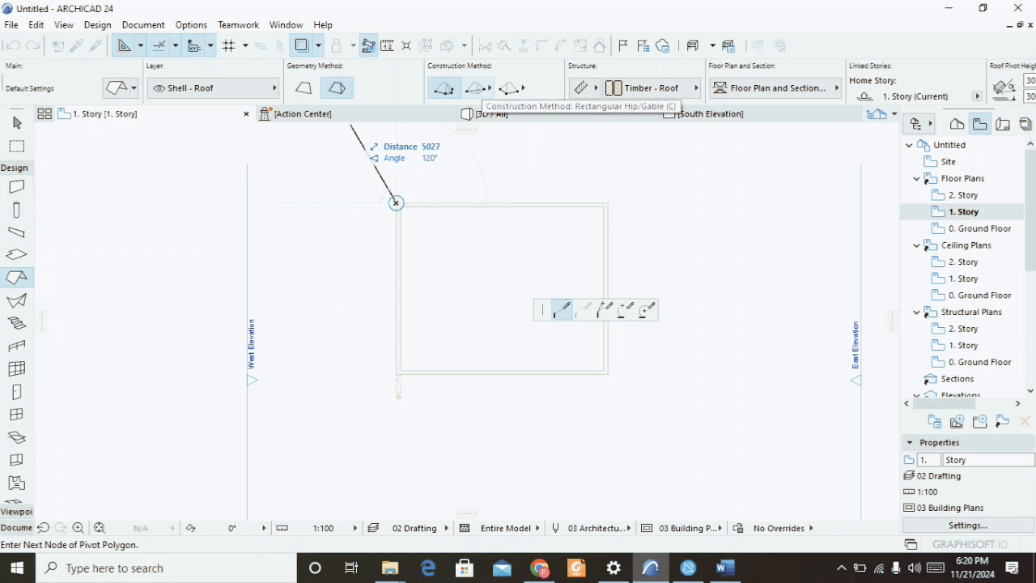
click(484, 89)
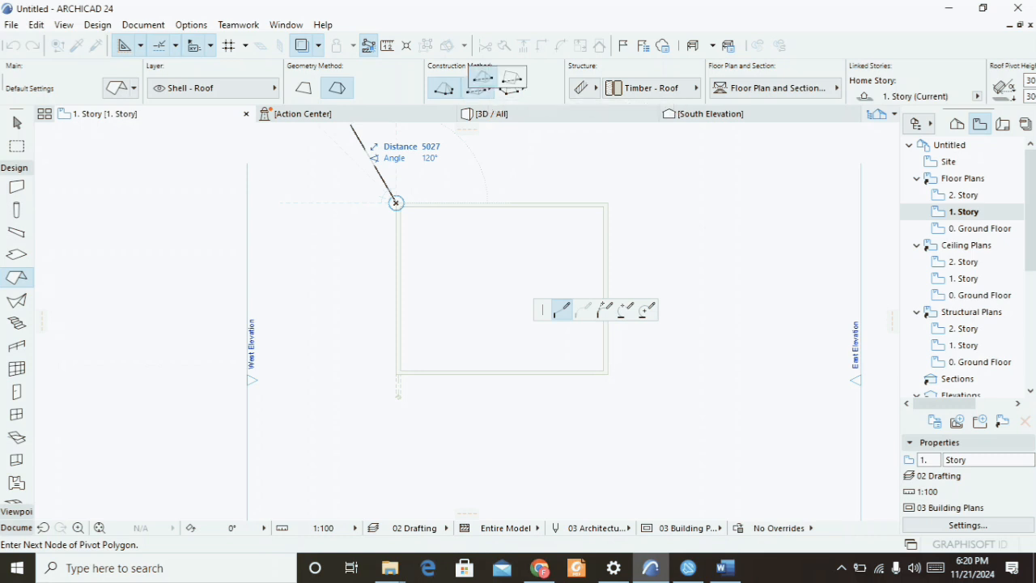
click(483, 77)
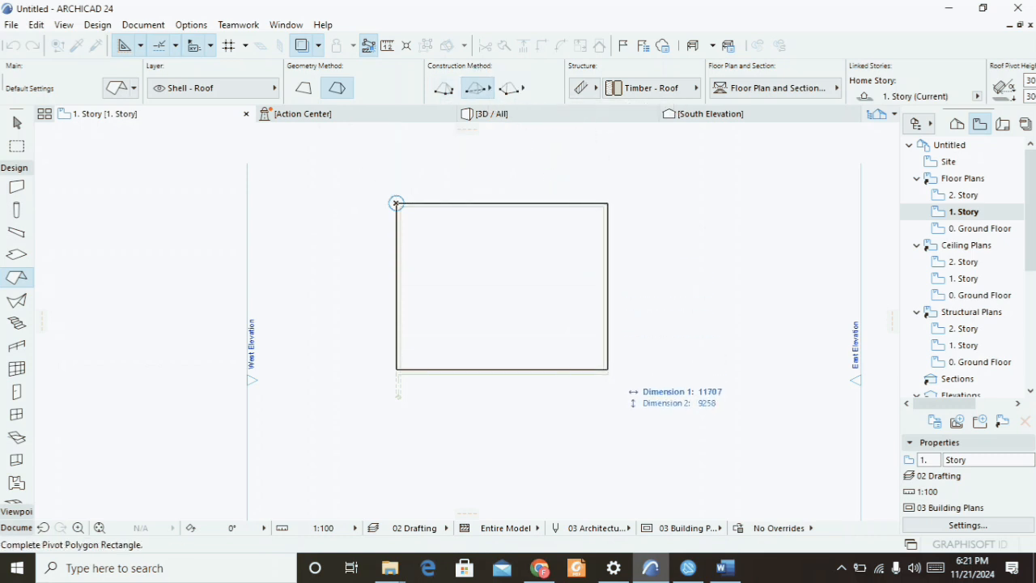
click(608, 370)
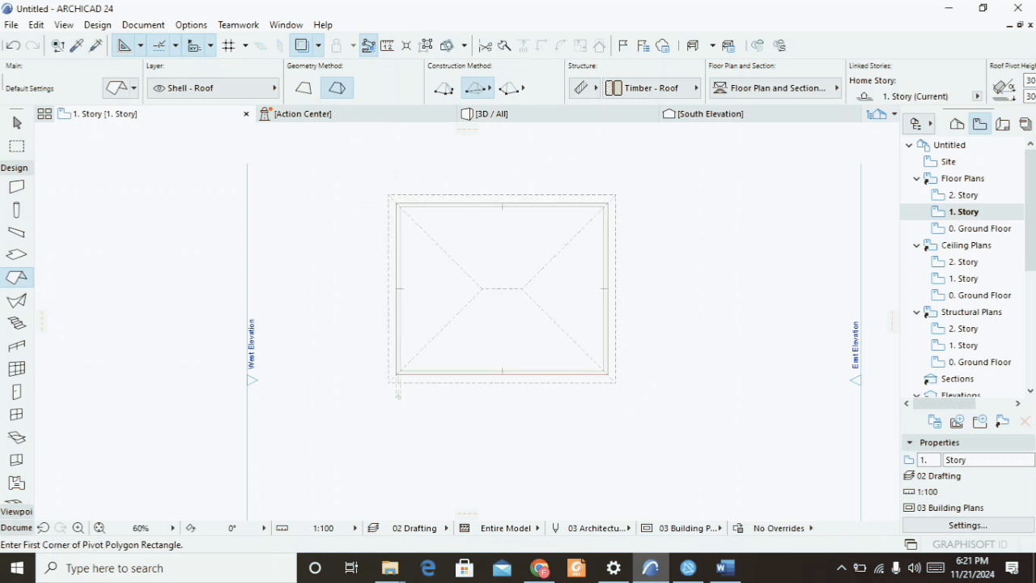
Switch to the 3D view and orbit and zoom to inspect the new roof.
click(489, 113)
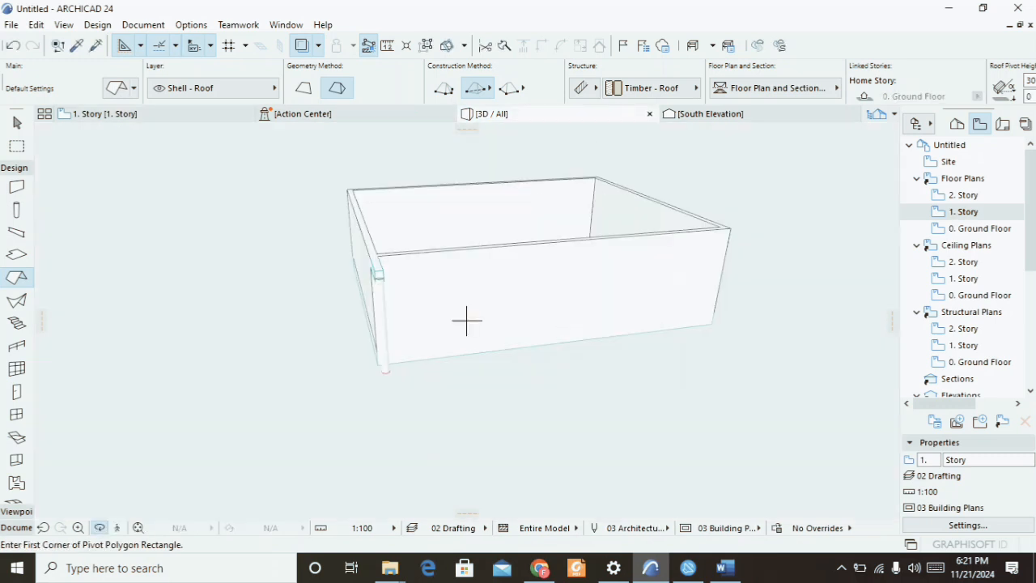
scroll(466, 320, down, 3)
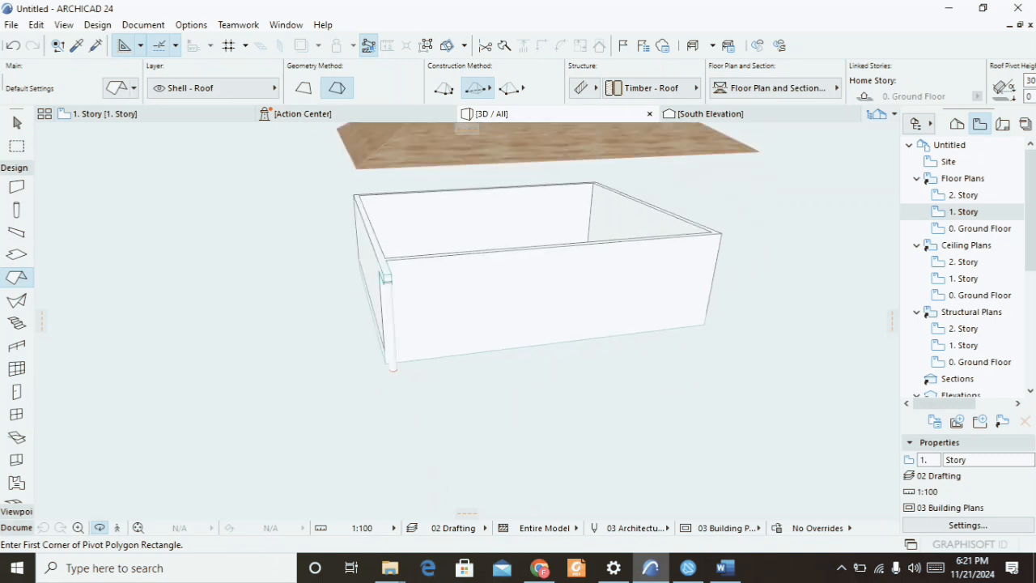
shift+middle_drag(454, 364, 449, 312)
key(Escape)
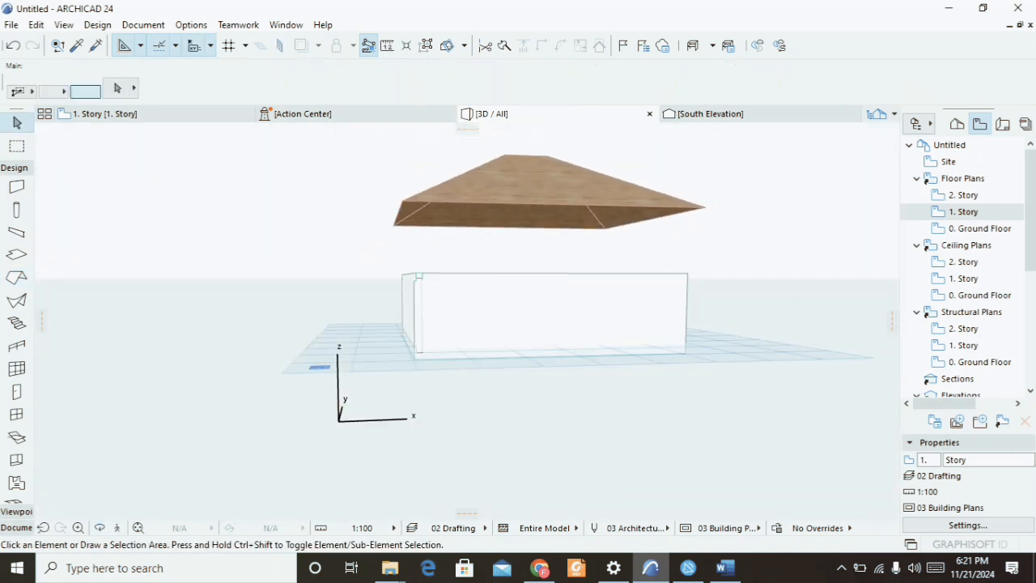
Select the roof and set its pivot line elevation to 0 so it rests on the walls.
click(541, 166)
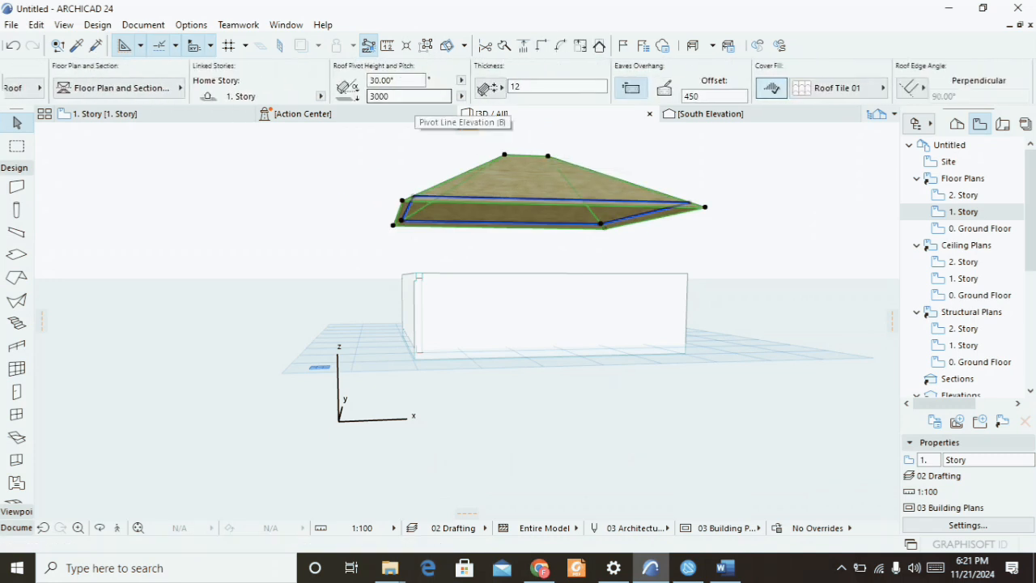
click(409, 95)
text(0)
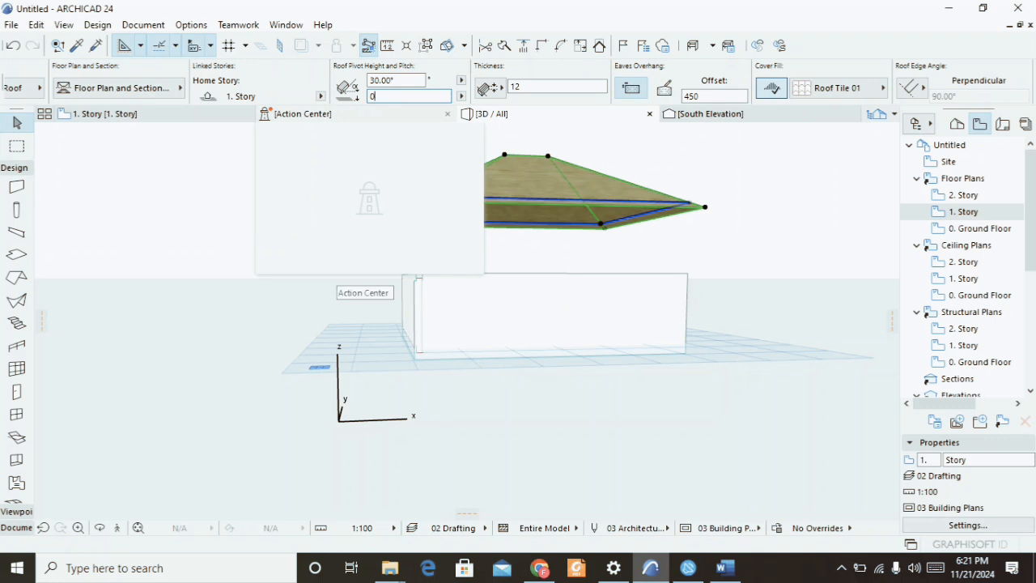
key(Return)
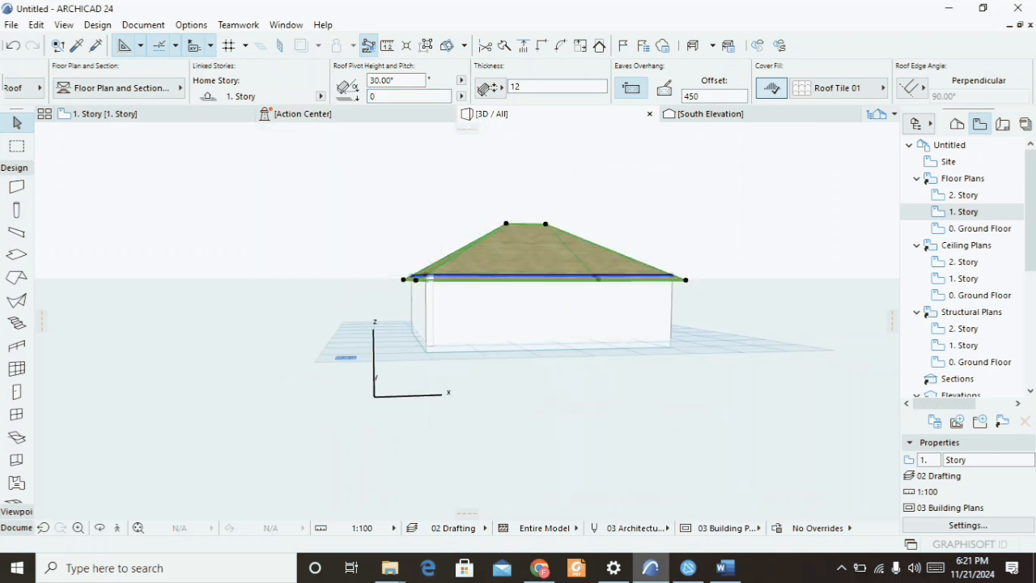
Zoom and orbit the 3D view to examine where the roof meets the walls and column.
scroll(419, 279, up, 7)
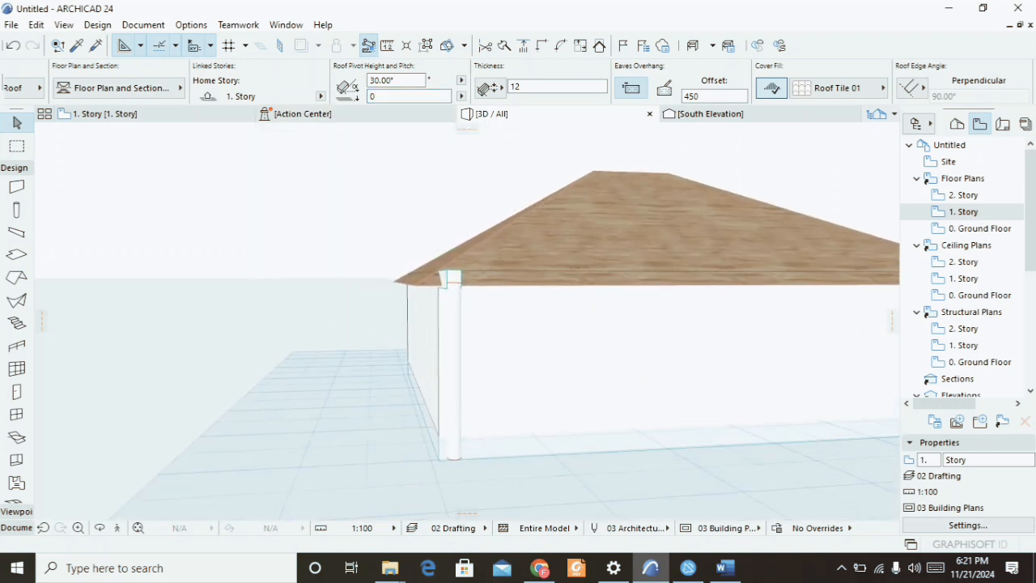
scroll(420, 279, up, 3)
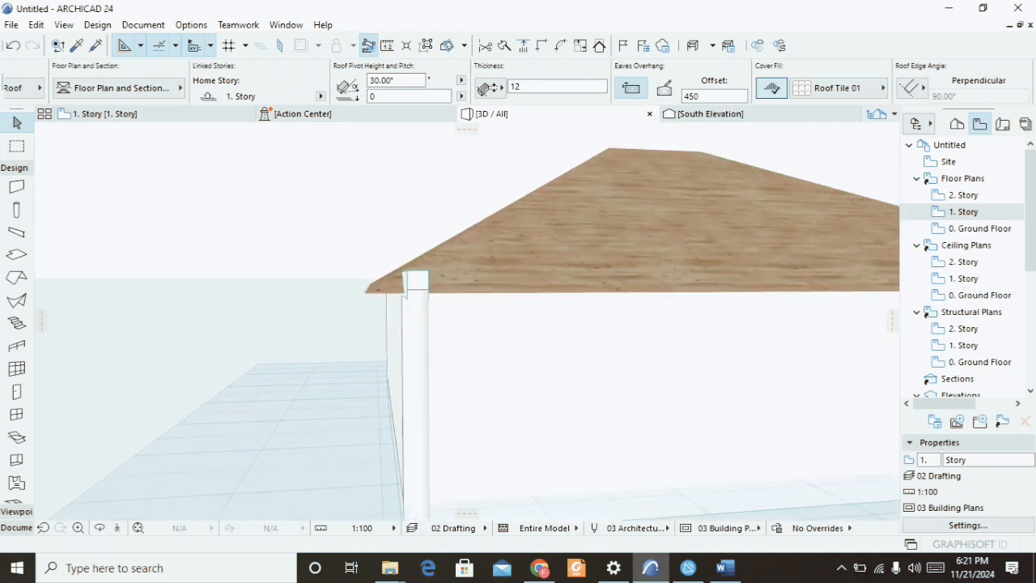
scroll(419, 280, up, 2)
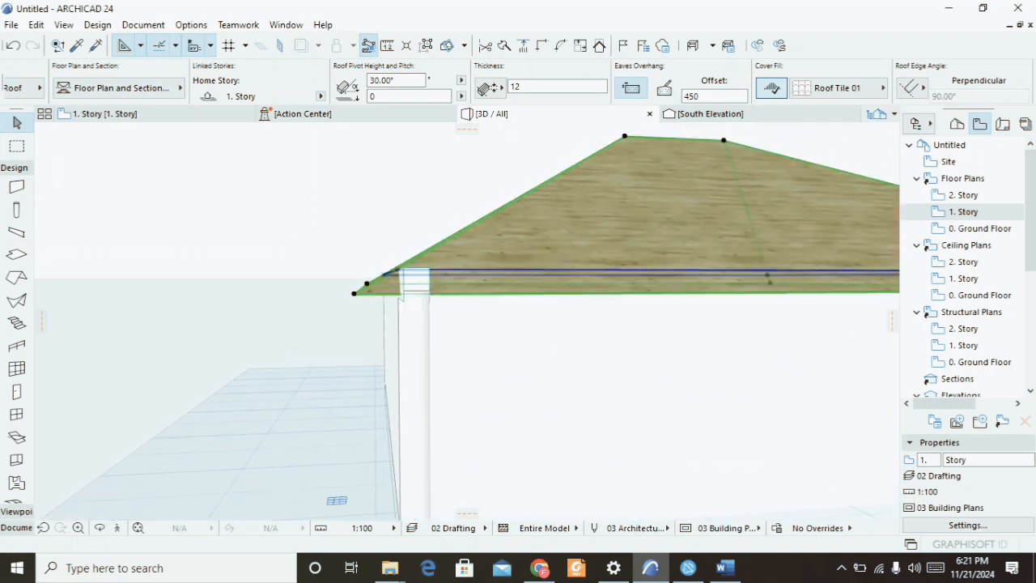
shift+middle_drag(419, 279, 376, 306)
scroll(332, 285, up, 3)
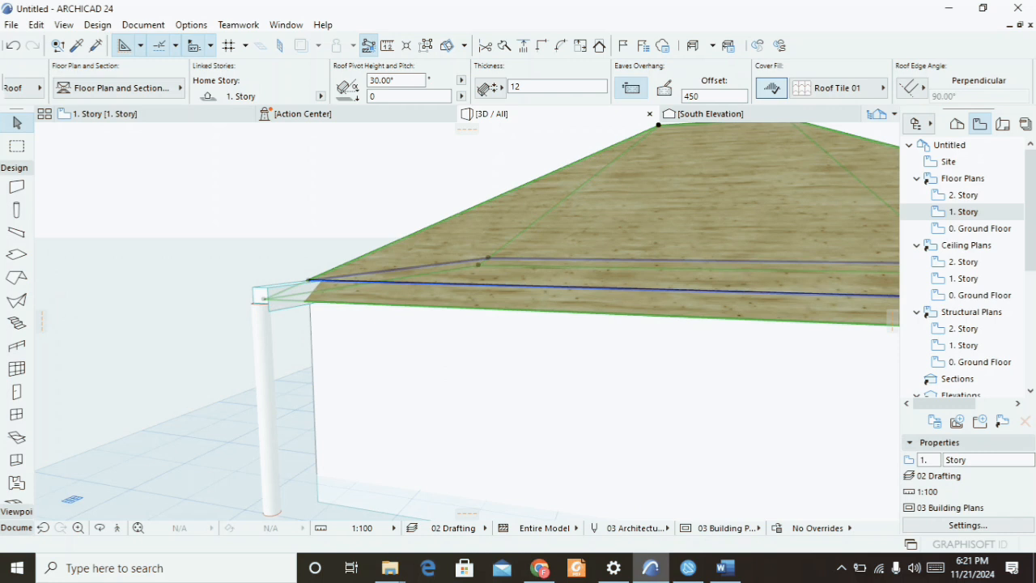
scroll(279, 295, down, 6)
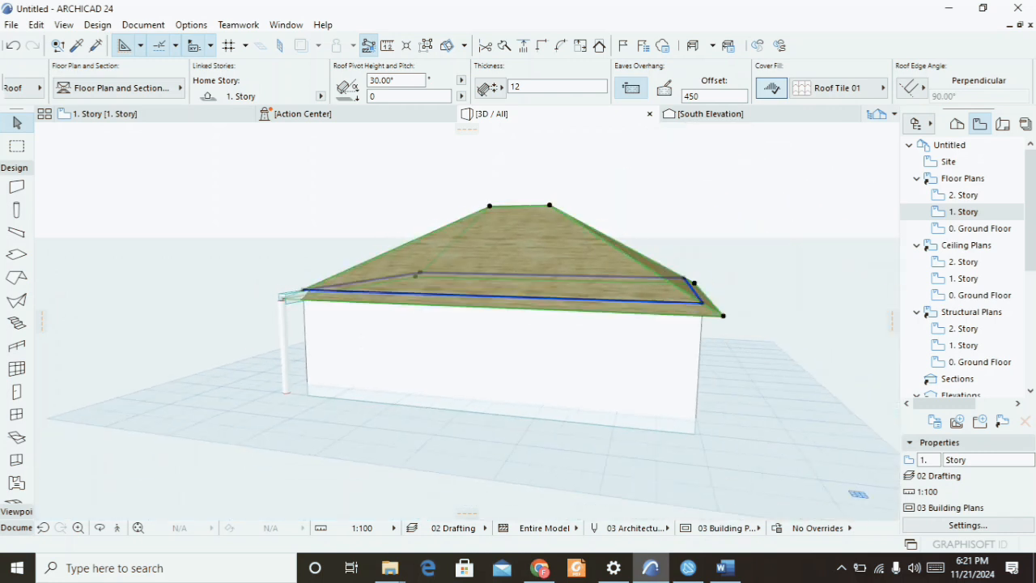
shift+middle_drag(486, 251, 749, 274)
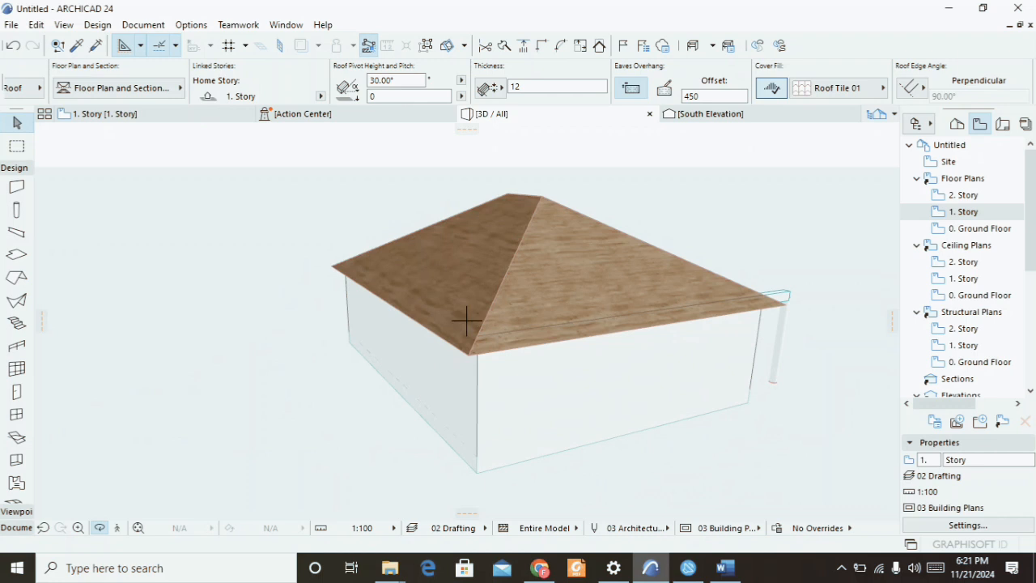
scroll(16, 324, down, 3)
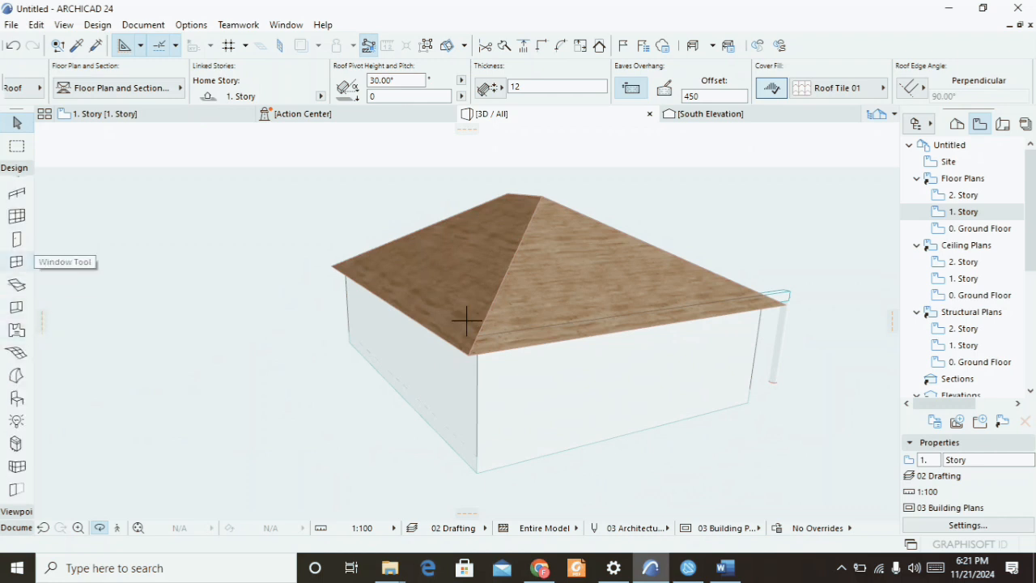
scroll(16, 254, up, 3)
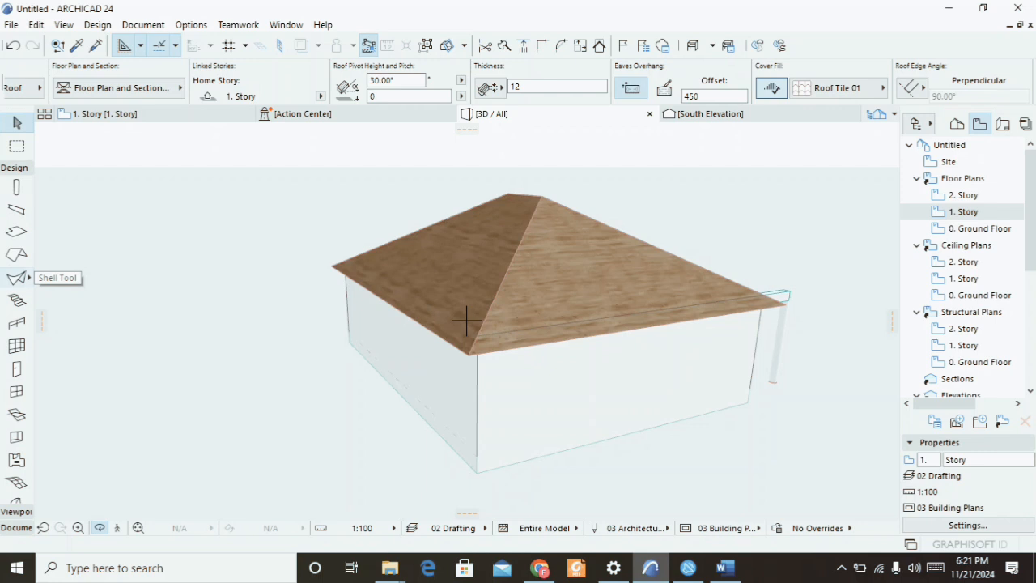
click(17, 278)
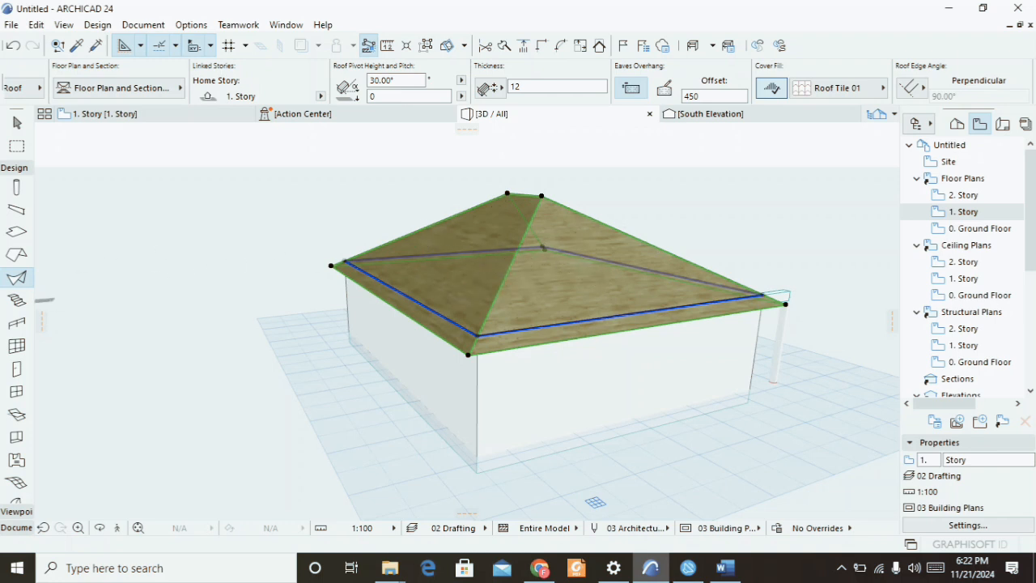
key(Escape)
Start the Stair tool, switch to the Ground Floor plan, and review the stair default settings.
click(16, 300)
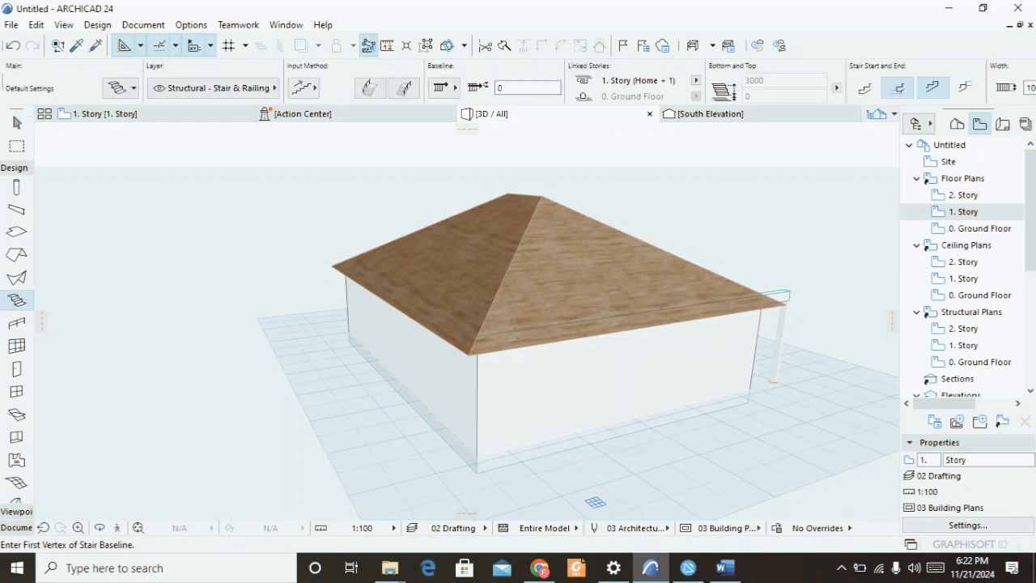
click(105, 115)
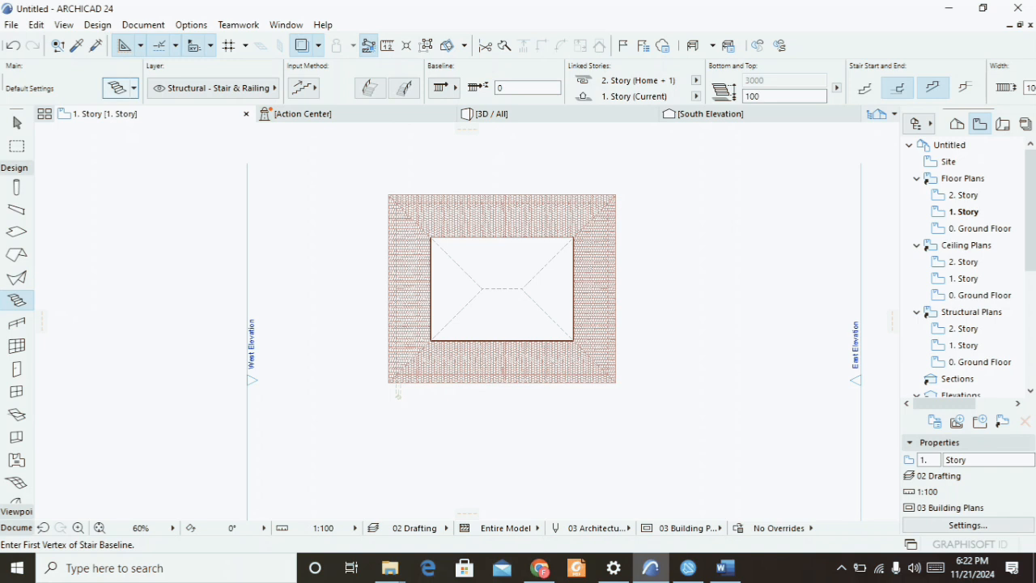
key(ctrl+t)
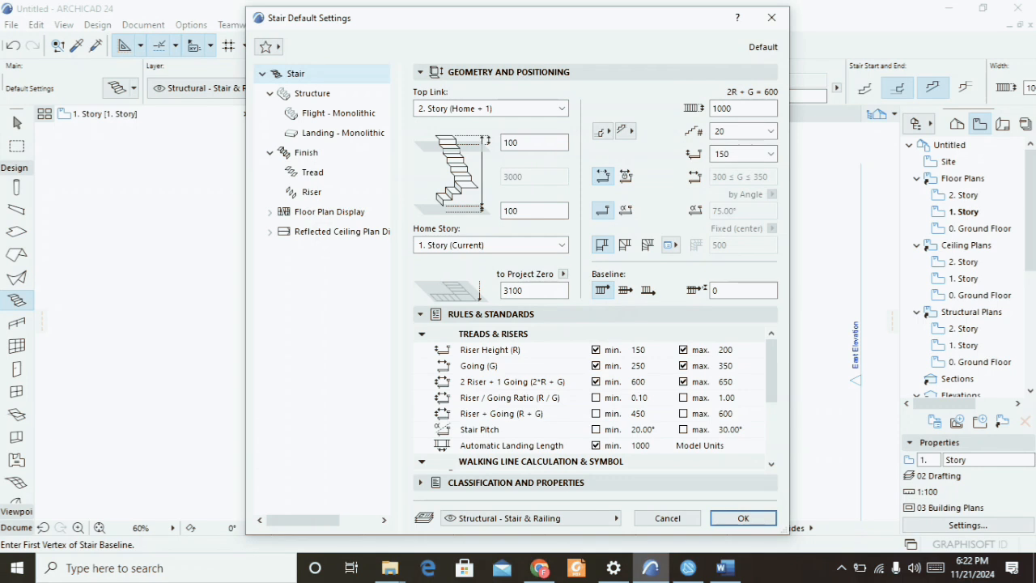
key(Return)
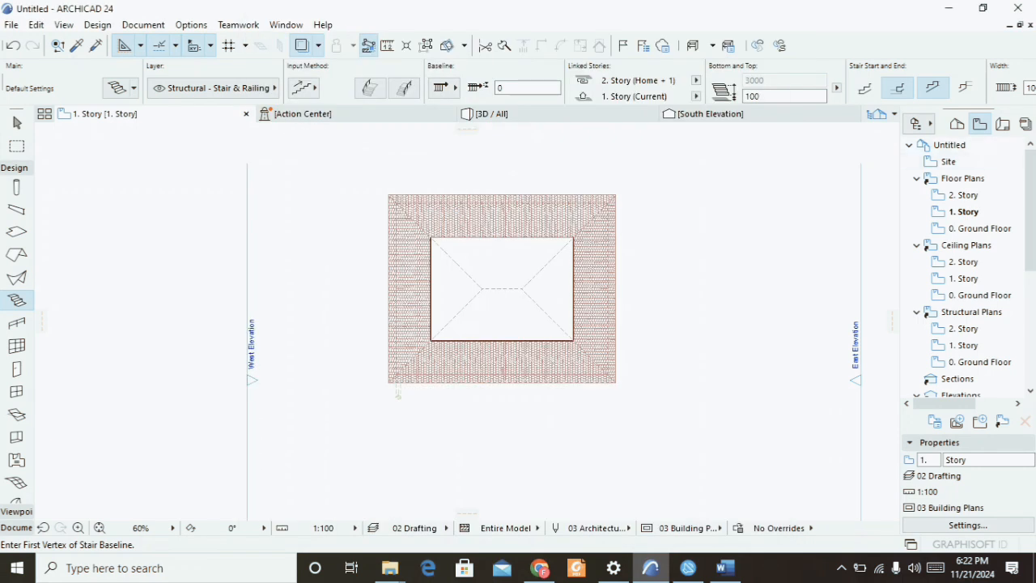
key(ctrl+Down)
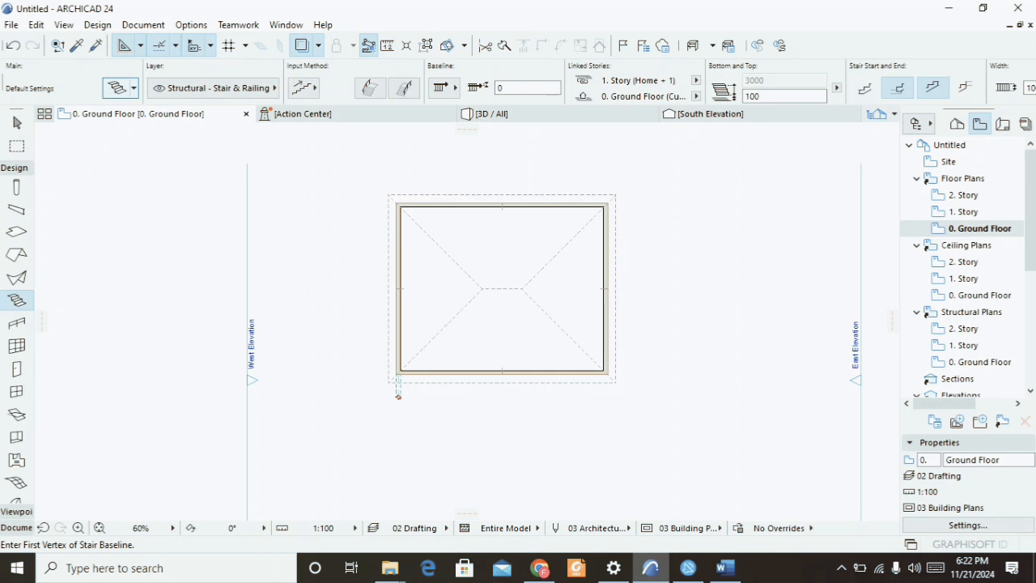
key(ctrl+t)
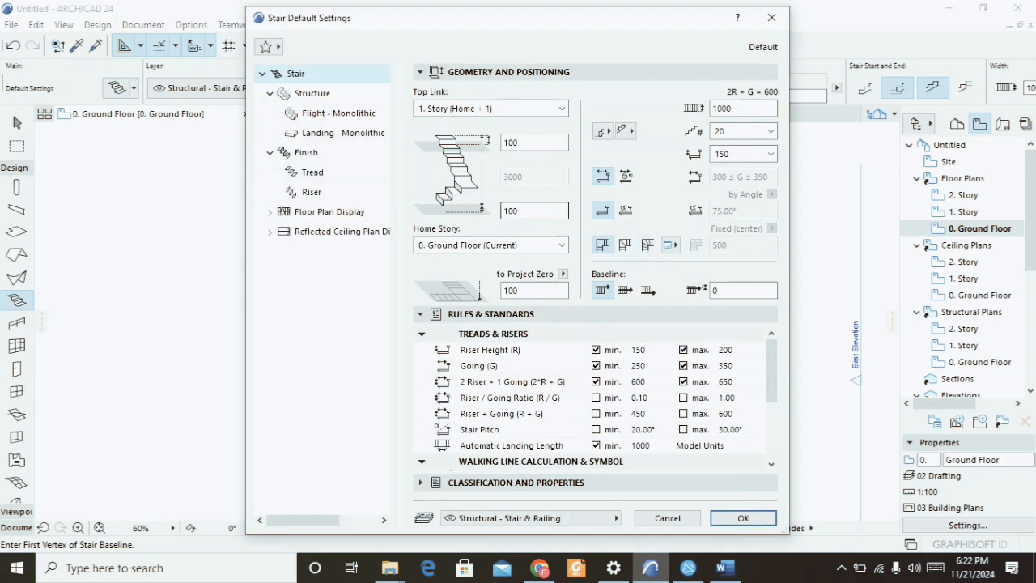
key(Return)
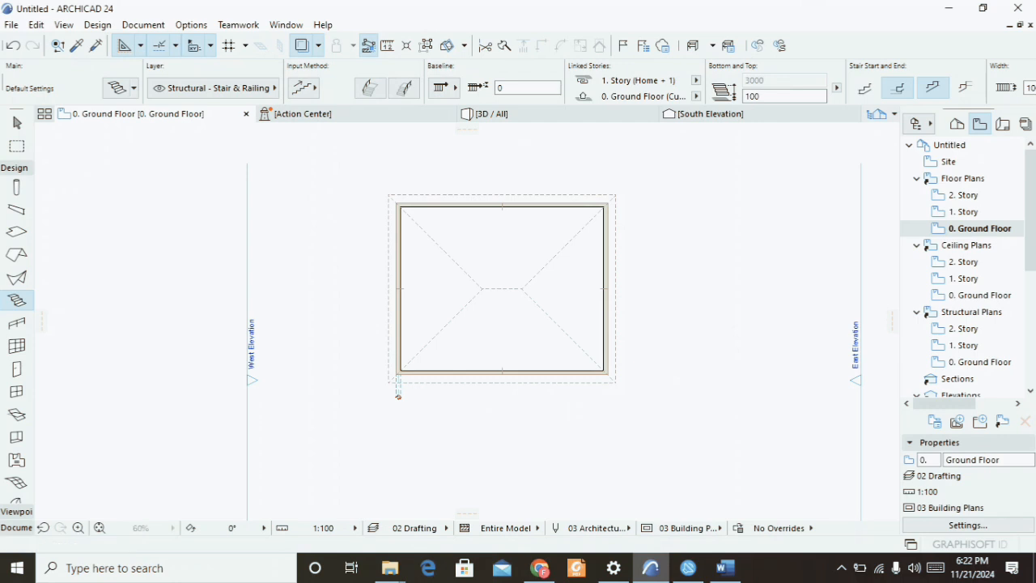
Draw an L-shaped stair east of the building, placing its start, turn and end points.
click(670, 327)
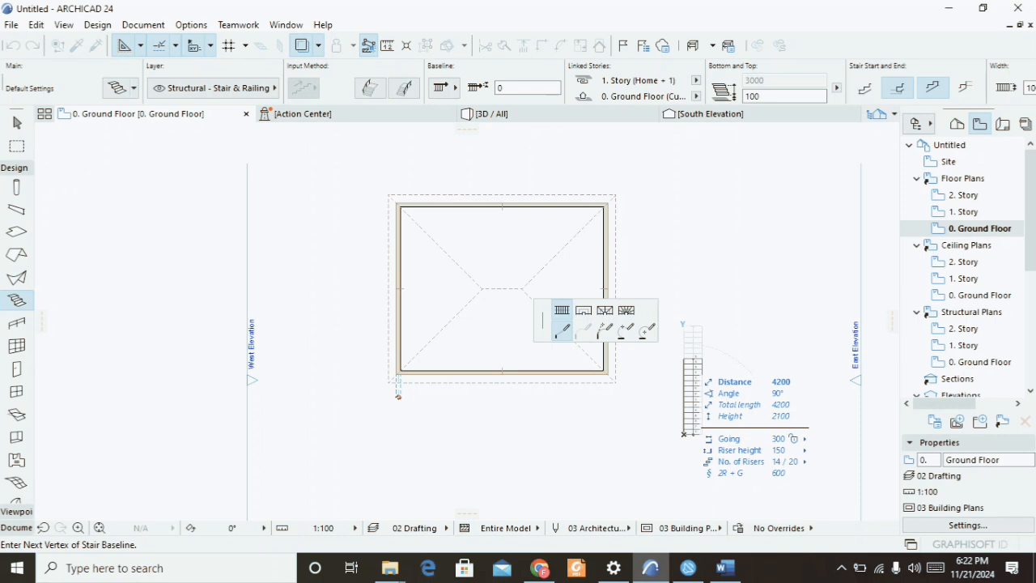
click(683, 359)
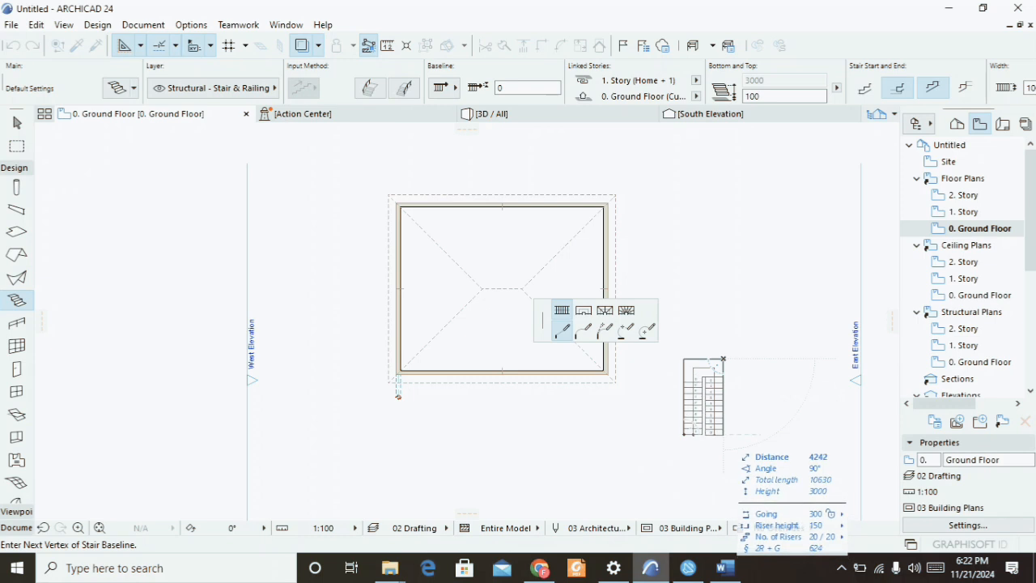
double_click(722, 434)
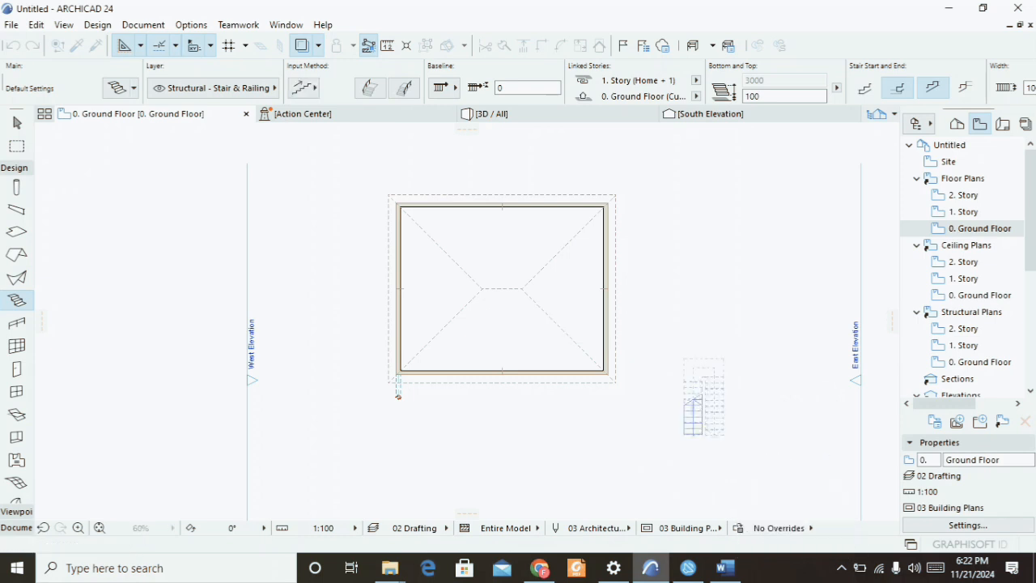
Switch to 3D and orbit and zoom around the new stair to inspect it.
key(F3)
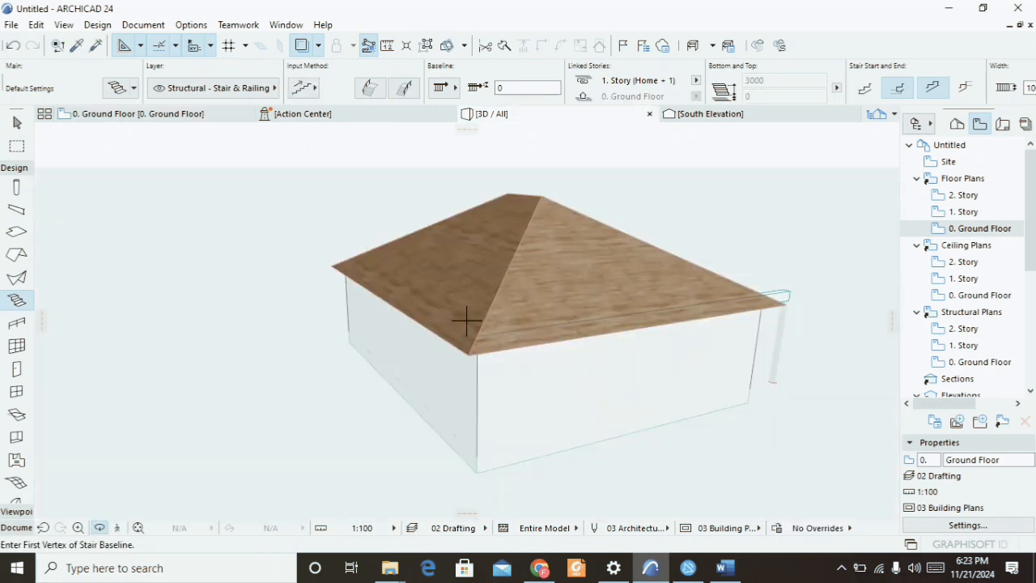
scroll(466, 322, down, 6)
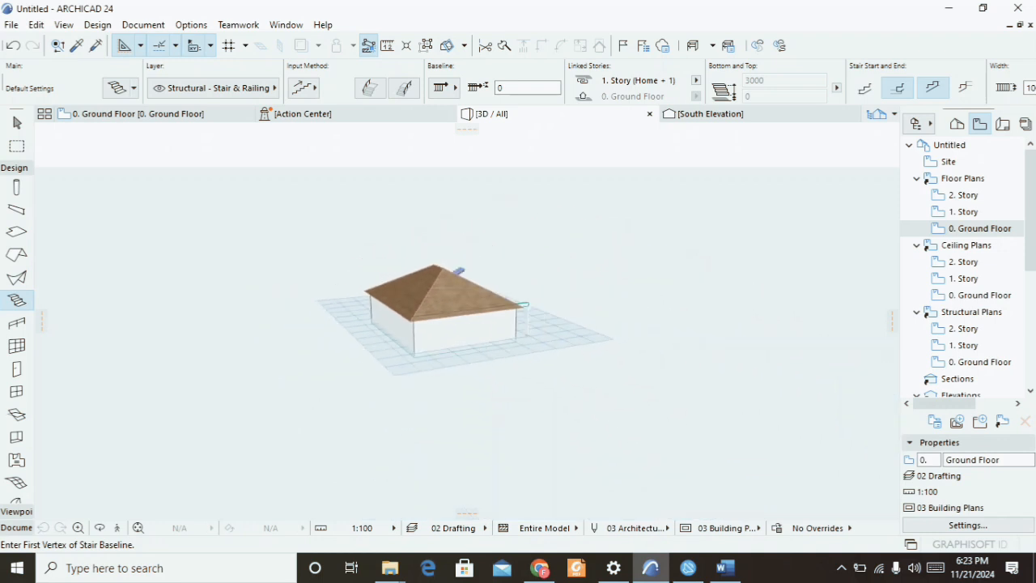
click(624, 312)
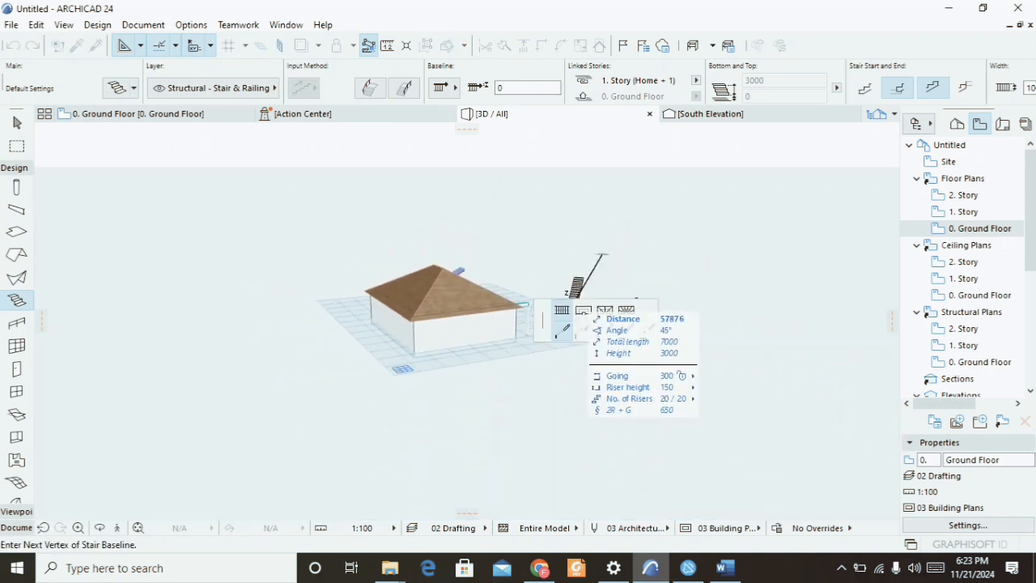
key(Escape)
key(Escape)
shift+middle_drag(624, 312, 429, 340)
scroll(603, 291, up, 6)
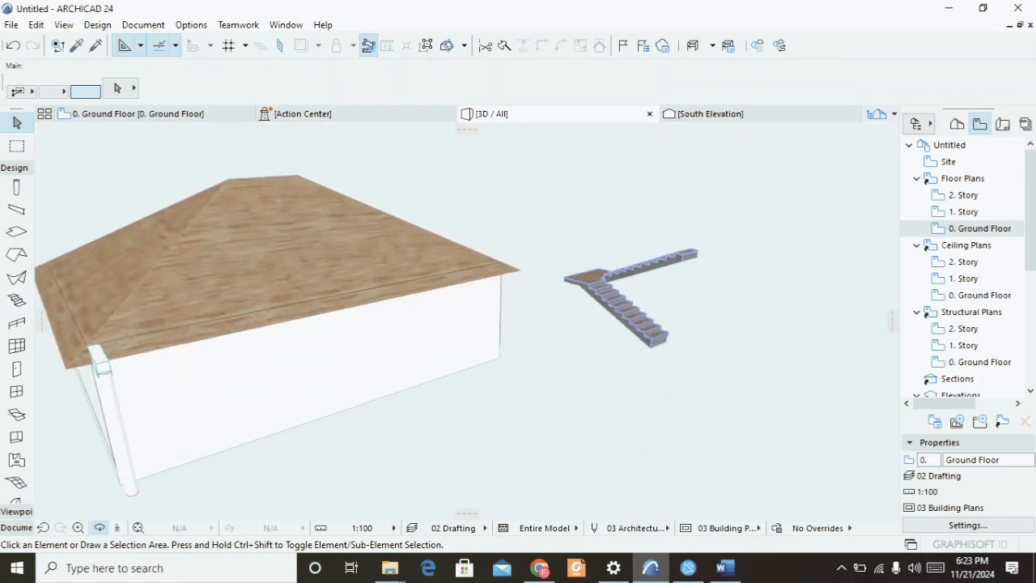
scroll(640, 349, up, 6)
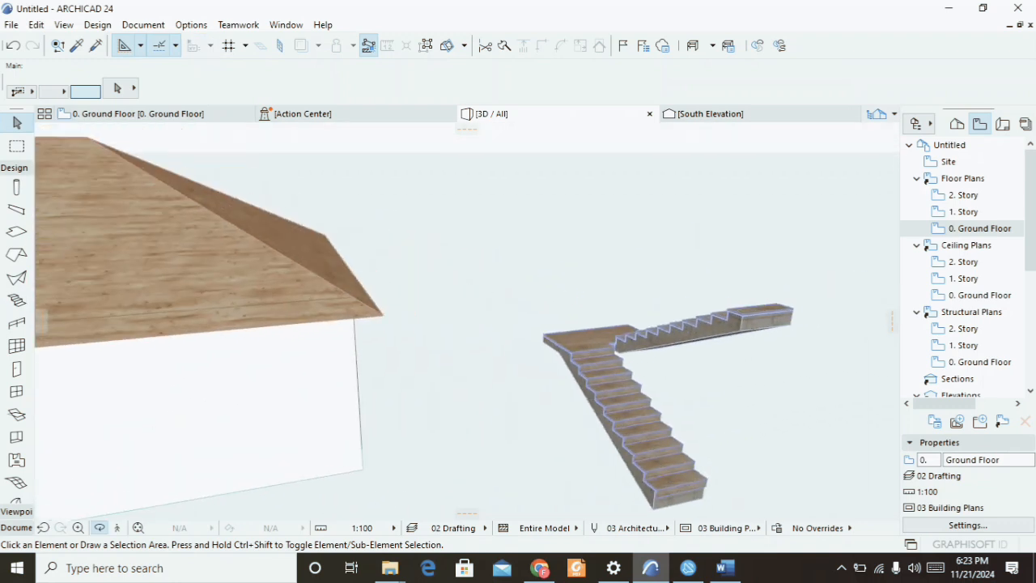
scroll(622, 324, down, 10)
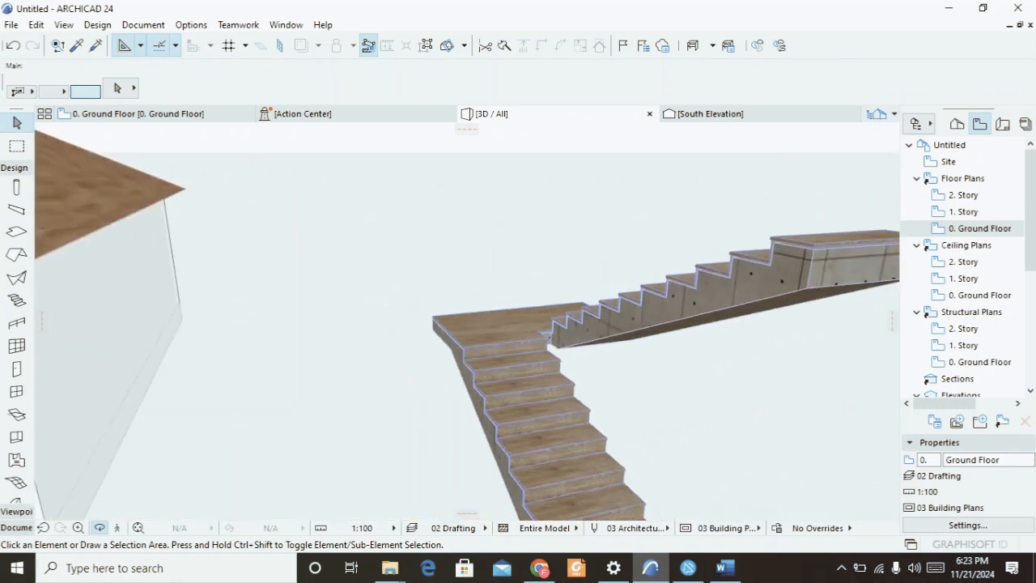
scroll(621, 324, down, 8)
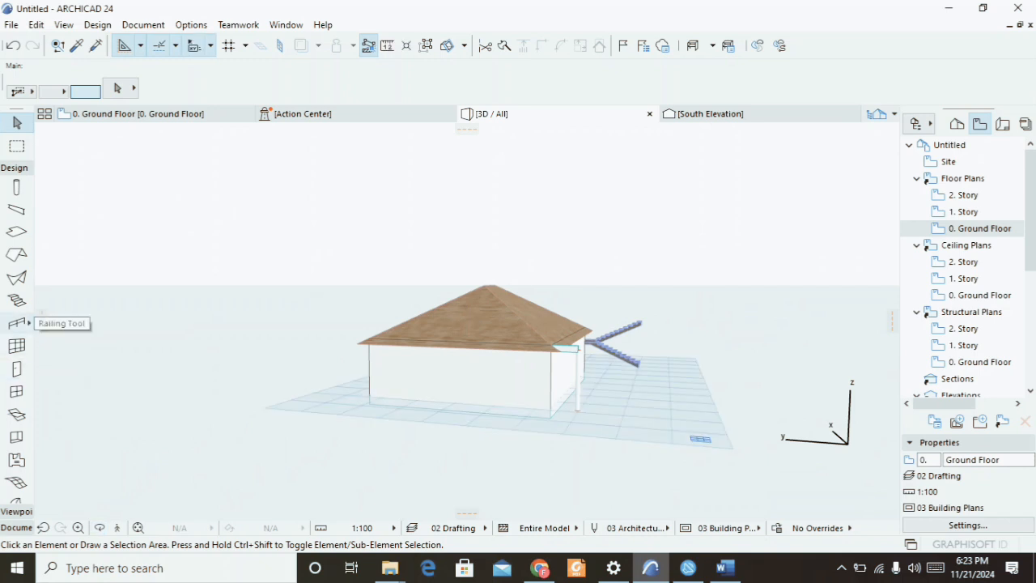
Start the Railing tool, browse its default segment settings, and pick the Glass Paneled Railing favorite.
click(18, 323)
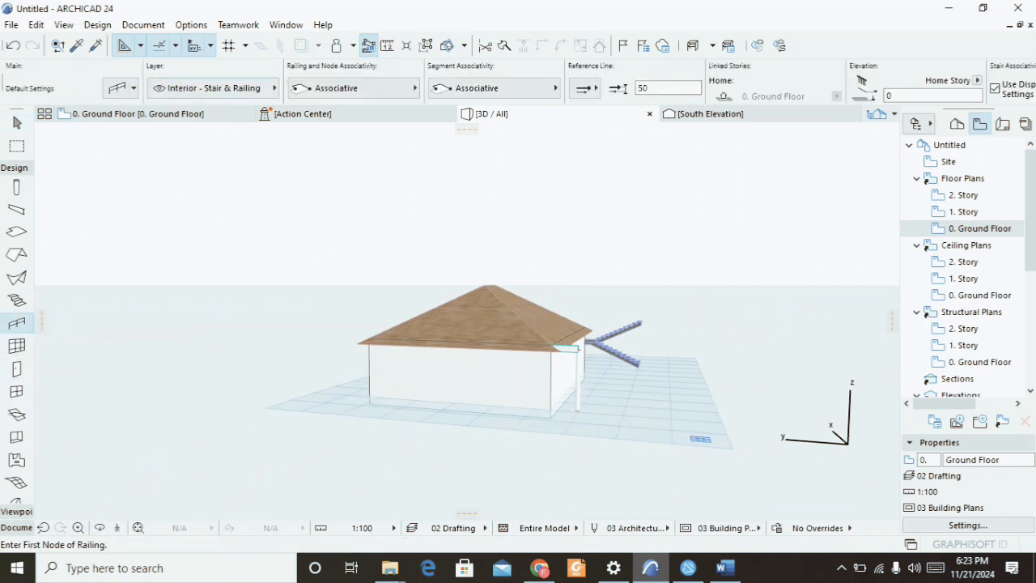
click(117, 88)
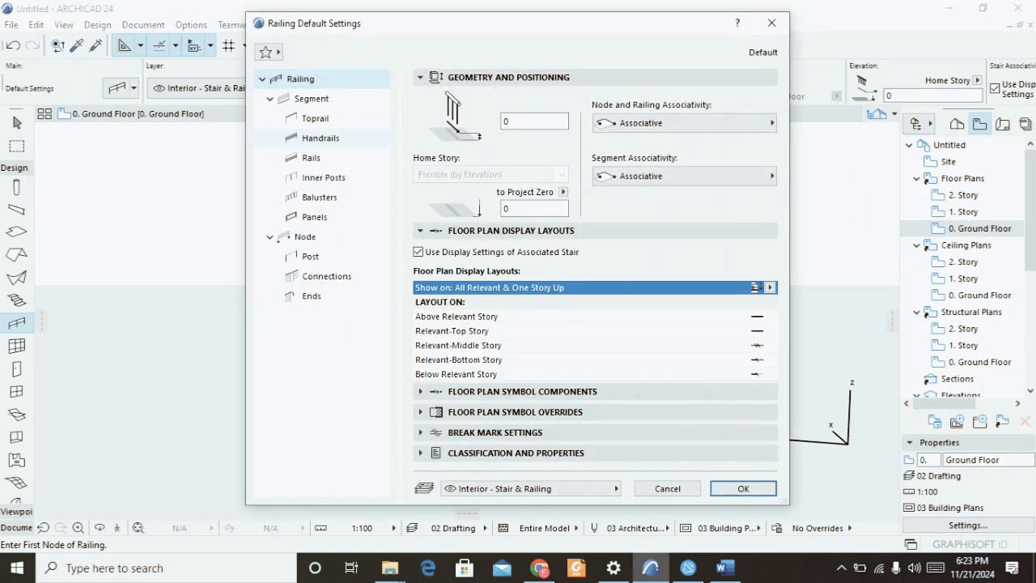
click(312, 98)
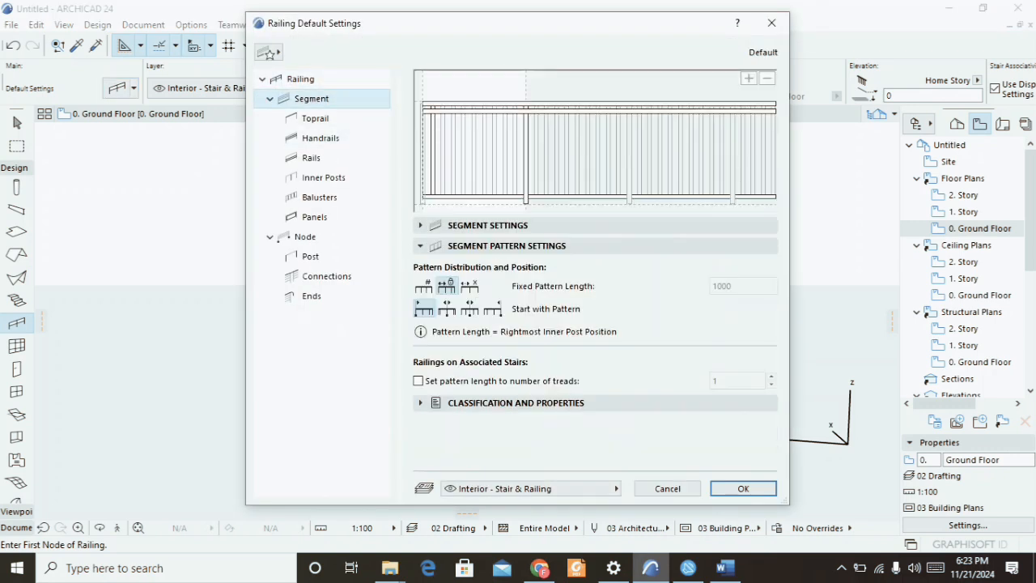
click(772, 23)
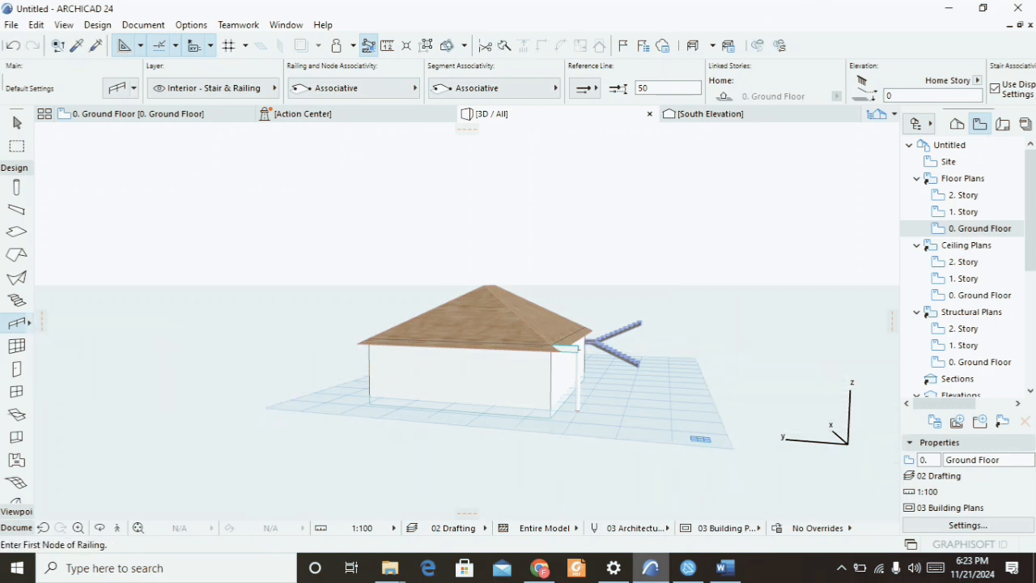
click(29, 322)
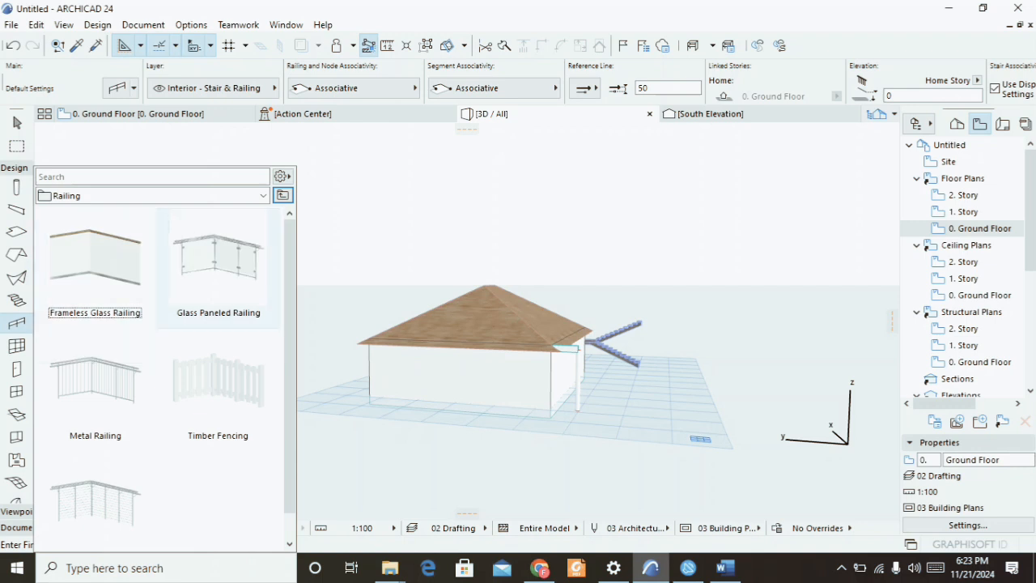
click(219, 267)
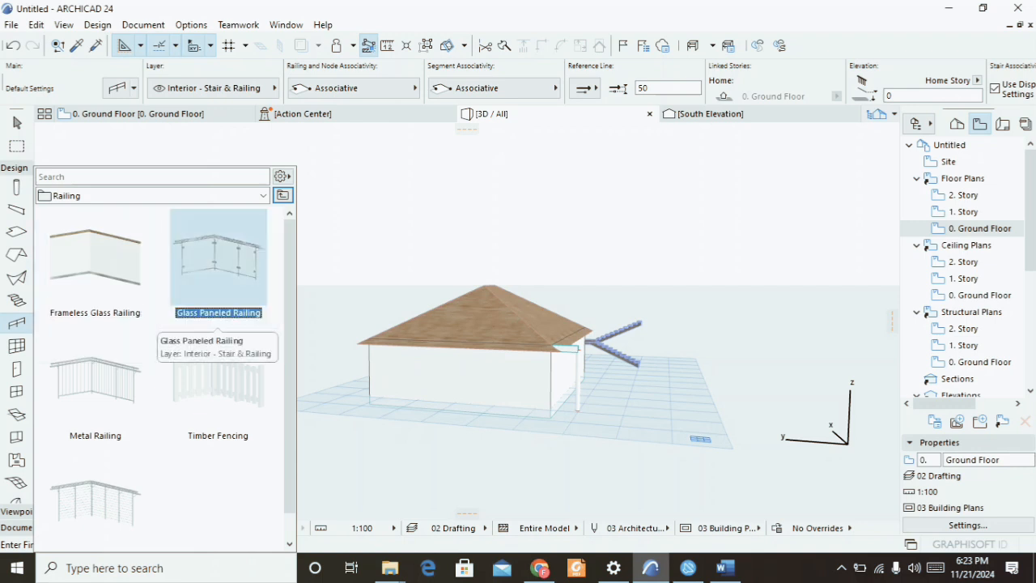
Apply the Glass Paneled Railing favorite and set its segment pattern to divide each segment into 1 division.
double_click(218, 267)
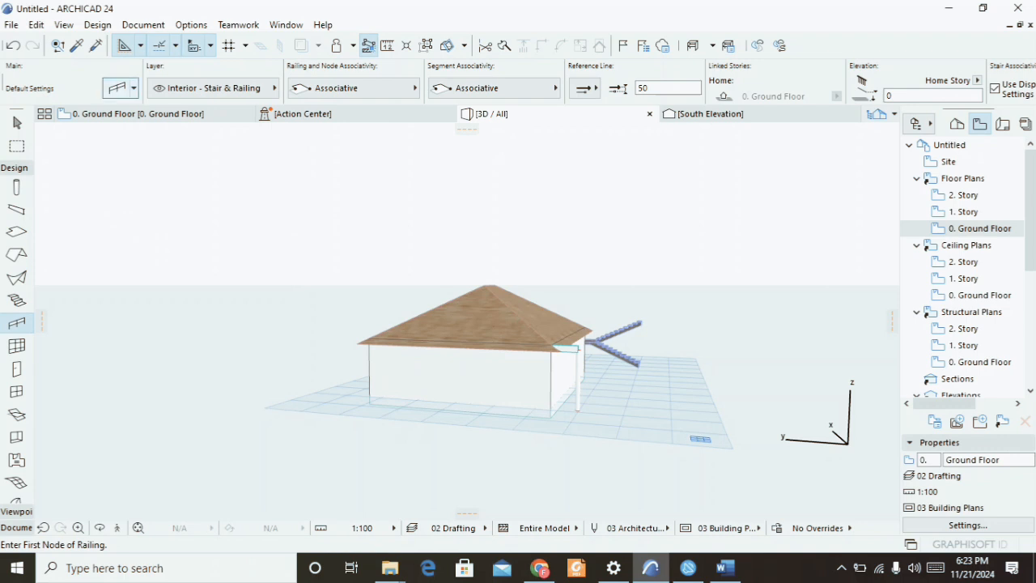
click(118, 87)
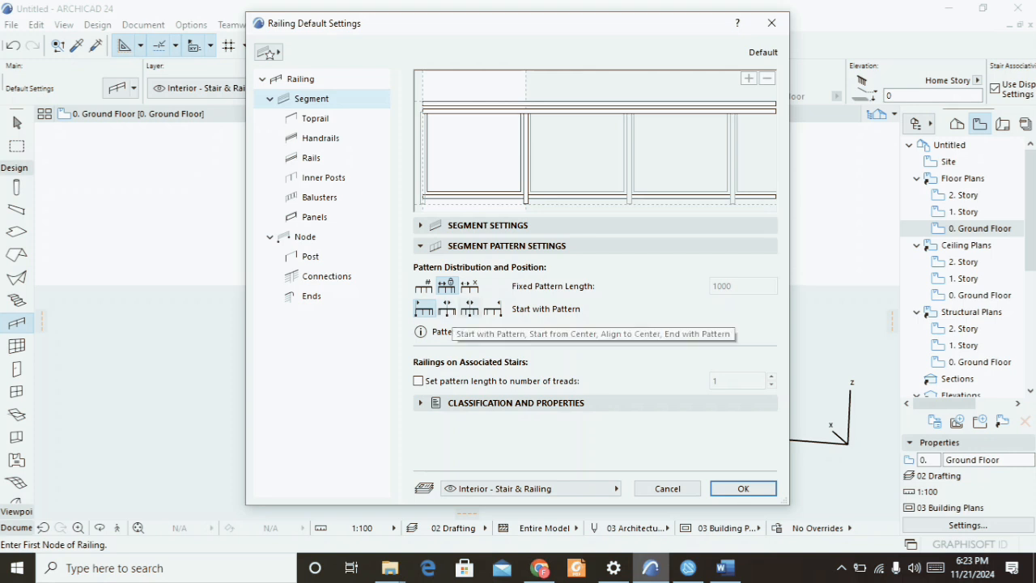
click(424, 286)
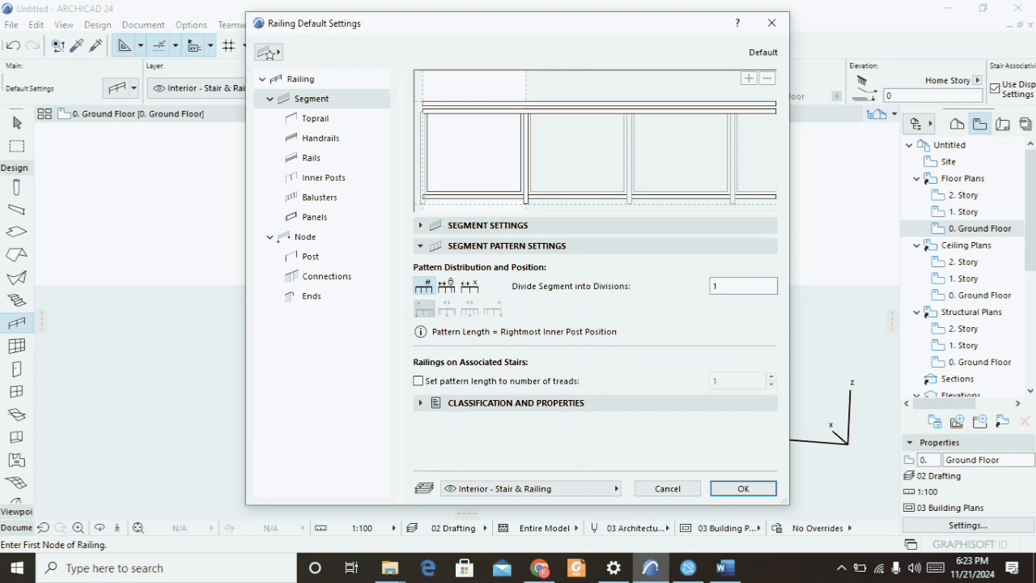
double_click(729, 286)
key(Return)
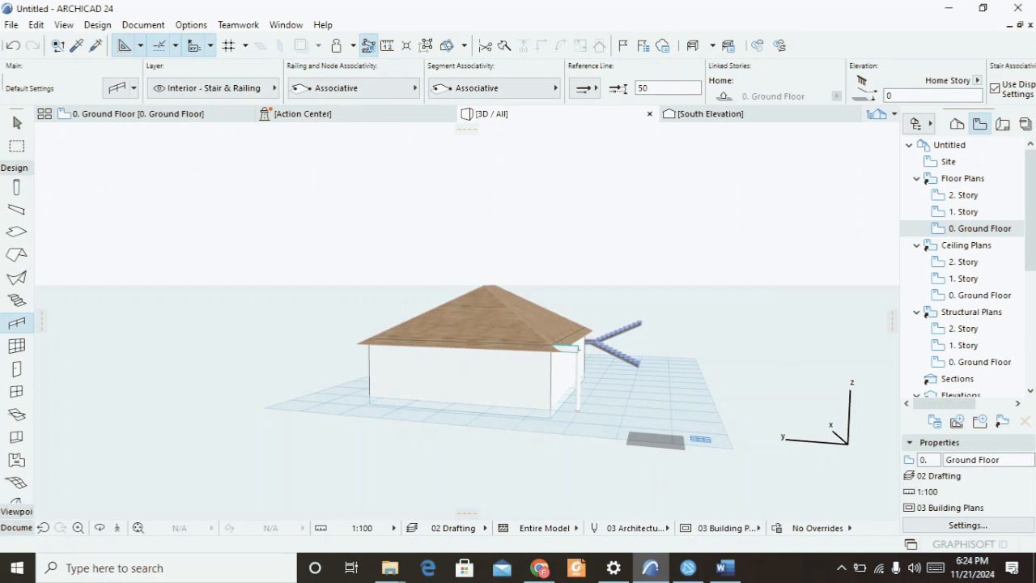
click(658, 429)
key(Escape)
key(Escape)
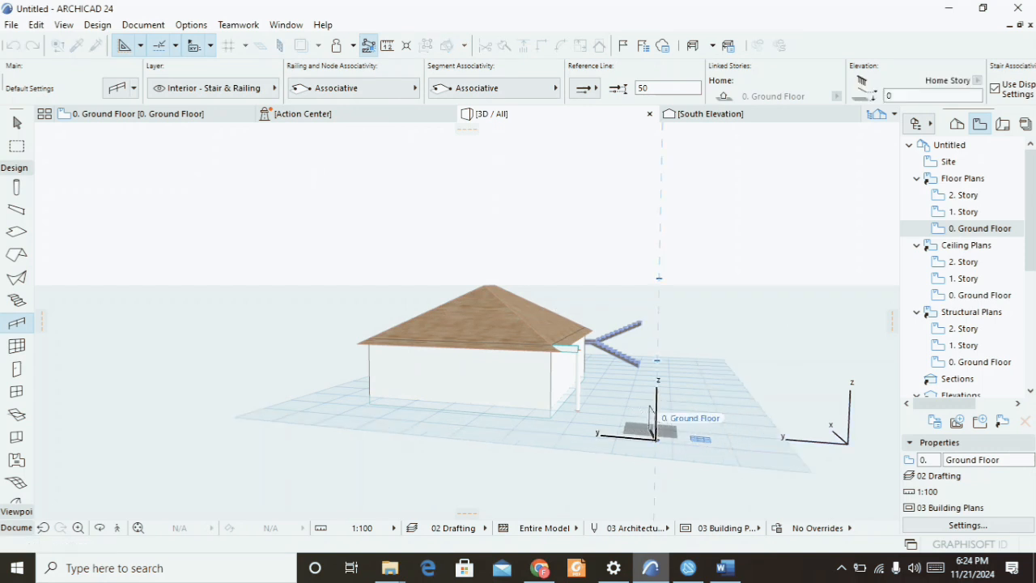
On the Ground Floor plan, draw a straight railing about 7 m long south of the building.
click(154, 114)
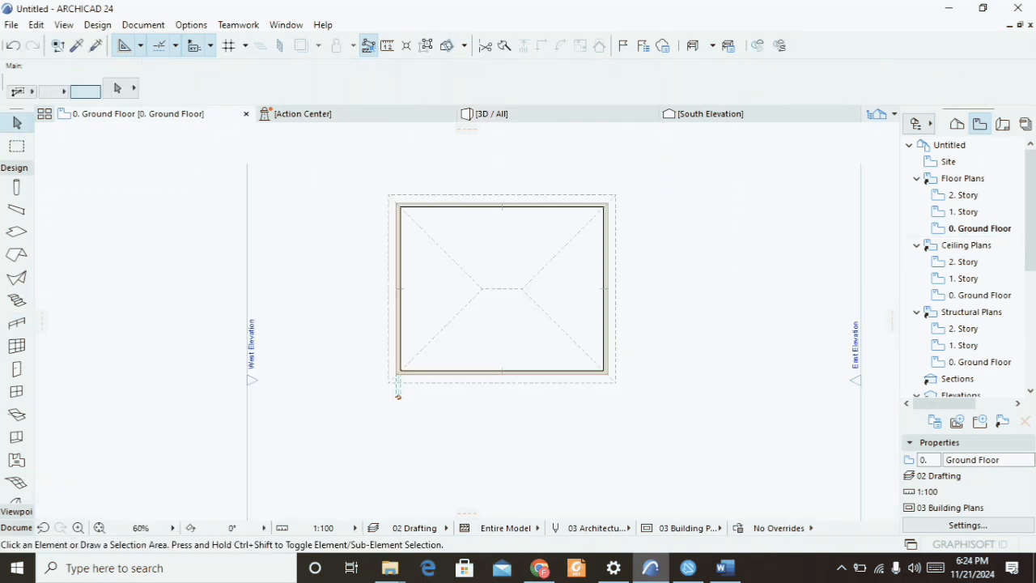
click(17, 323)
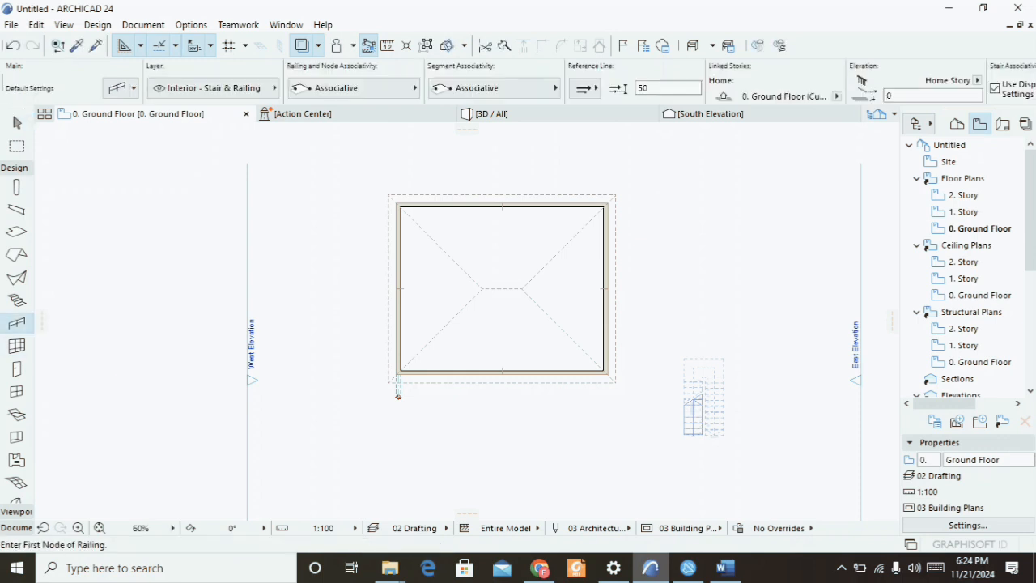
click(489, 447)
click(589, 446)
click(589, 446)
click(365, 466)
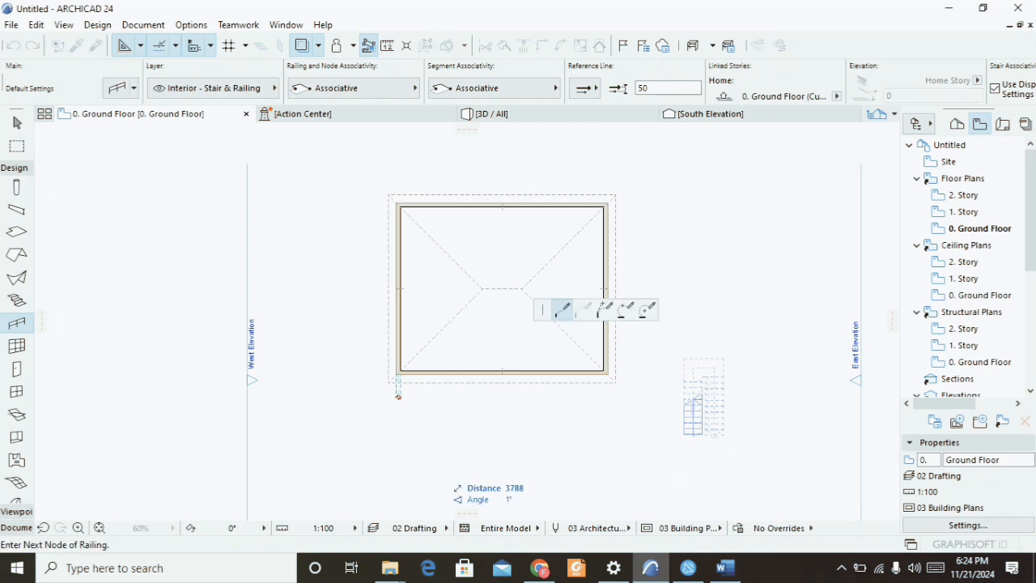
double_click(494, 466)
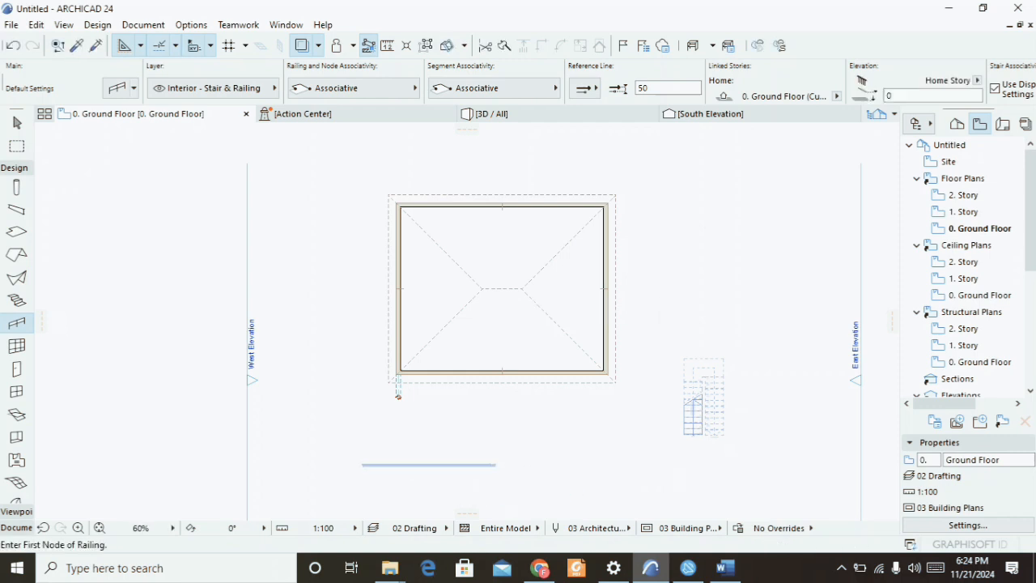
Switch to 3D and orbit and zoom around the new glass railing to inspect it.
key(F3)
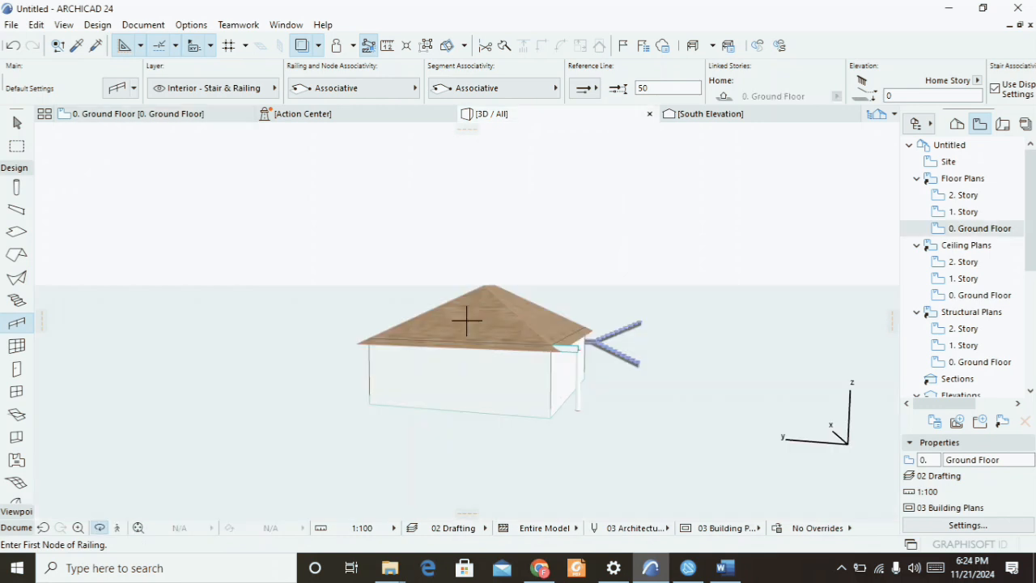
scroll(684, 427, up, 1)
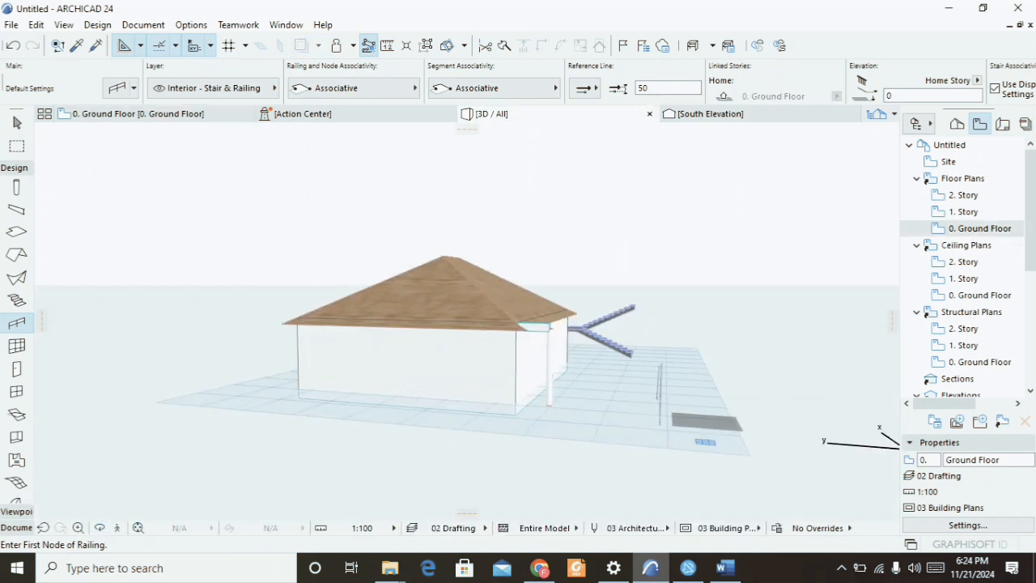
shift+middle_drag(719, 424, 656, 411)
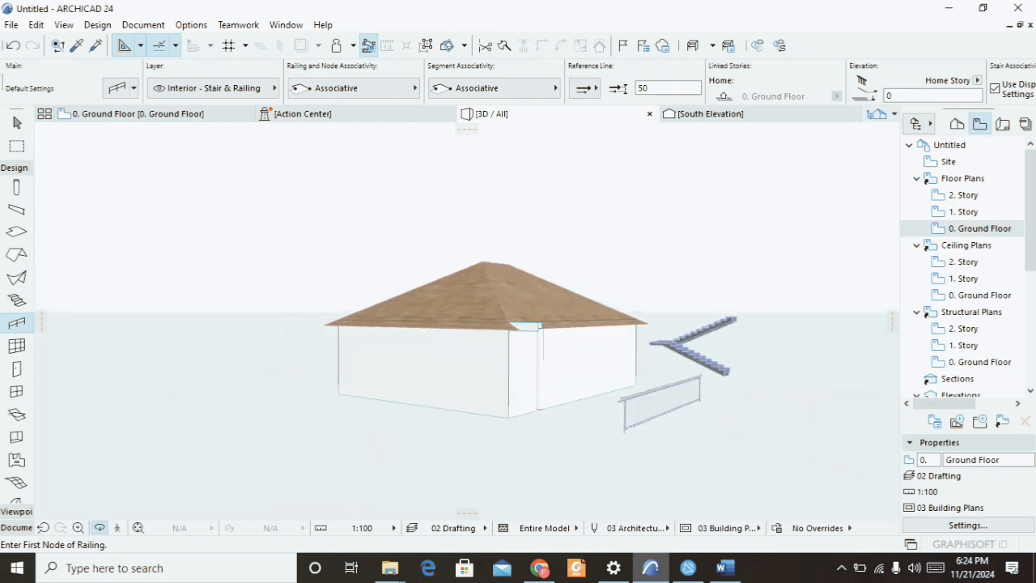
scroll(624, 381, up, 5)
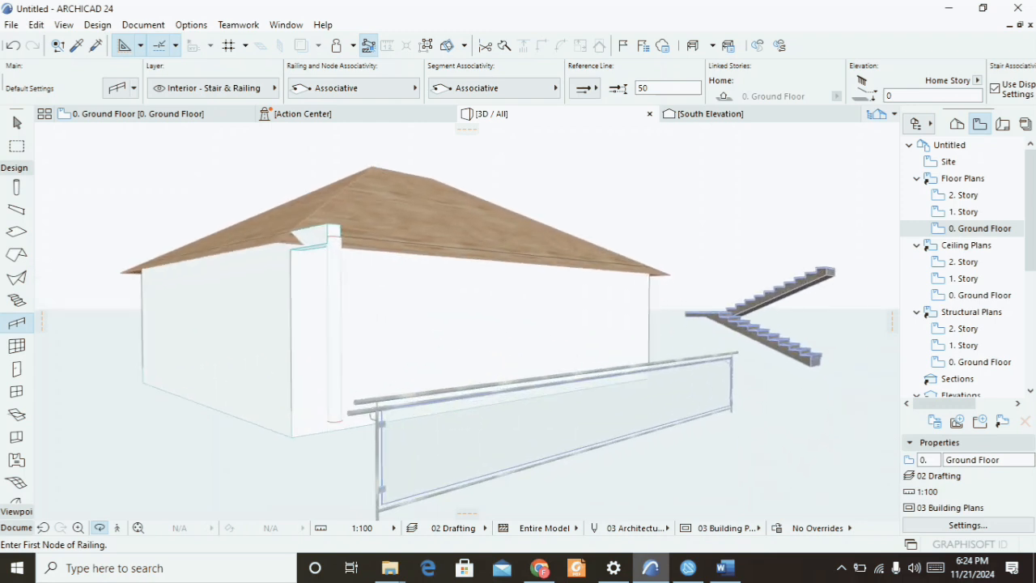
scroll(464, 319, up, 2)
scroll(464, 319, down, 6)
key(Escape)
key(Escape)
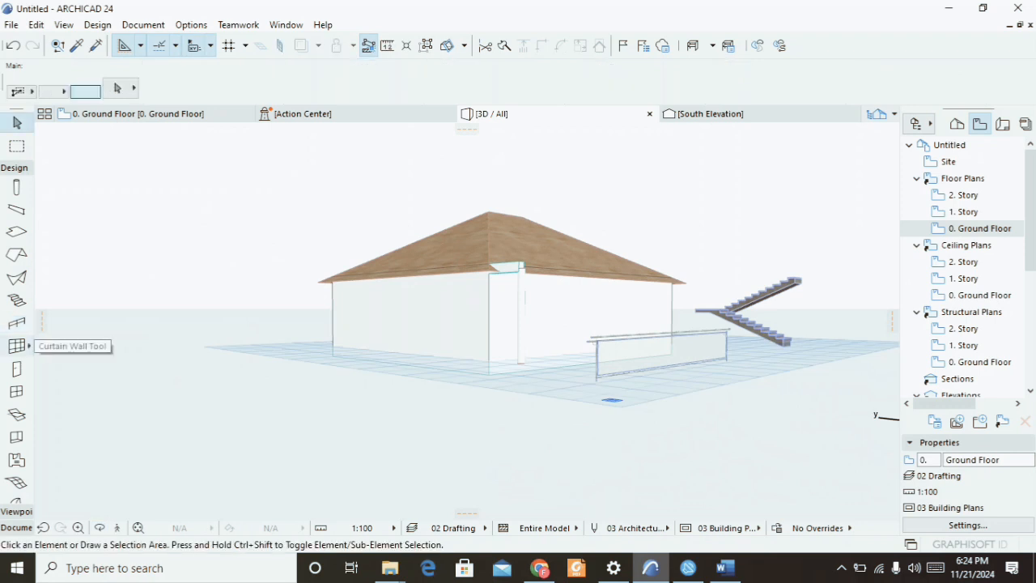
click(16, 346)
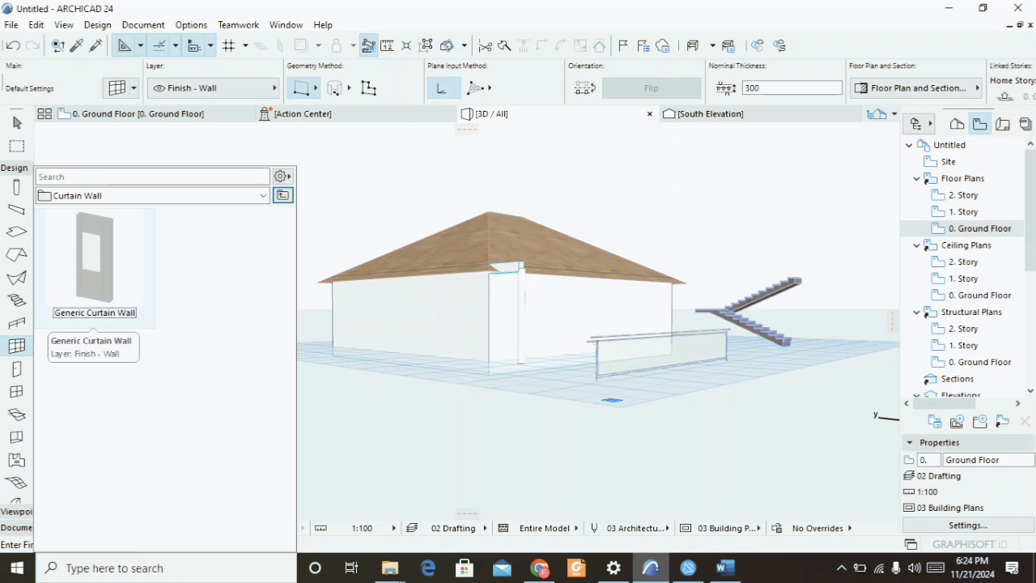
key(Escape)
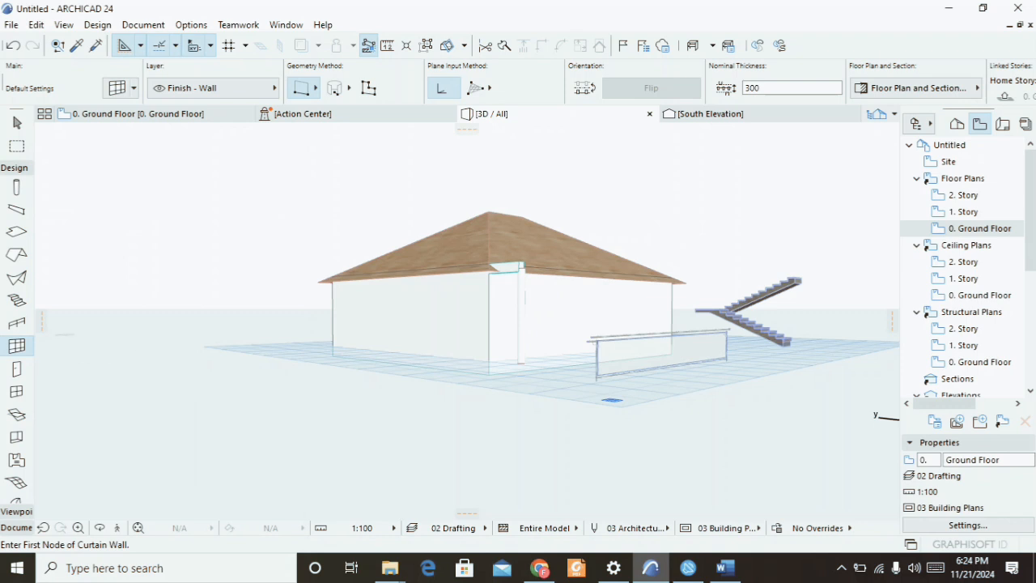
scroll(61, 198, up, 3)
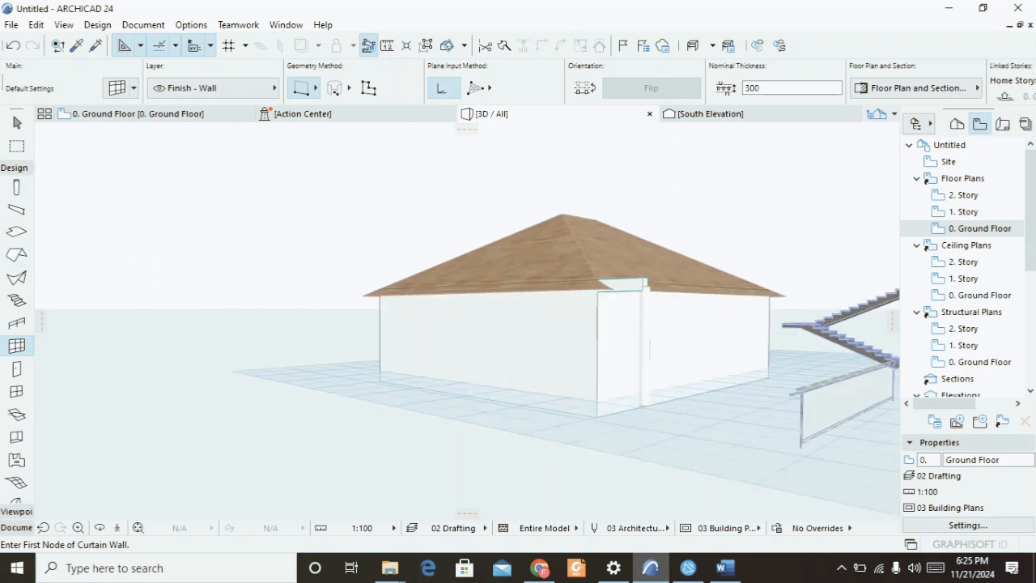
scroll(16, 189, up, 1)
scroll(16, 206, down, 5)
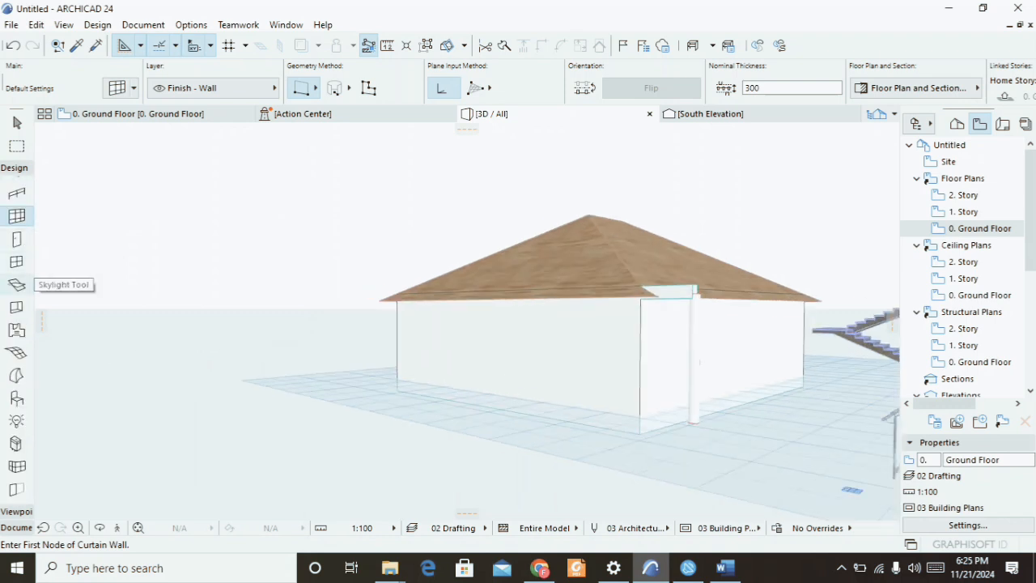
Start the Window tool and choose the 2-Sash Sliding Window 24 from the Sliding Windows 24 library folder.
click(16, 262)
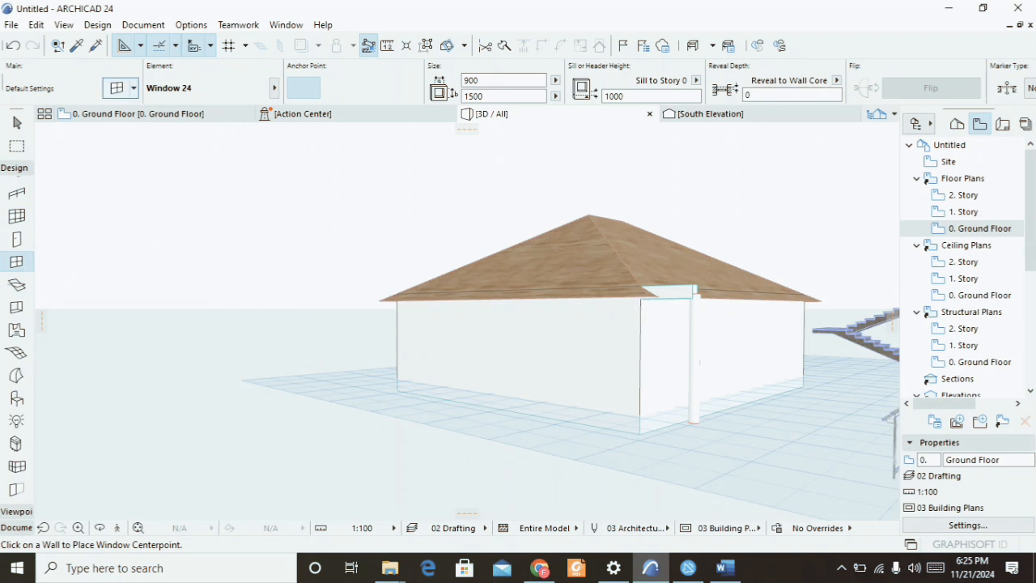
click(117, 89)
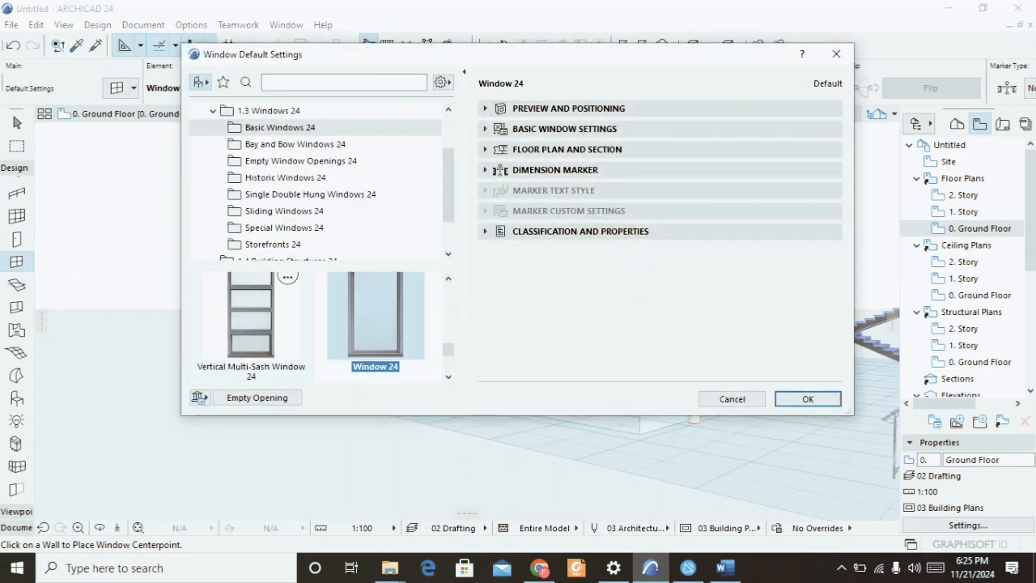
scroll(251, 332, up, 5)
scroll(288, 324, down, 5)
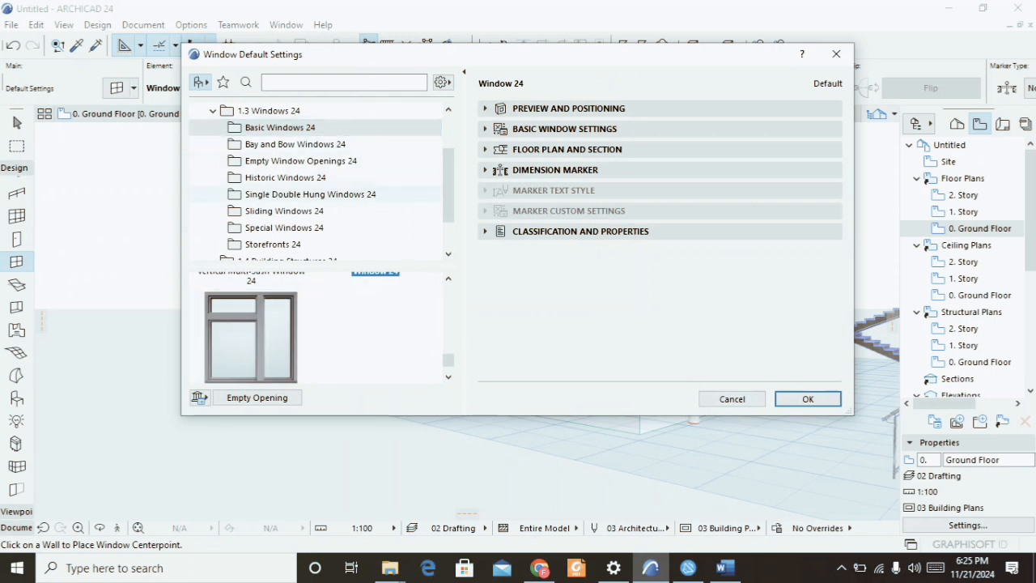
click(285, 211)
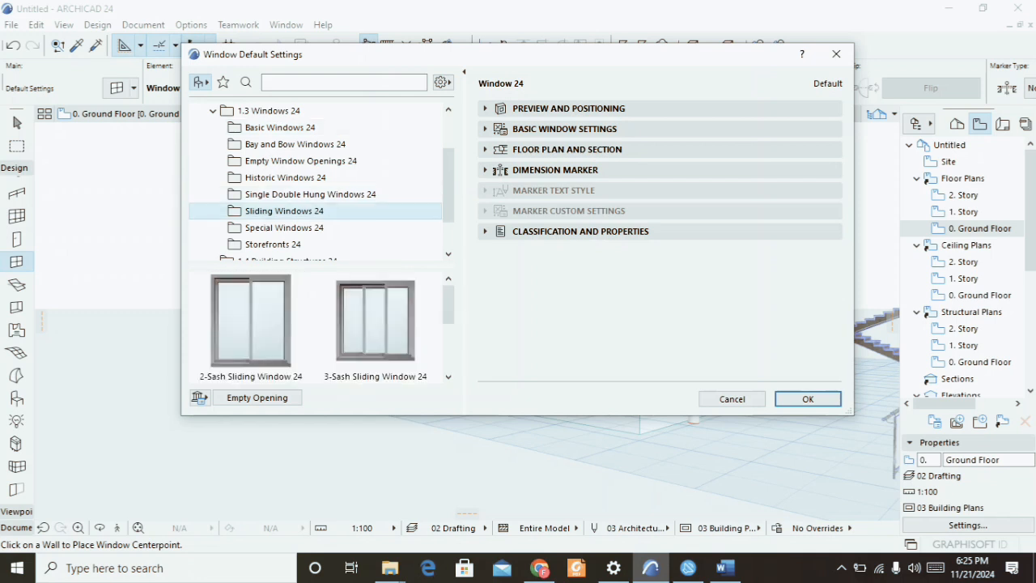
click(252, 322)
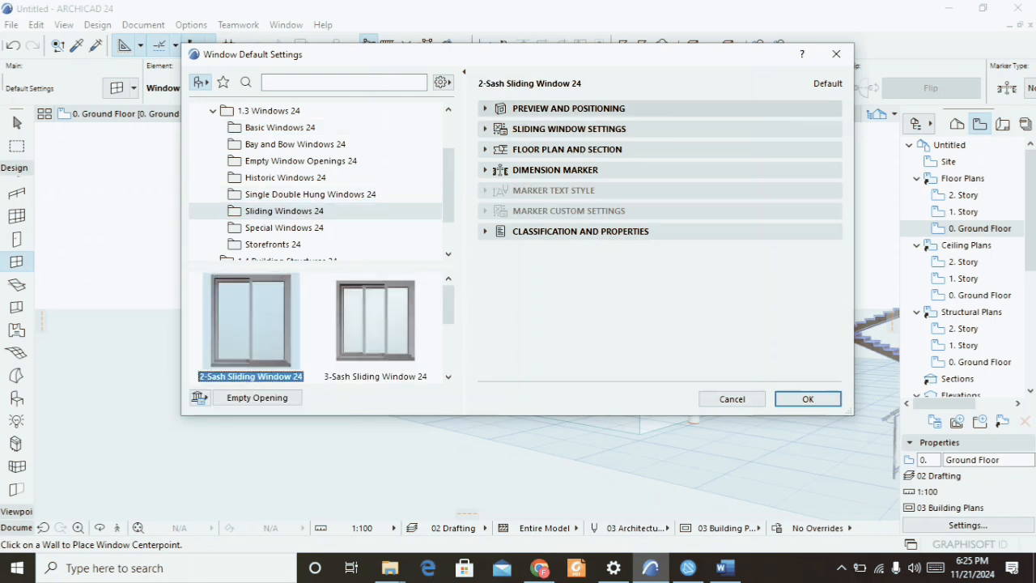
Set the sliding window's width to 1200 and height to 1200.
click(567, 108)
double_click(569, 134)
text(1200)
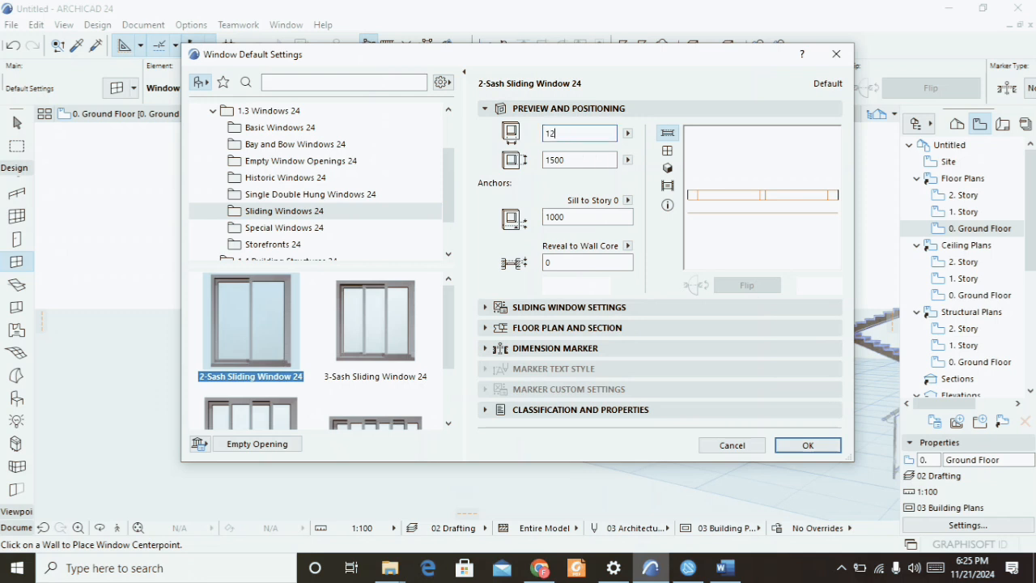
key(Tab)
text(1200)
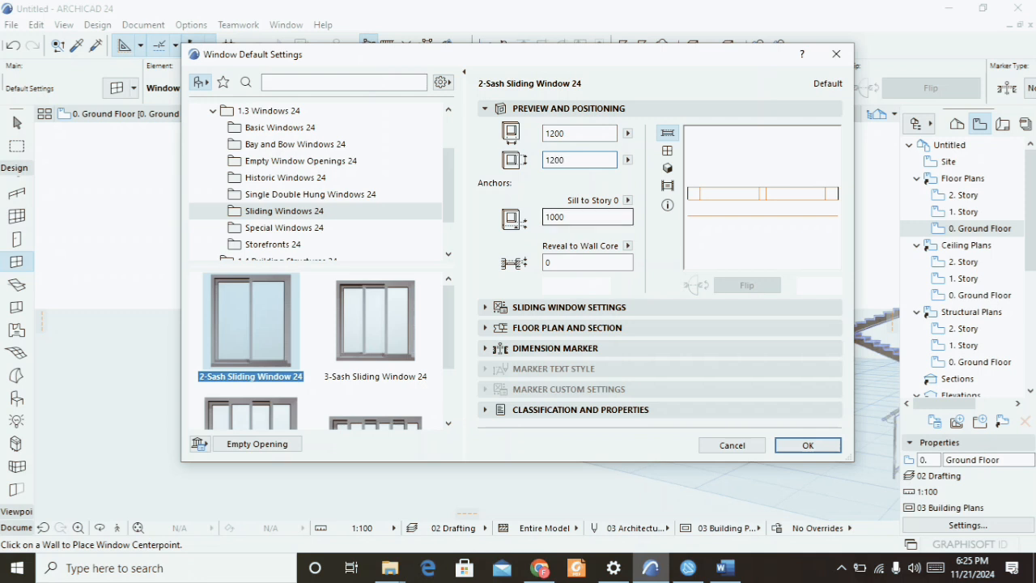
Page through the sliding window settings and set the Frame Outside surface to Metal - Aluminium, then confirm.
click(569, 307)
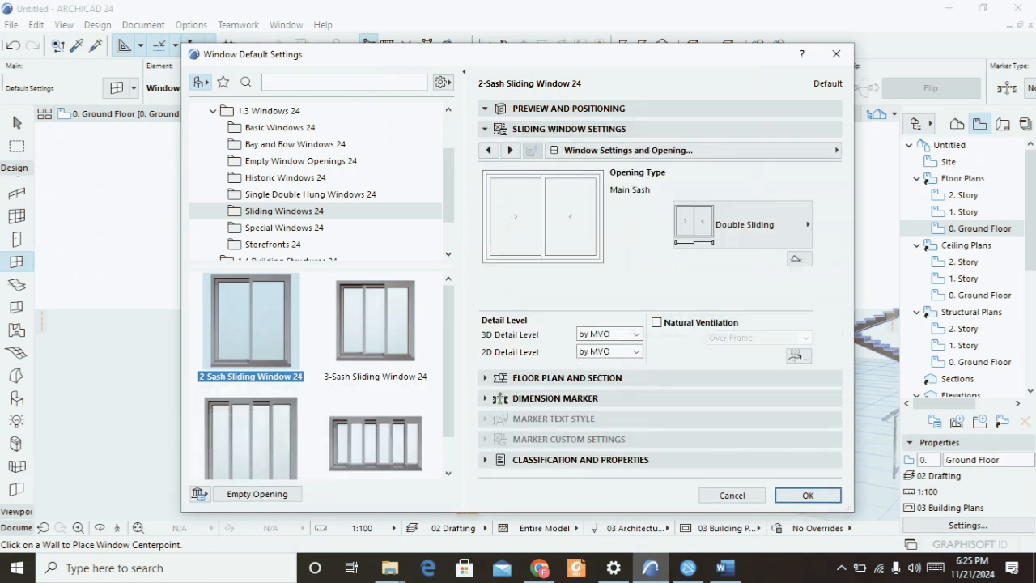
click(510, 150)
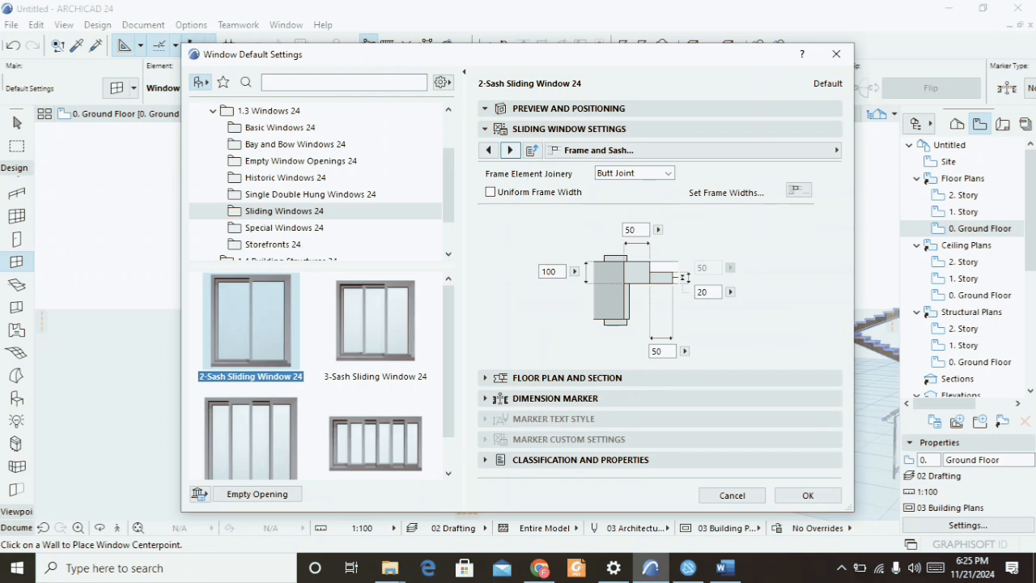
click(510, 150)
click(488, 150)
click(510, 150)
click(510, 150)
click(510, 150)
click(510, 150)
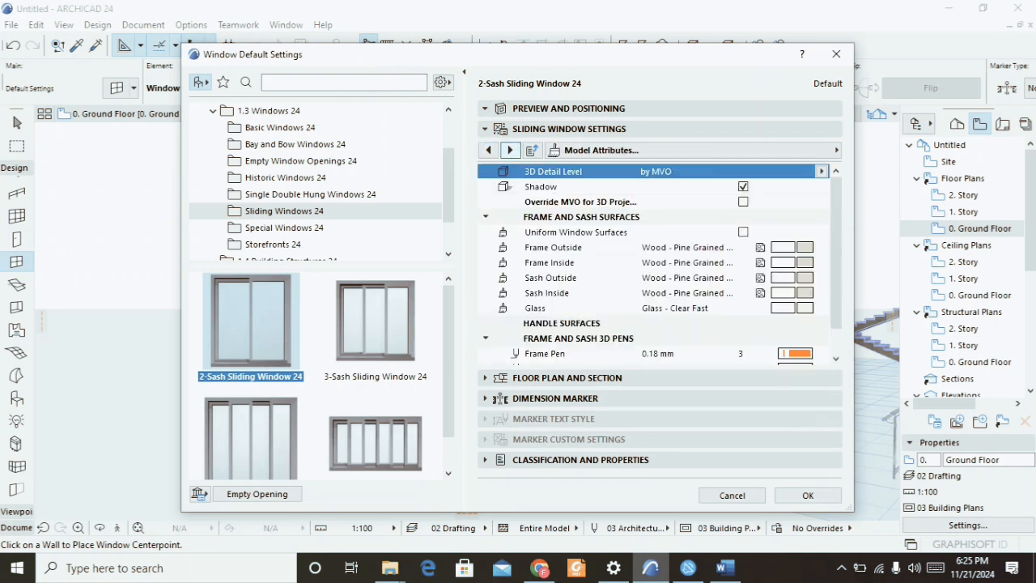
click(688, 247)
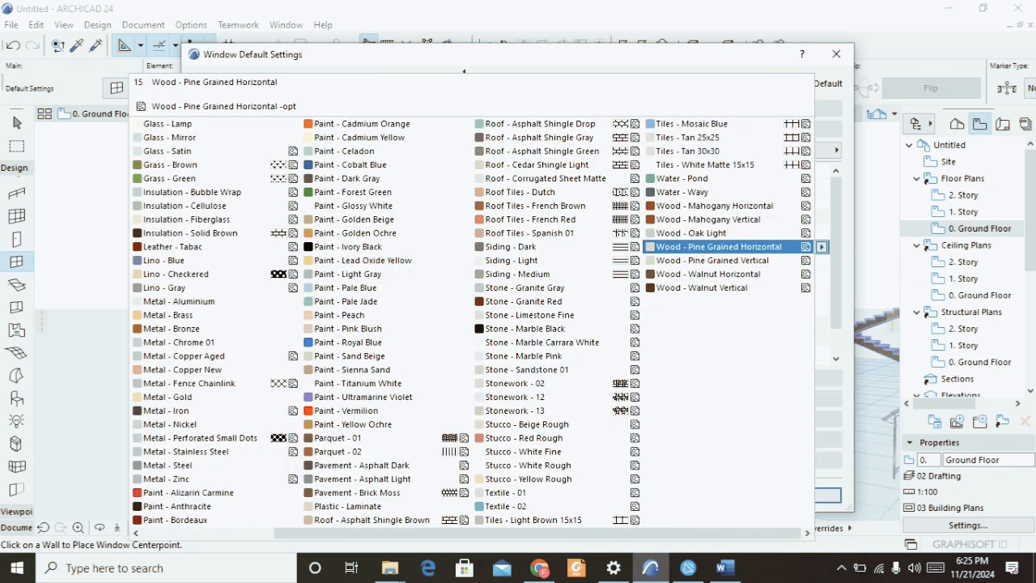
click(179, 301)
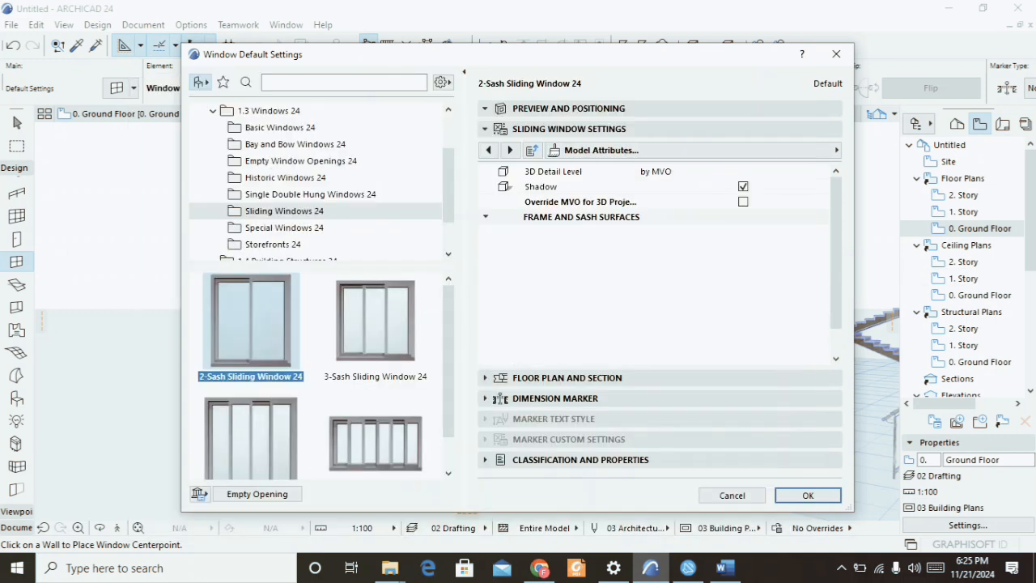
click(808, 494)
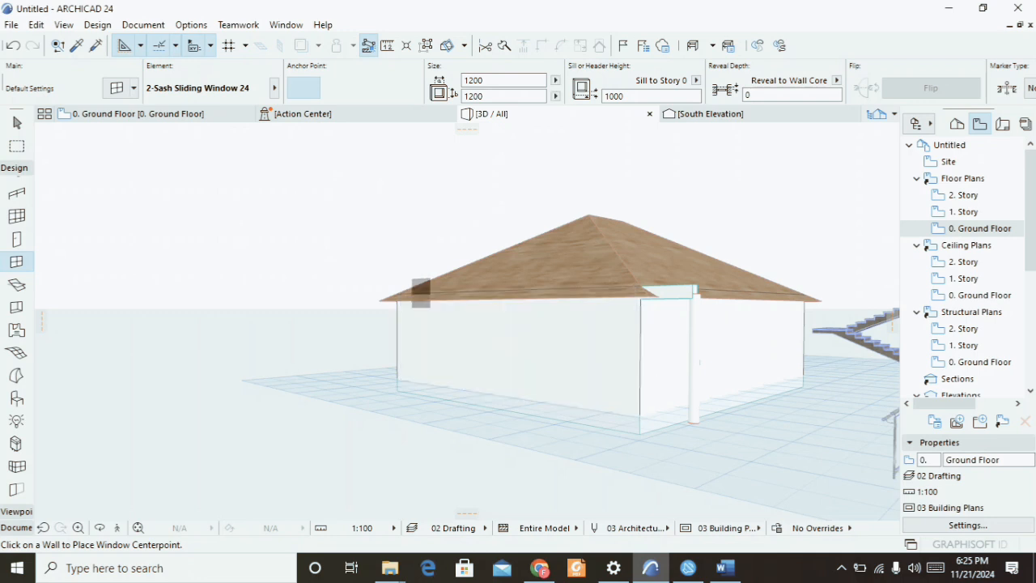
On the ground floor plan, place a 2-Sash Sliding Window centred in each of the two side walls, setting their opening sides.
key(F2)
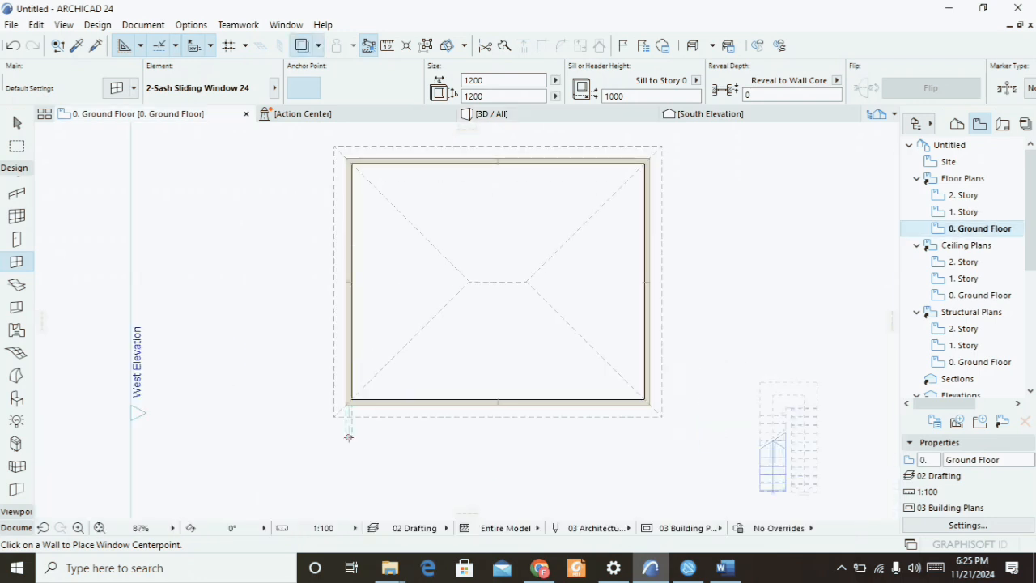
scroll(348, 437, up, 3)
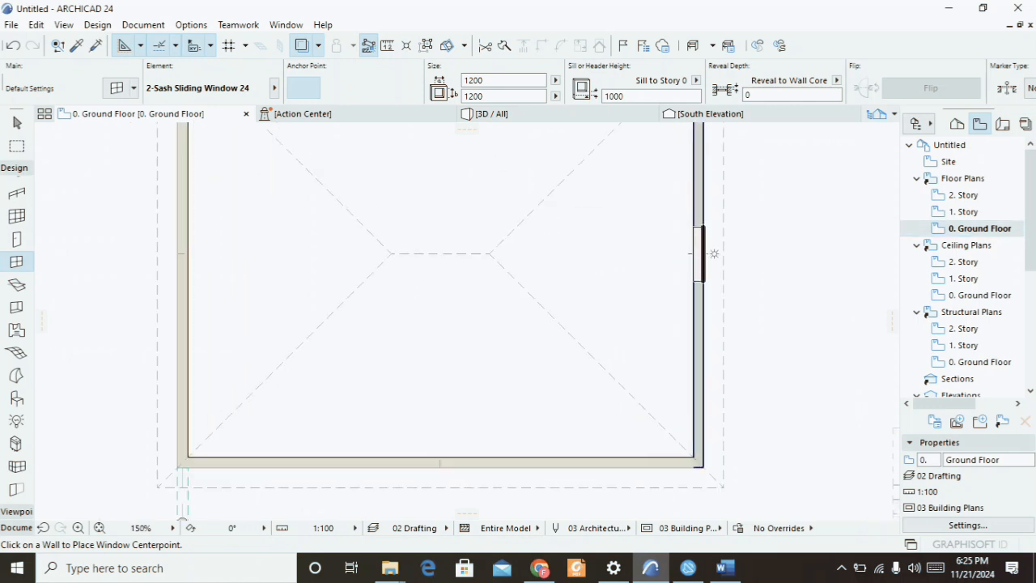
click(712, 254)
click(680, 292)
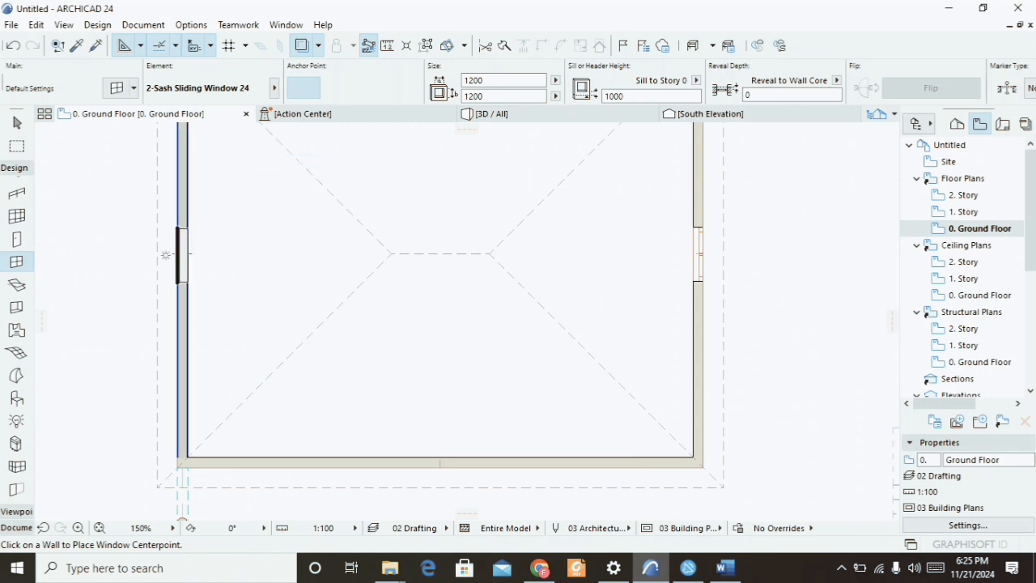
click(165, 253)
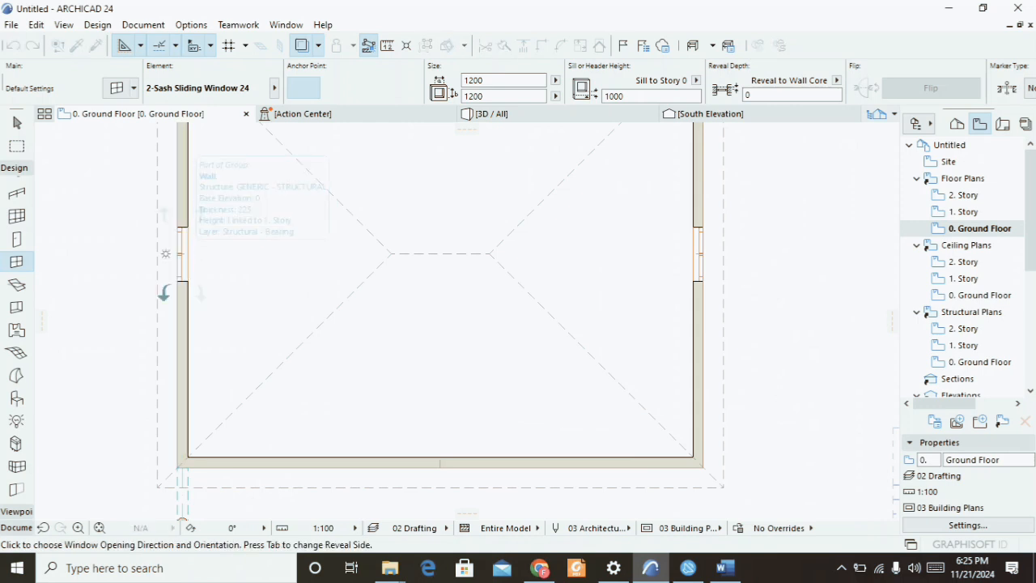
click(194, 283)
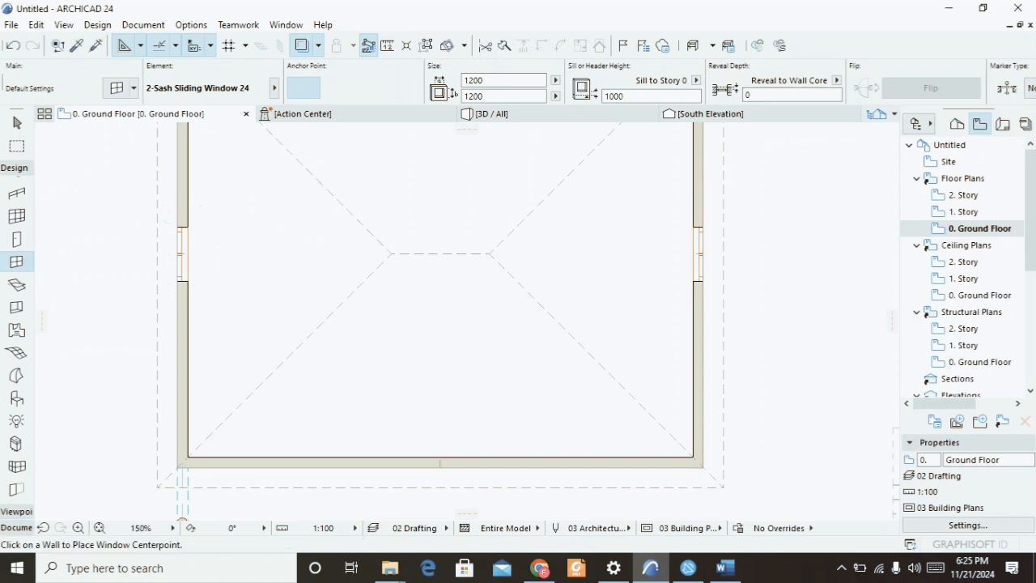
Switch to the 3D view and zoom in on the new side wall window to inspect it.
click(492, 113)
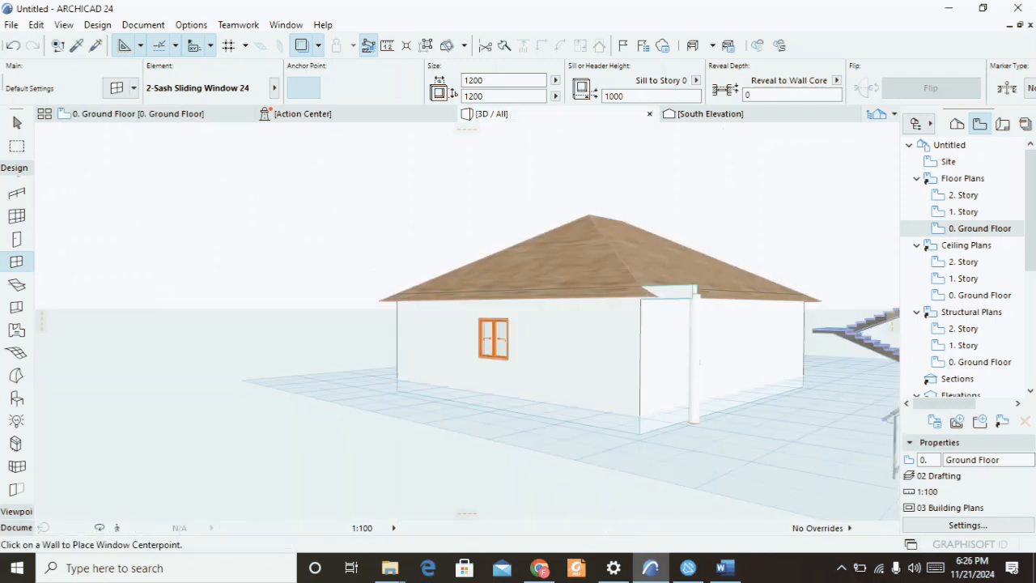
scroll(494, 328, up, 5)
scroll(496, 330, up, 5)
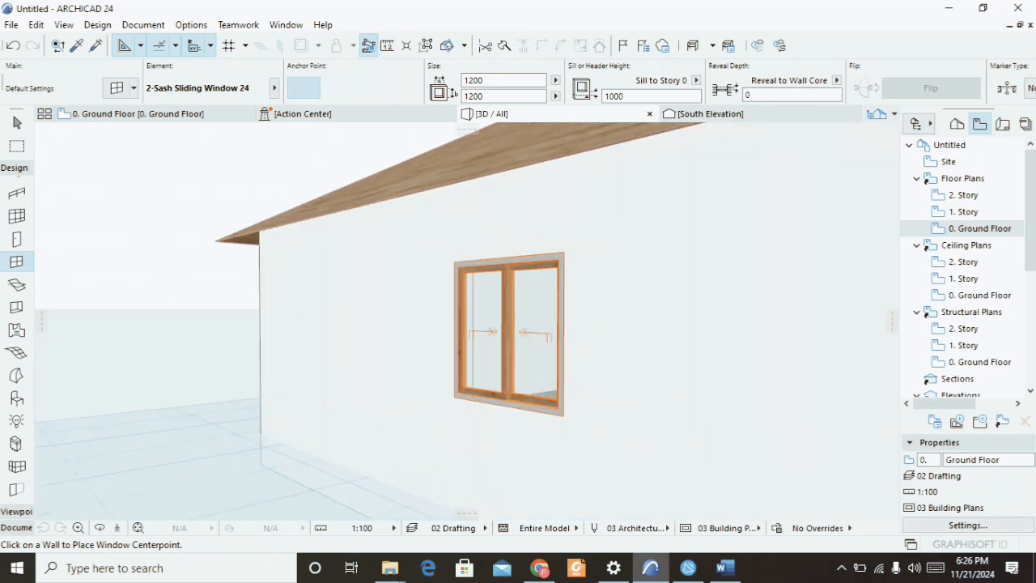
scroll(494, 328, up, 3)
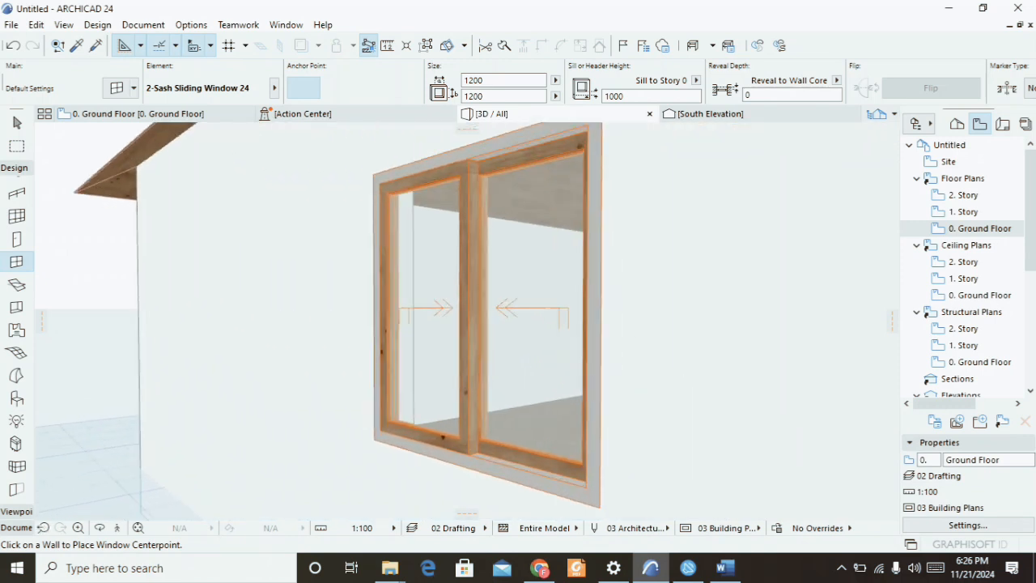
scroll(494, 328, down, 5)
scroll(451, 300, down, 6)
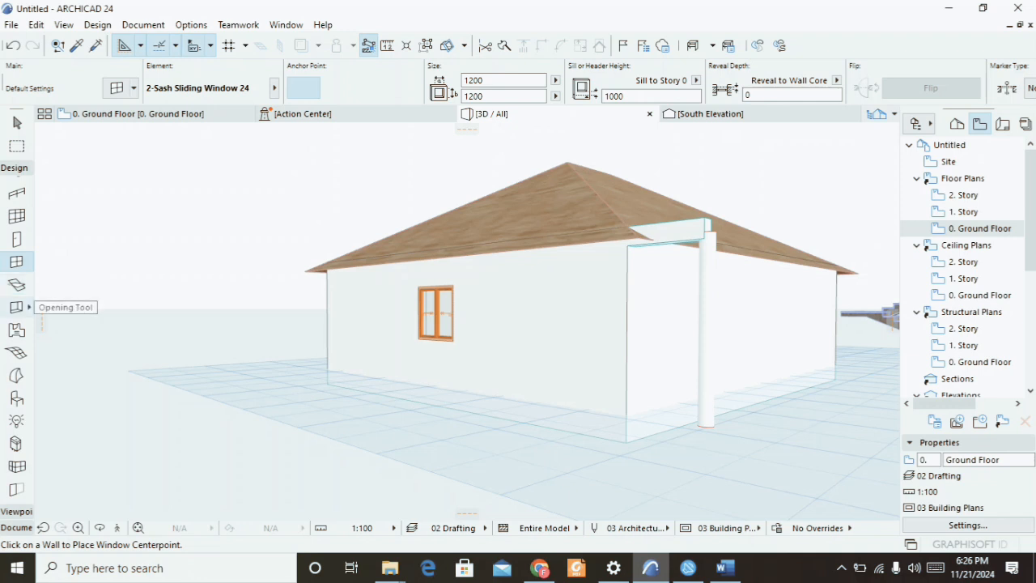
Start the Mesh tool and draw a rectangular terrain mesh enclosing the whole house on the ground floor plan.
click(16, 353)
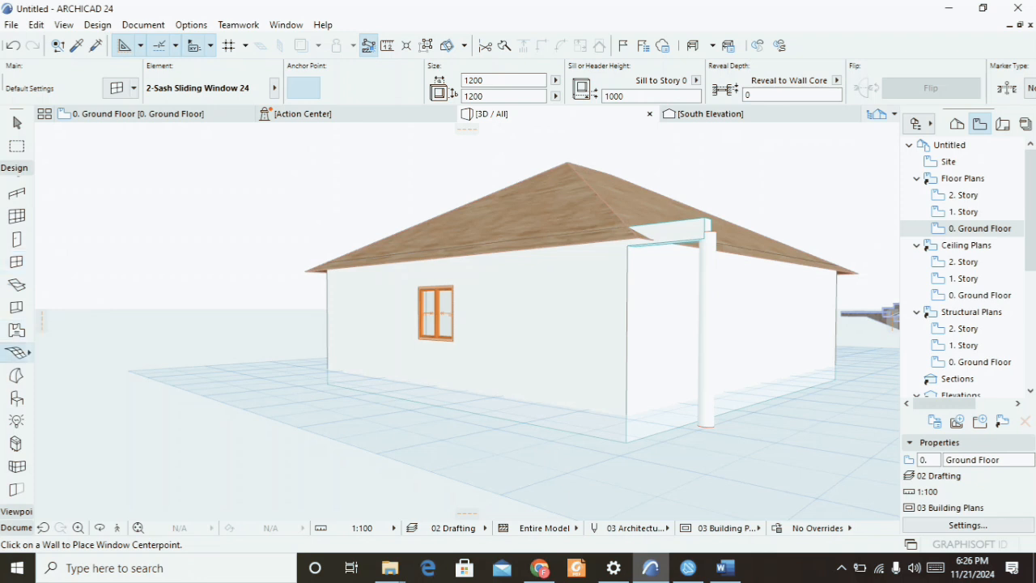
scroll(122, 394, down, 5)
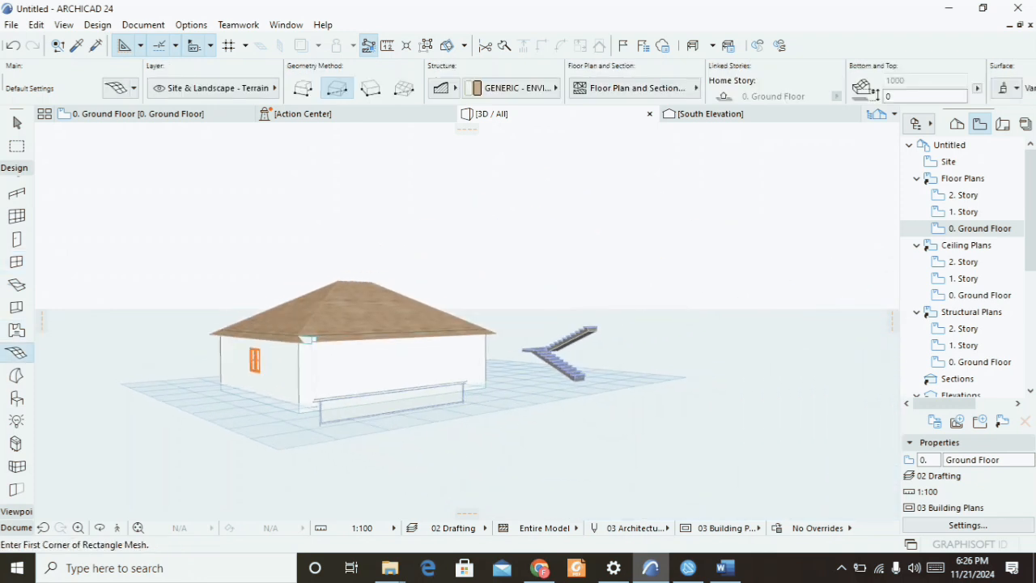
scroll(416, 462, up, 3)
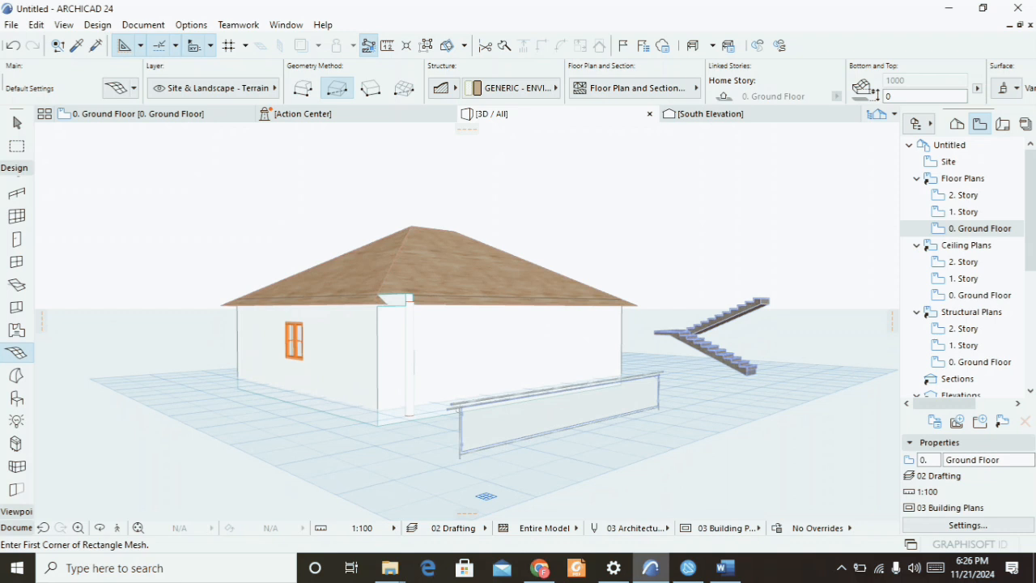
scroll(486, 497, up, 1)
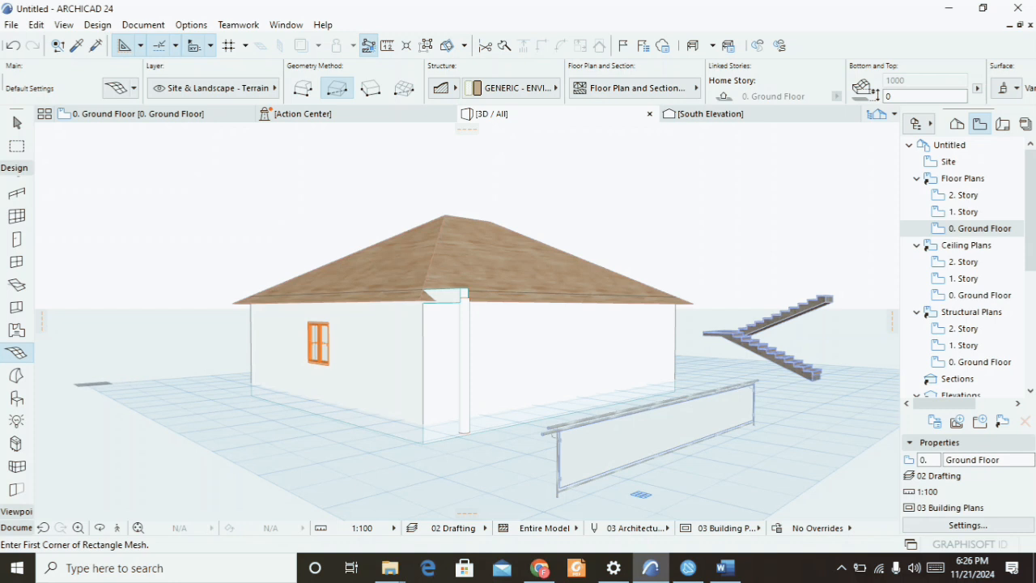
click(137, 113)
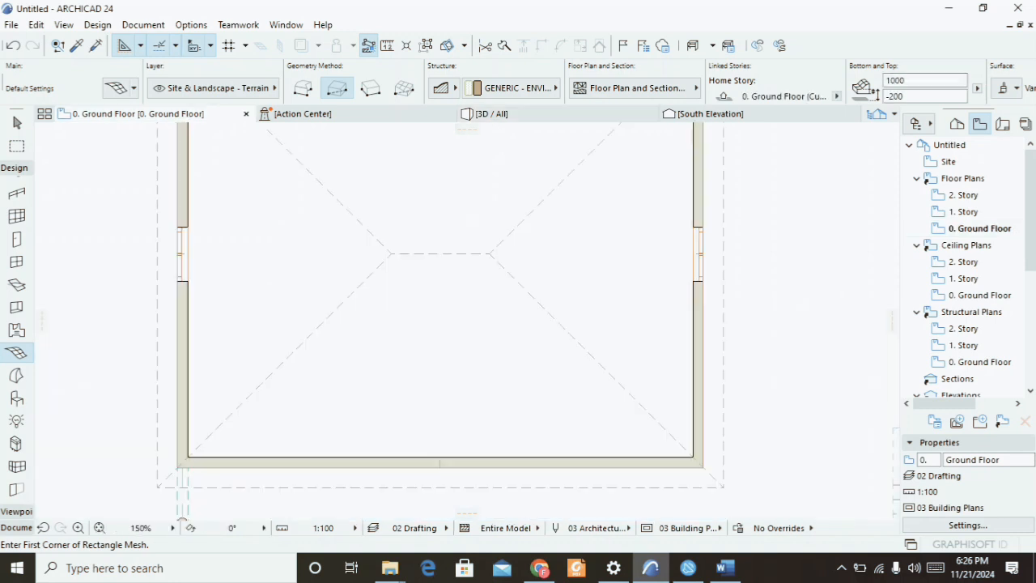
scroll(263, 386, down, 6)
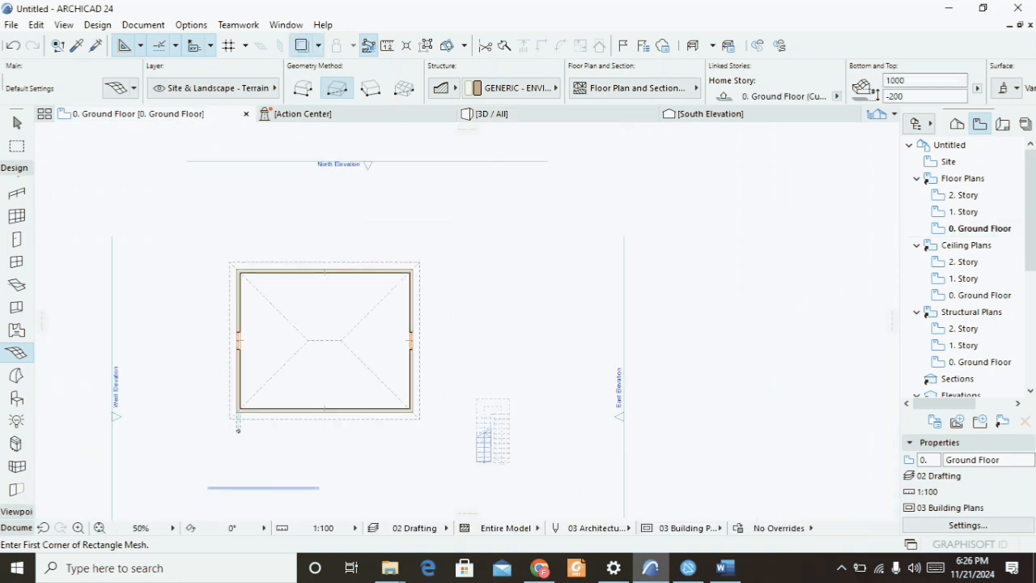
click(192, 231)
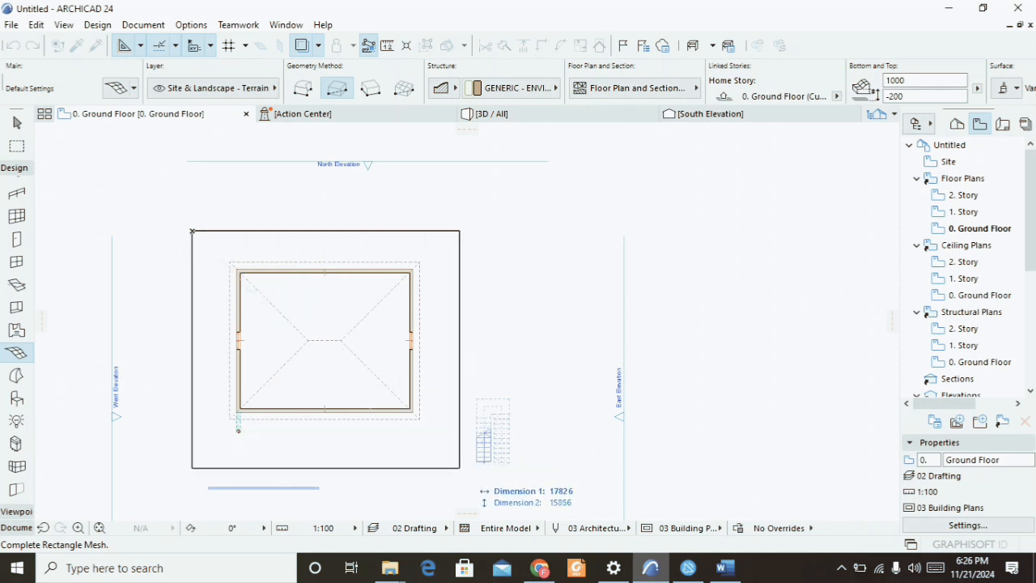
click(511, 484)
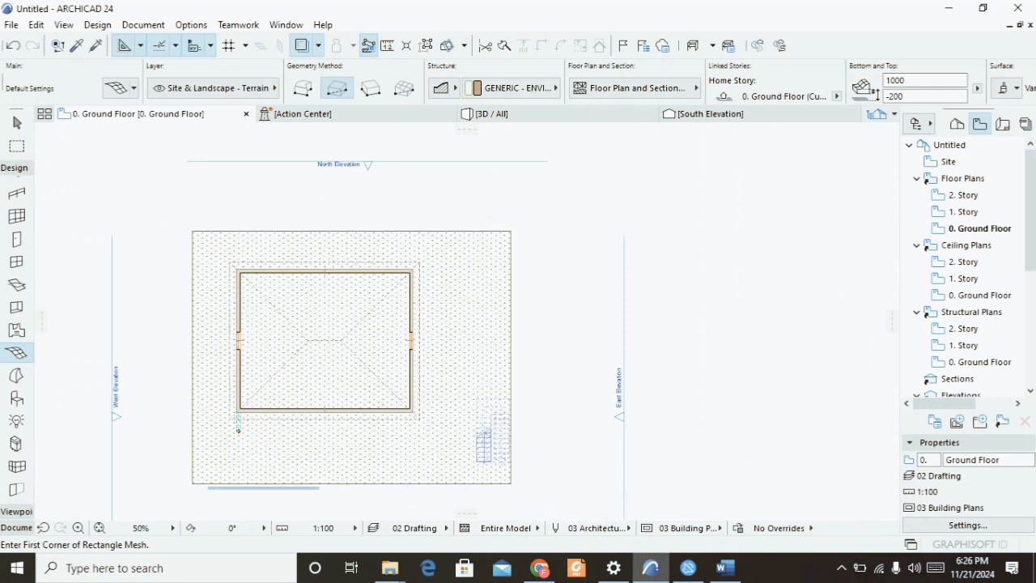
Switch to 3D, zoom and orbit around the model to inspect the new terrain mesh.
click(492, 113)
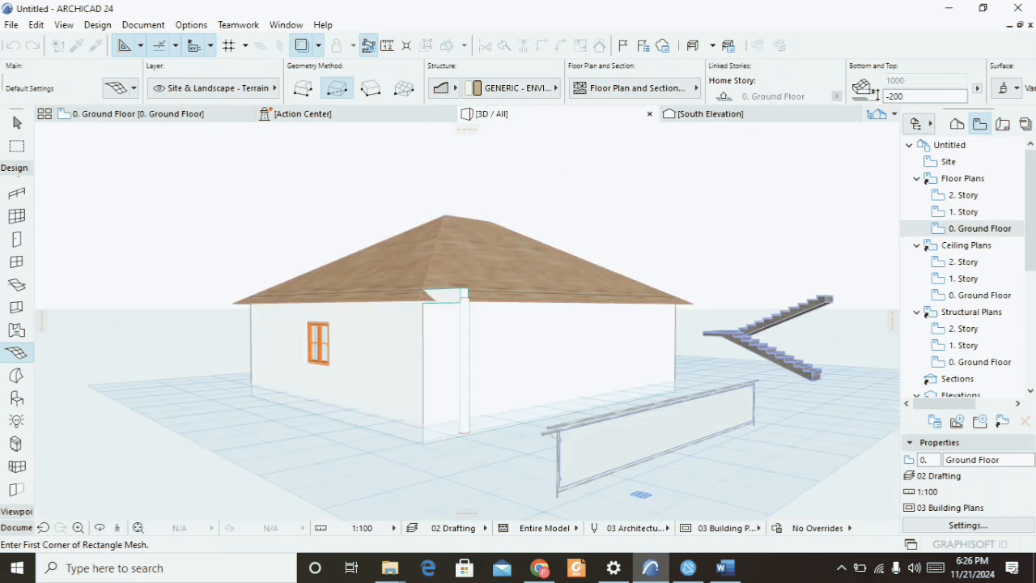
scroll(467, 198, down, 3)
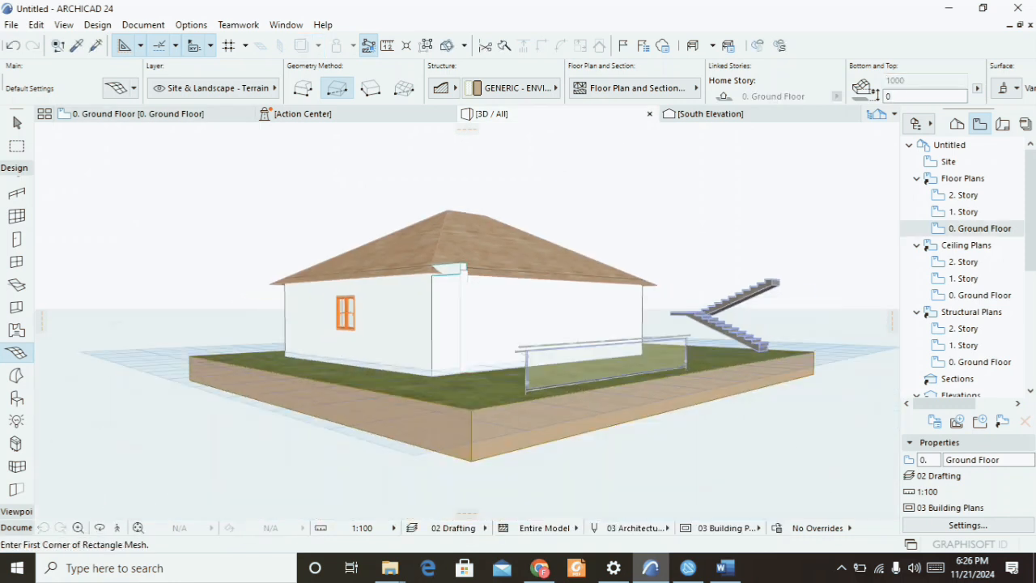
scroll(421, 392, up, 4)
scroll(399, 355, up, 3)
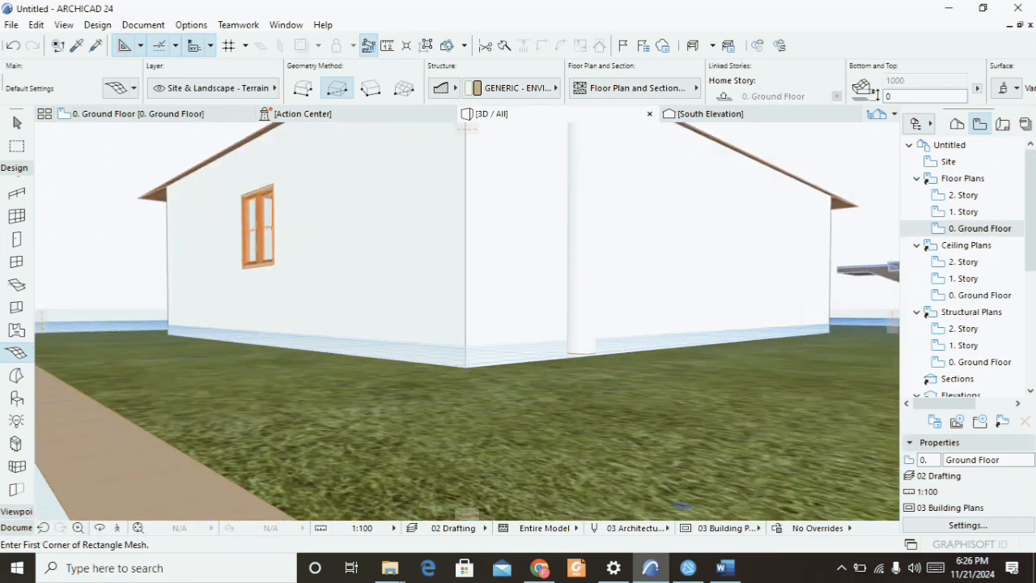
shift+middle_drag(238, 380, 324, 404)
scroll(703, 410, down, 5)
shift+middle_drag(703, 410, 486, 348)
scroll(262, 361, down, 3)
drag(599, 324, 688, 348)
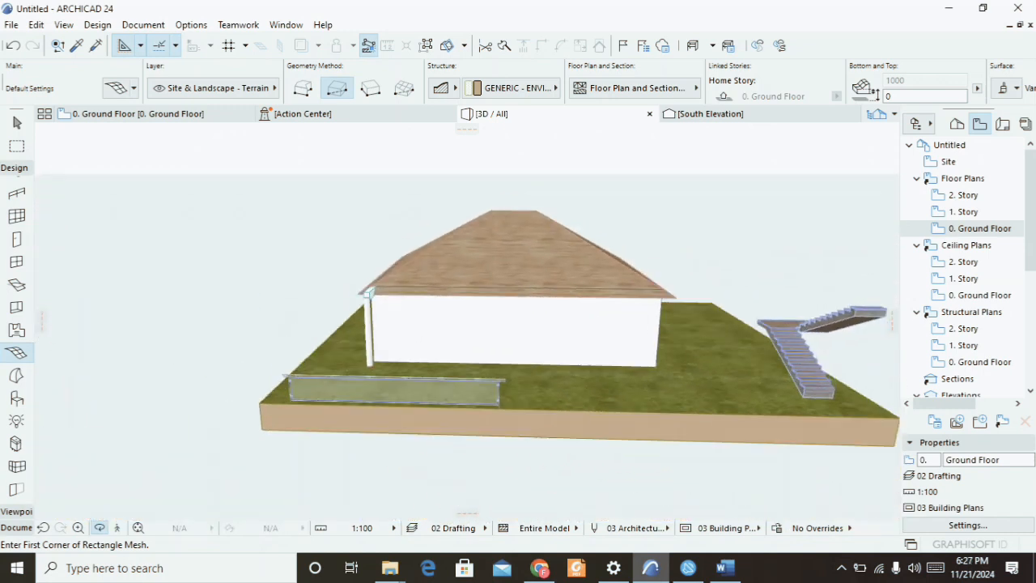
scroll(91, 306, down, 3)
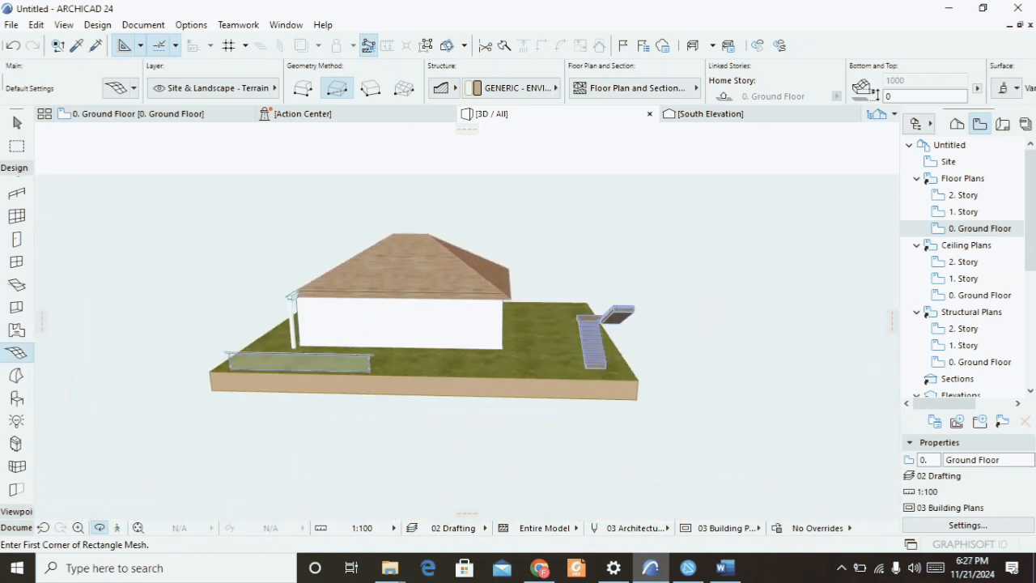
key(Escape)
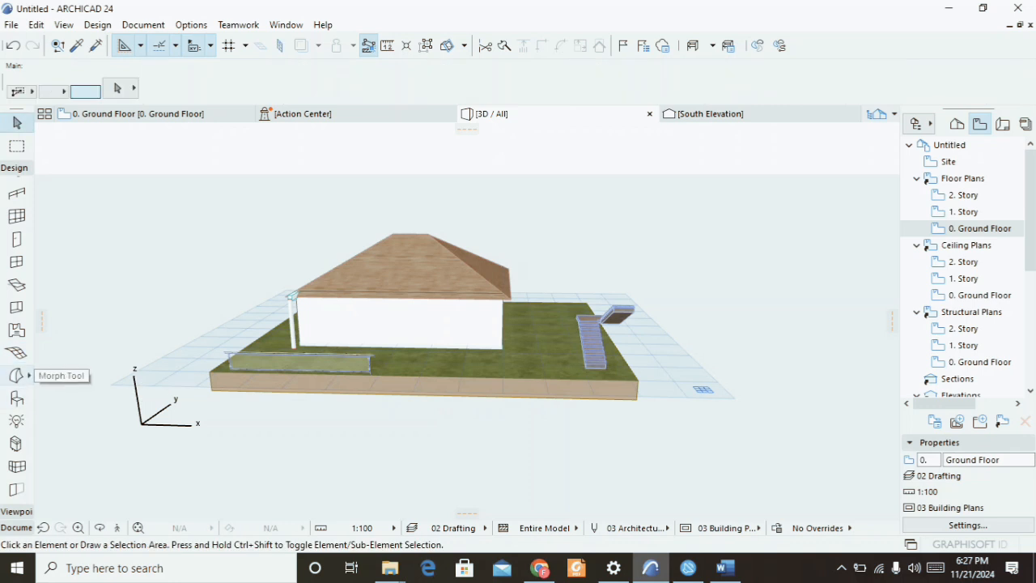
Try to draw a triangular morph polygon beside the terrain corner with the Morph tool.
click(16, 375)
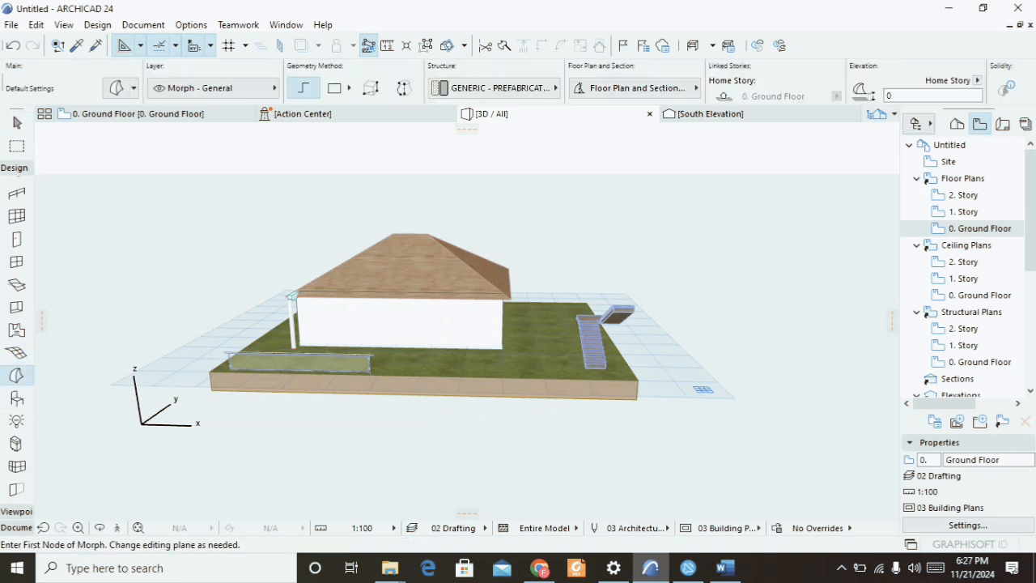
scroll(209, 387, up, 2)
scroll(212, 340, up, 1)
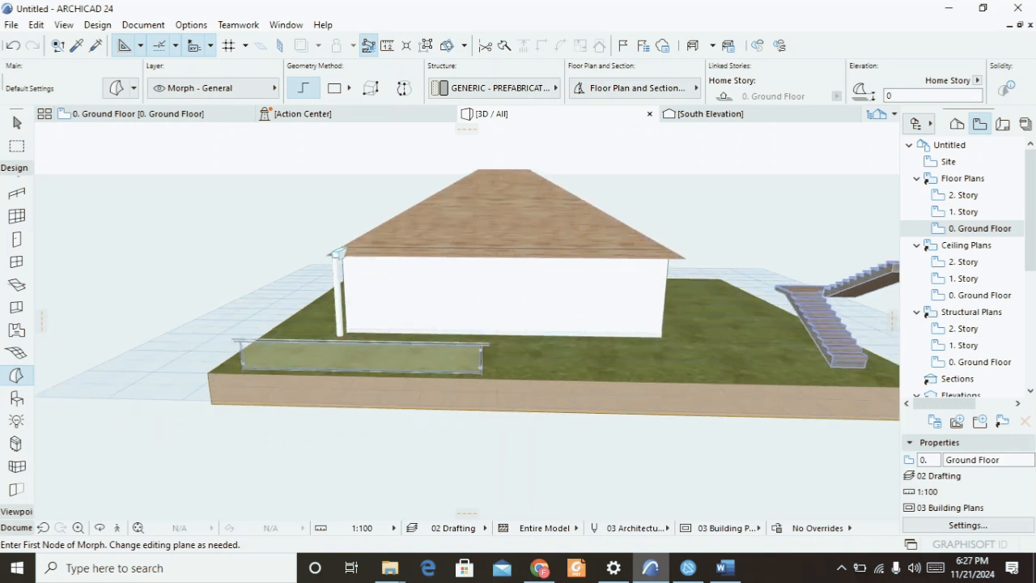
click(113, 355)
click(120, 399)
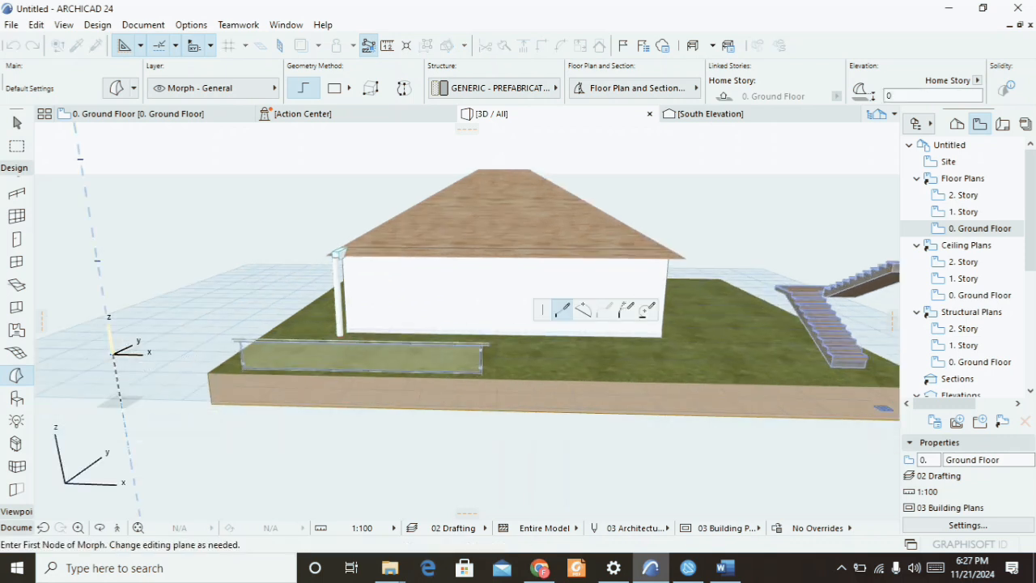
click(206, 446)
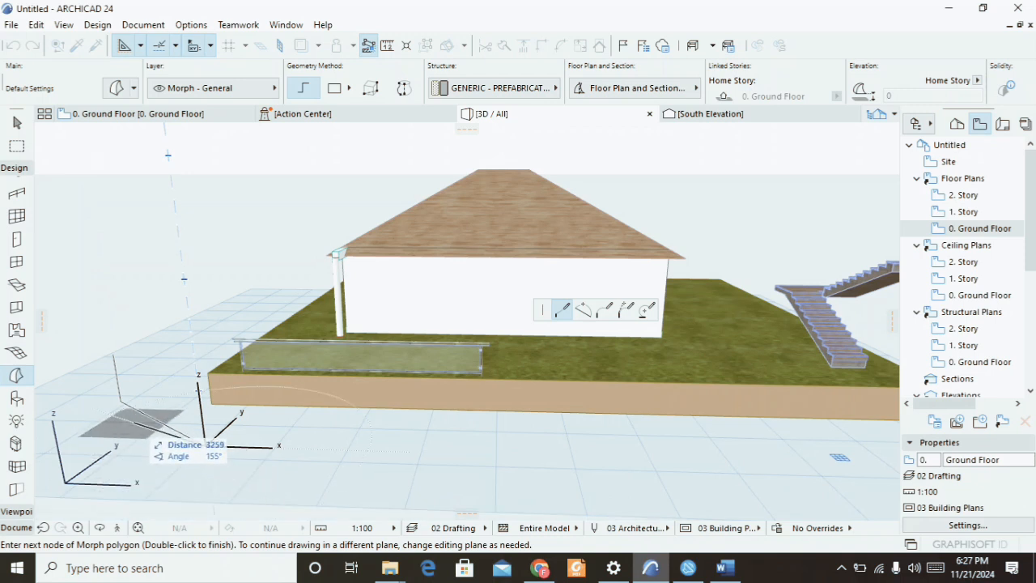
click(114, 355)
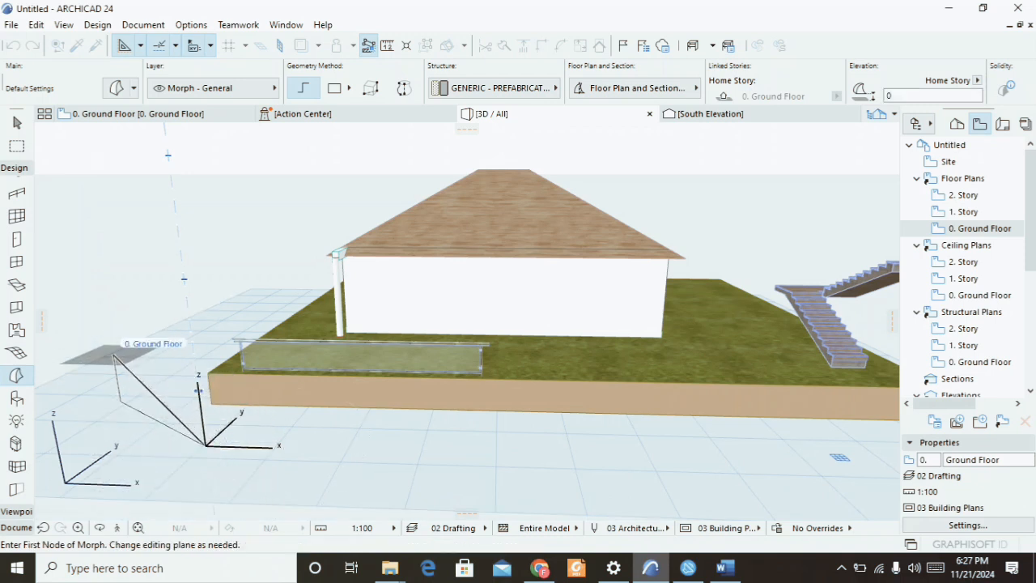
key(Escape)
Select and delete the stray triangular morph.
scroll(152, 429, up, 1)
scroll(146, 413, up, 3)
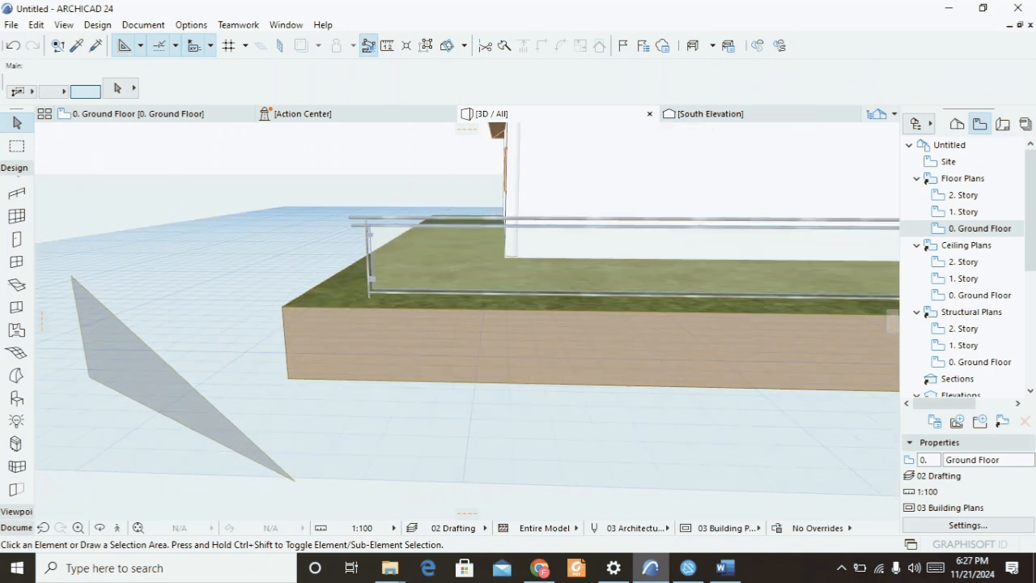
click(147, 397)
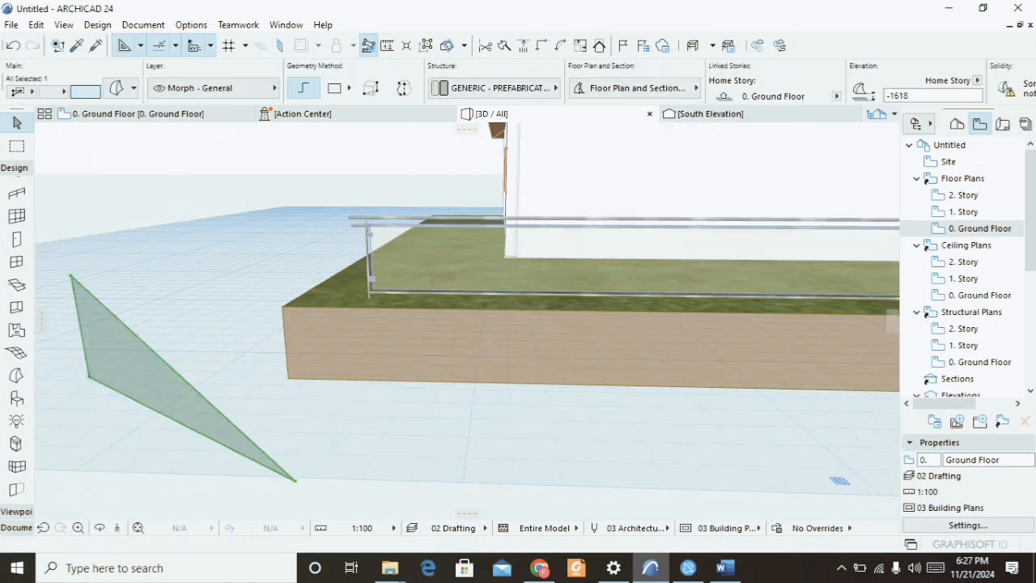
key(Delete)
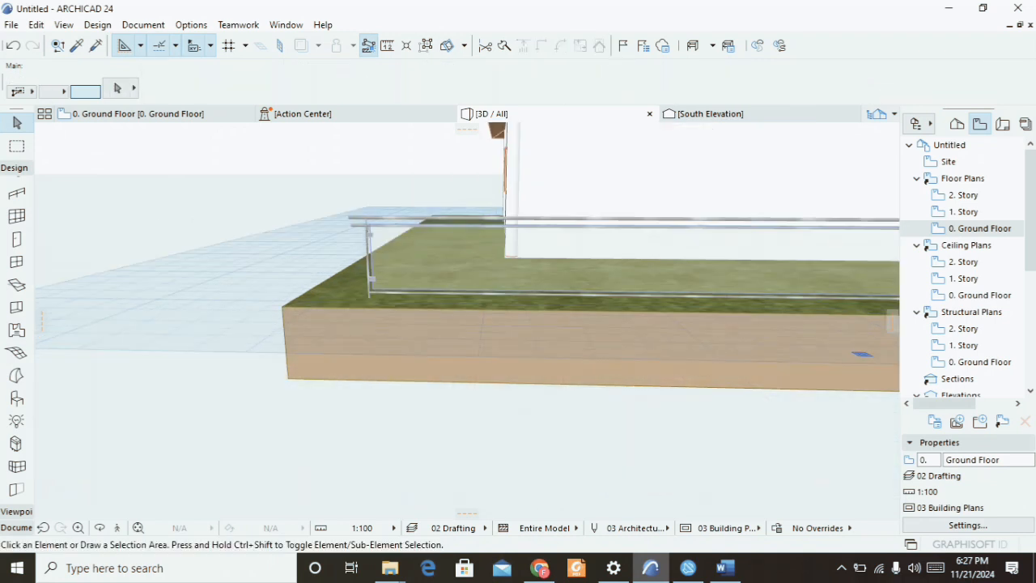
Open the Object tool's default settings and browse the chair and bed objects in the furnishing library.
scroll(149, 348, down, 2)
click(16, 398)
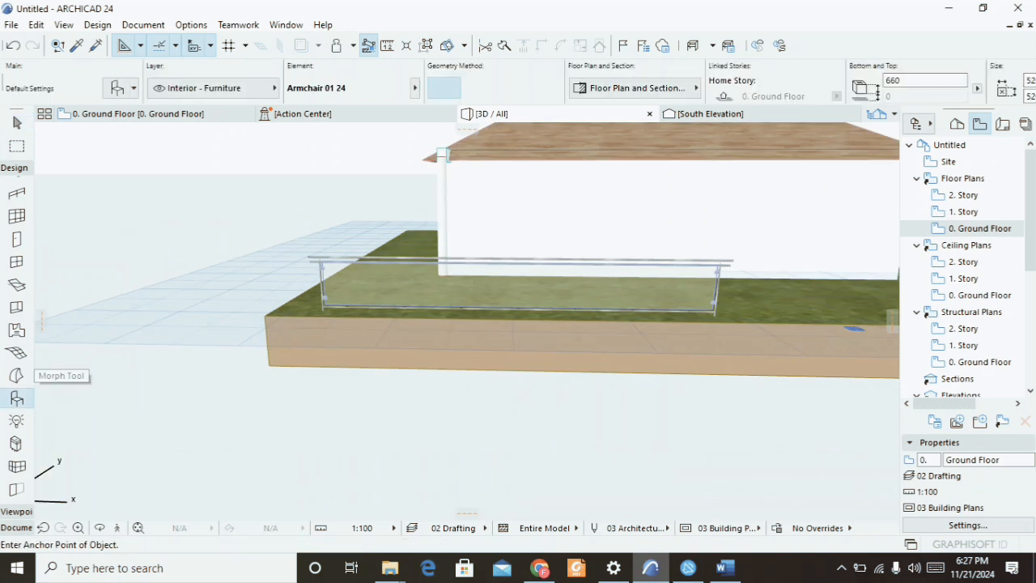
click(118, 88)
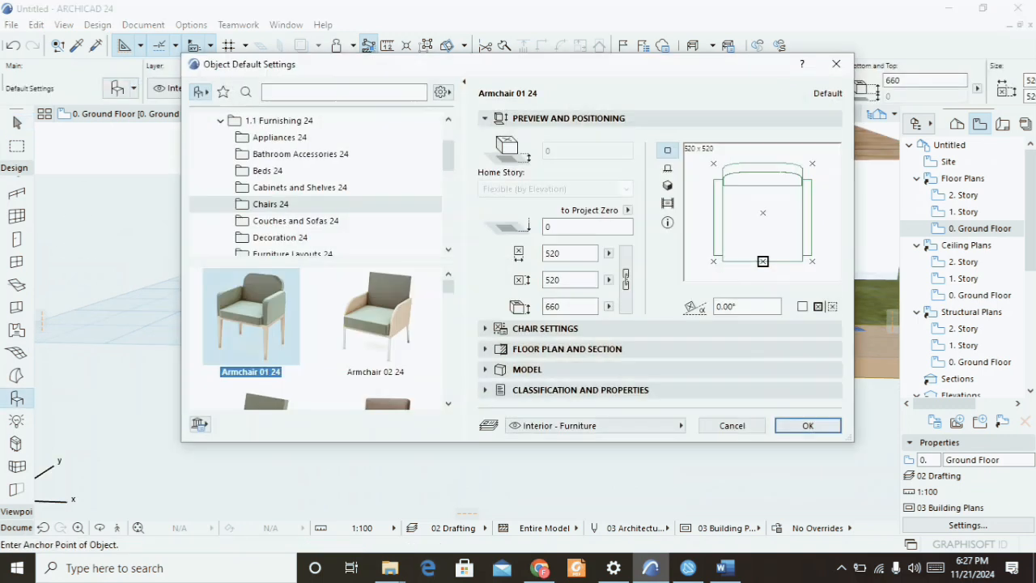
scroll(299, 340, down, 1)
scroll(284, 340, up, 1)
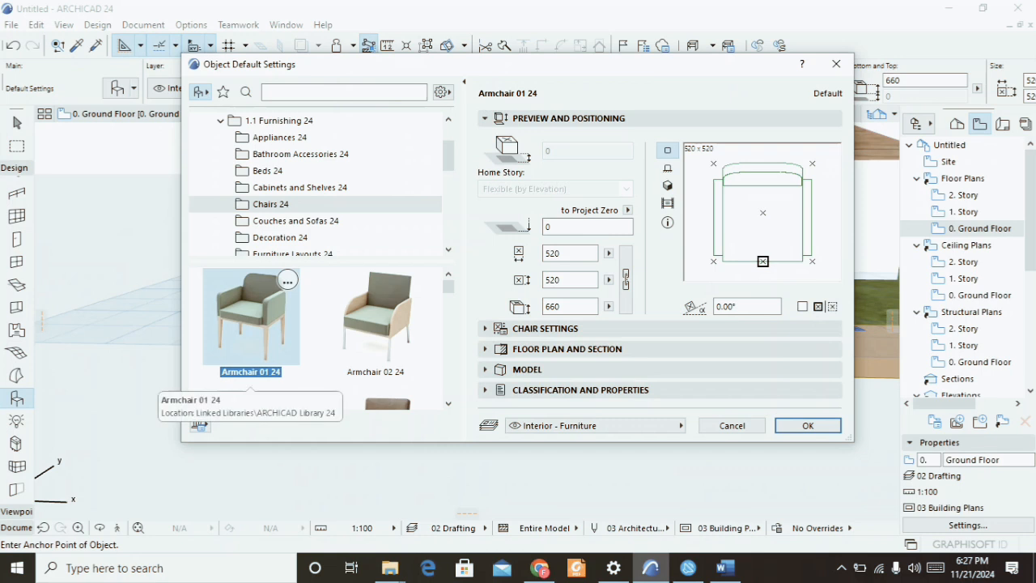
scroll(340, 324, down, 1)
scroll(316, 340, down, 2)
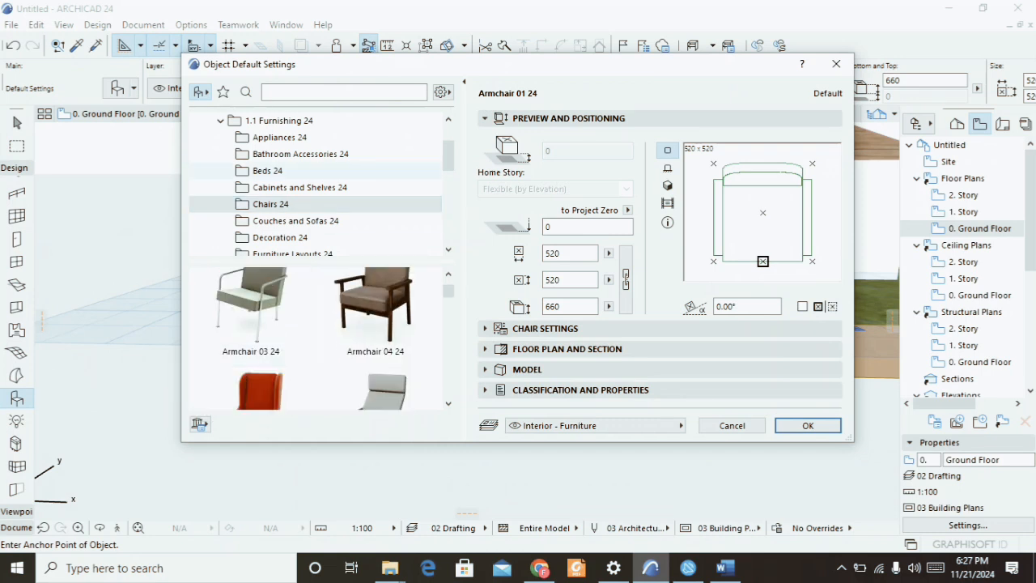
click(267, 171)
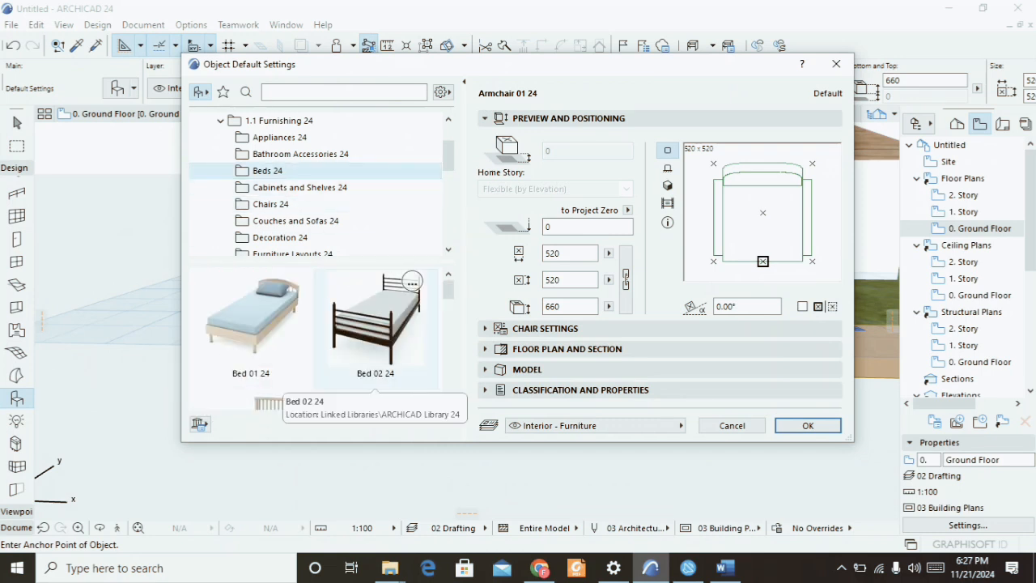
scroll(323, 332, down, 5)
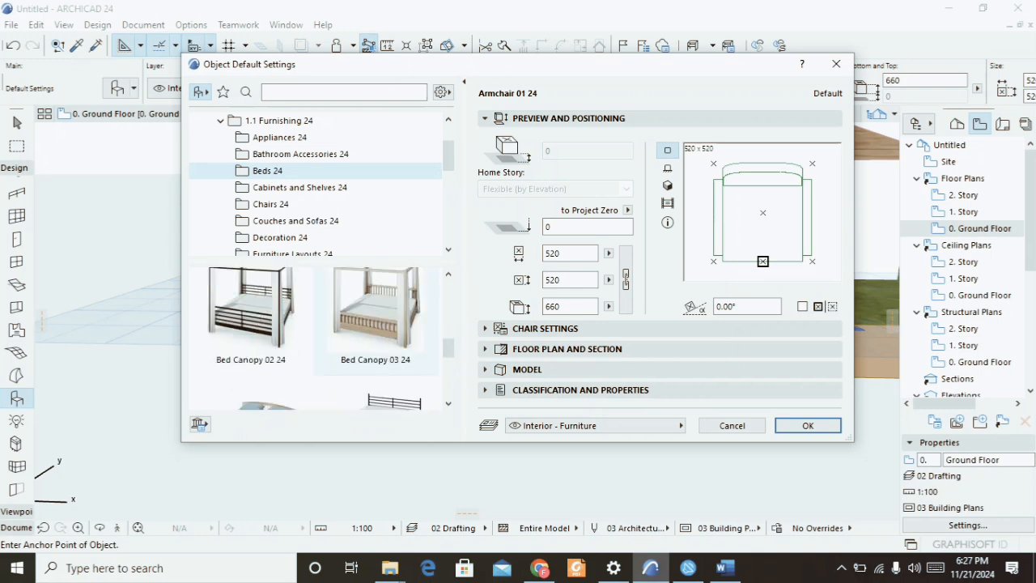
scroll(324, 202, down, 5)
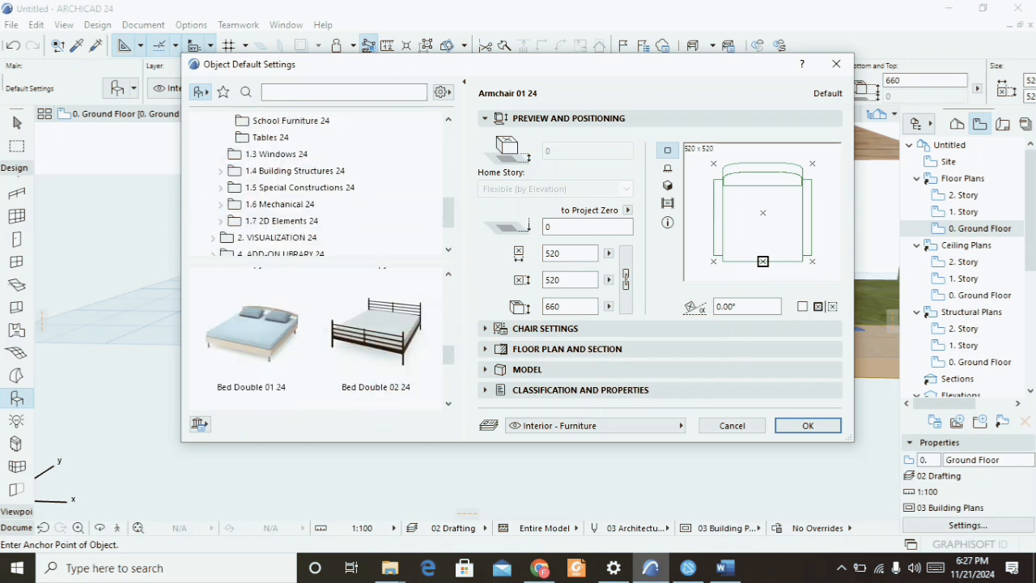
Browse the Site Improvements garden objects and the People objects in the visualization library, then close the object settings.
click(212, 237)
click(291, 220)
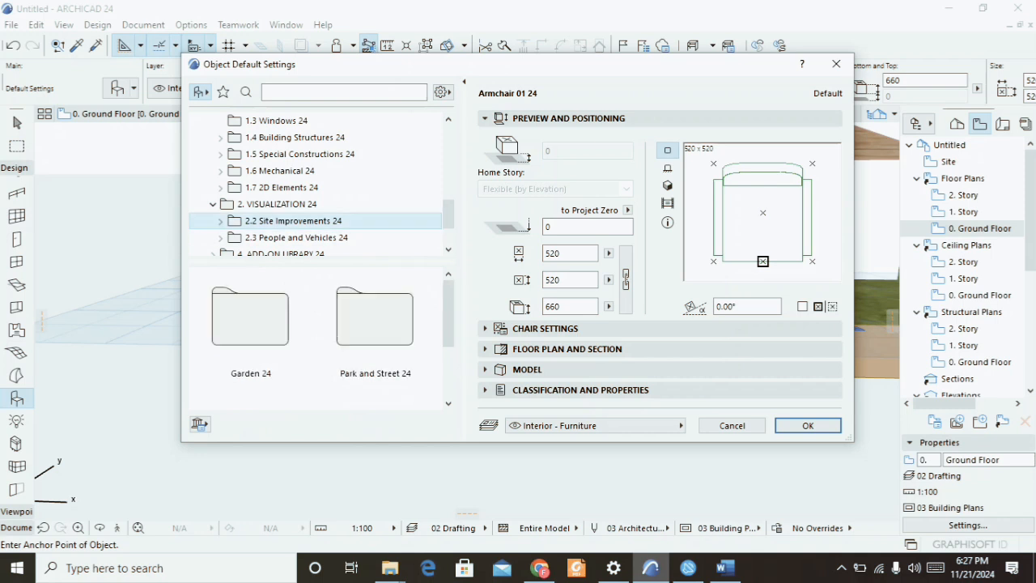
click(220, 221)
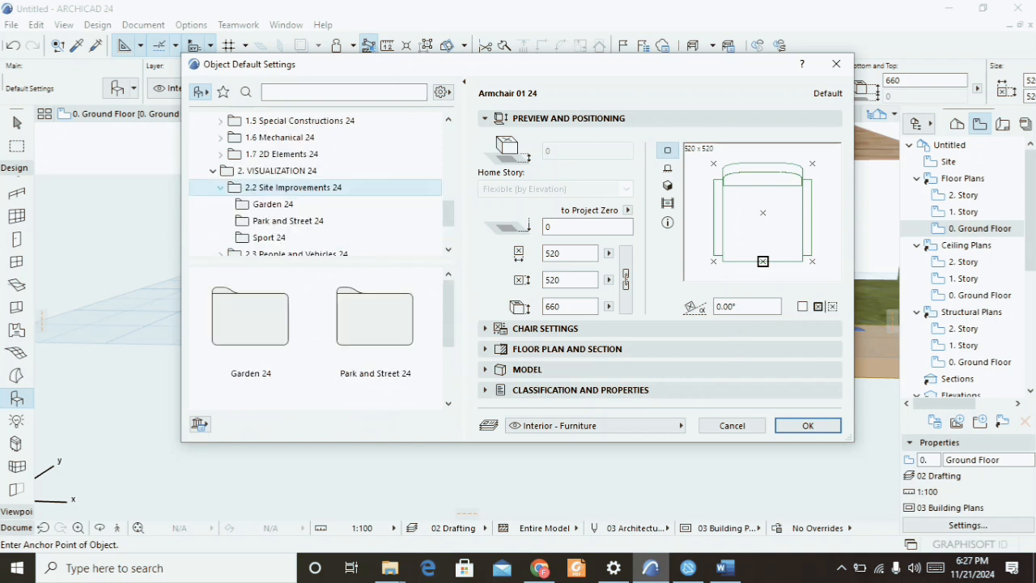
click(273, 204)
scroll(324, 332, down, 4)
scroll(315, 186, down, 2)
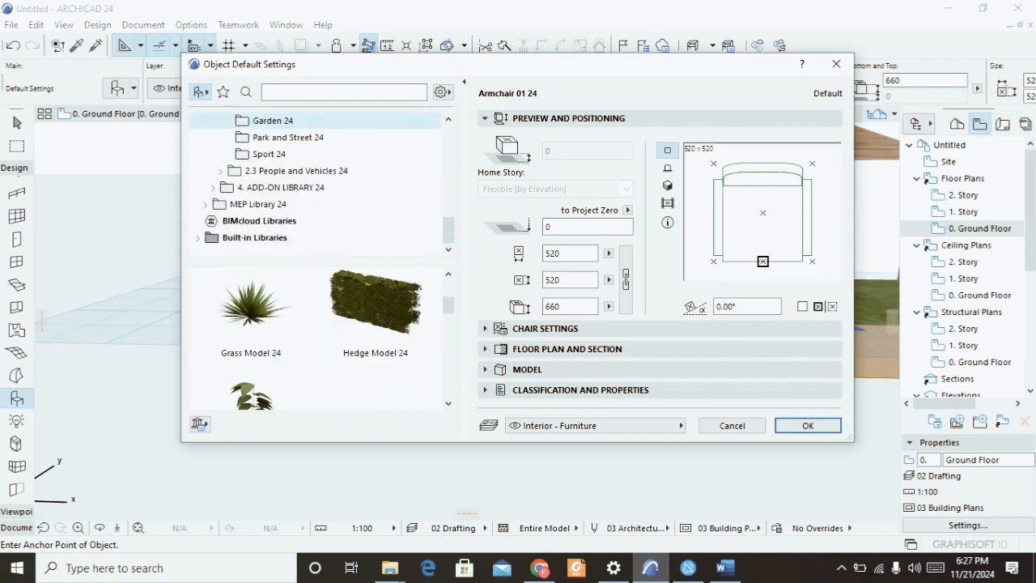
click(220, 171)
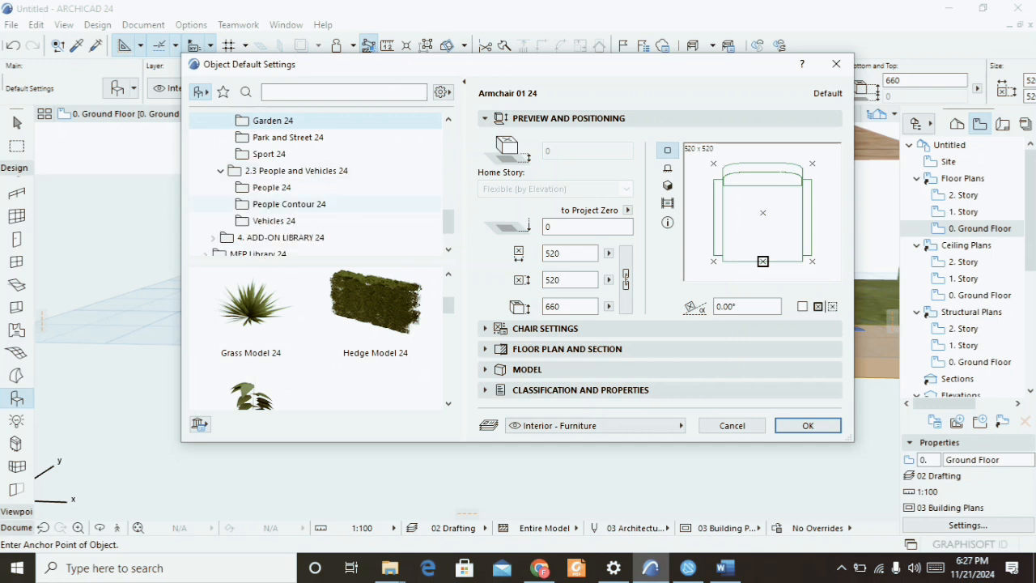
click(272, 188)
scroll(381, 340, down, 4)
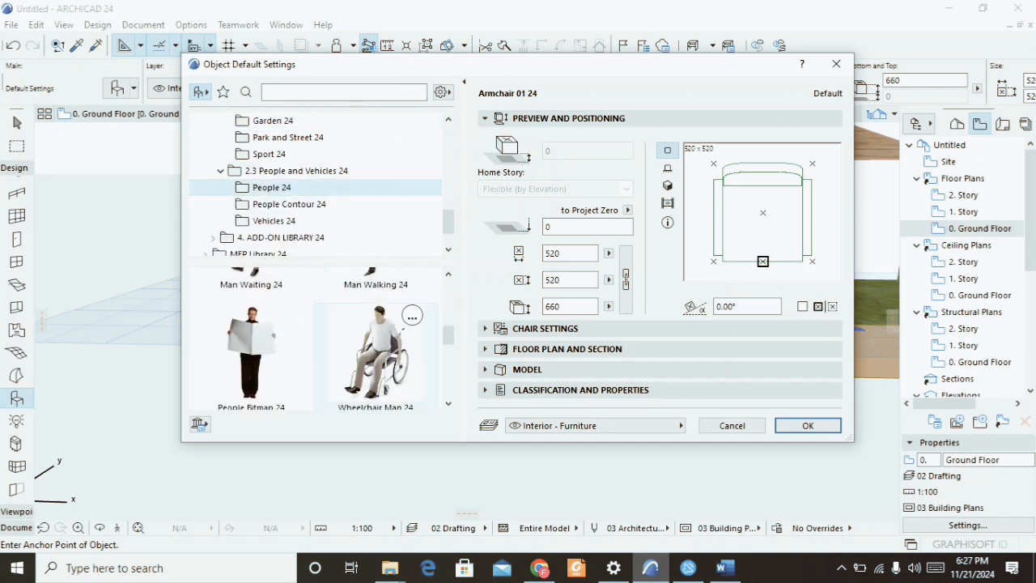
scroll(381, 340, down, 2)
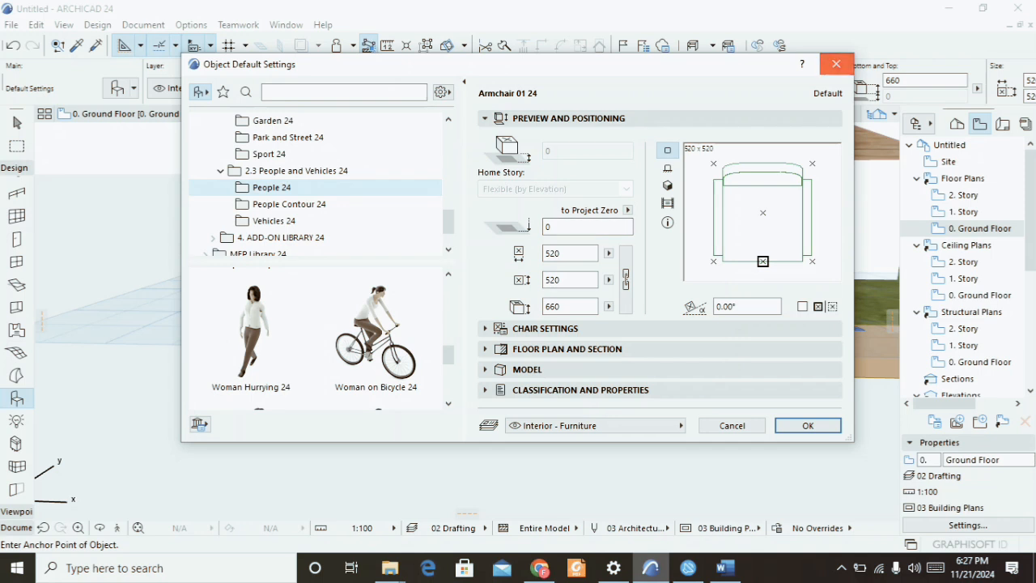
click(836, 63)
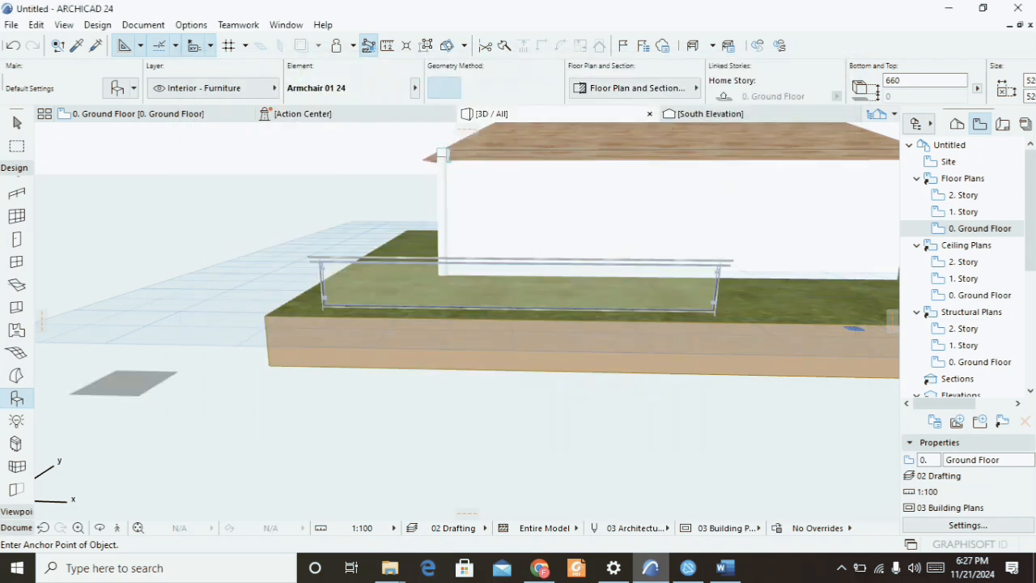
Open the Lamp tool's default settings to review the available light sources, then close them.
click(16, 420)
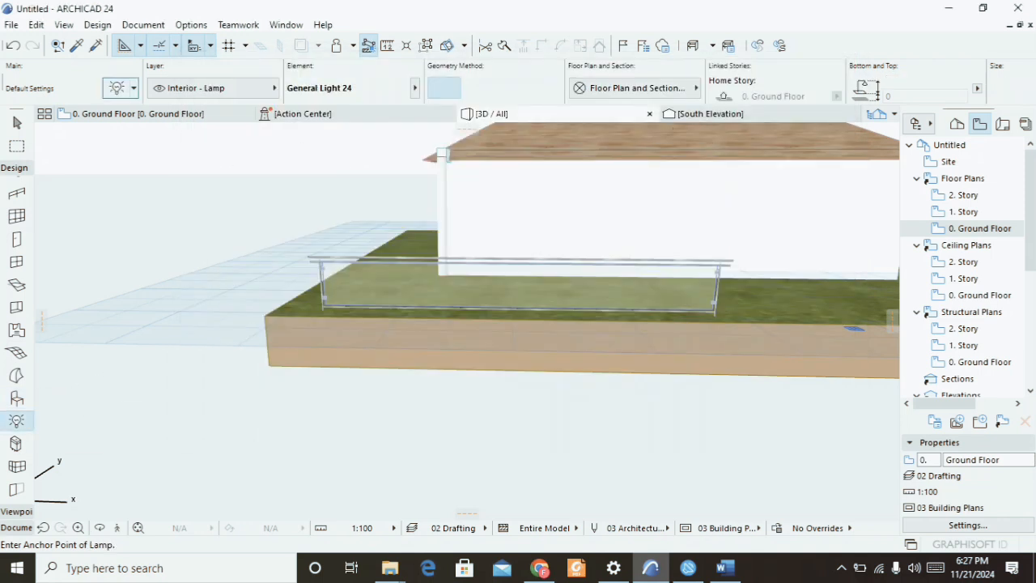
click(117, 88)
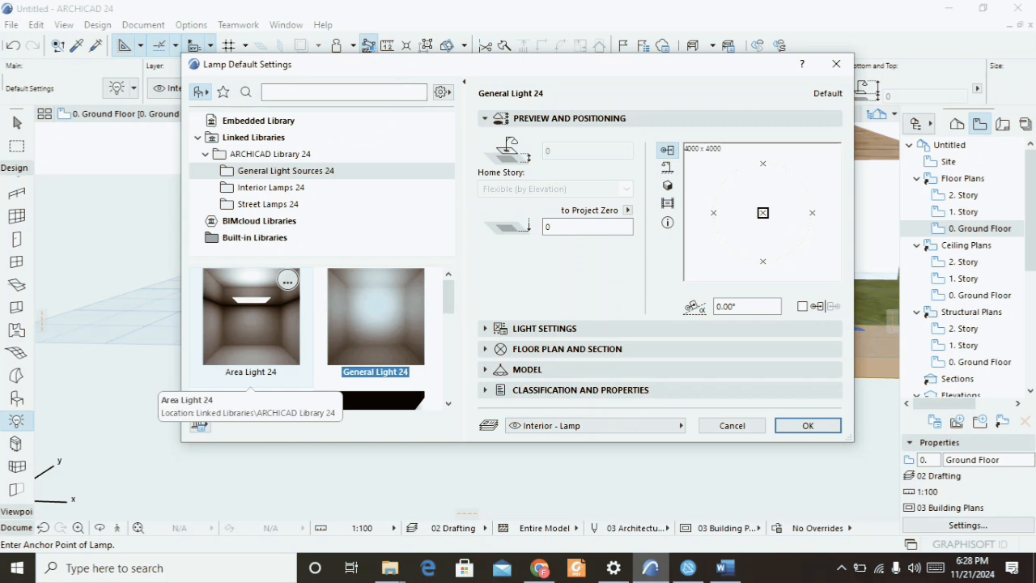
click(836, 64)
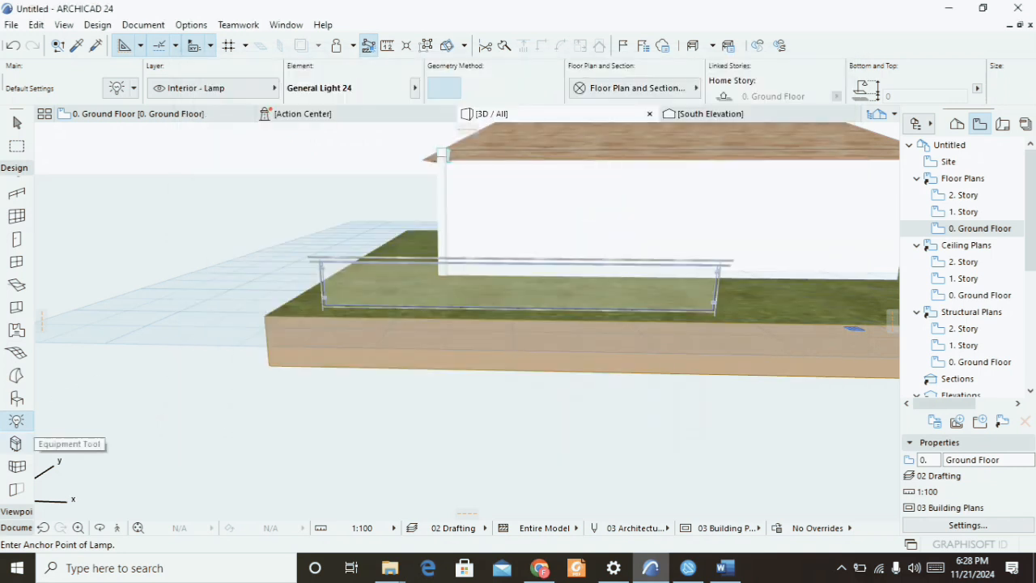
Open the Equipment tool's default settings and browse the pipework pump objects, then close them.
click(16, 444)
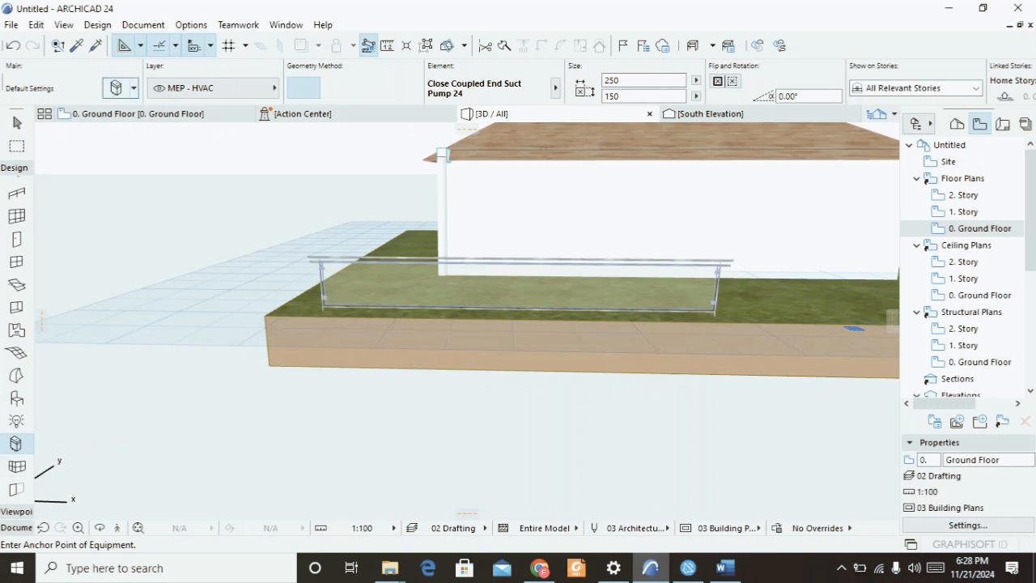
click(116, 87)
scroll(320, 338, down, 2)
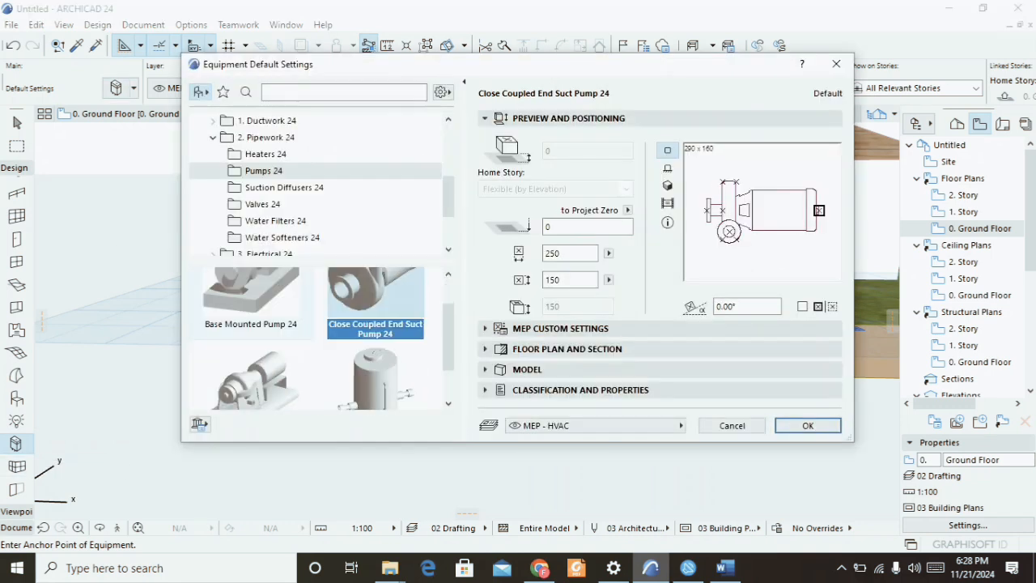
scroll(251, 340, up, 2)
scroll(251, 340, down, 2)
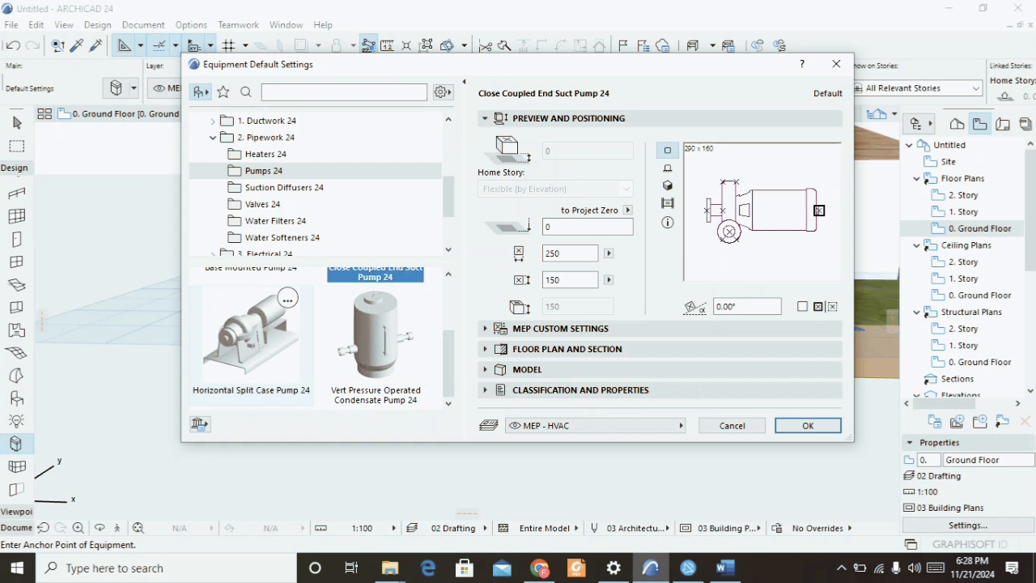
click(836, 63)
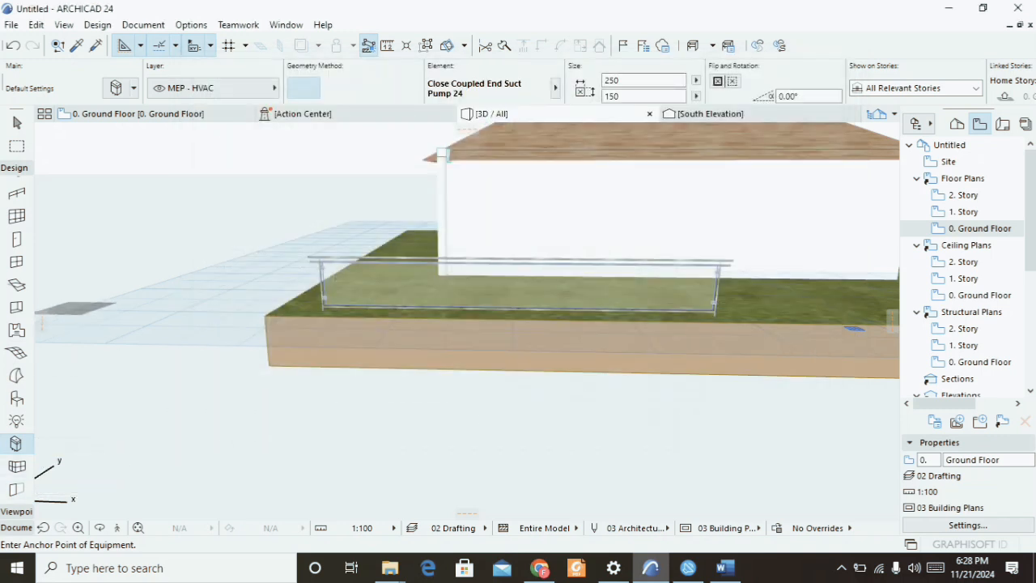
Open the Window tool's default settings and review the basic window library, then close them.
click(16, 467)
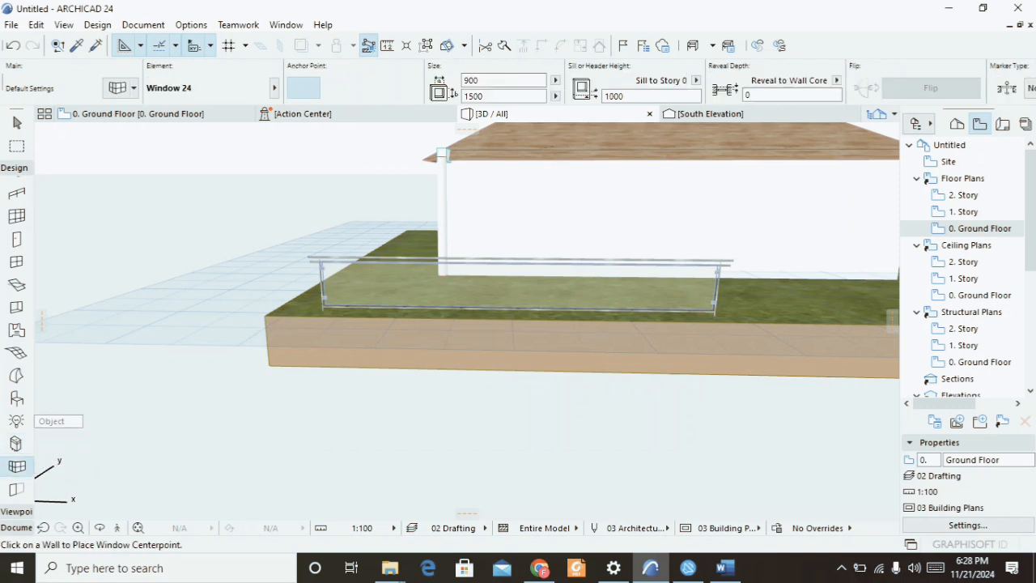
click(118, 87)
scroll(267, 348, down, 1)
scroll(267, 348, up, 2)
scroll(300, 210, up, 1)
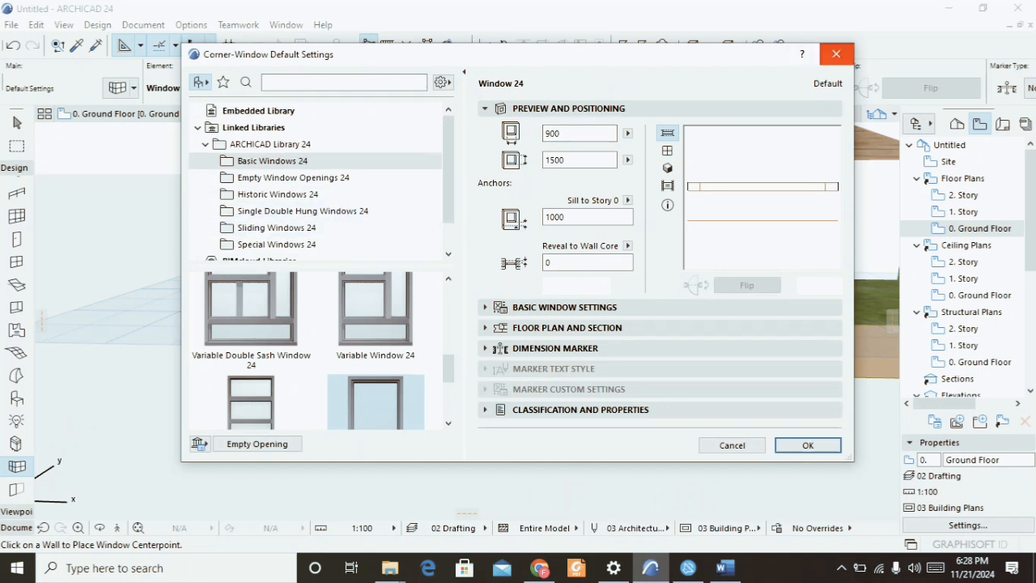
click(836, 55)
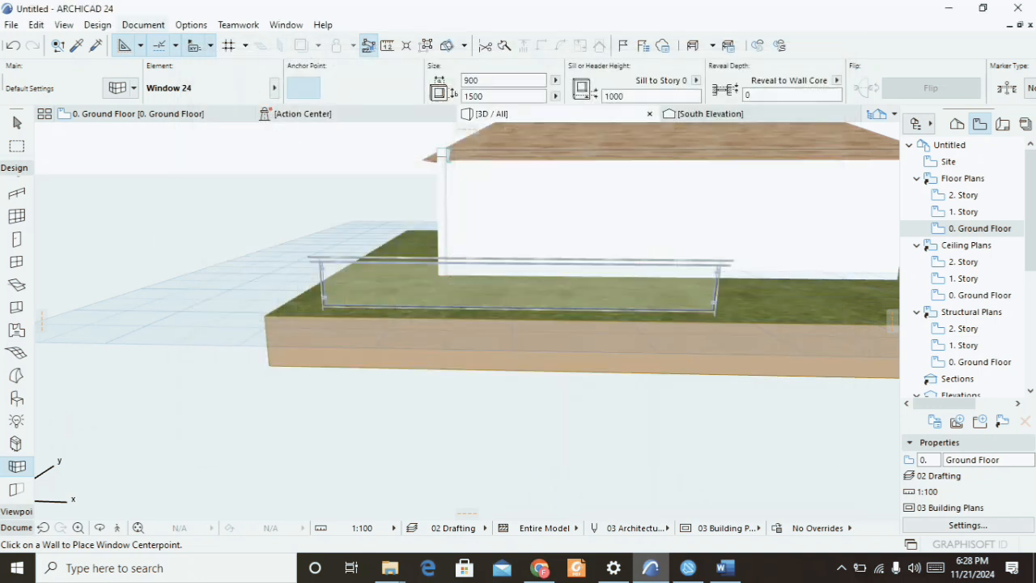
Open the layer commands to manage which layers are shown in the model.
click(143, 25)
mouse_move(180, 44)
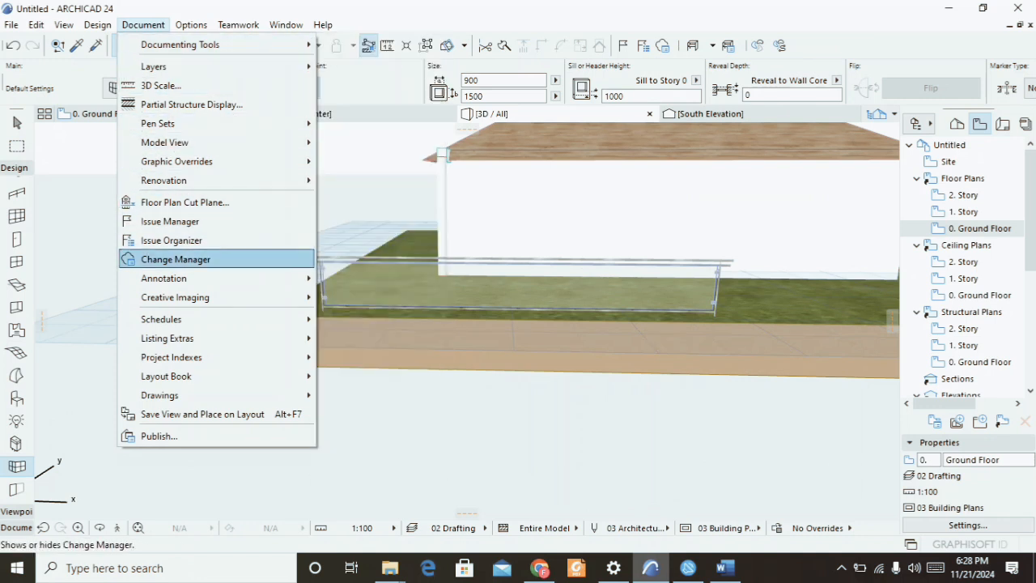
mouse_move(154, 67)
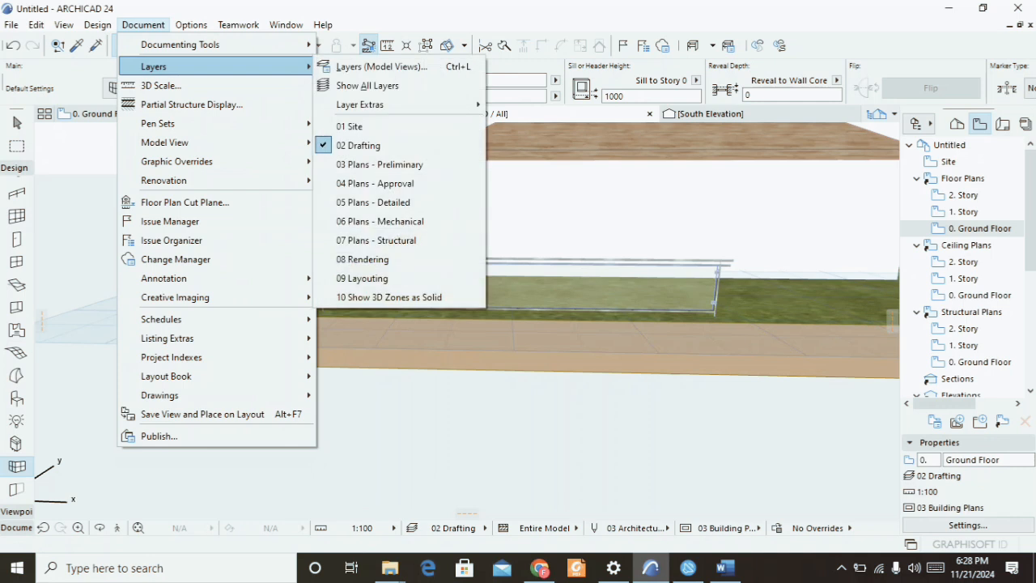
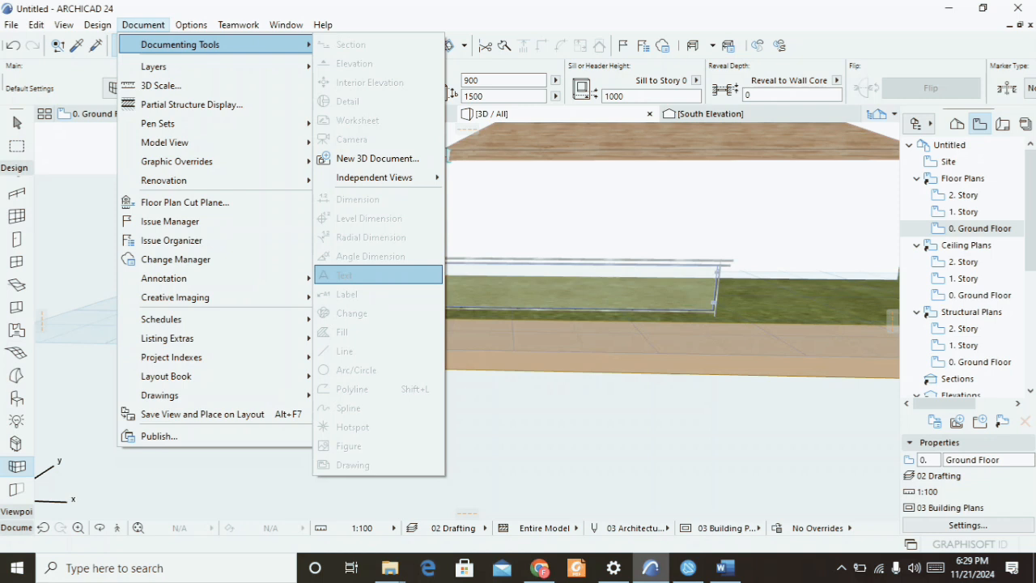
Open the Working Units preferences, pick millimeter as the length unit, and close the dialog.
mouse_move(175, 297)
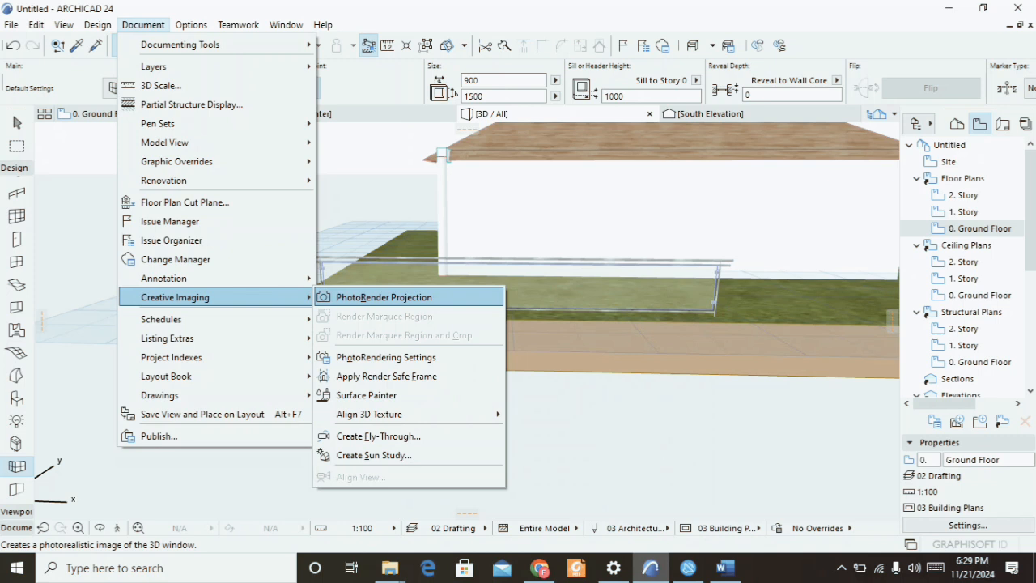
mouse_move(192, 24)
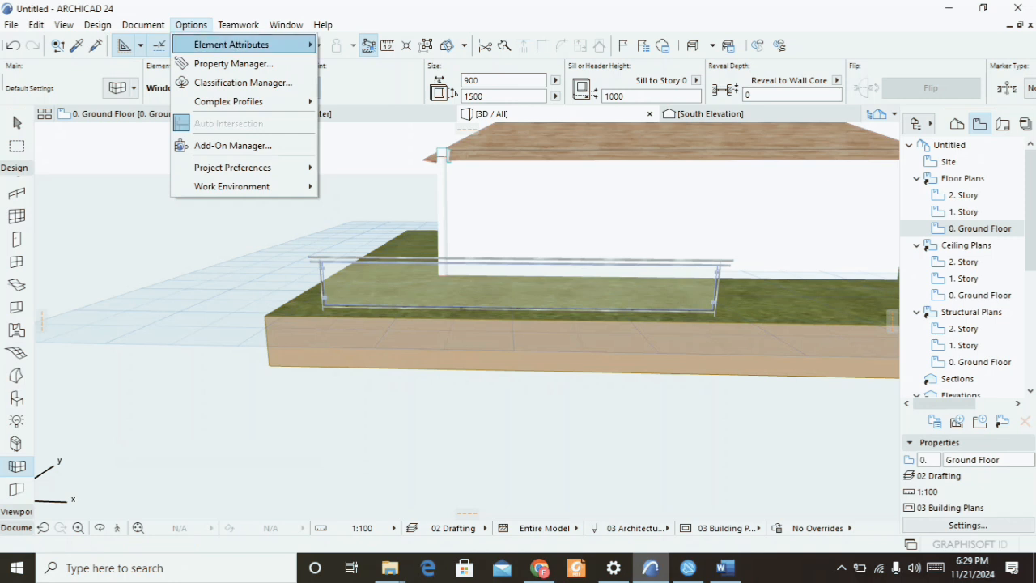
mouse_move(234, 167)
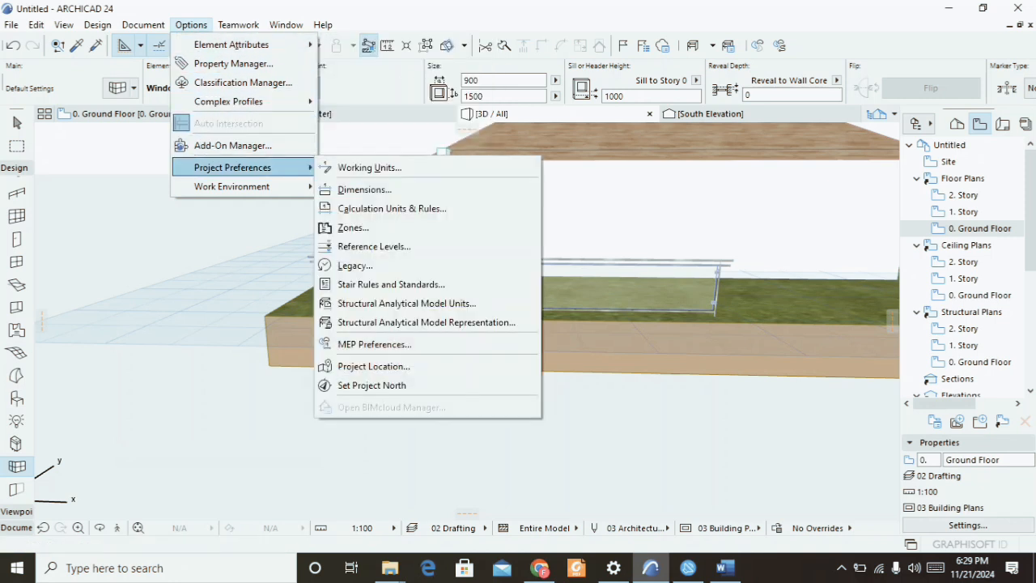
click(369, 167)
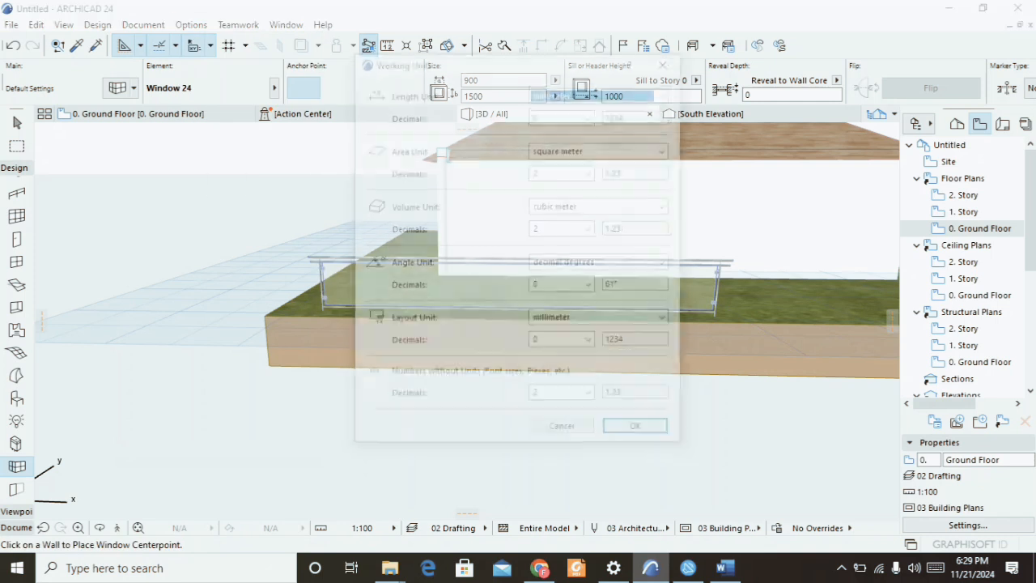
click(666, 92)
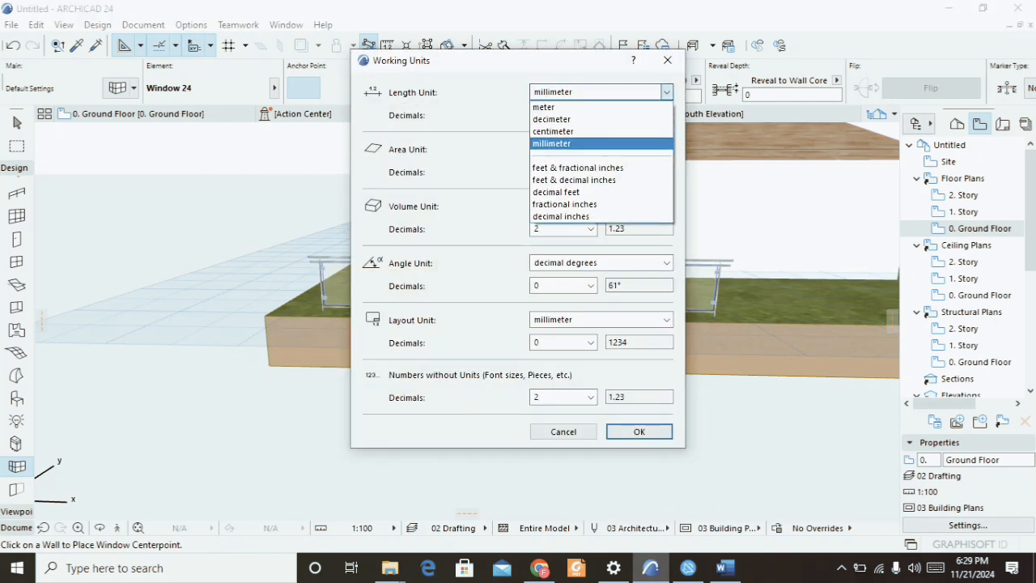
click(552, 144)
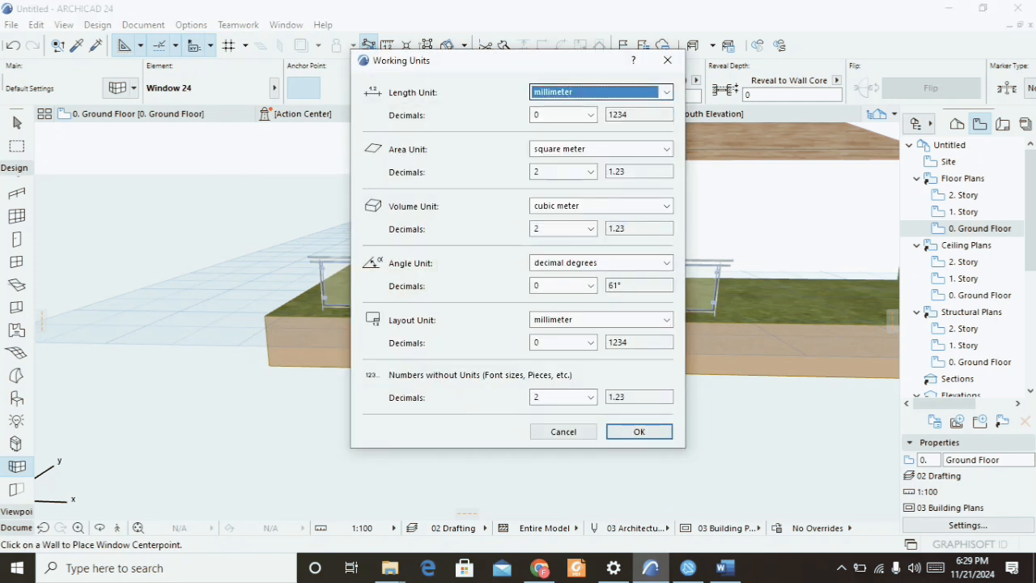
click(666, 93)
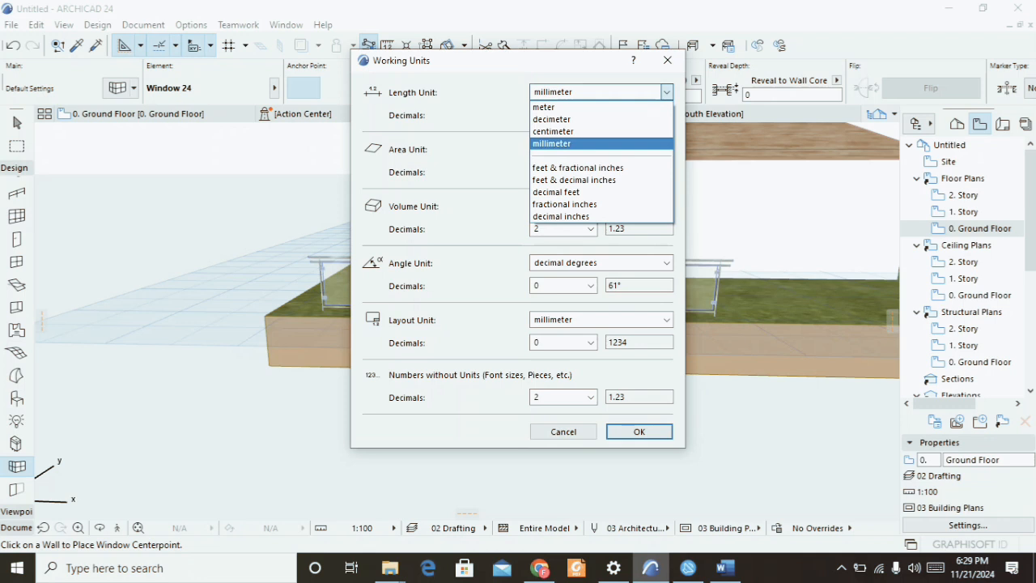
click(552, 144)
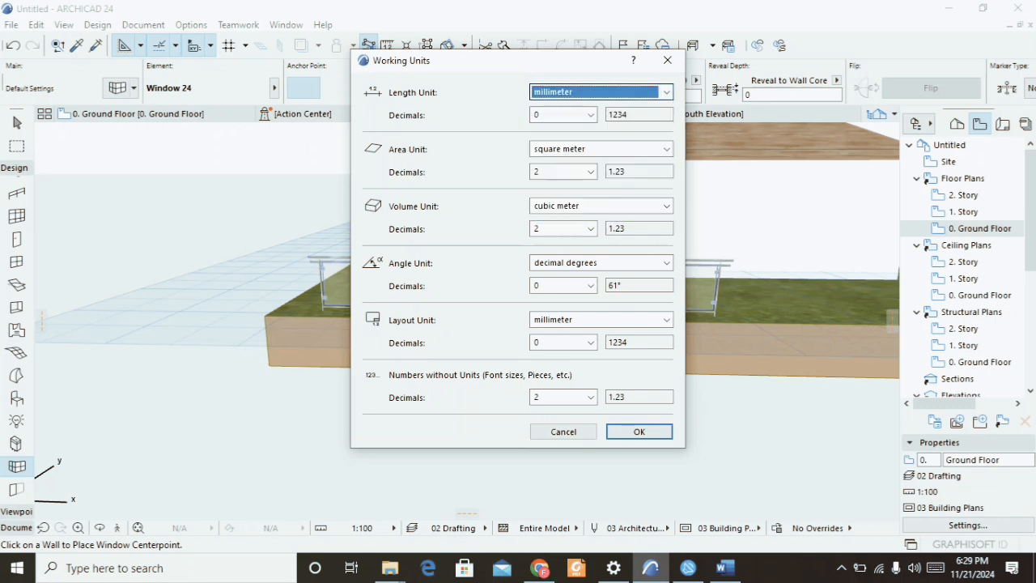
click(667, 60)
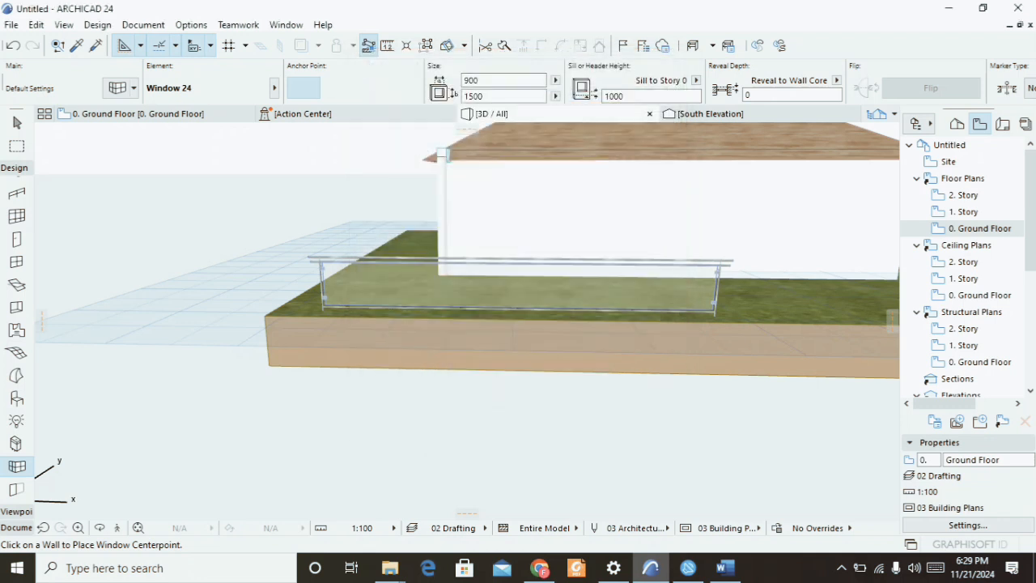
Open the Profile Manager and create a new complex profile named COMPLEX COLUMN.
click(191, 26)
mouse_move(228, 102)
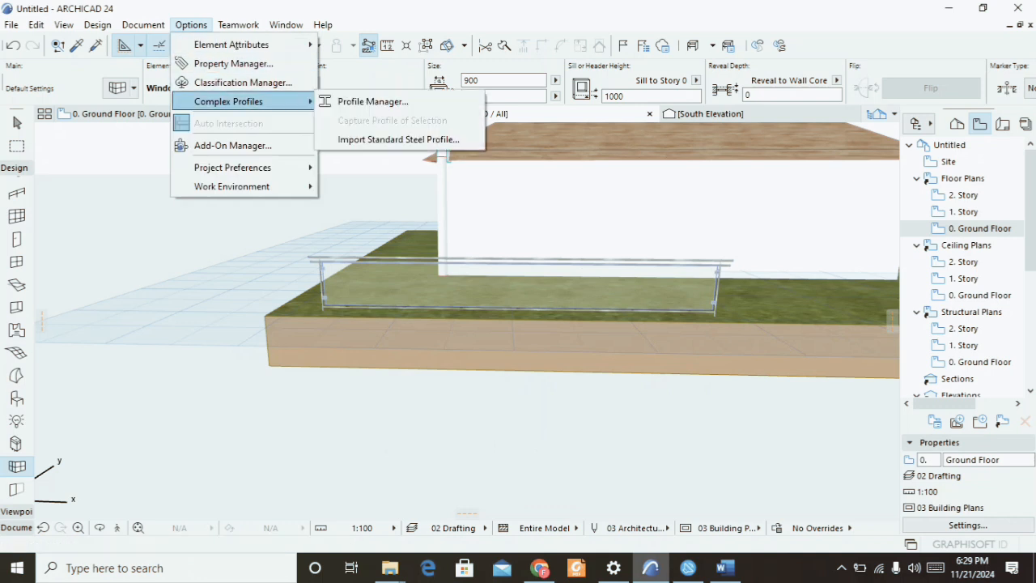
click(372, 102)
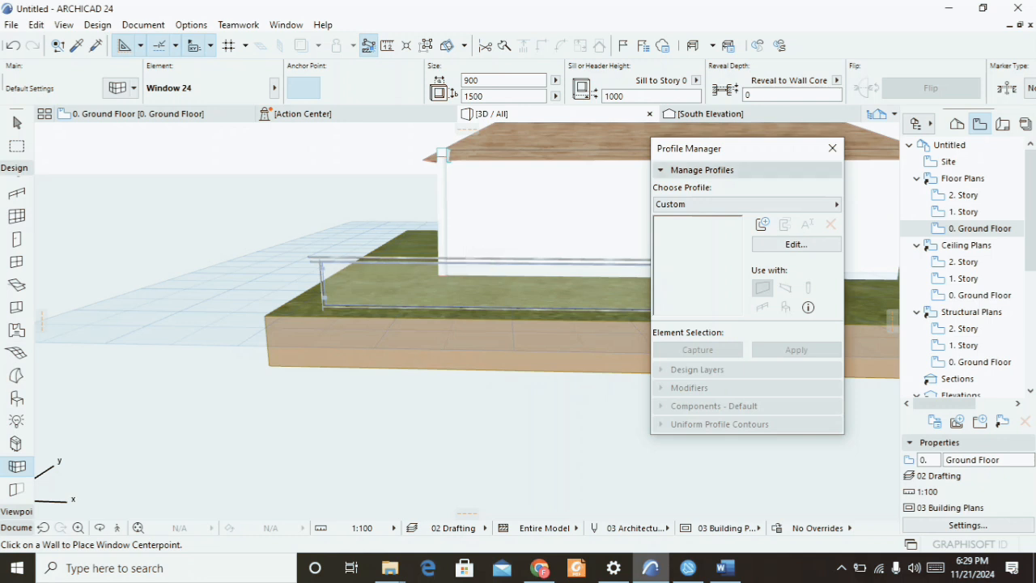
click(761, 225)
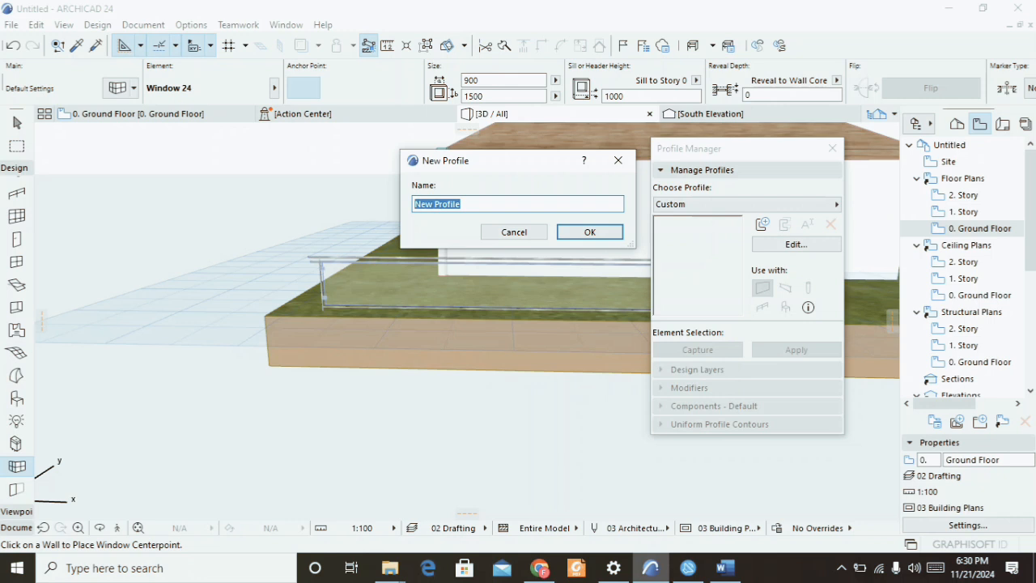
text(COMPLEX COLUMN)
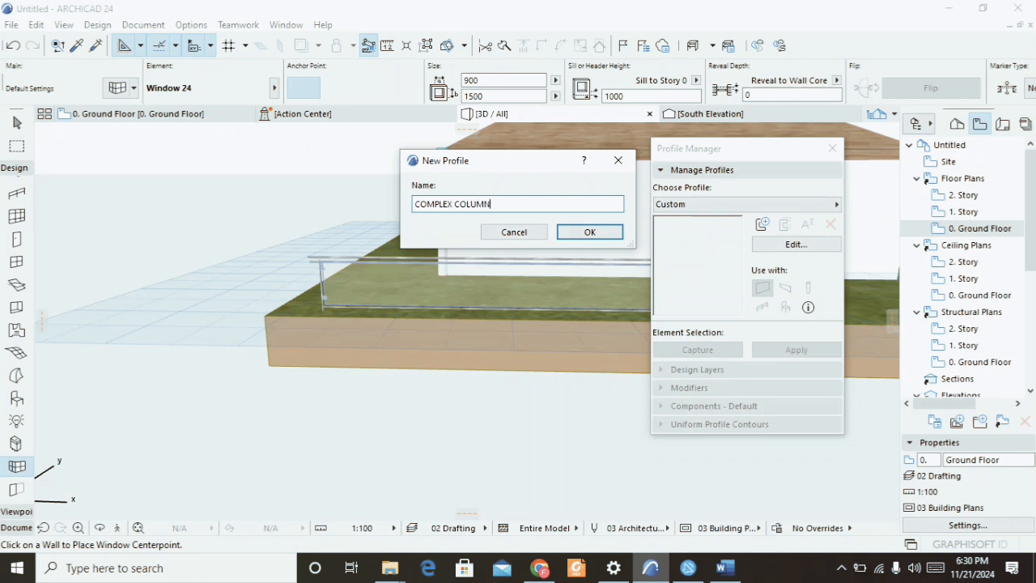
click(589, 231)
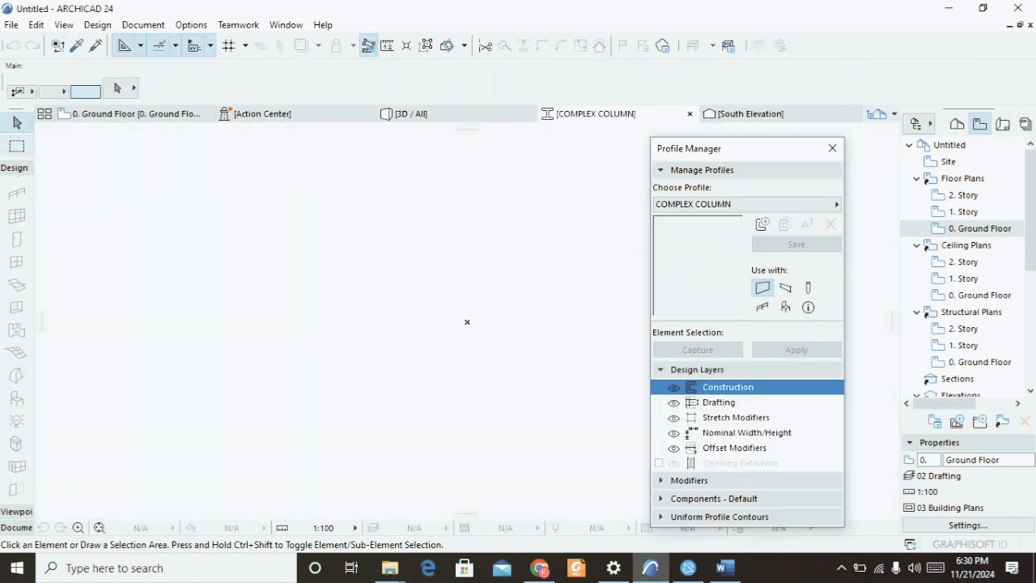
Activate the Fill tool for drawing the profile shape in the profile editor.
click(15, 168)
click(16, 199)
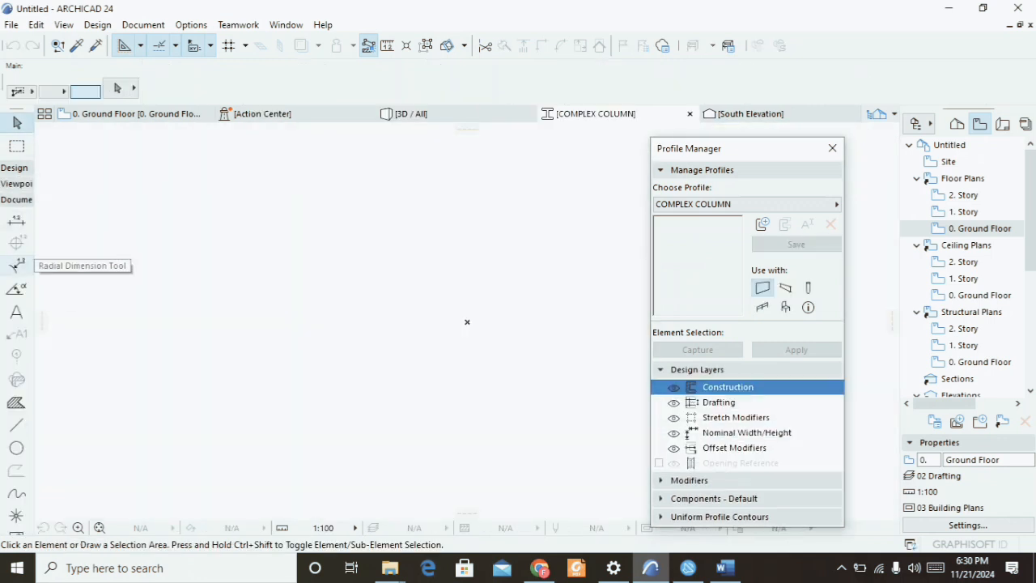
click(16, 402)
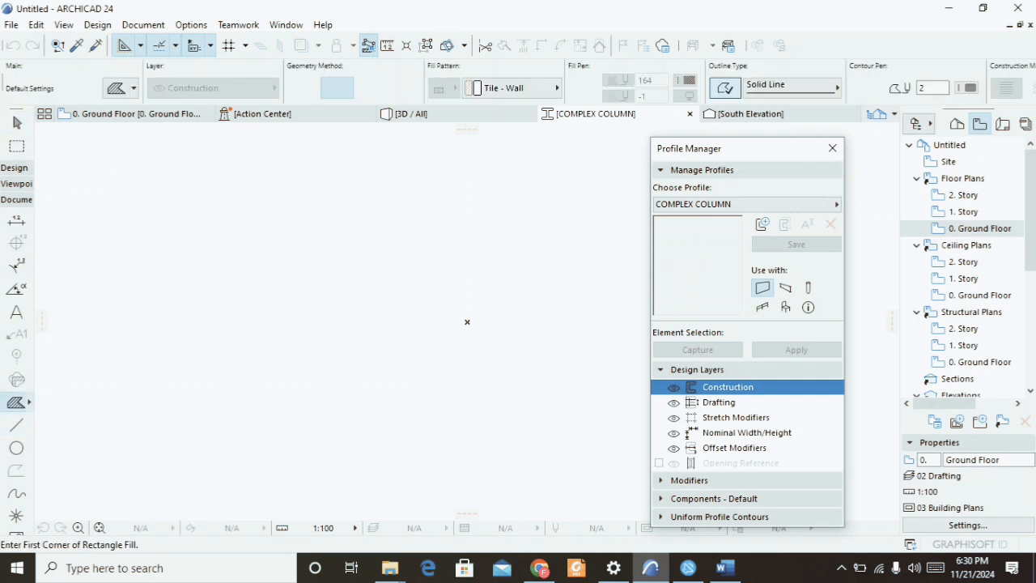
click(289, 233)
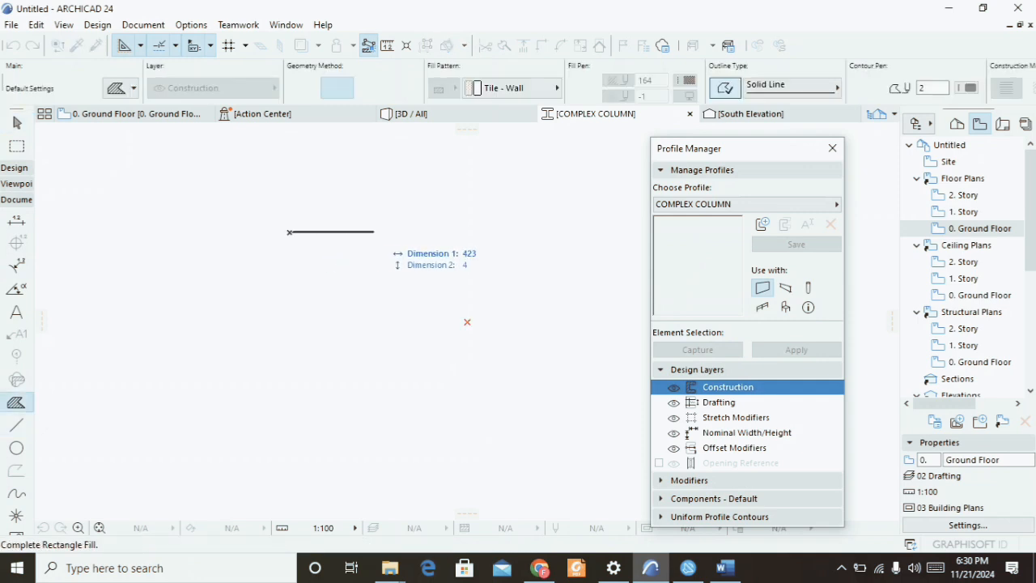
key(Escape)
click(323, 271)
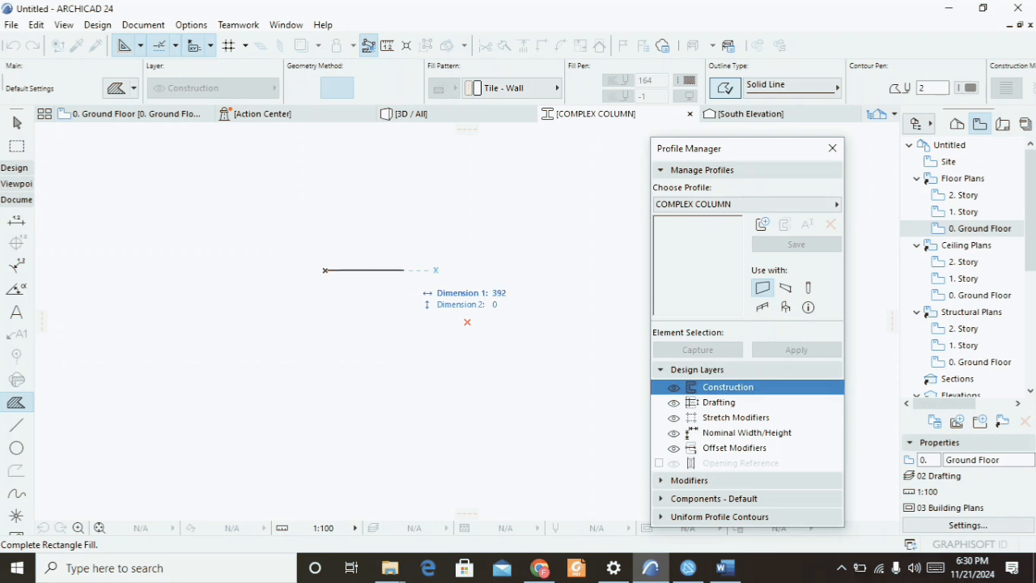
key(Escape)
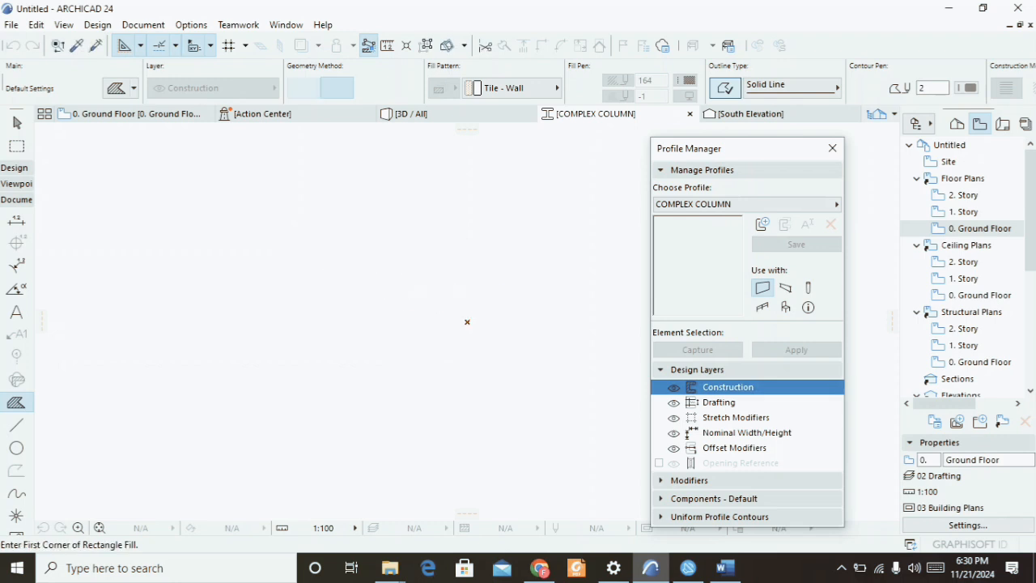
Switch the fill to polygon geometry and draw a right-triangle profile shape about 522 by 366.
click(304, 88)
click(239, 297)
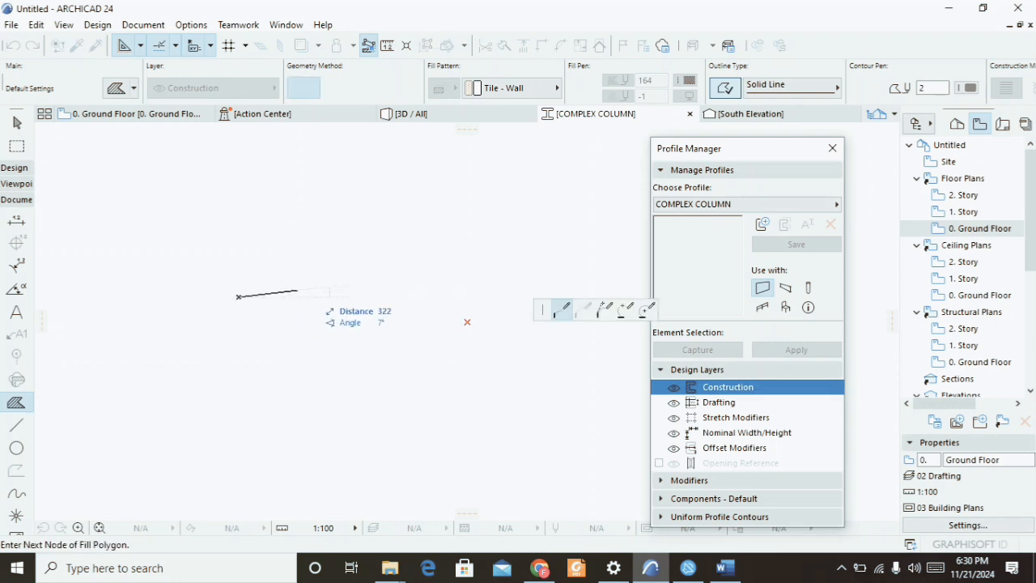
click(344, 297)
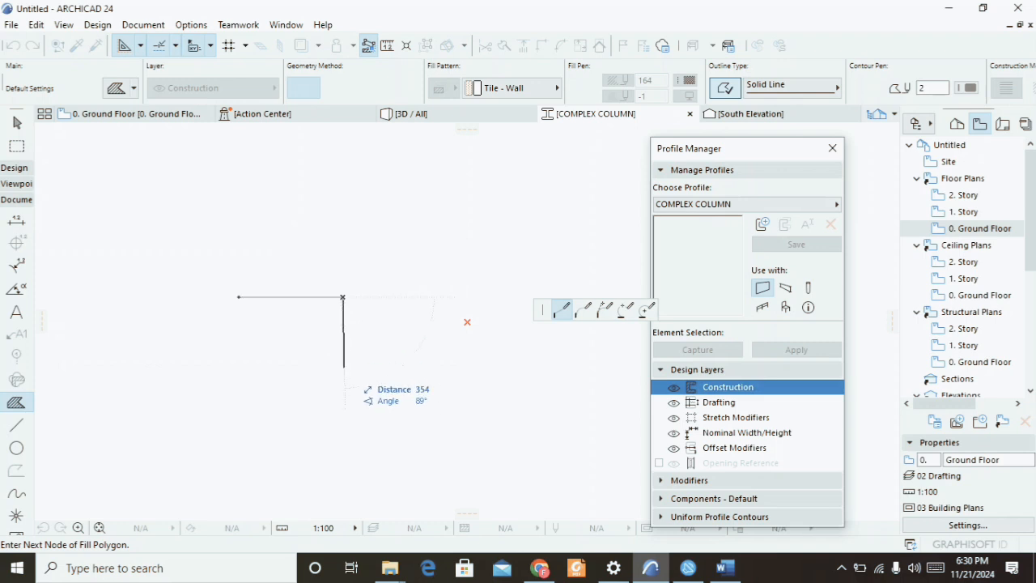
click(343, 369)
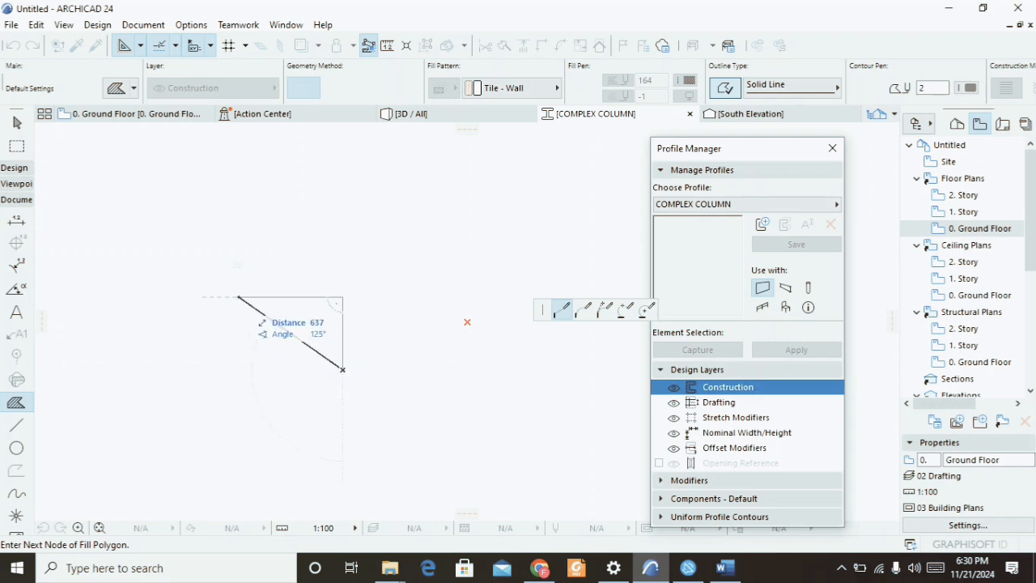
click(239, 297)
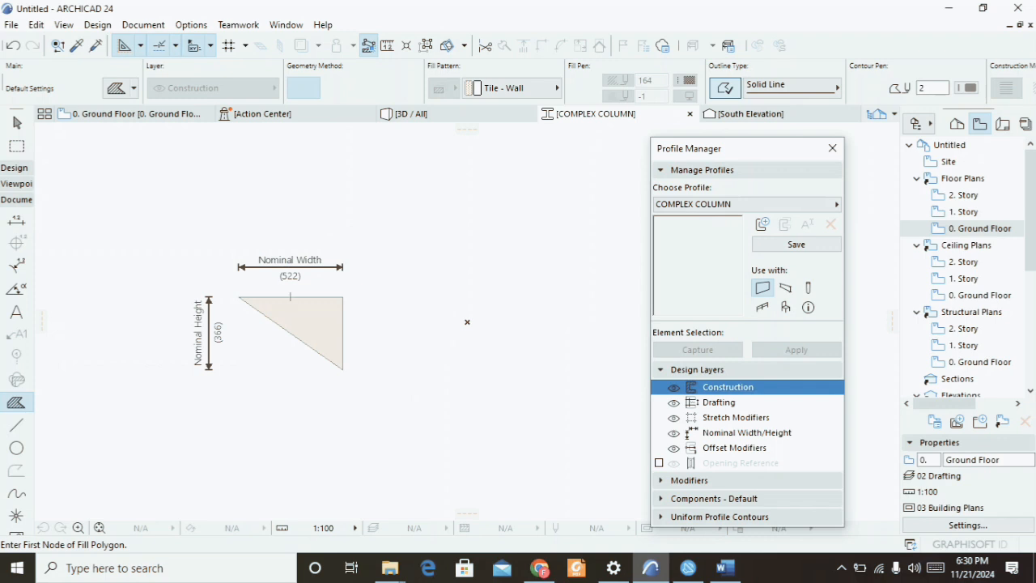
Return to the ground floor plan and close the Profile Manager.
click(136, 114)
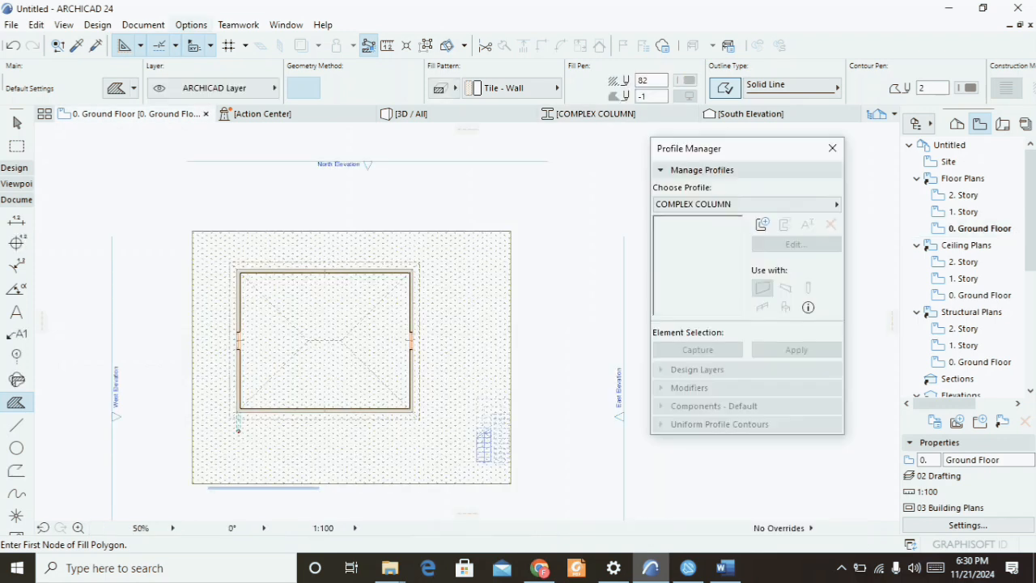
click(238, 24)
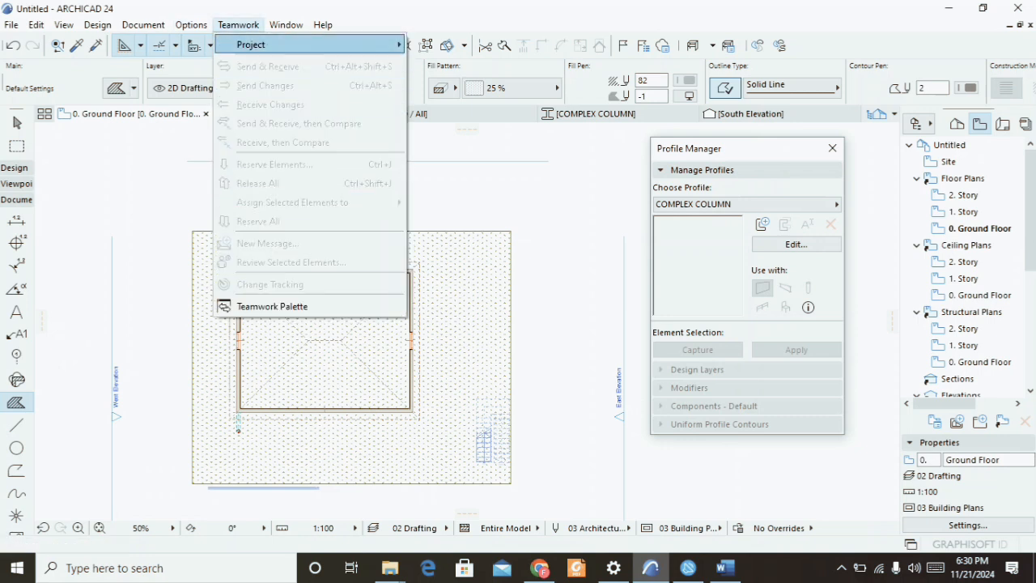
click(286, 24)
click(285, 25)
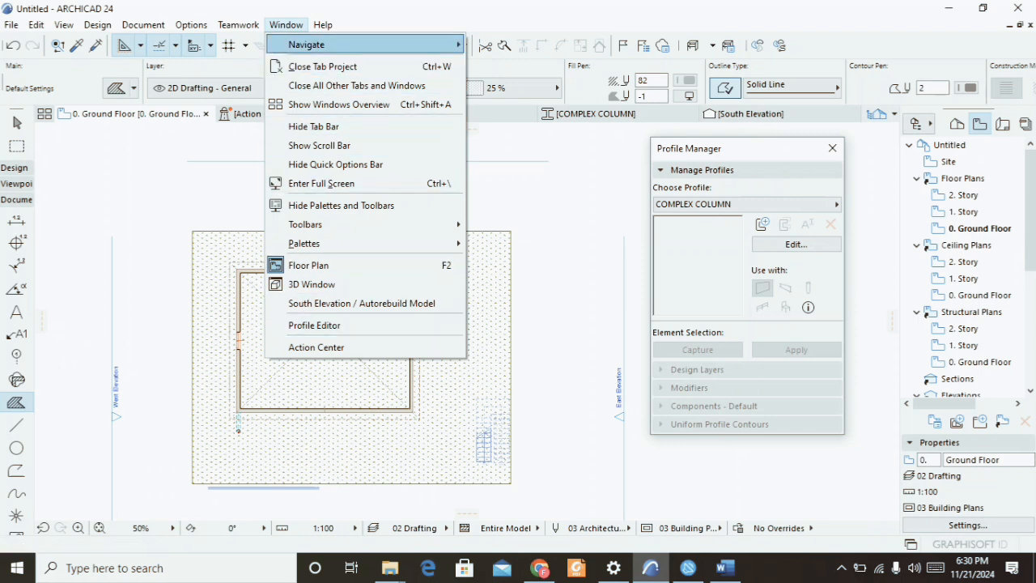
mouse_move(364, 45)
click(286, 24)
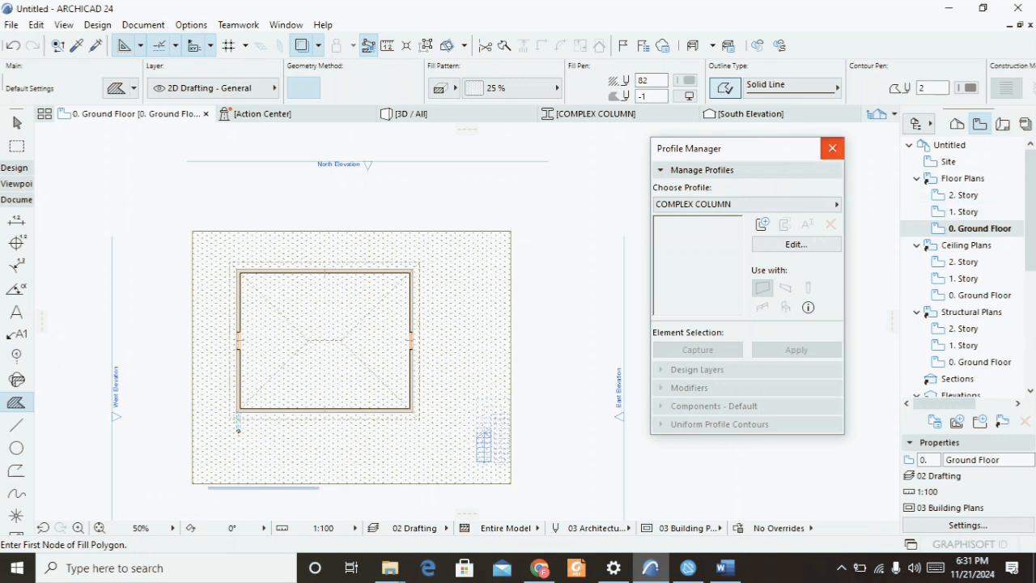
click(833, 149)
Open the 1. Story, 2. Story and 0. Ground Floor plans in turn.
double_click(964, 212)
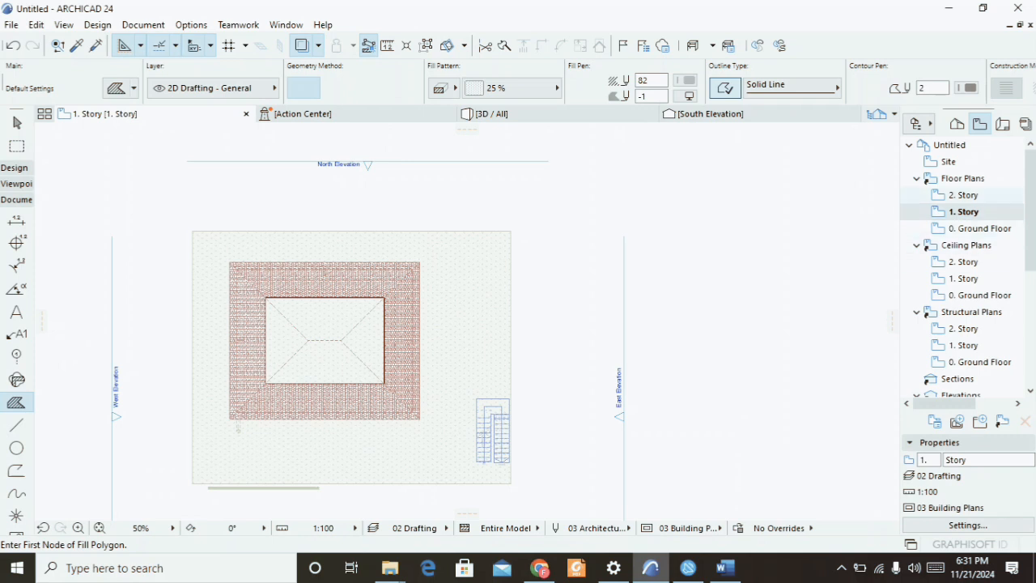
double_click(963, 195)
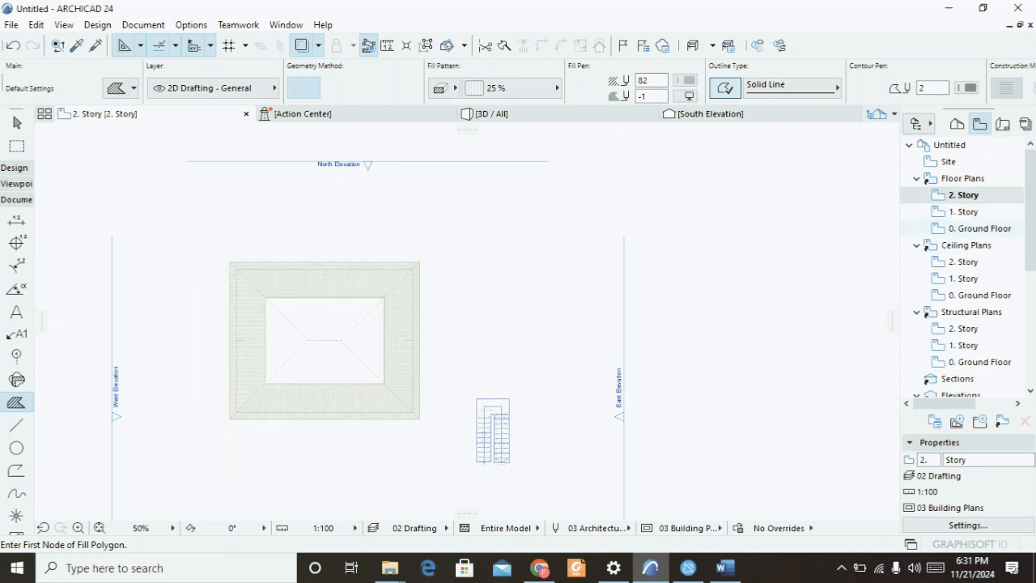
double_click(979, 228)
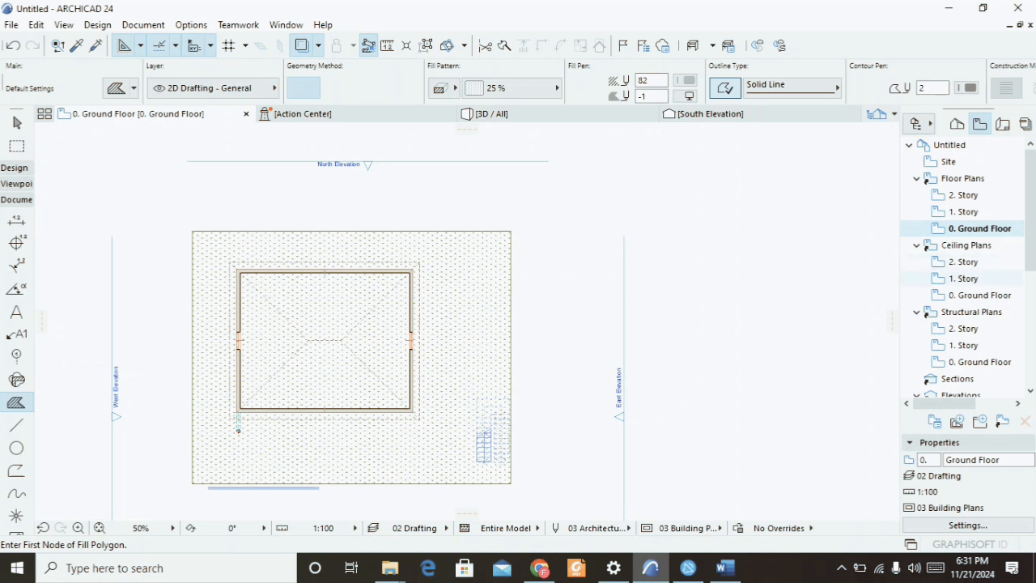
Open the East, North, South and West elevations of the model in turn.
scroll(963, 267, down, 1)
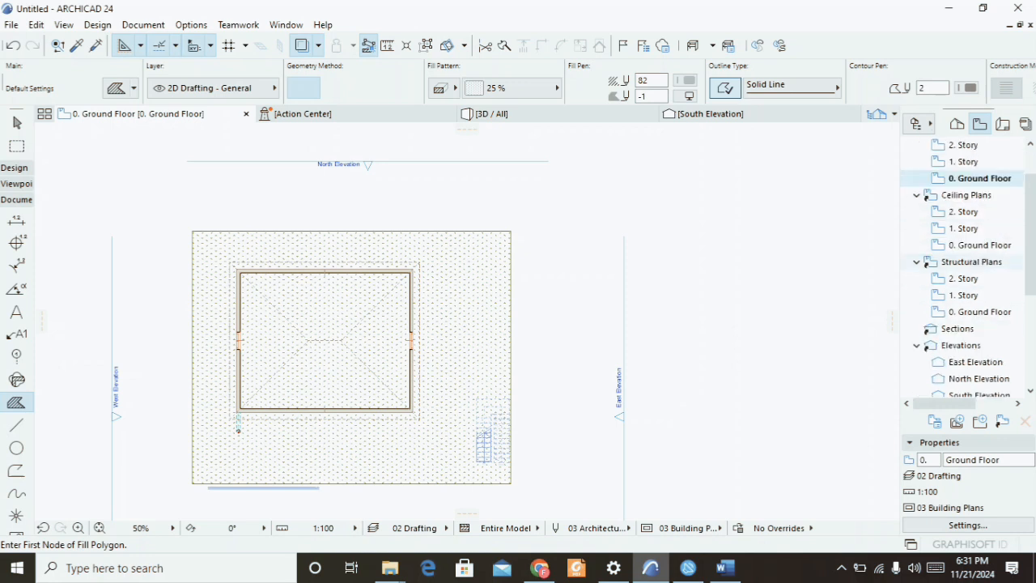
scroll(971, 312, down, 1)
double_click(976, 312)
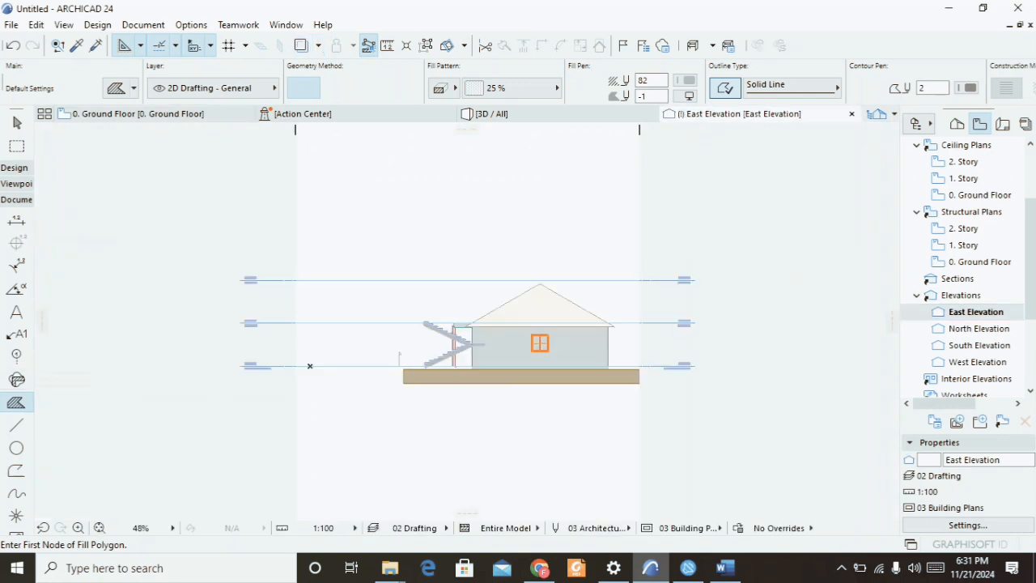
double_click(978, 329)
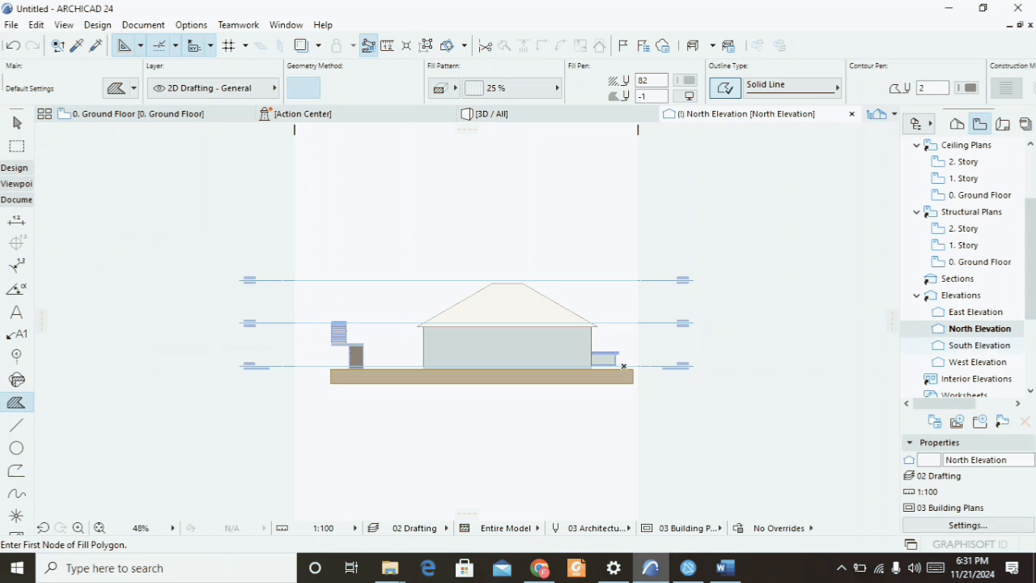
double_click(980, 346)
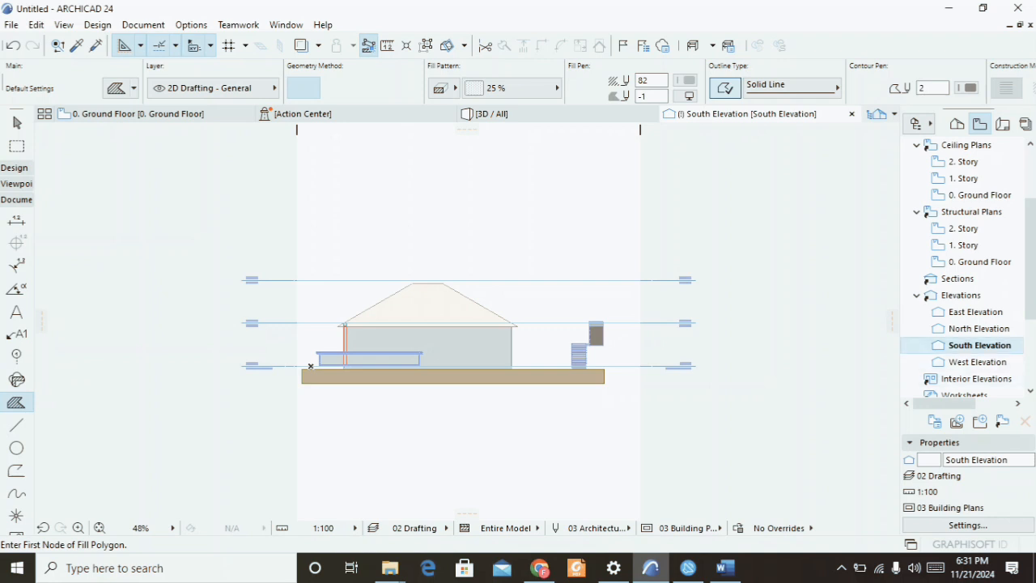
double_click(978, 362)
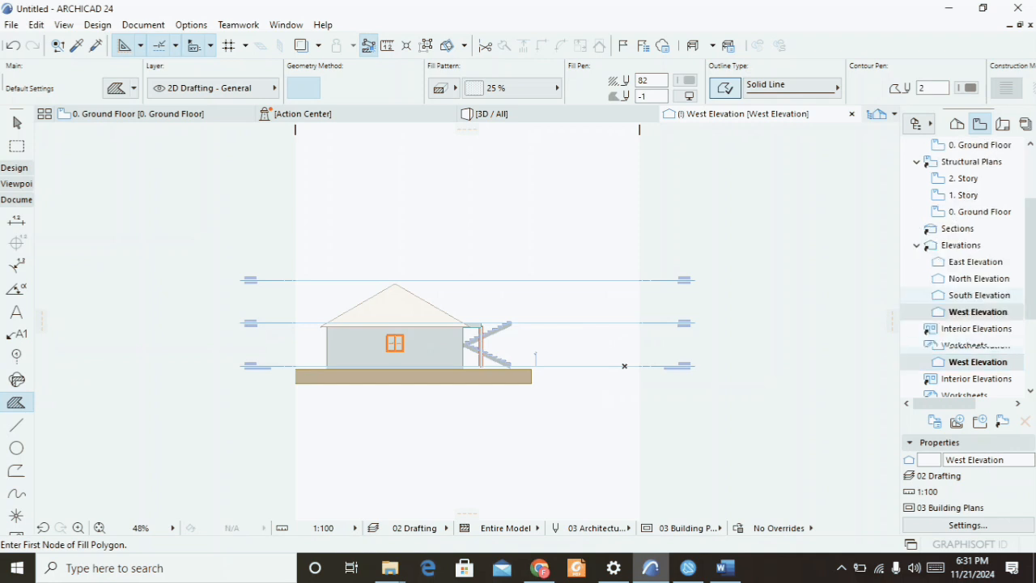
Switch the navigator to the Project Map and browse its list of stories, sections, elevations and 3D views.
scroll(963, 267, down, 2)
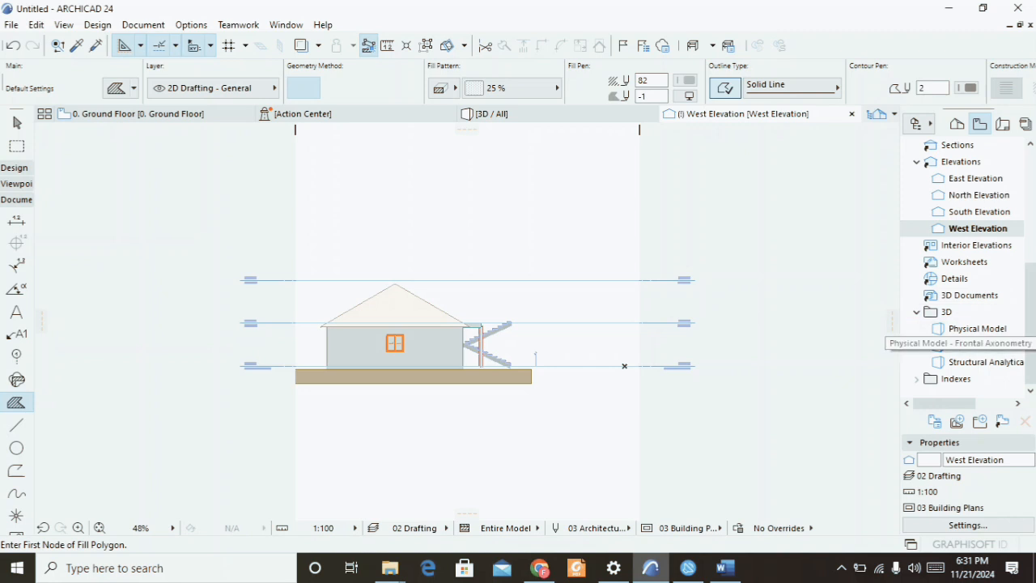
scroll(947, 340, up, 5)
click(956, 124)
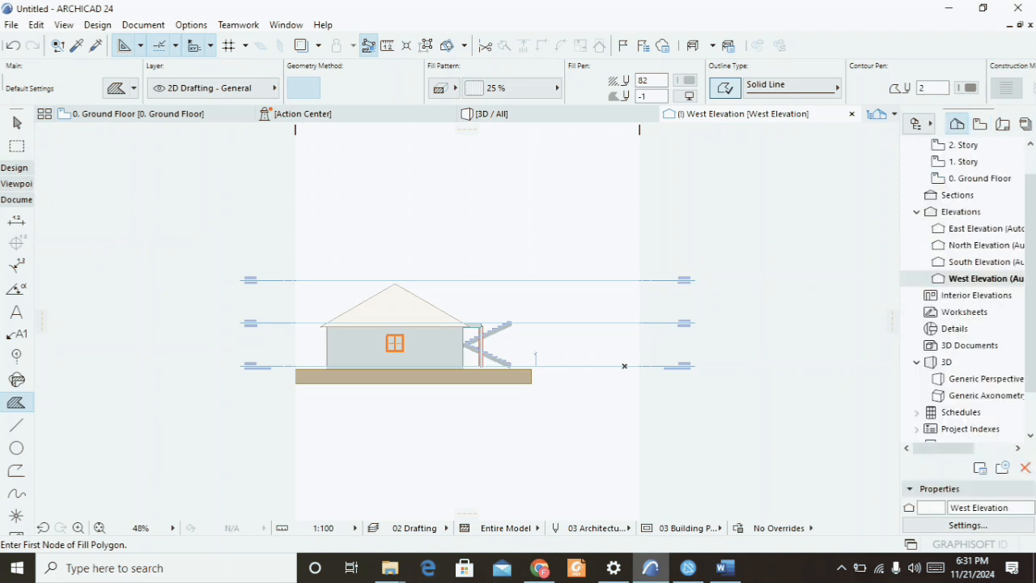
scroll(963, 261, down, 1)
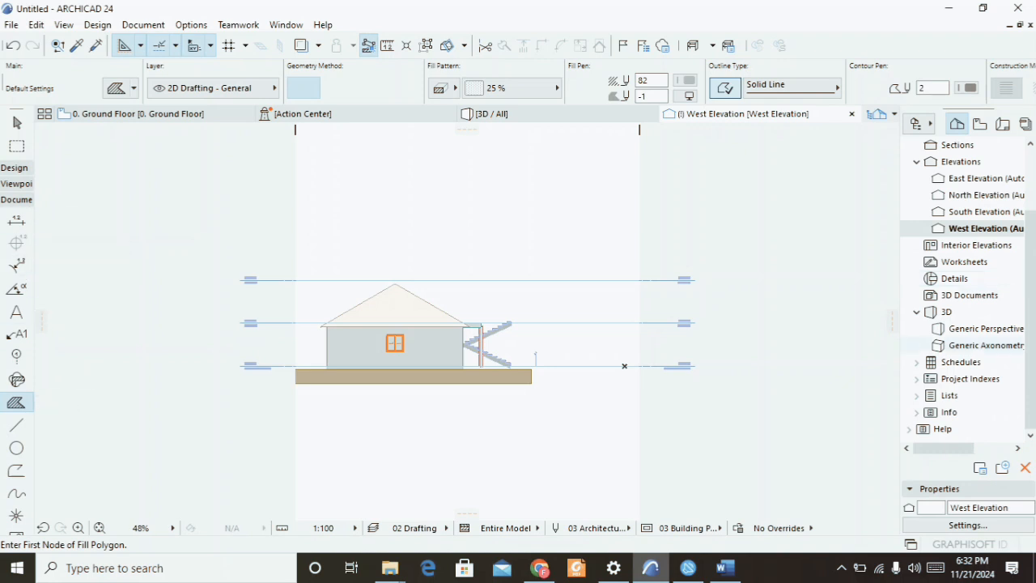
scroll(964, 395, up, 2)
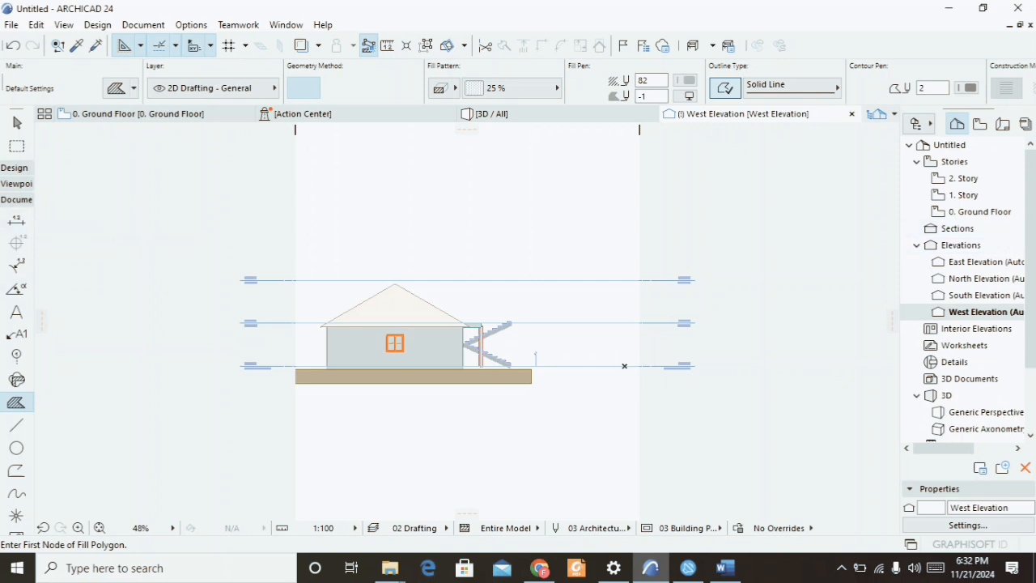
Return to the ground floor plan and draw a horizontal section line across the house with the Section tool.
click(16, 200)
click(16, 184)
key(F2)
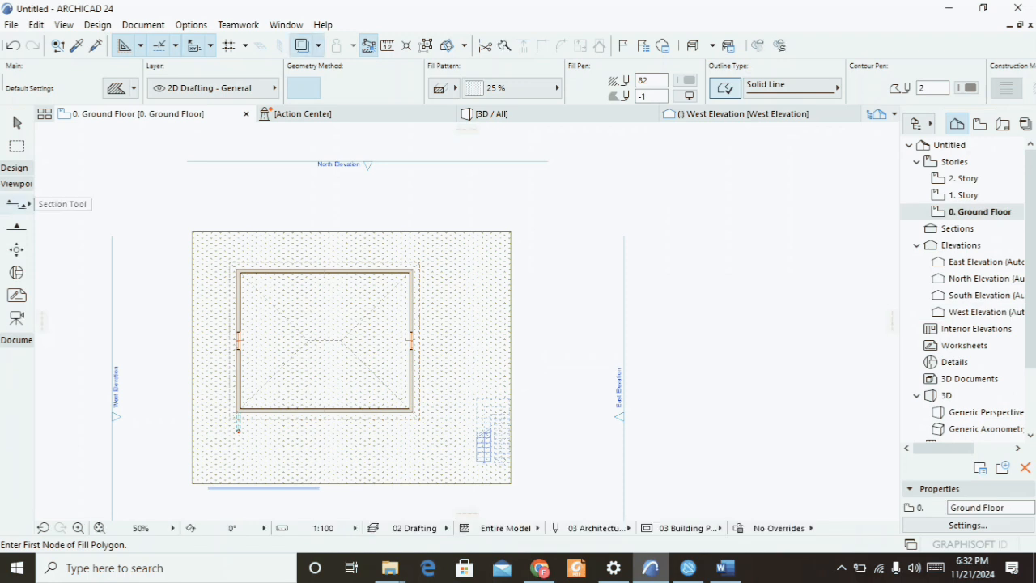
click(17, 204)
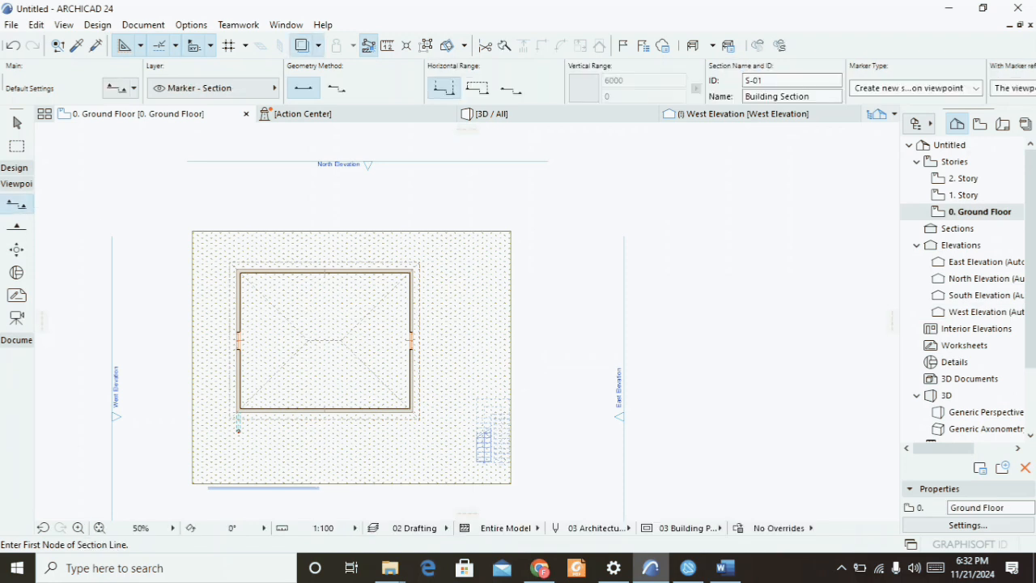
click(174, 332)
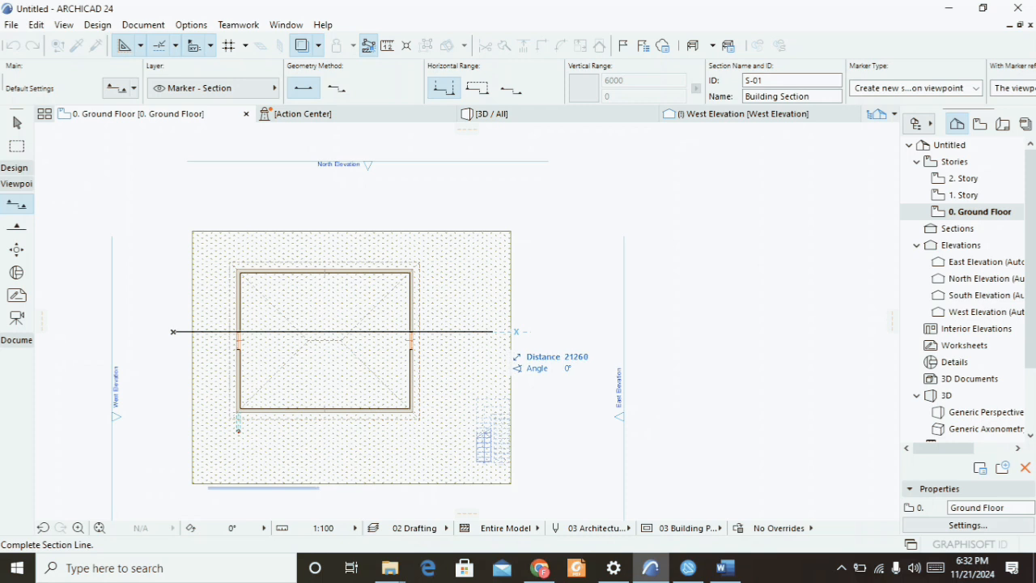
click(492, 332)
click(333, 338)
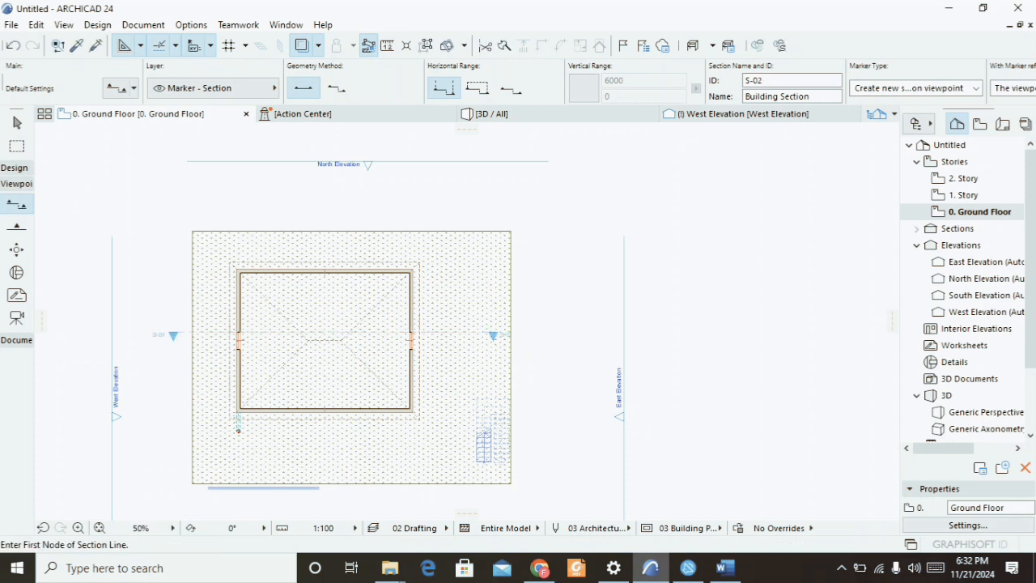
Open the S-01 Building Section view from the Sections folder of the Project Map.
double_click(958, 229)
double_click(985, 245)
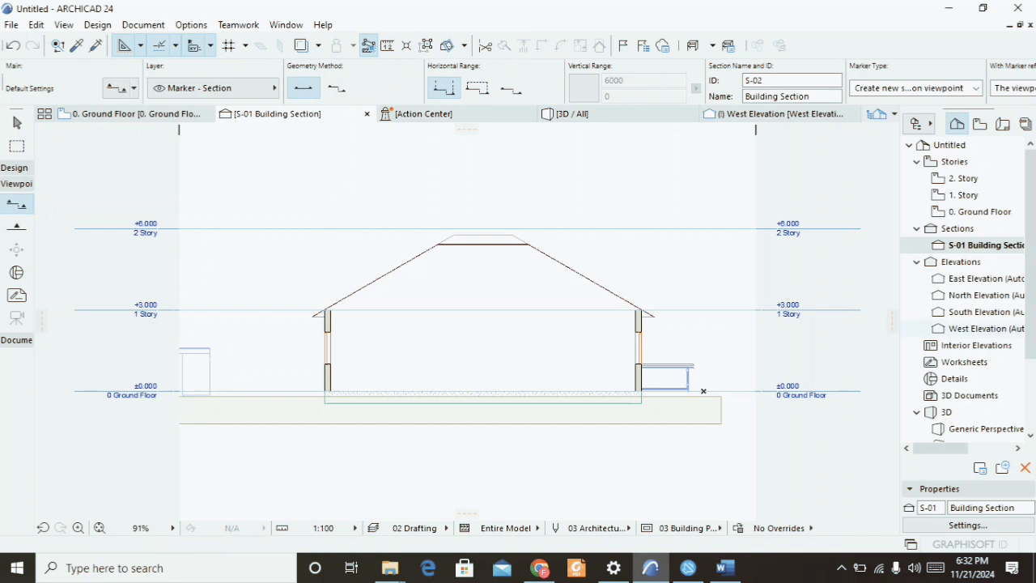
scroll(972, 327, down, 2)
scroll(971, 328, up, 1)
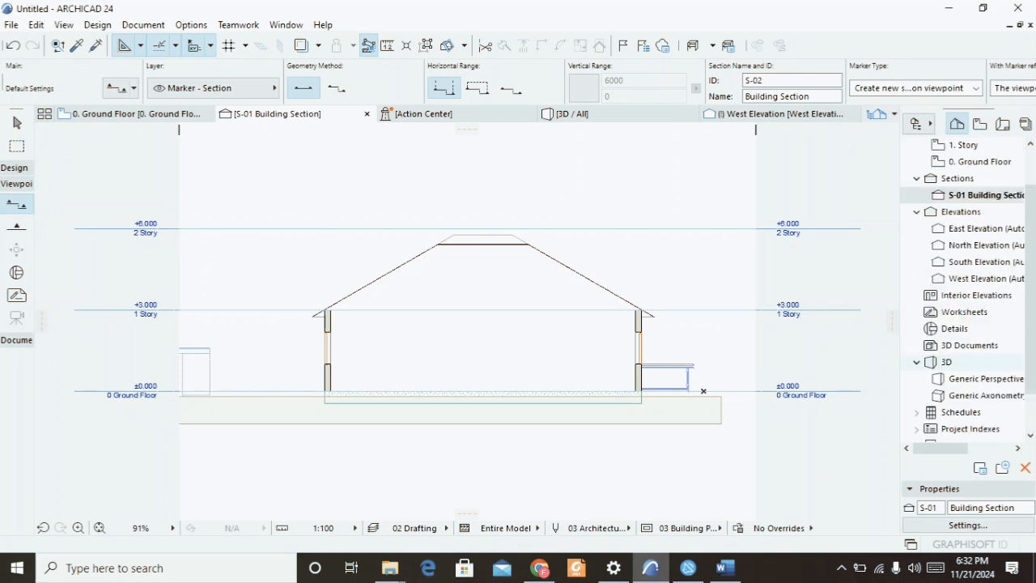
scroll(965, 362, down, 1)
Create a new independent worksheet named Worksheet with reference ID W-01.
click(965, 262)
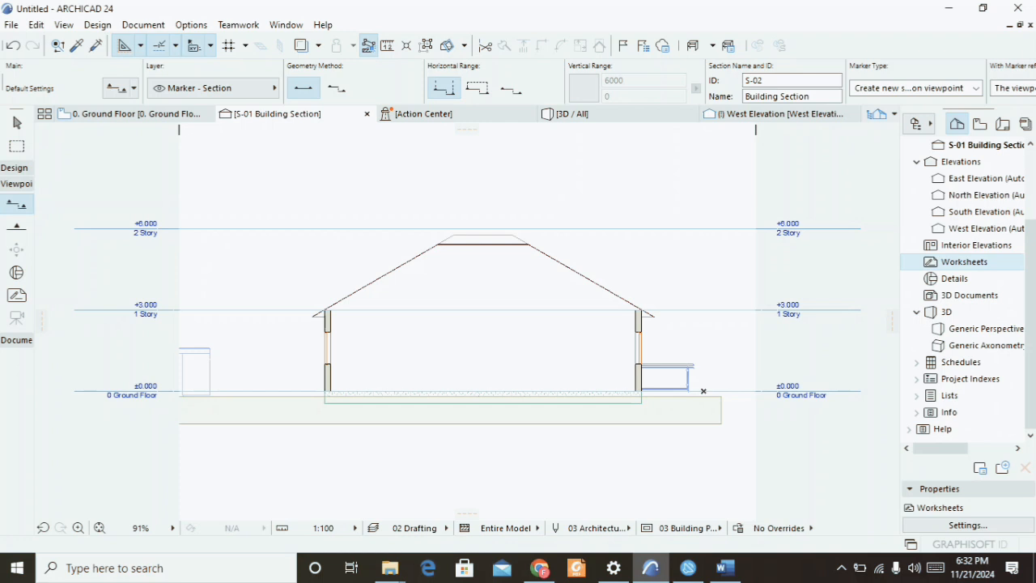
right_click(965, 262)
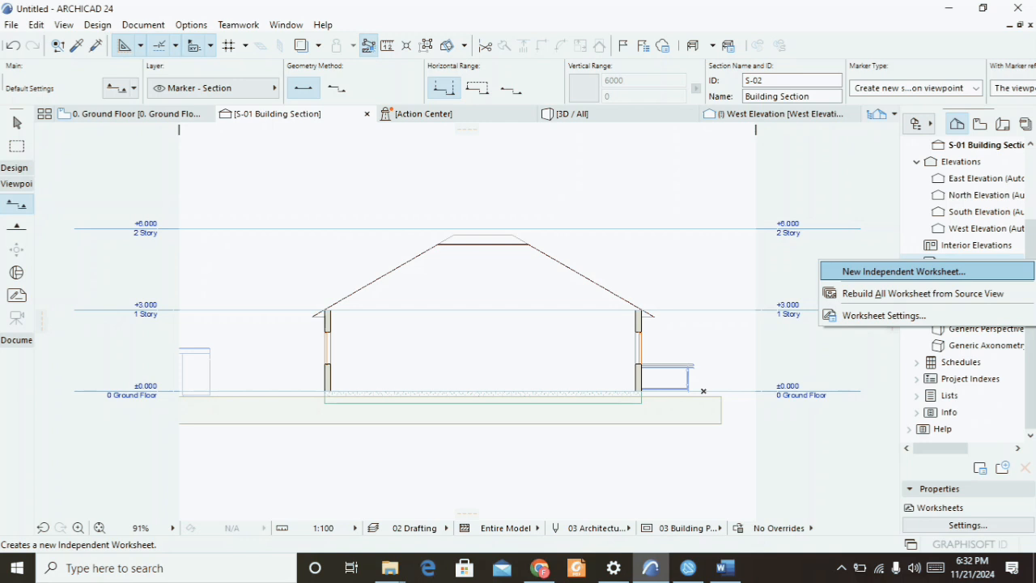
click(903, 271)
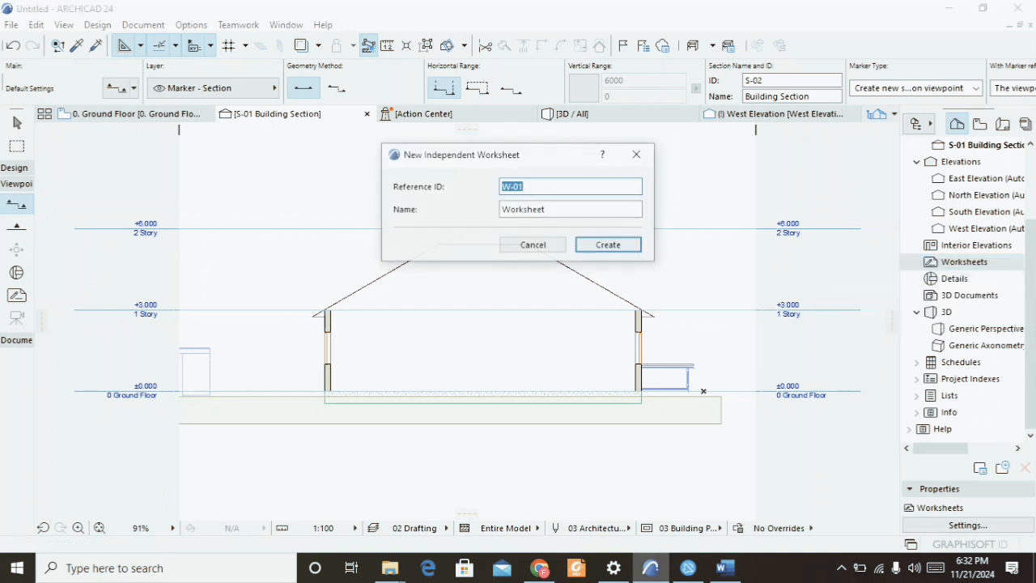
click(609, 246)
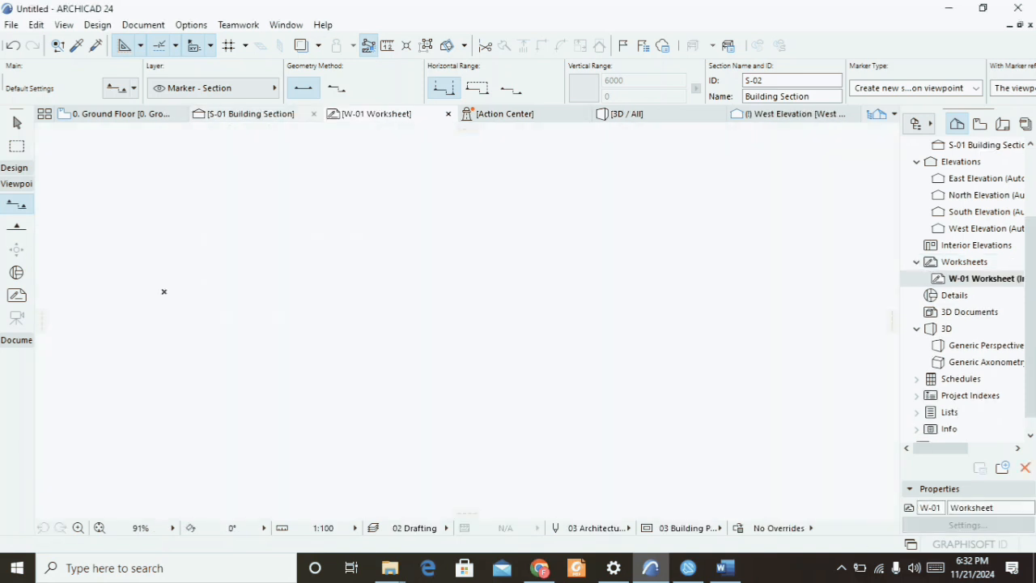
In the S-01 Building Section, select all elements with a selection box and copy them.
click(251, 114)
click(16, 122)
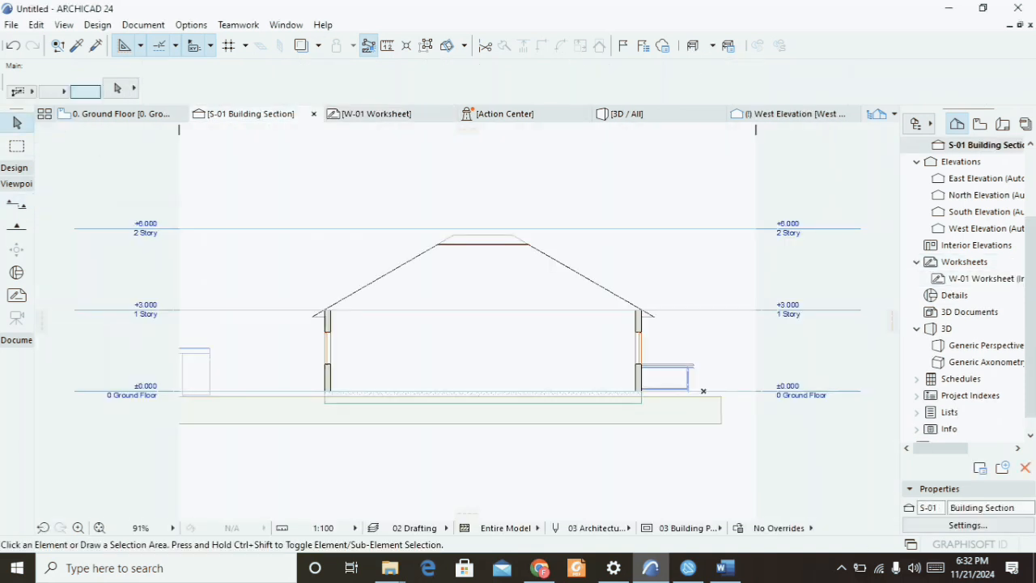
drag(209, 163, 737, 452)
right_click(655, 156)
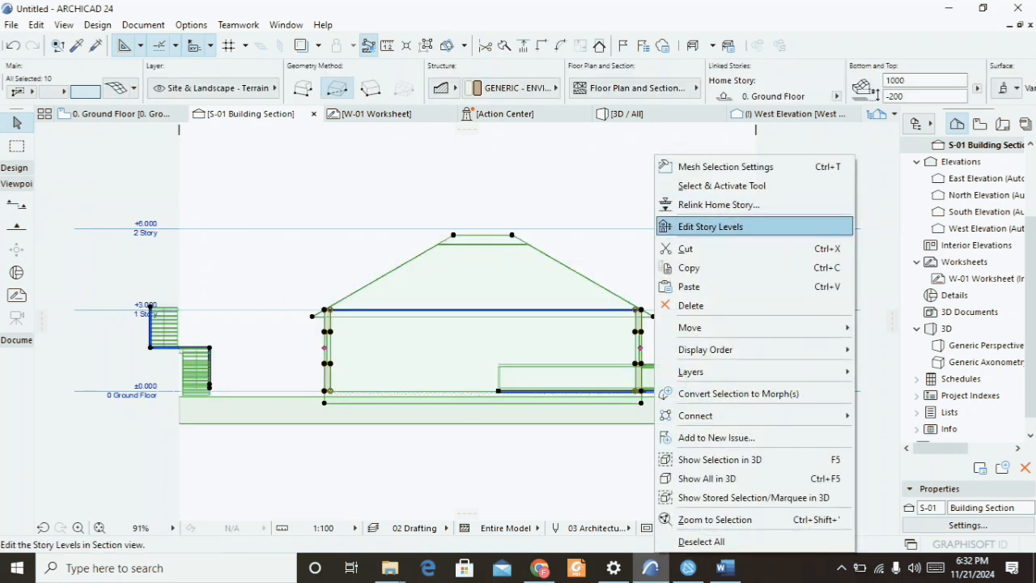
click(689, 267)
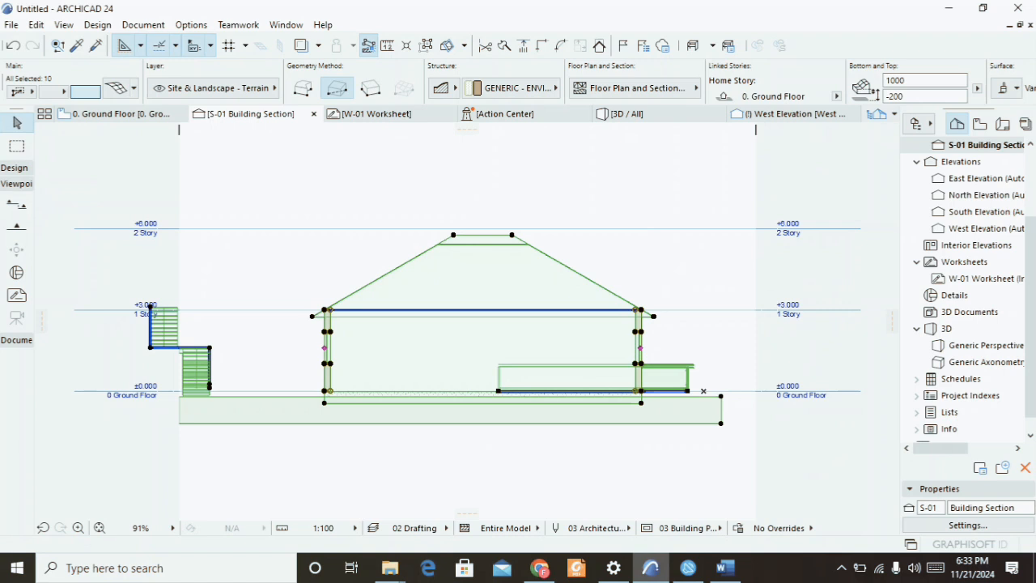
Paste the copied section drawing into the W-01 Worksheet and drop it in place.
click(377, 114)
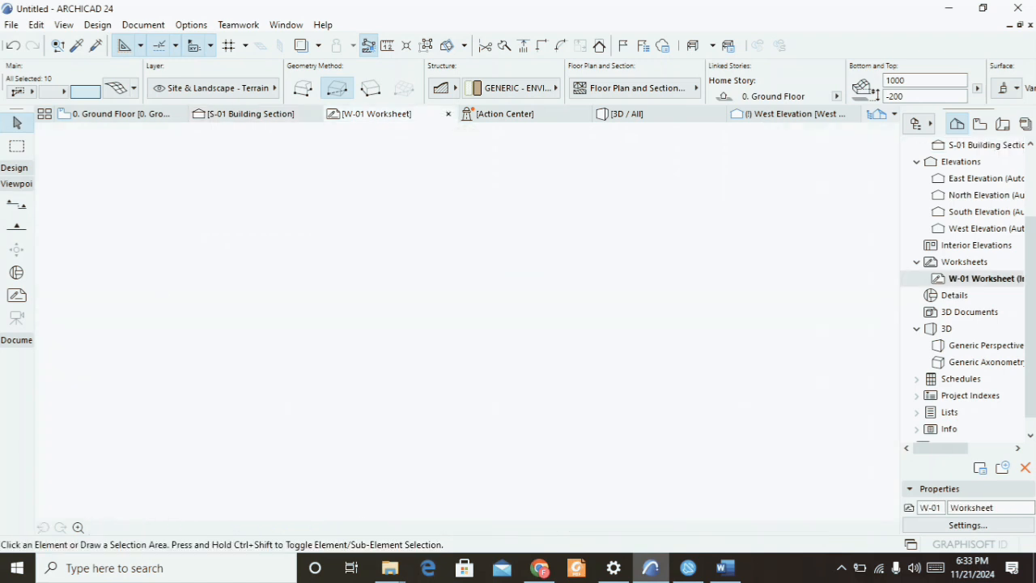
right_click(403, 239)
click(429, 250)
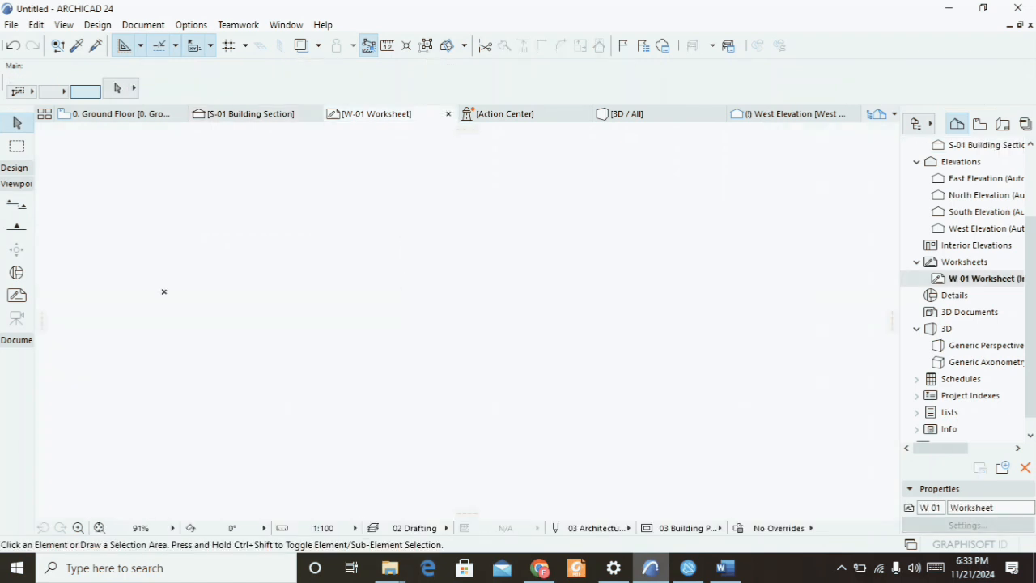
key(Return)
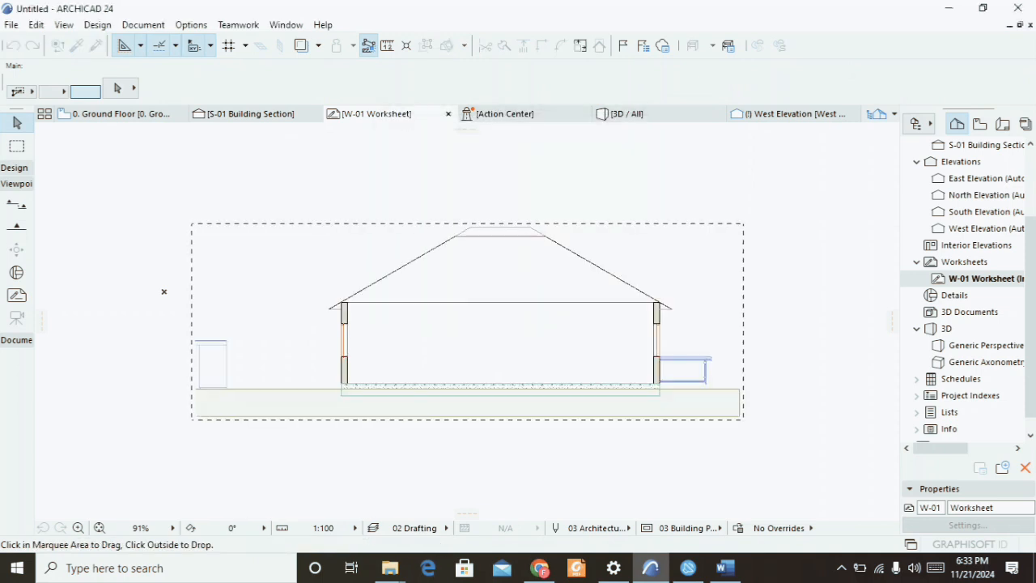
key(Return)
scroll(528, 299, down, 3)
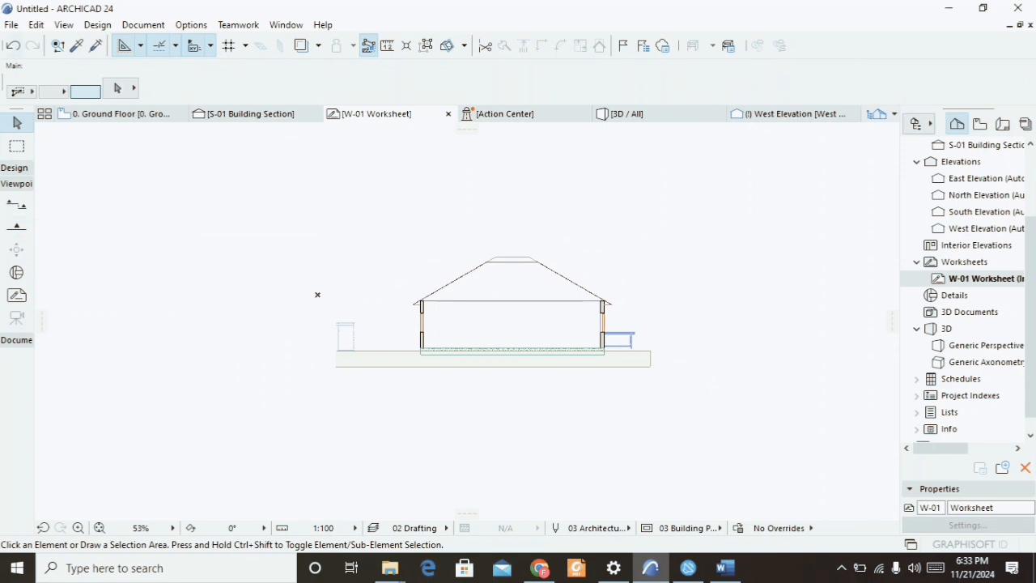
click(11, 26)
click(41, 142)
click(547, 377)
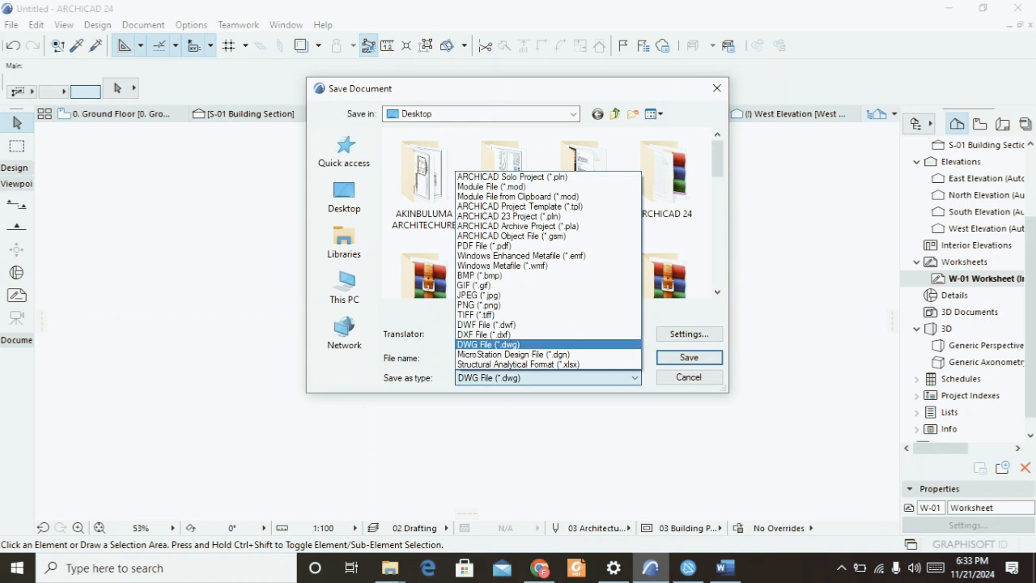
click(535, 345)
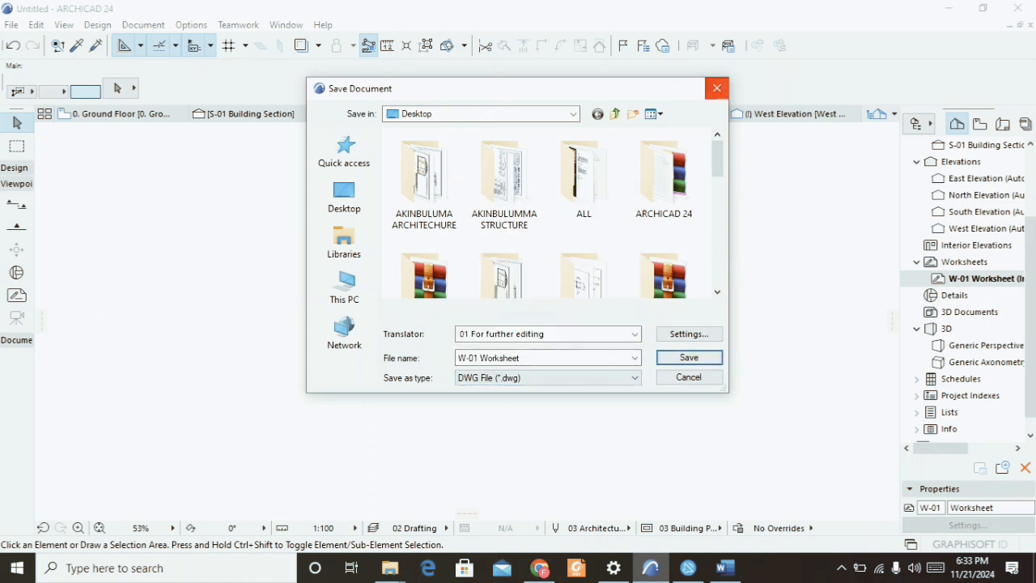
click(717, 88)
Switch back to the 0. Ground Floor plan and expand the Design toolbox.
scroll(318, 294, up, 3)
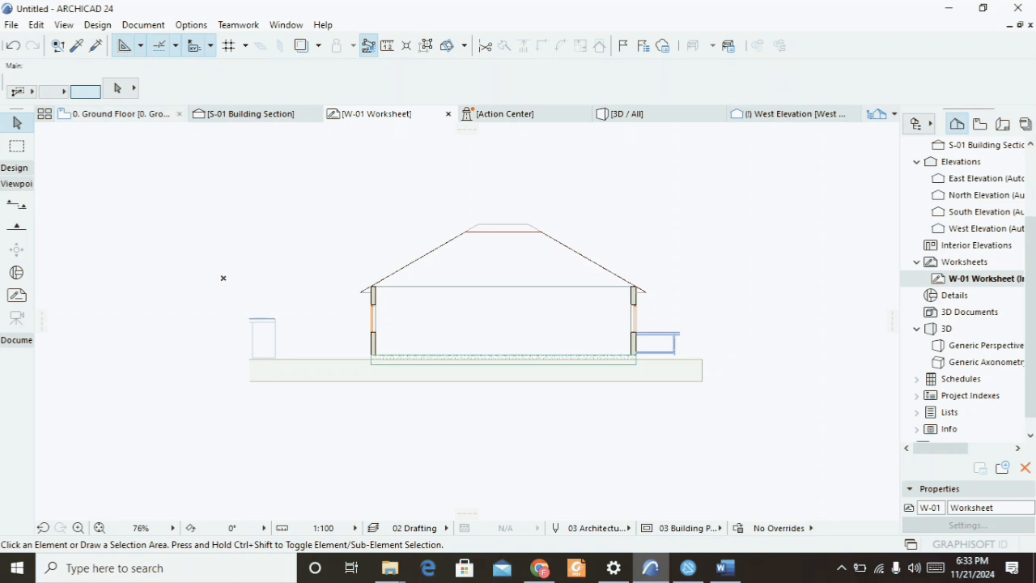
click(121, 113)
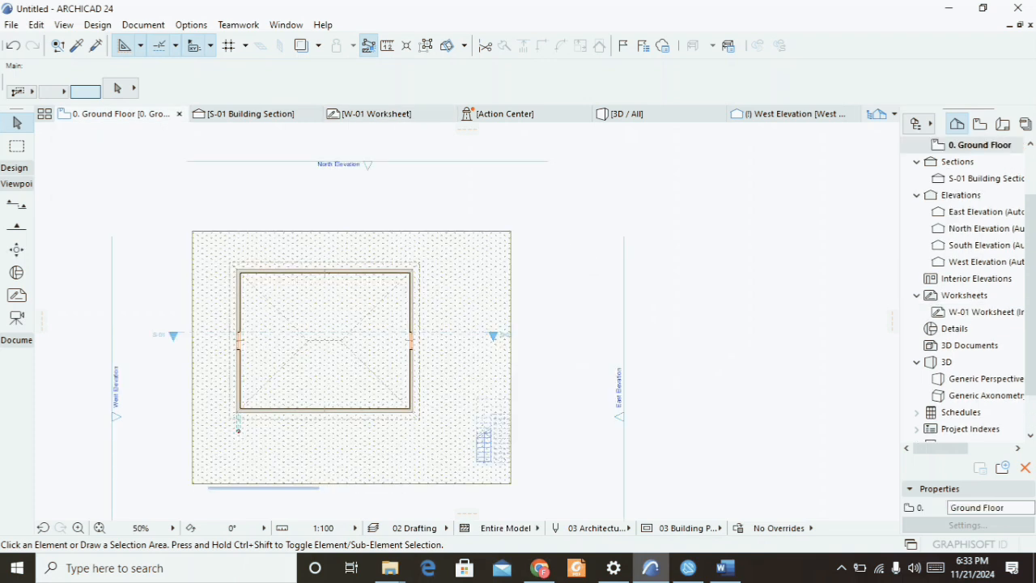
scroll(237, 179, down, 3)
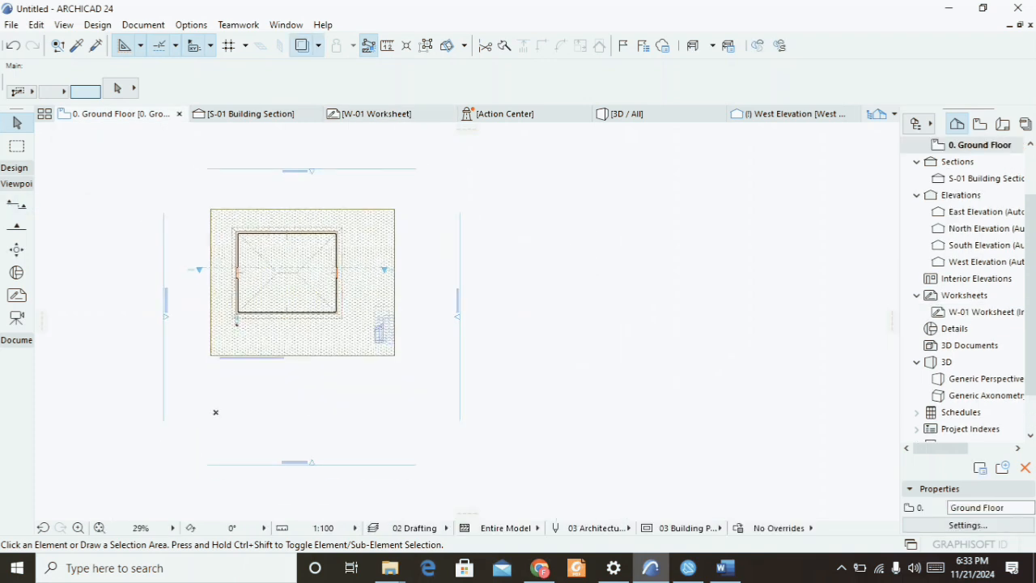
click(15, 168)
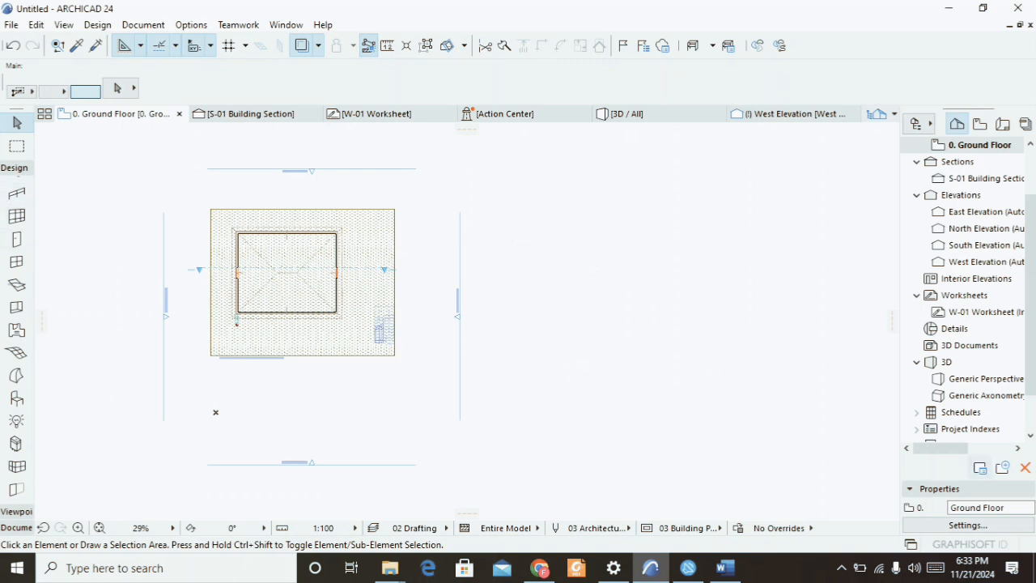